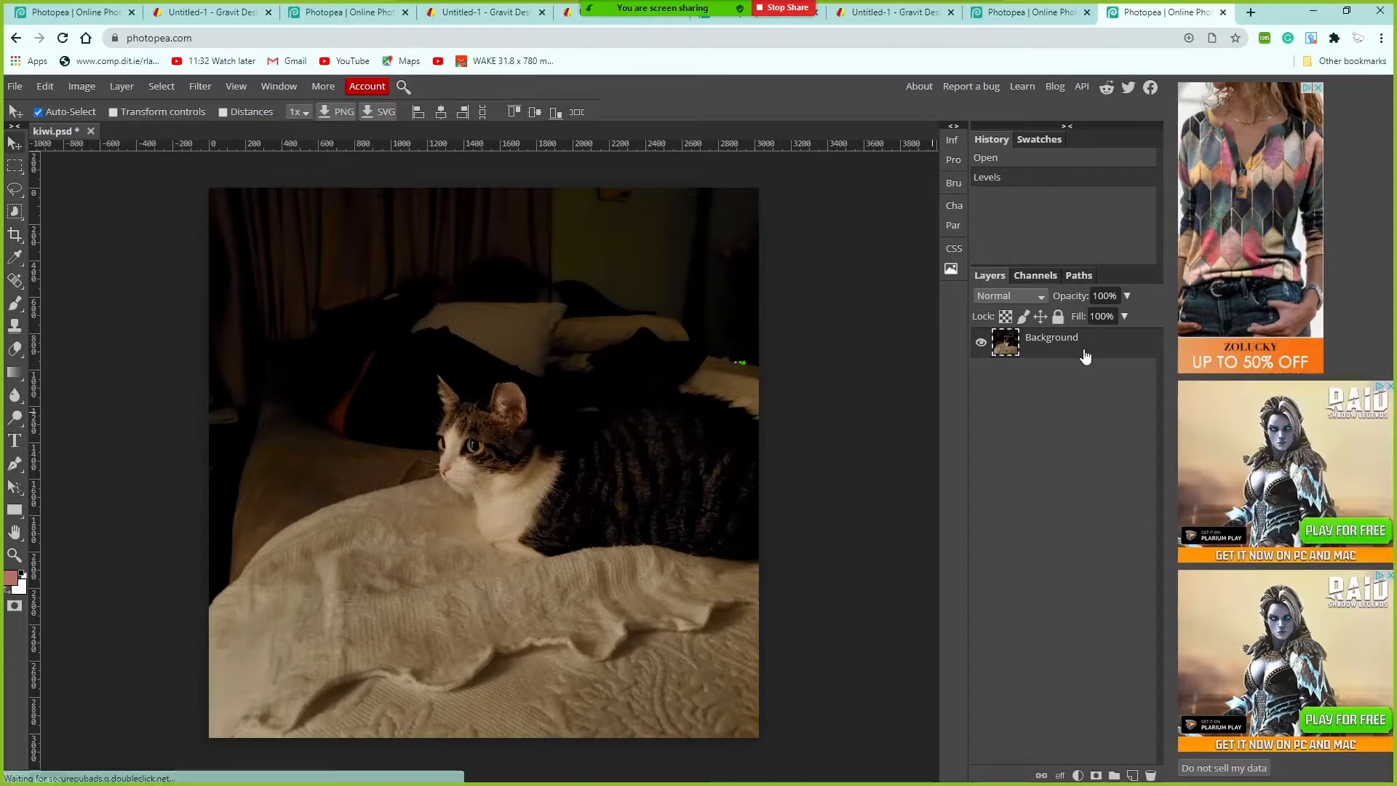
# Darken the Background layer with Levels, setting the input black to 10 and the output white to 238
pyautogui.press('ctrl')
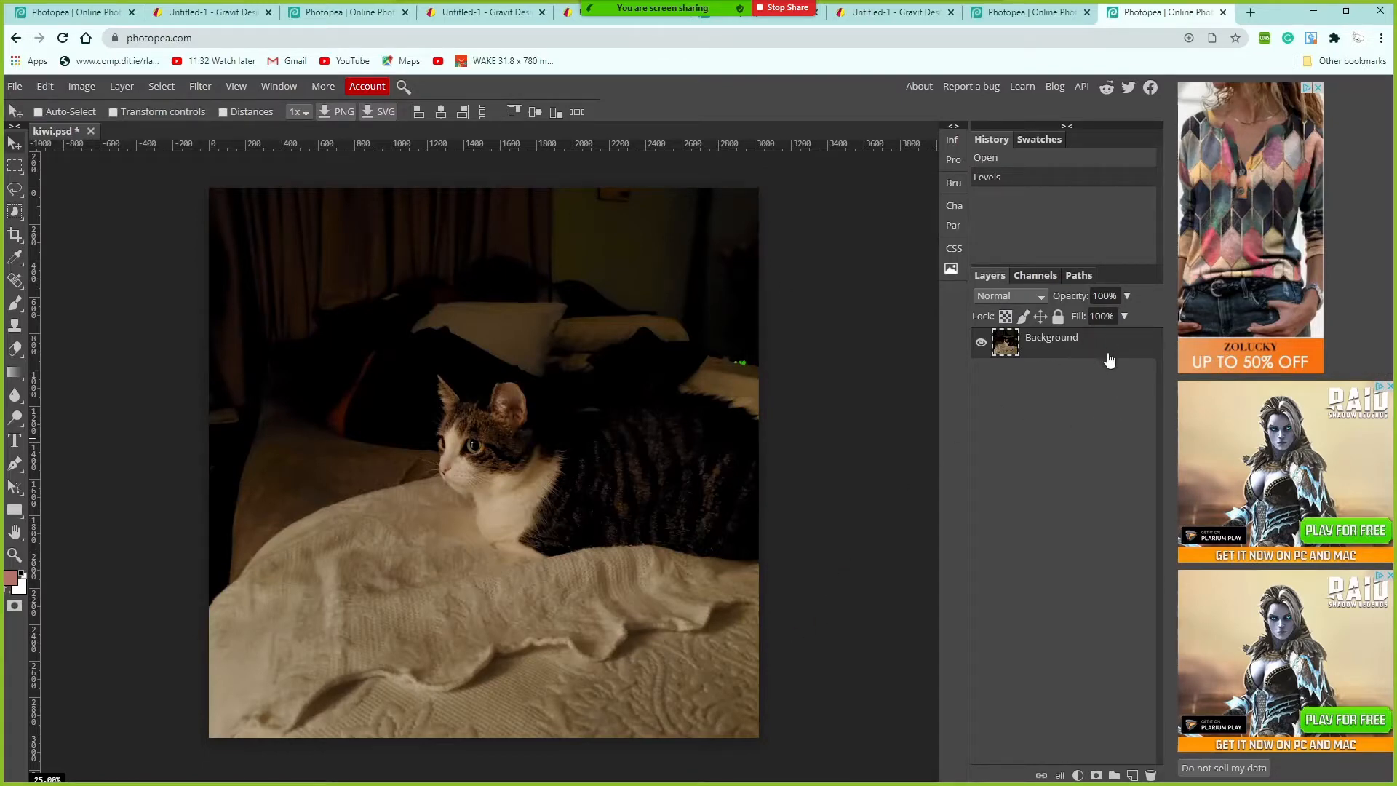
pyautogui.press('ctrl')
pyautogui.hotkey('ctrl', 'l')
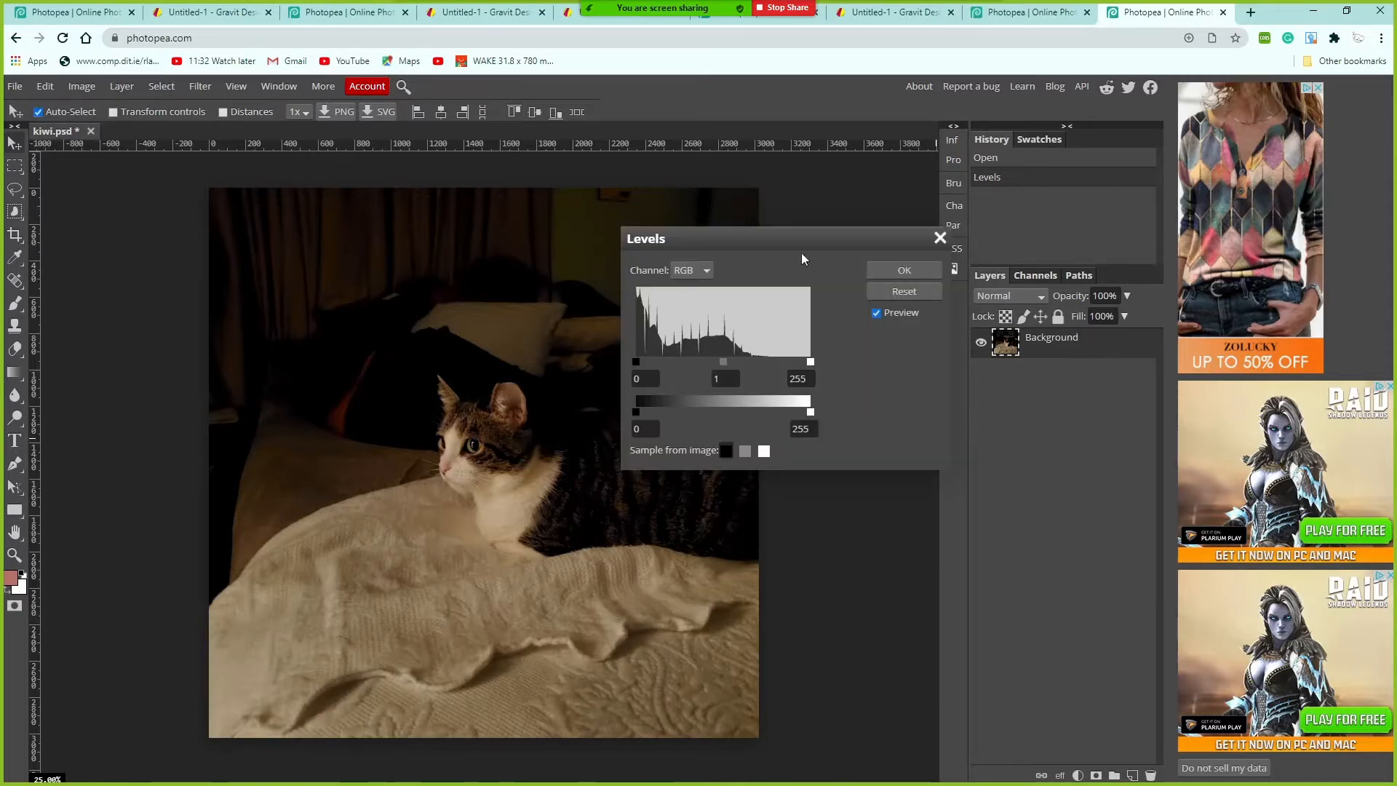
pyautogui.moveTo(768, 242); pyautogui.dragTo(815, 298)
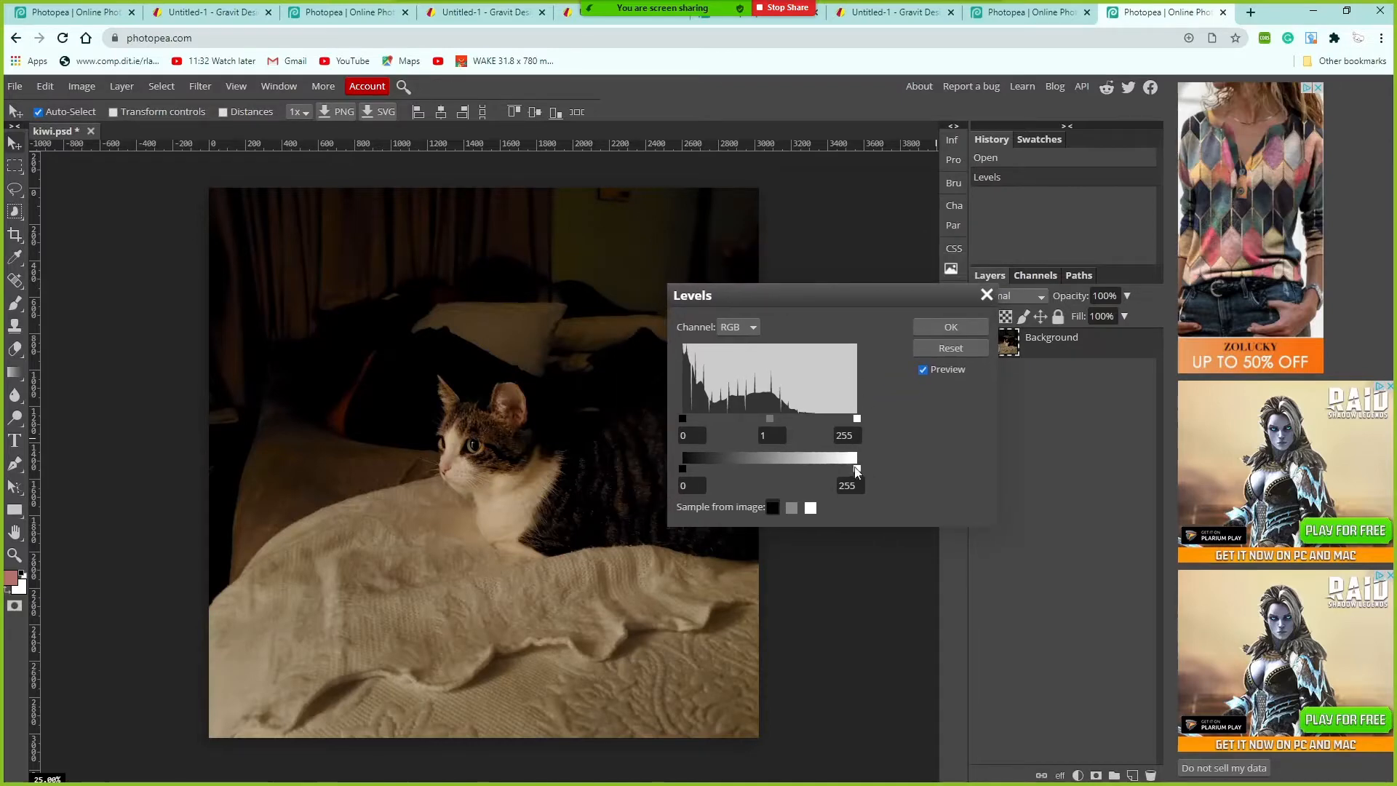
pyautogui.moveTo(858, 472); pyautogui.dragTo(847, 473)
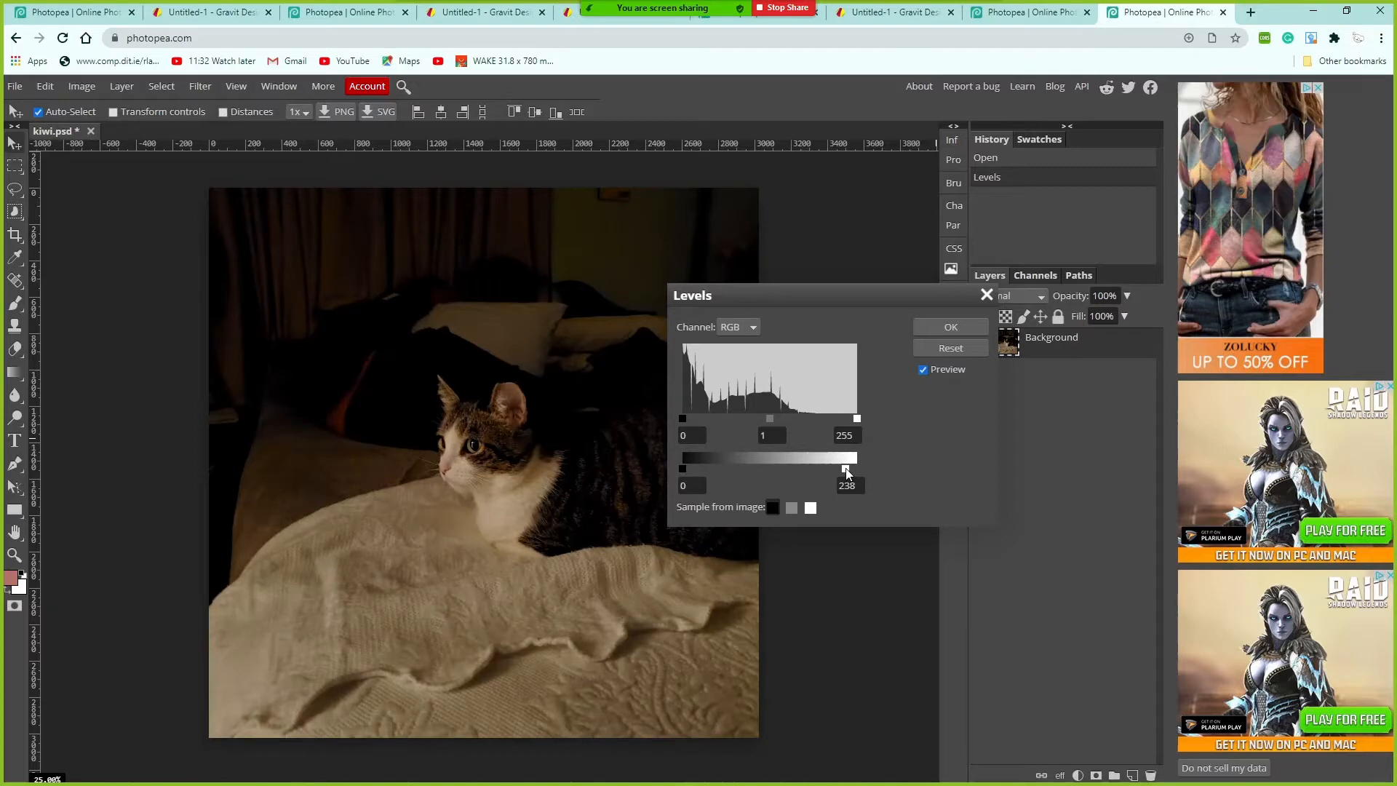
pyautogui.moveTo(683, 417); pyautogui.dragTo(690, 423)
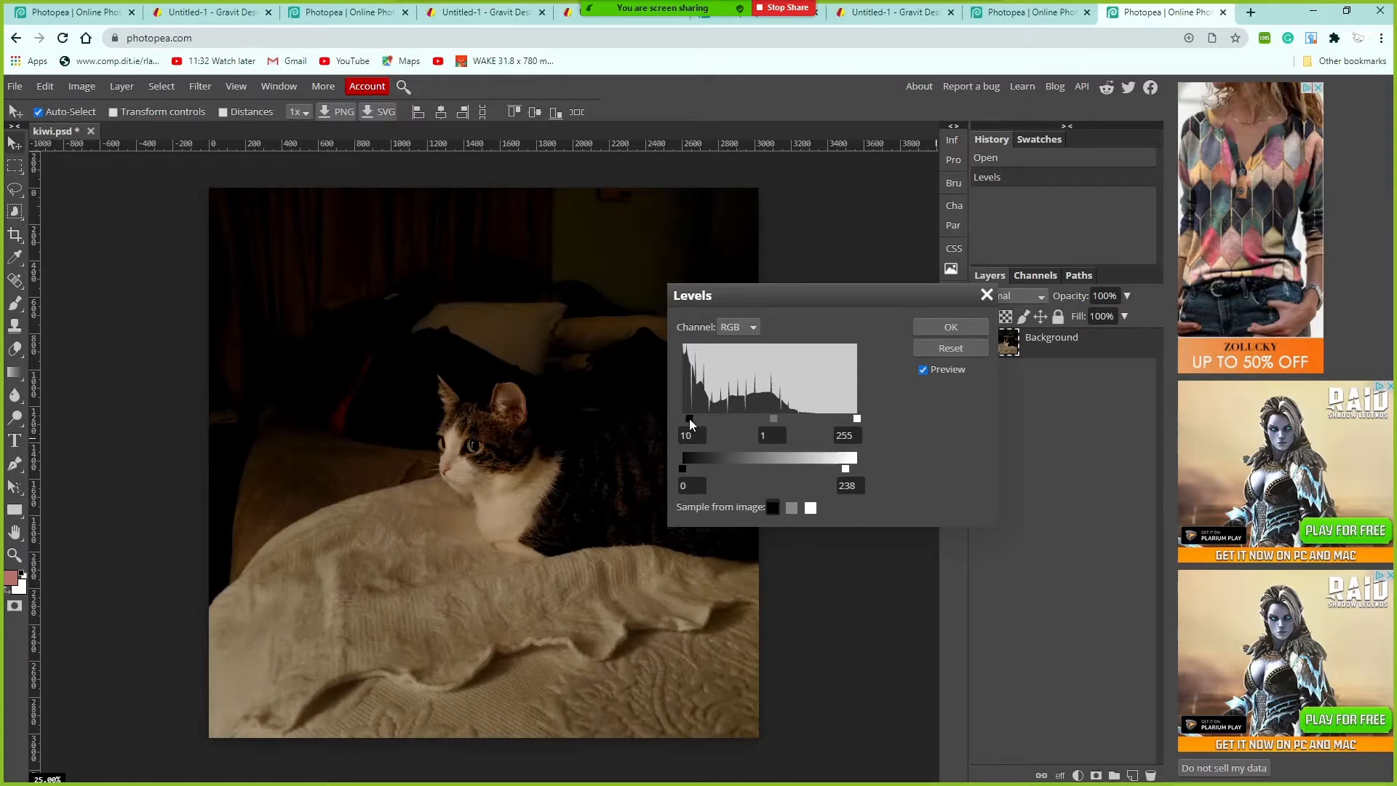
pyautogui.click(941, 327)
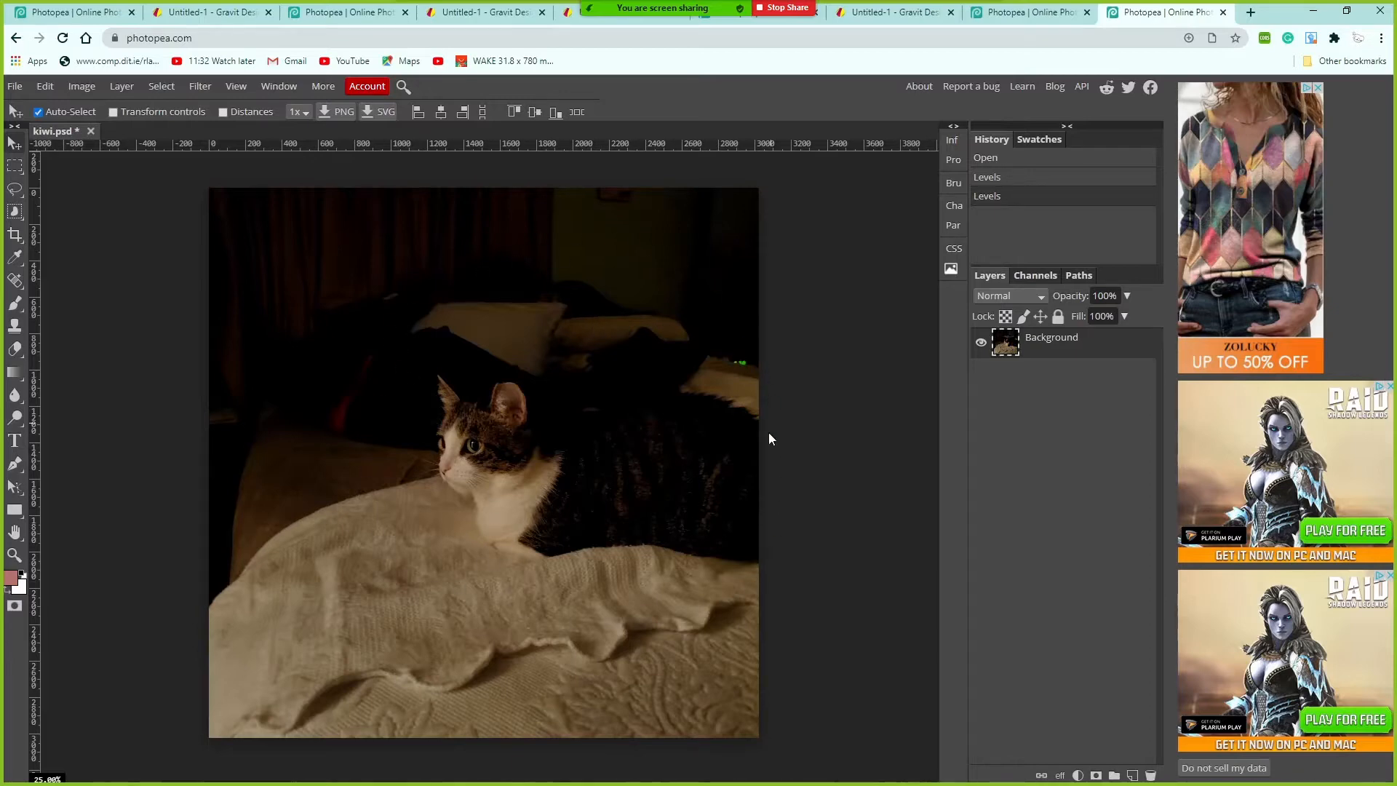
# Duplicate the Background layer and hide the original beneath the copy
pyautogui.rightClick(1089, 355)
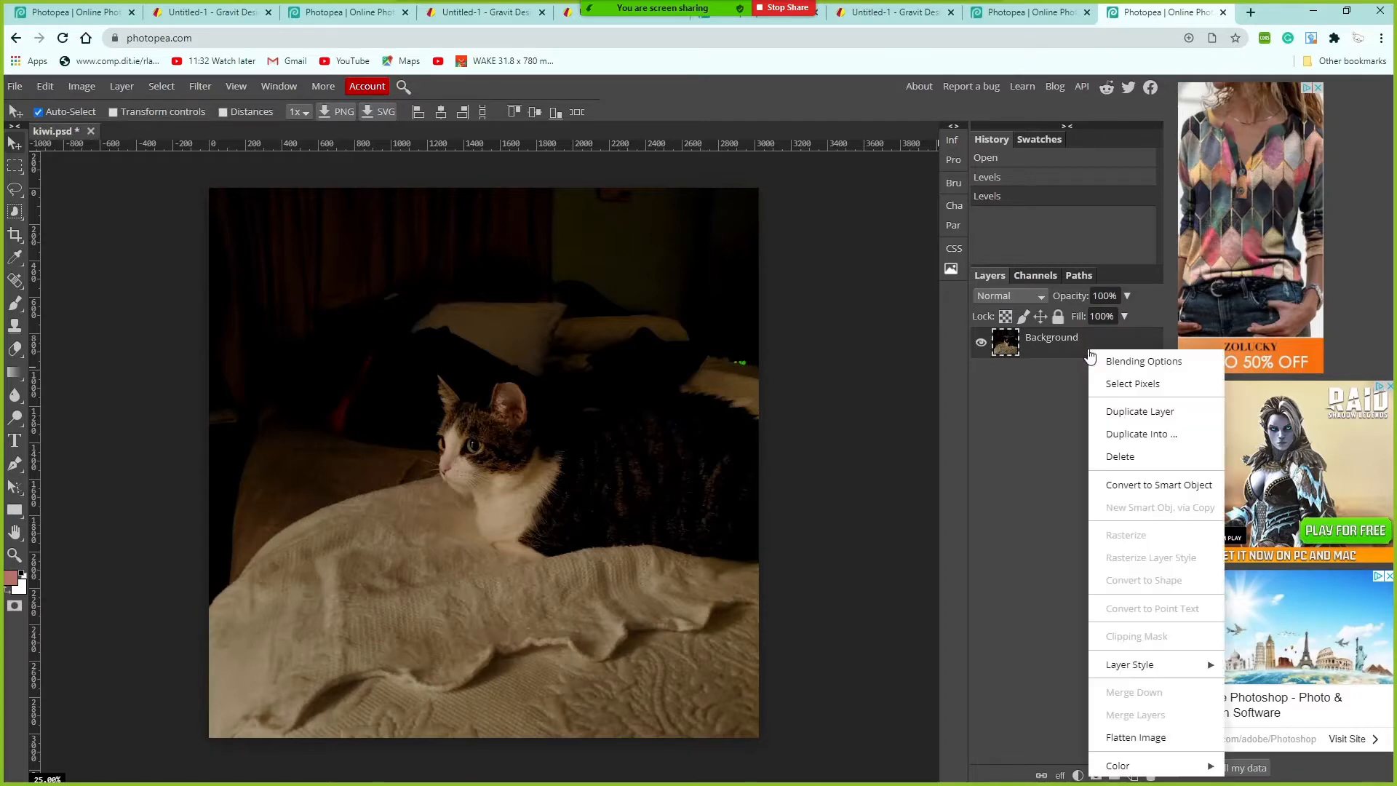
pyautogui.click(1132, 414)
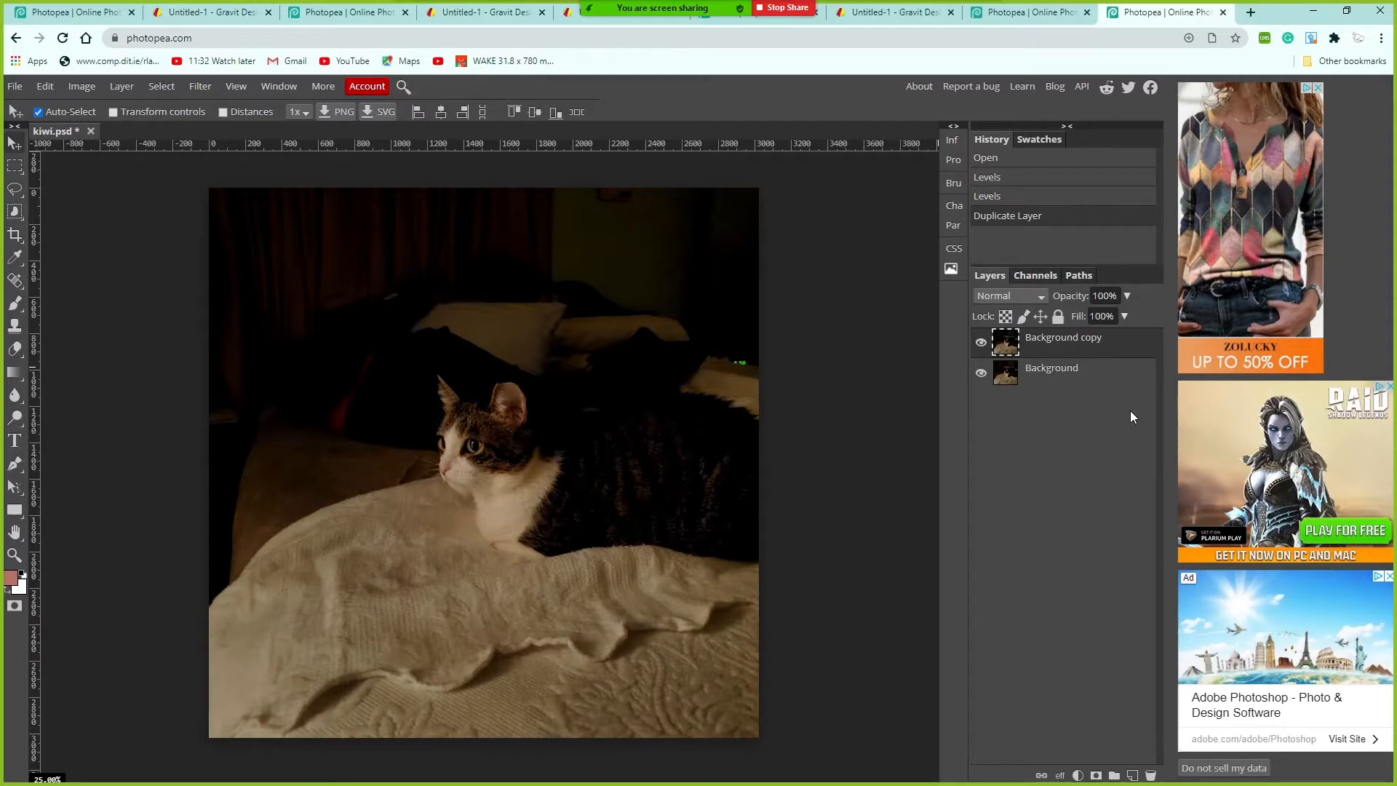
pyautogui.click(982, 375)
pyautogui.click(1083, 382)
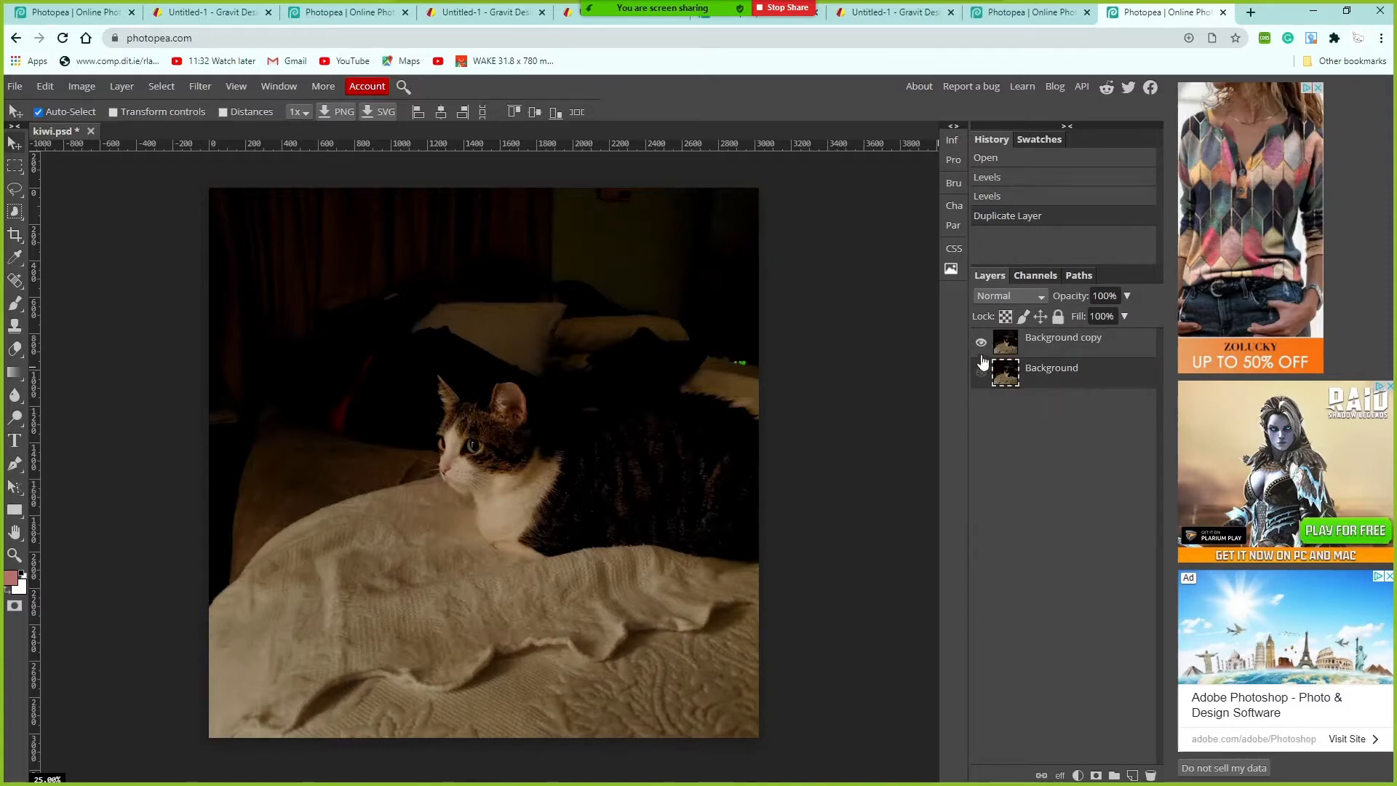
# Duplicate the Background copy layer and apply a black-to-white Gradient Map to the new duplicate
pyautogui.click(1112, 353)
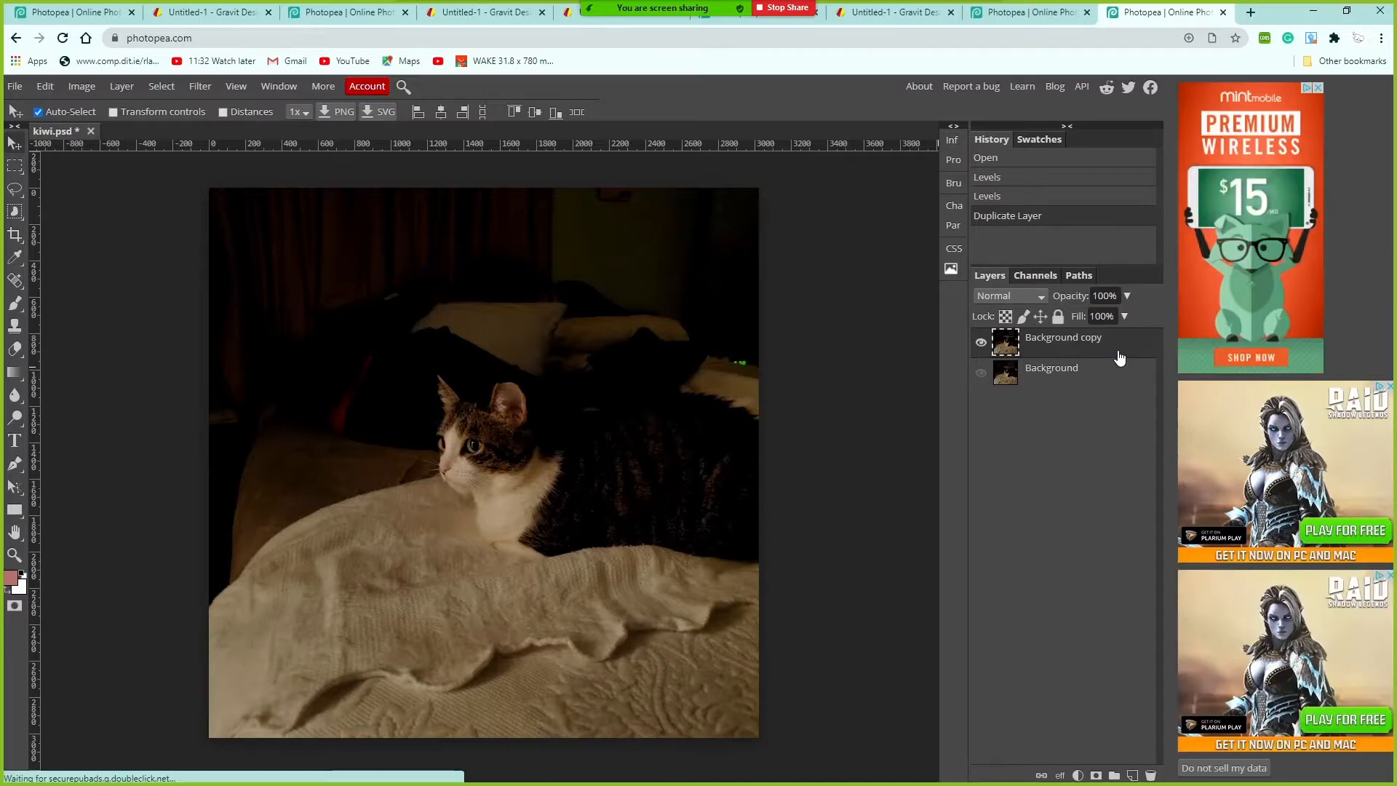
pyautogui.rightClick(1117, 357)
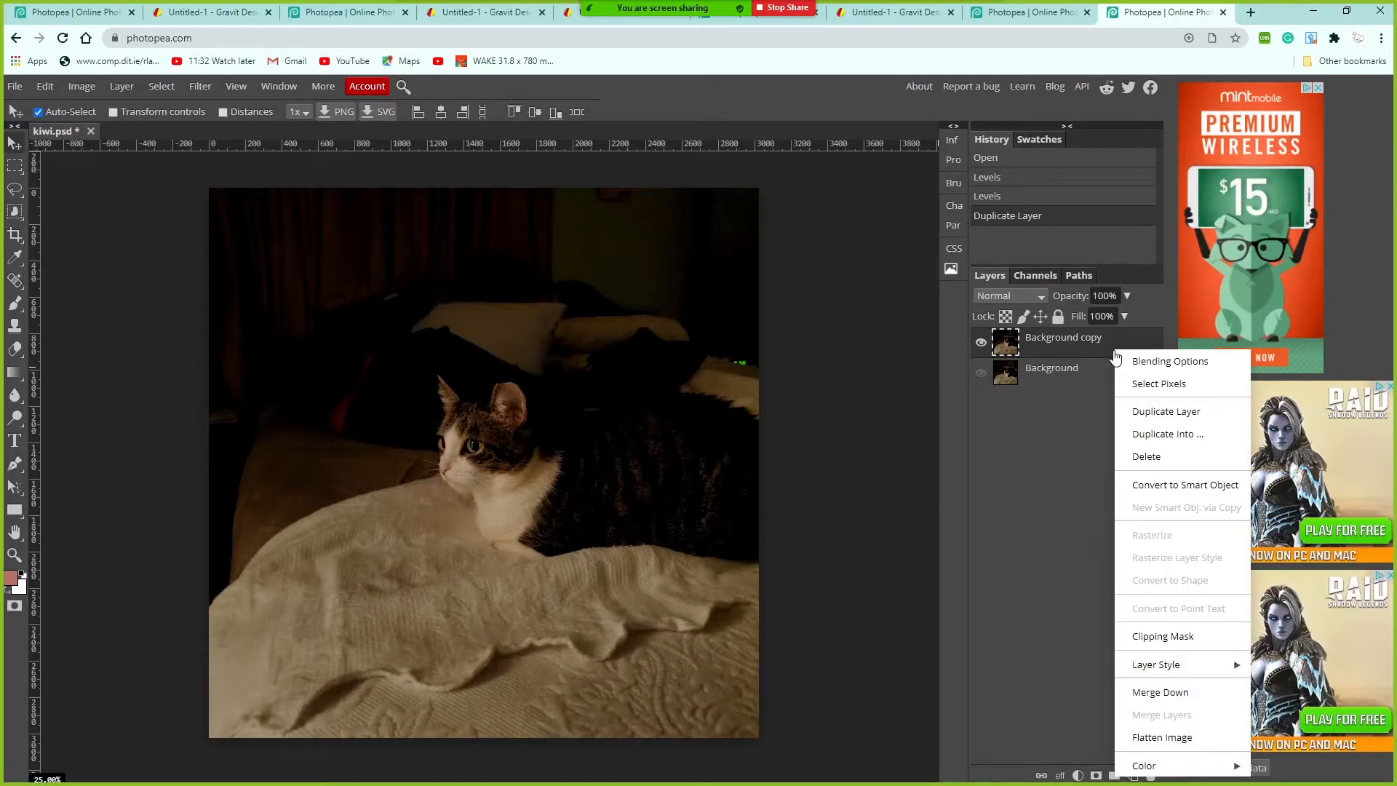
pyautogui.click(1177, 418)
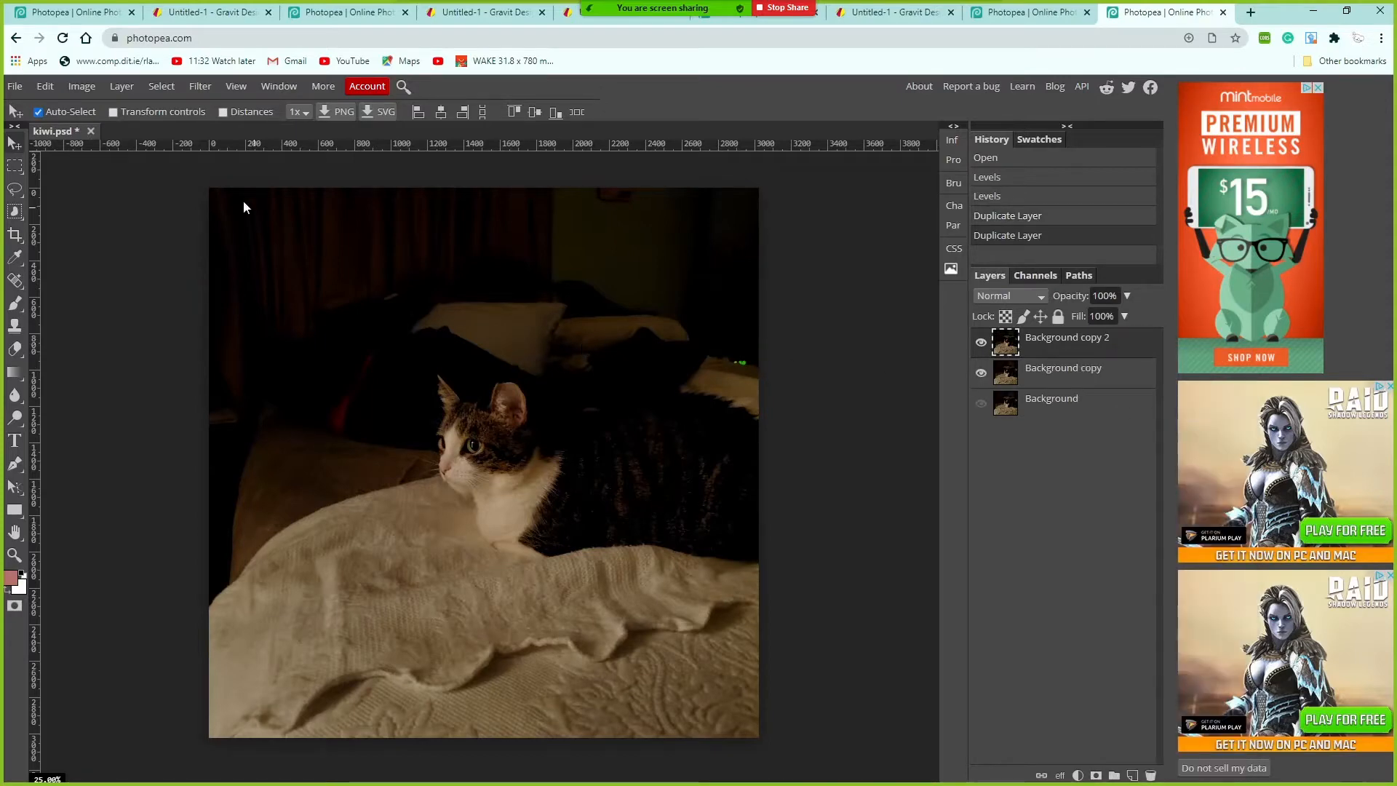
pyautogui.click(84, 86)
pyautogui.moveTo(121, 114)
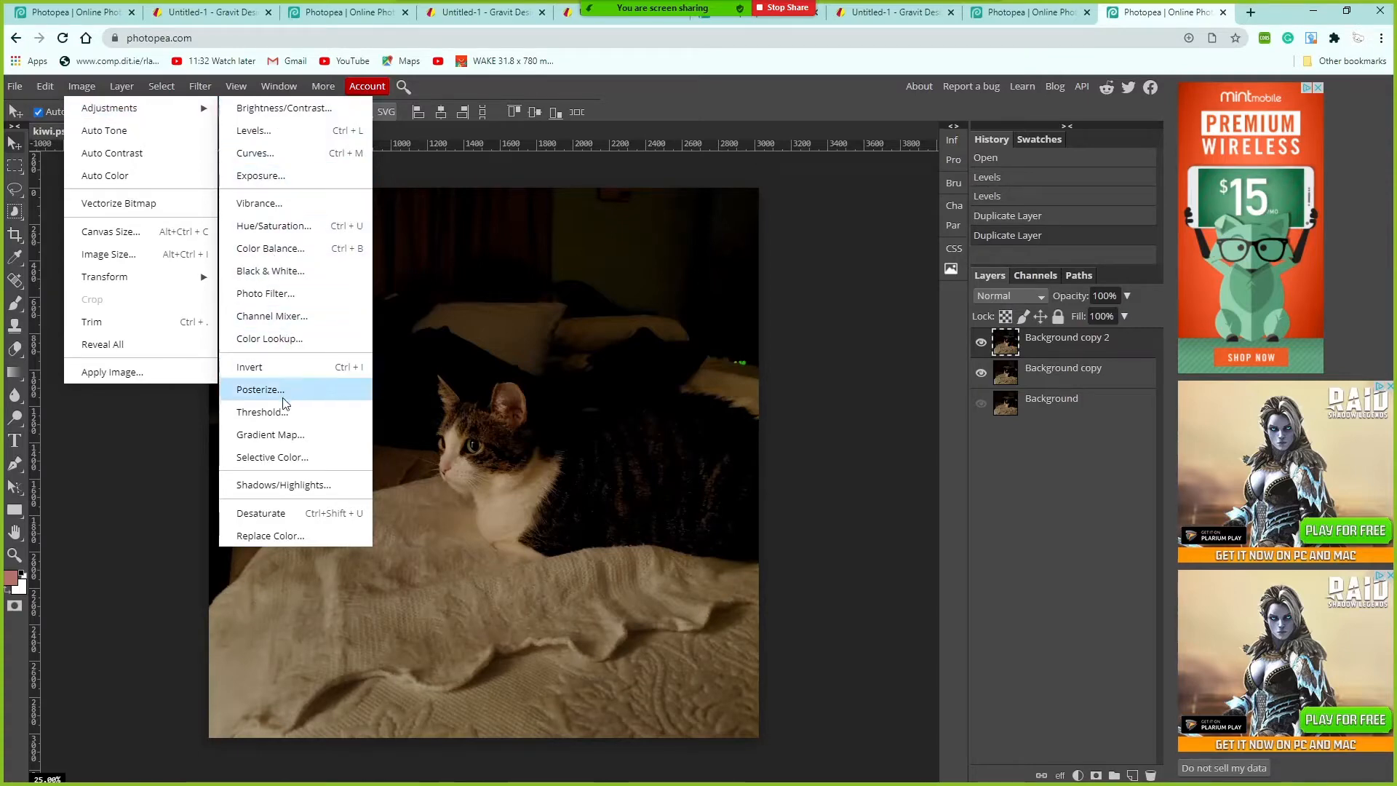
pyautogui.click(294, 437)
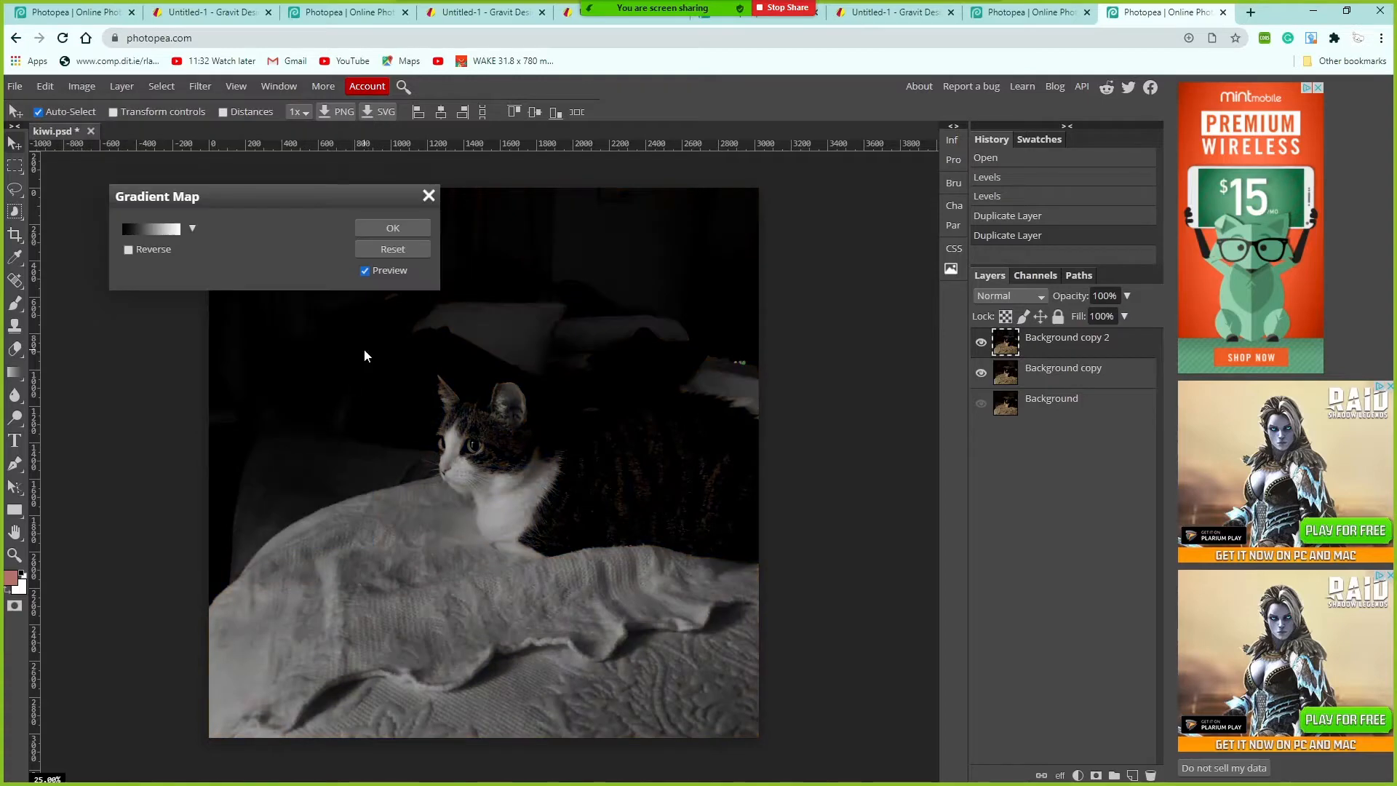
pyautogui.click(390, 229)
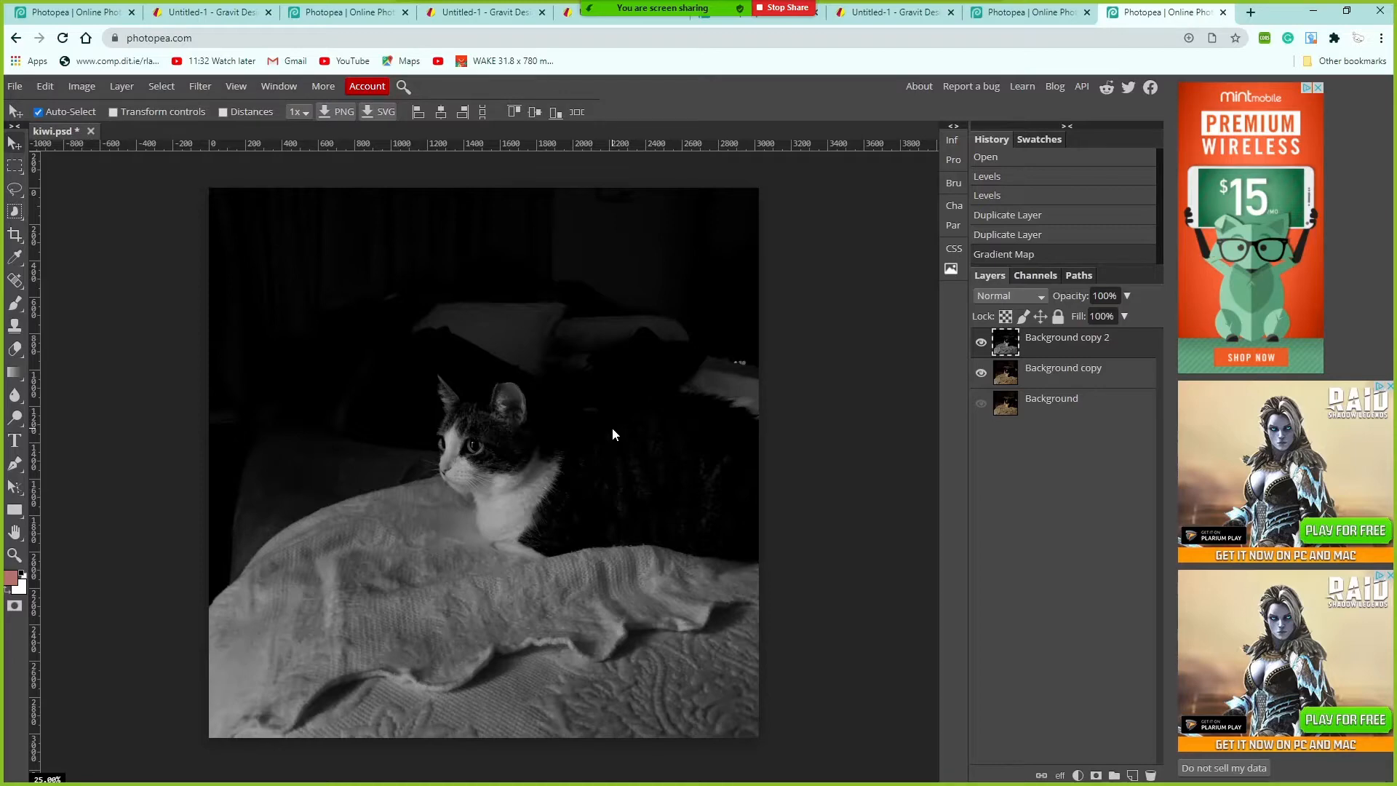
# Apply Levels to the black-and-white layer with input black 18 and output white 235, and set its blend mode to Hard Light
pyautogui.hotkey('ctrl', 'l')
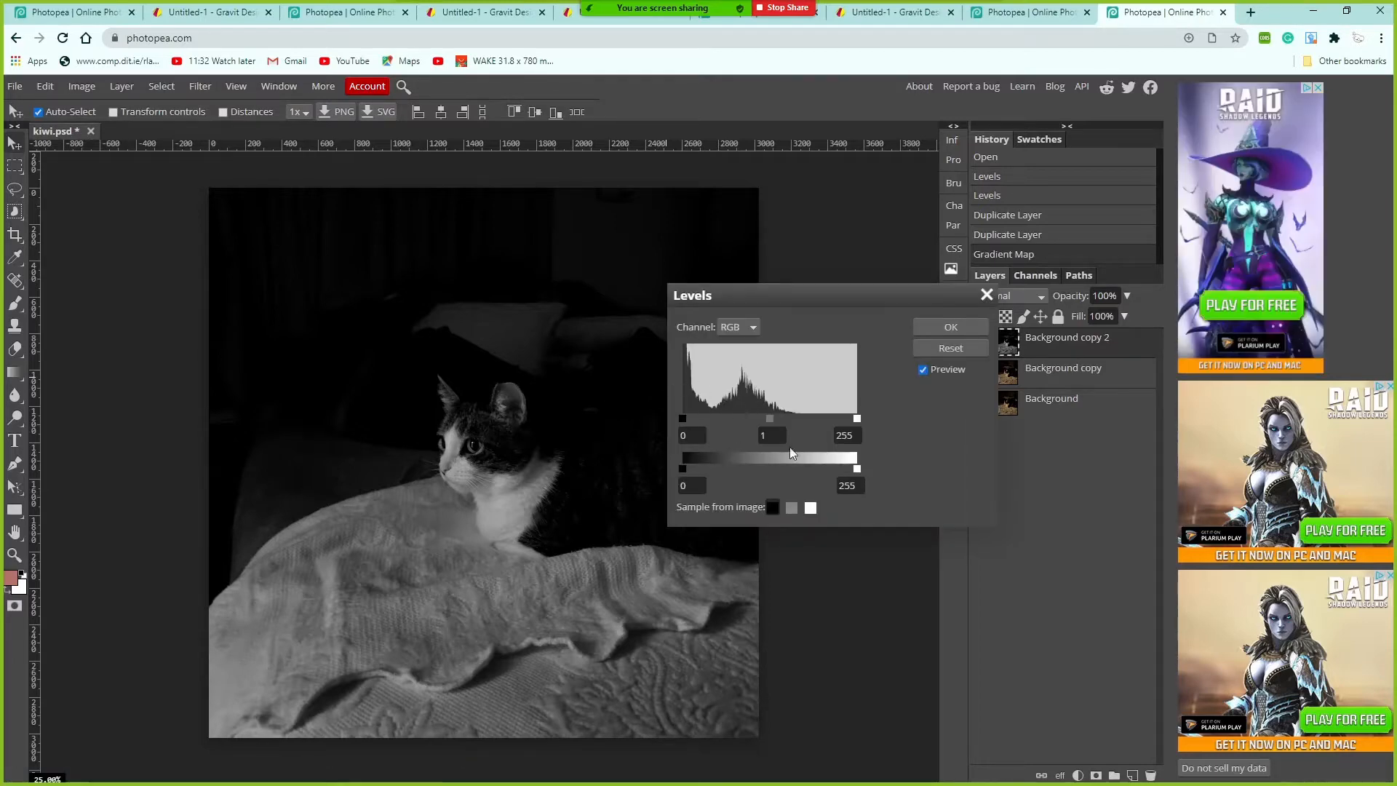
pyautogui.moveTo(858, 470); pyautogui.dragTo(845, 471)
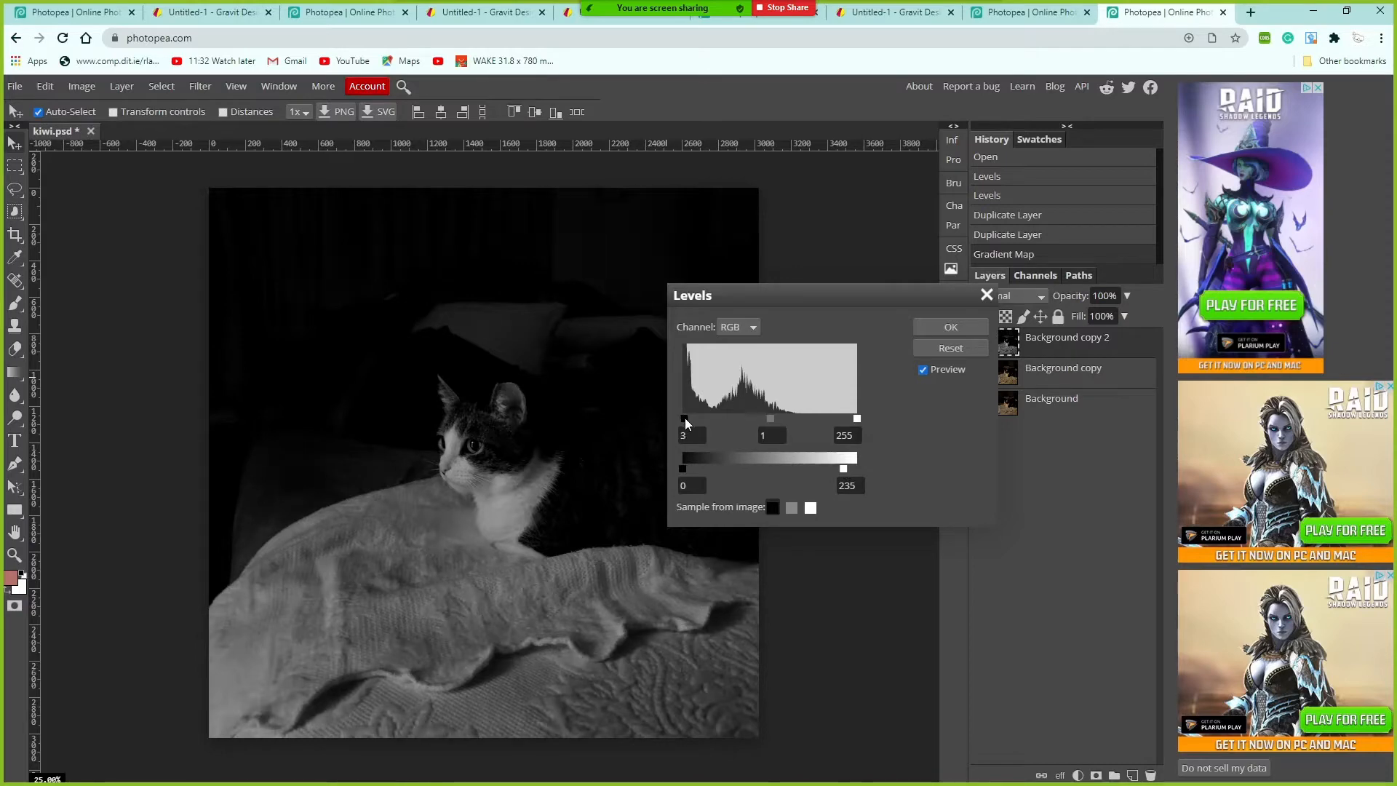
pyautogui.moveTo(685, 420); pyautogui.dragTo(696, 425)
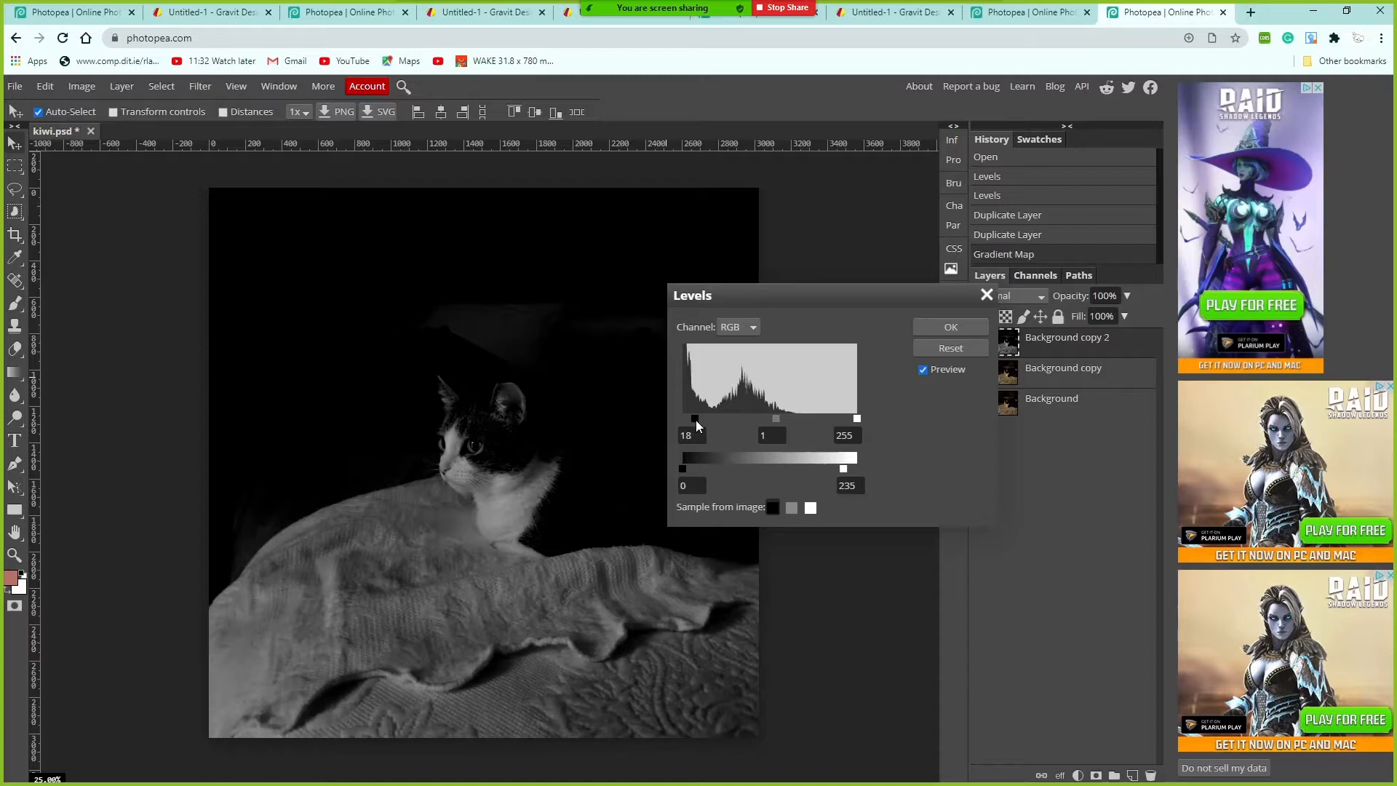
pyautogui.click(954, 328)
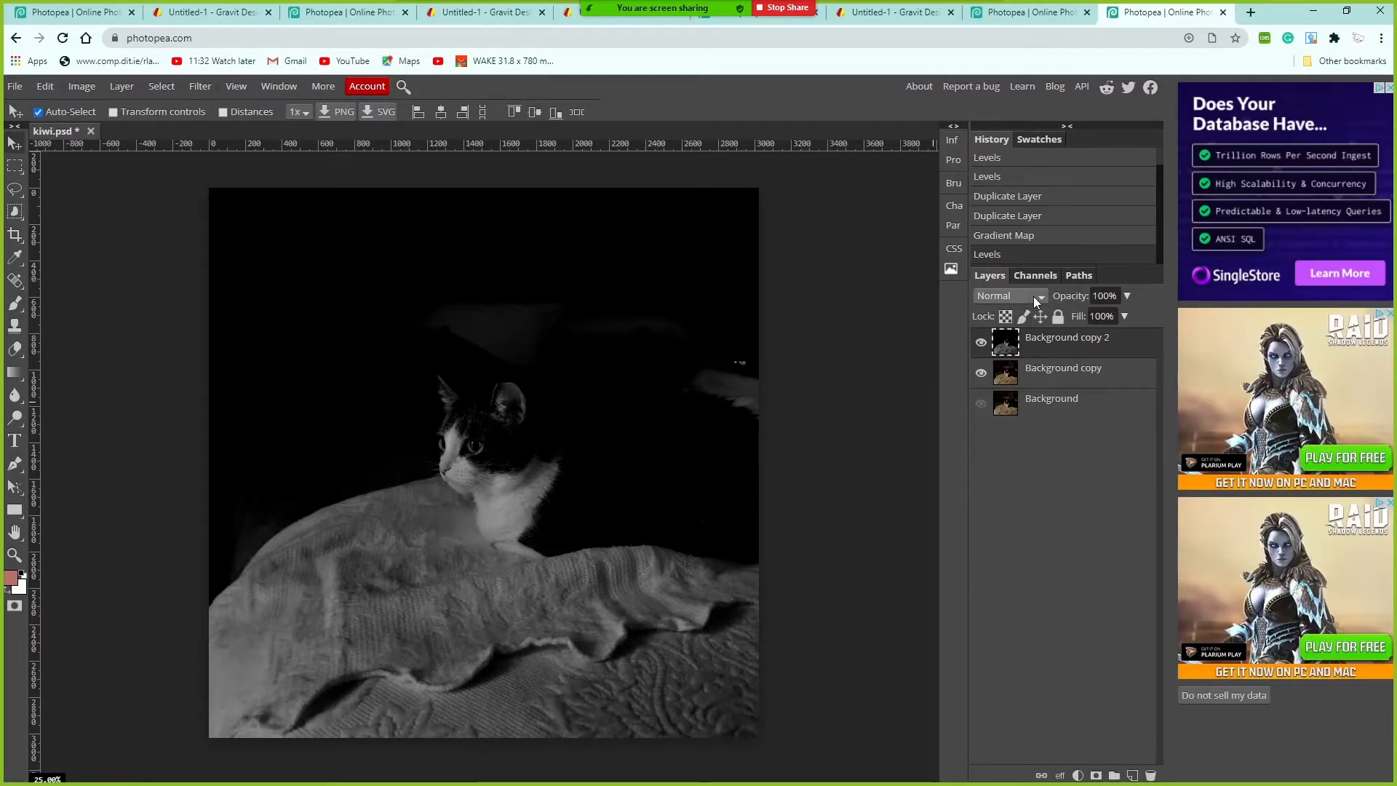
pyautogui.click(1026, 295)
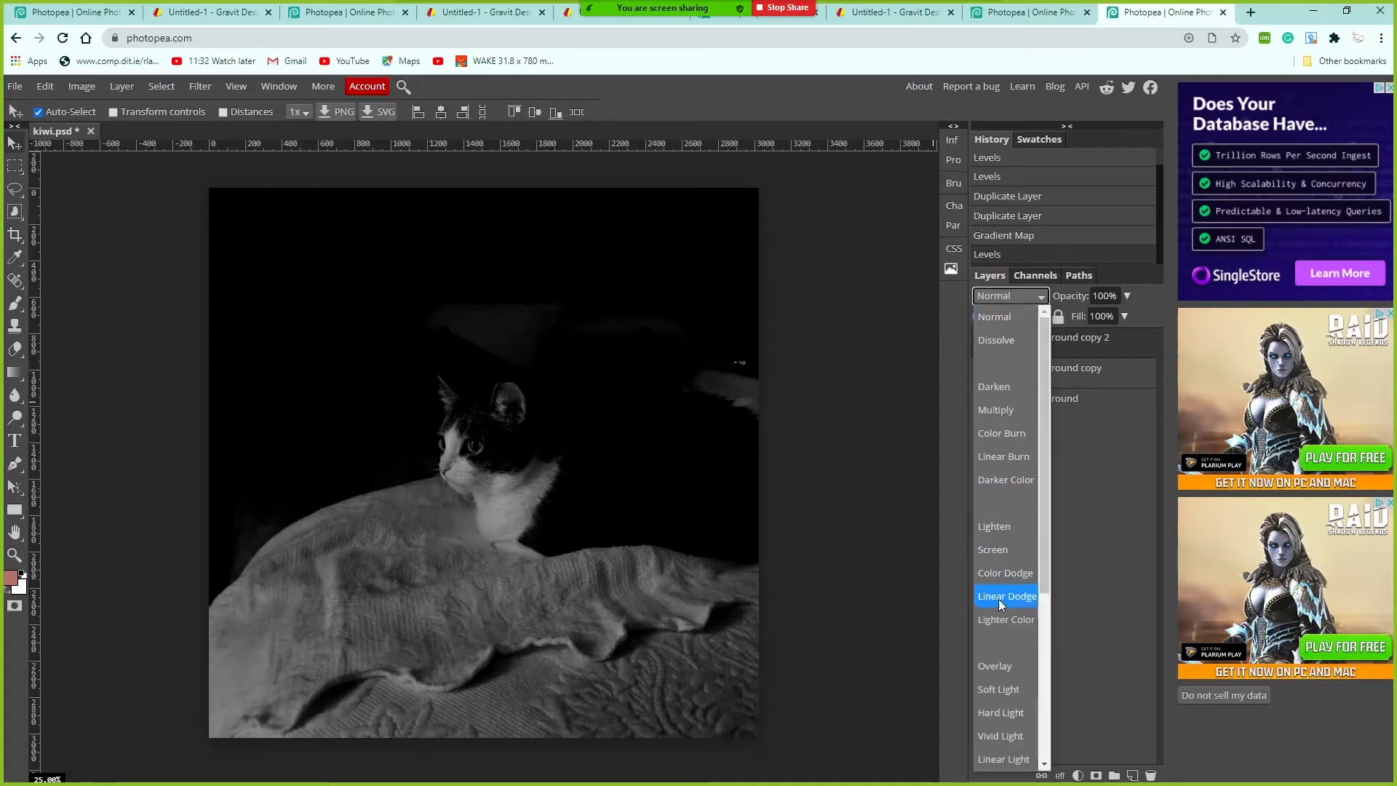
pyautogui.click(1010, 713)
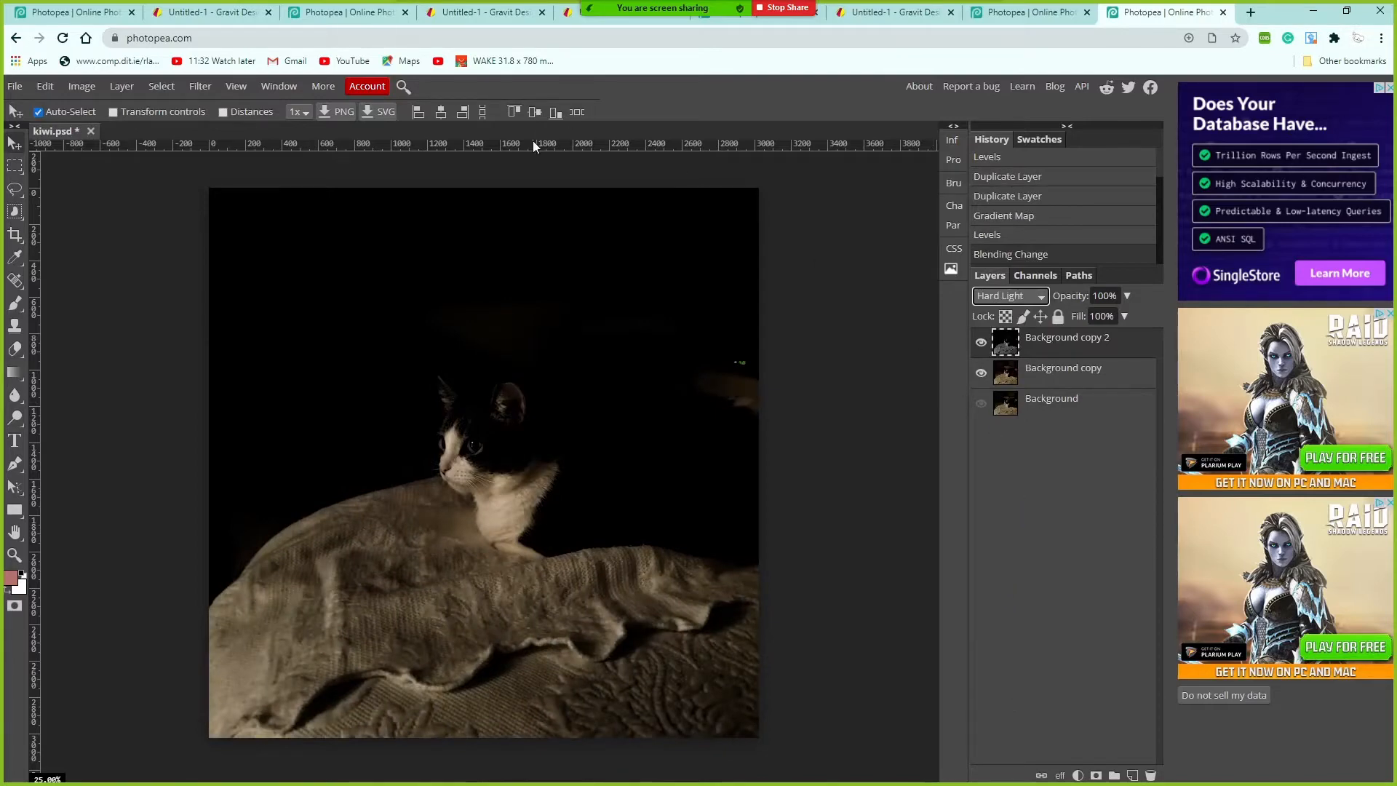
pyautogui.click(469, 19)
pyautogui.click(610, 22)
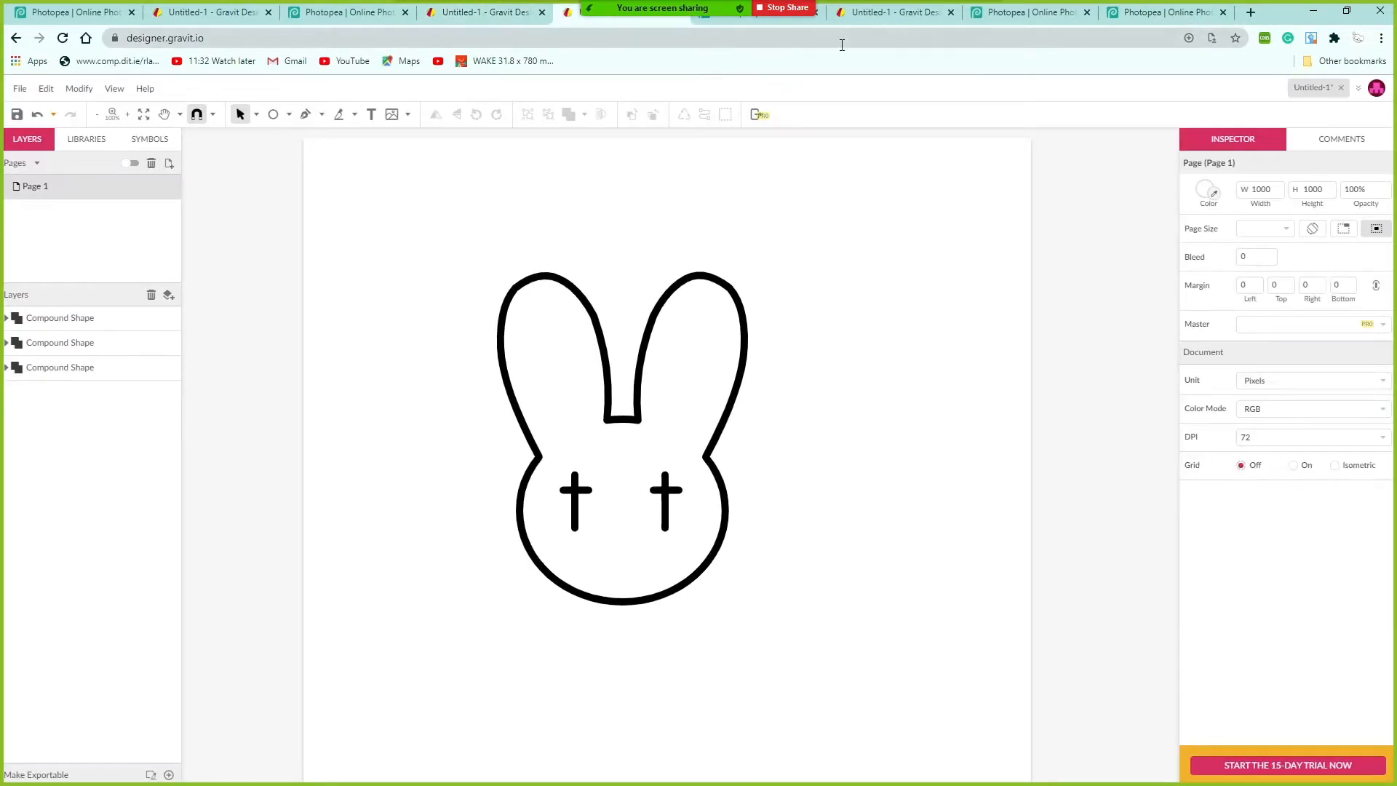
pyautogui.click(894, 22)
pyautogui.click(1023, 20)
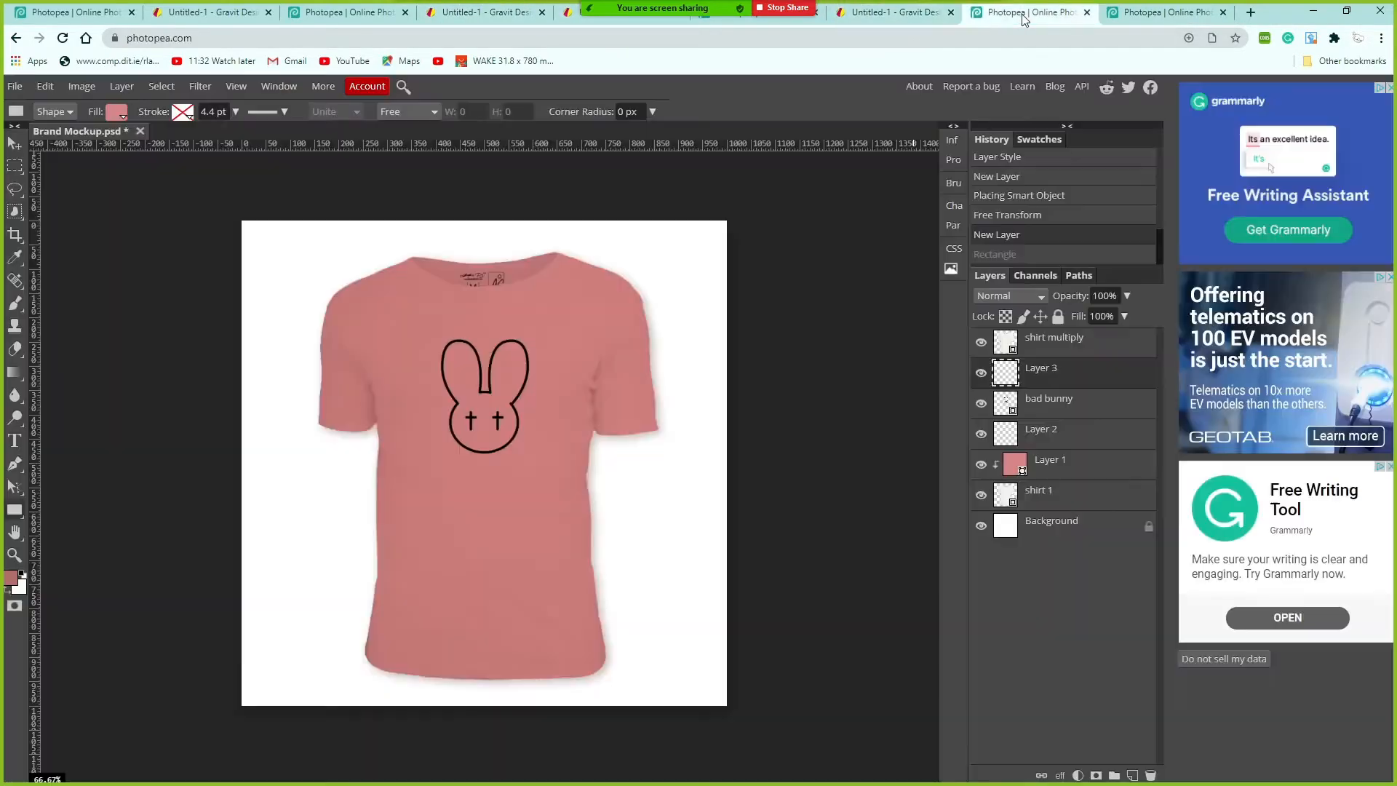
pyautogui.click(915, 16)
pyautogui.click(1153, 16)
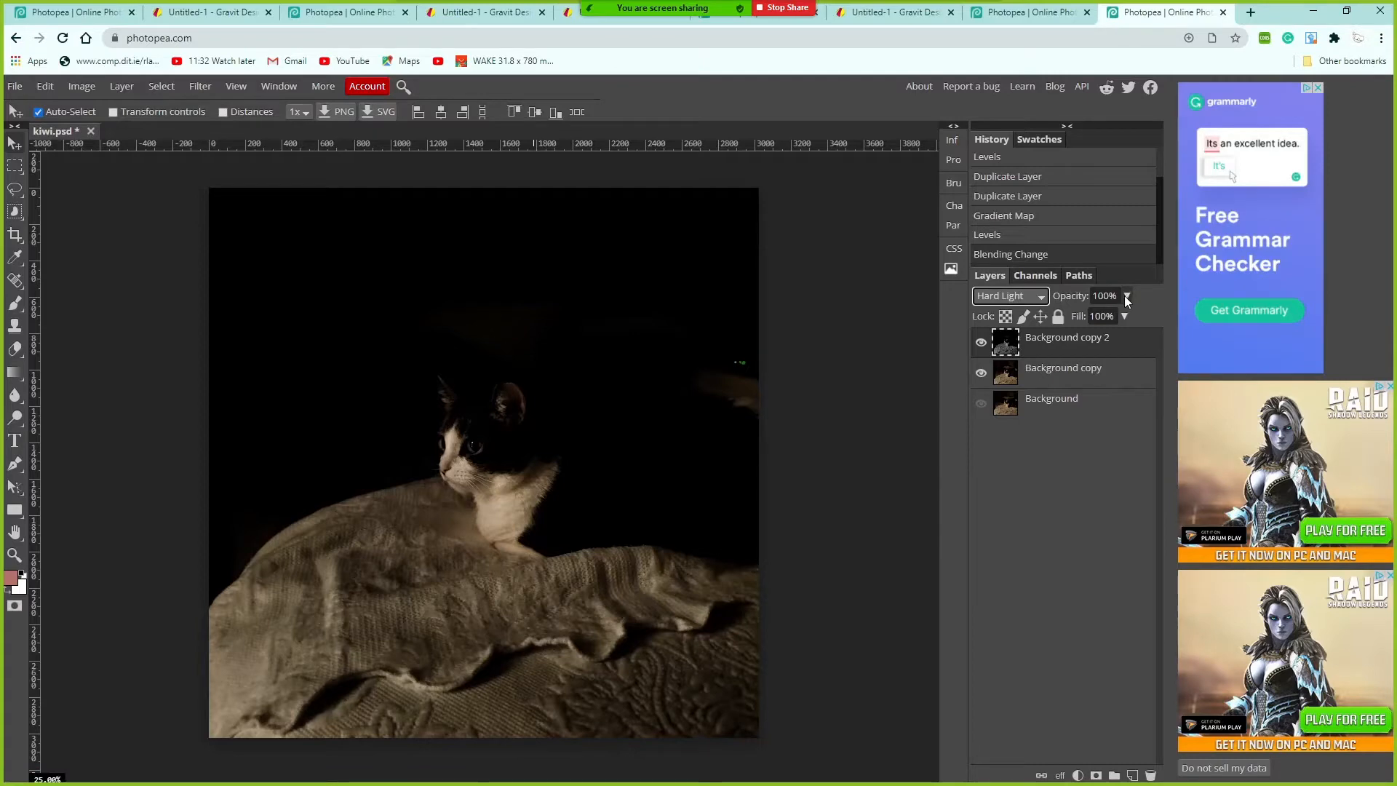
# Lower the Hard Light layer's opacity to 60% and toggle its visibility to compare the effect
pyautogui.click(1126, 295)
pyautogui.moveTo(1131, 316); pyautogui.dragTo(1109, 320)
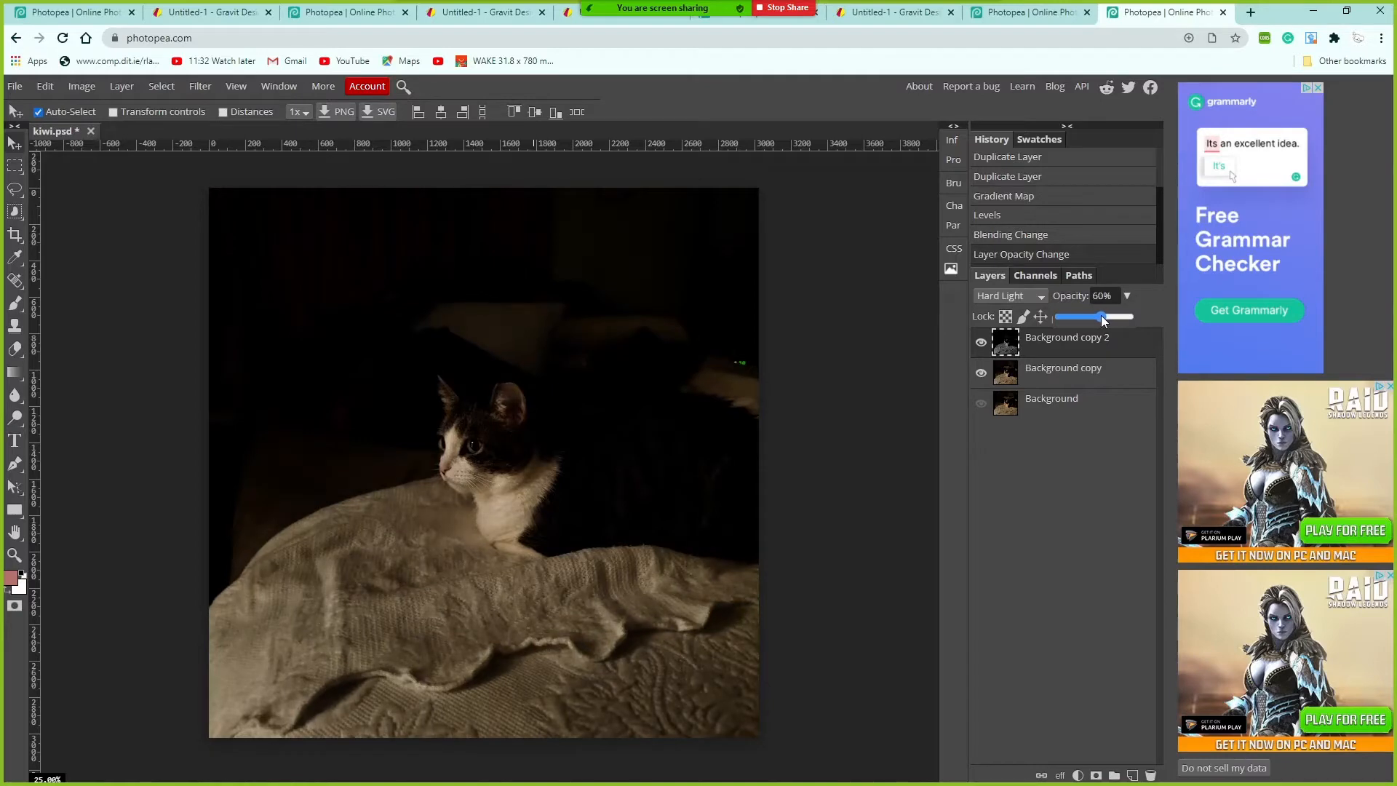
pyautogui.click(1118, 351)
pyautogui.click(983, 345)
pyautogui.click(982, 344)
pyautogui.click(983, 345)
pyautogui.click(982, 344)
pyautogui.click(983, 344)
pyautogui.click(983, 343)
# Merge Background copy and Background copy 2 into one layer, and toggle layer visibility to compare it with the original
pyautogui.press('ctrl')
pyautogui.click(1121, 377)
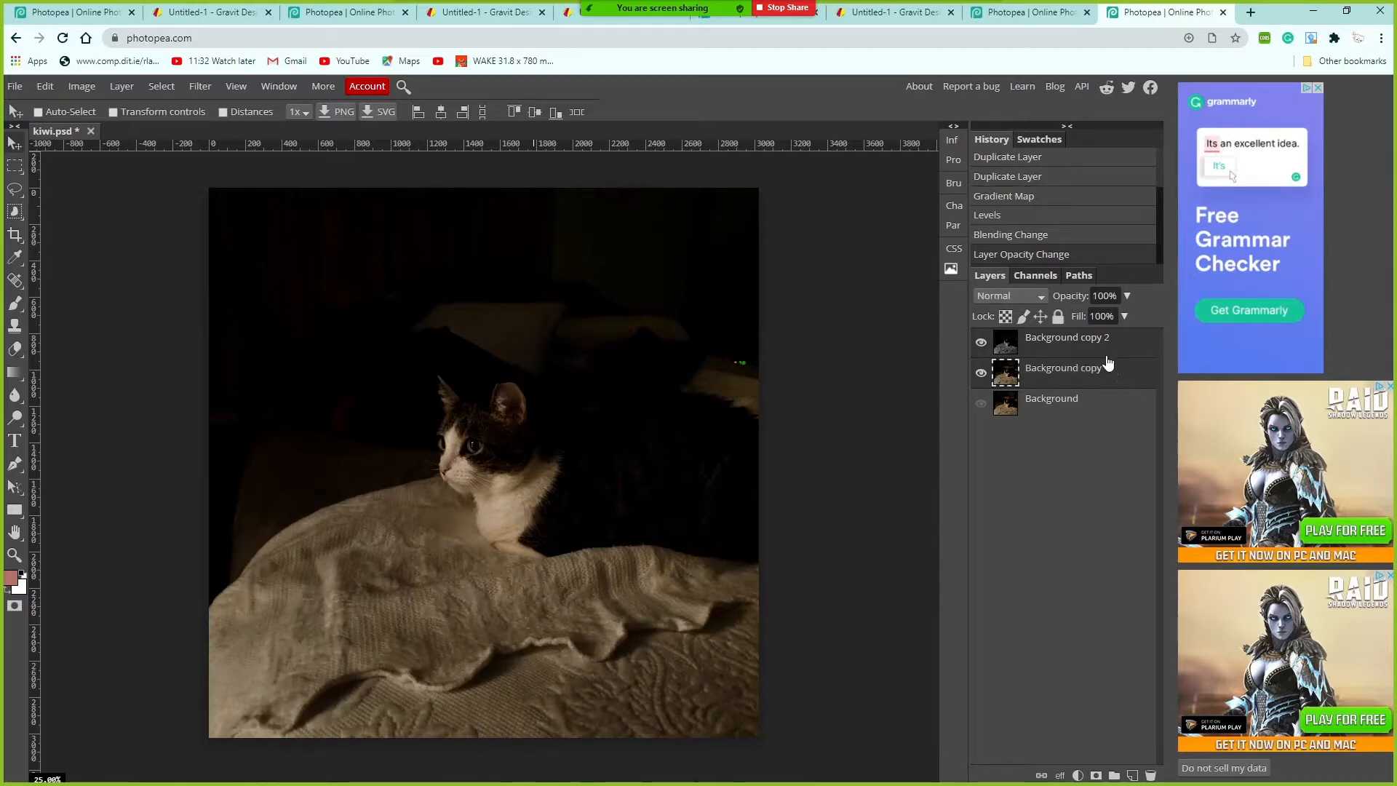
pyautogui.rightClick(1108, 361)
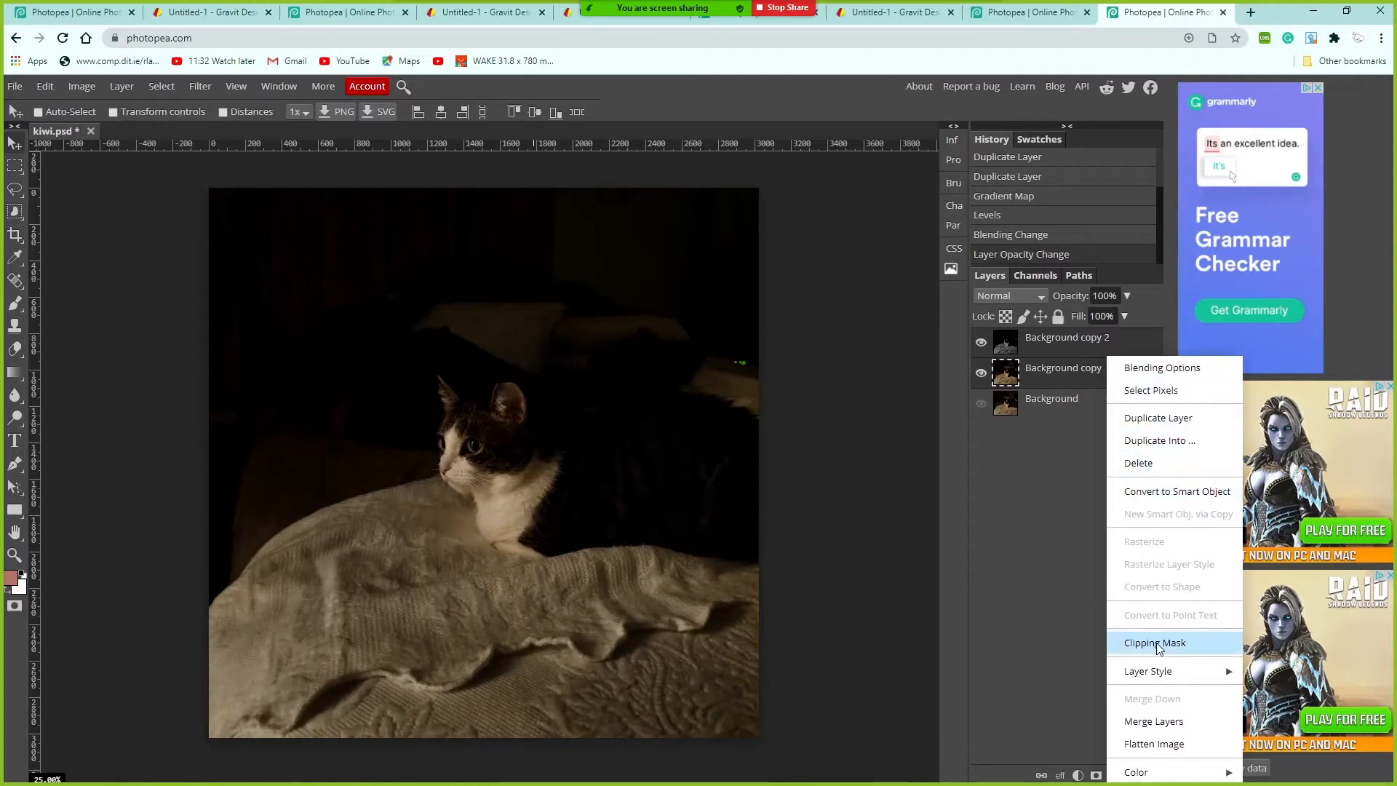
pyautogui.click(1185, 721)
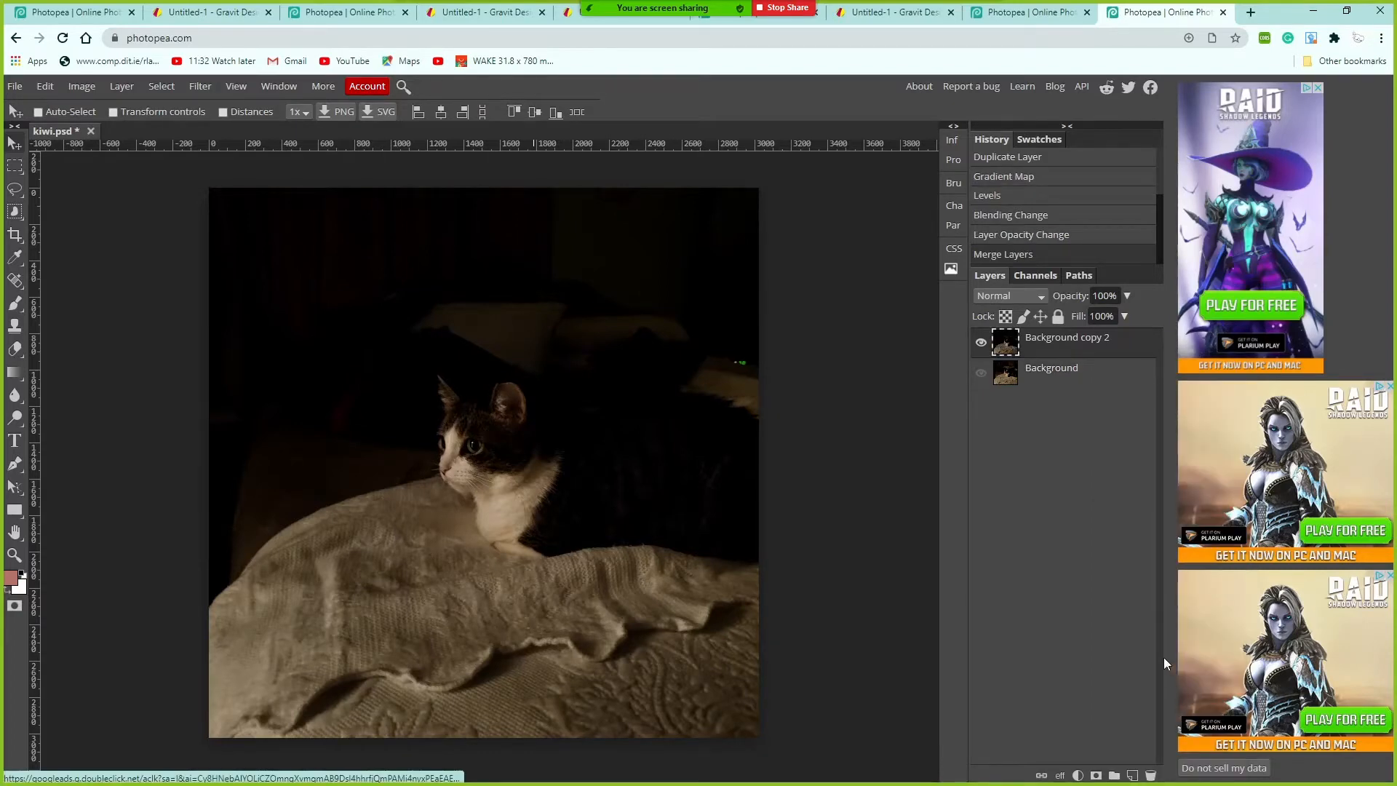
pyautogui.click(981, 372)
pyautogui.click(981, 342)
pyautogui.click(981, 342)
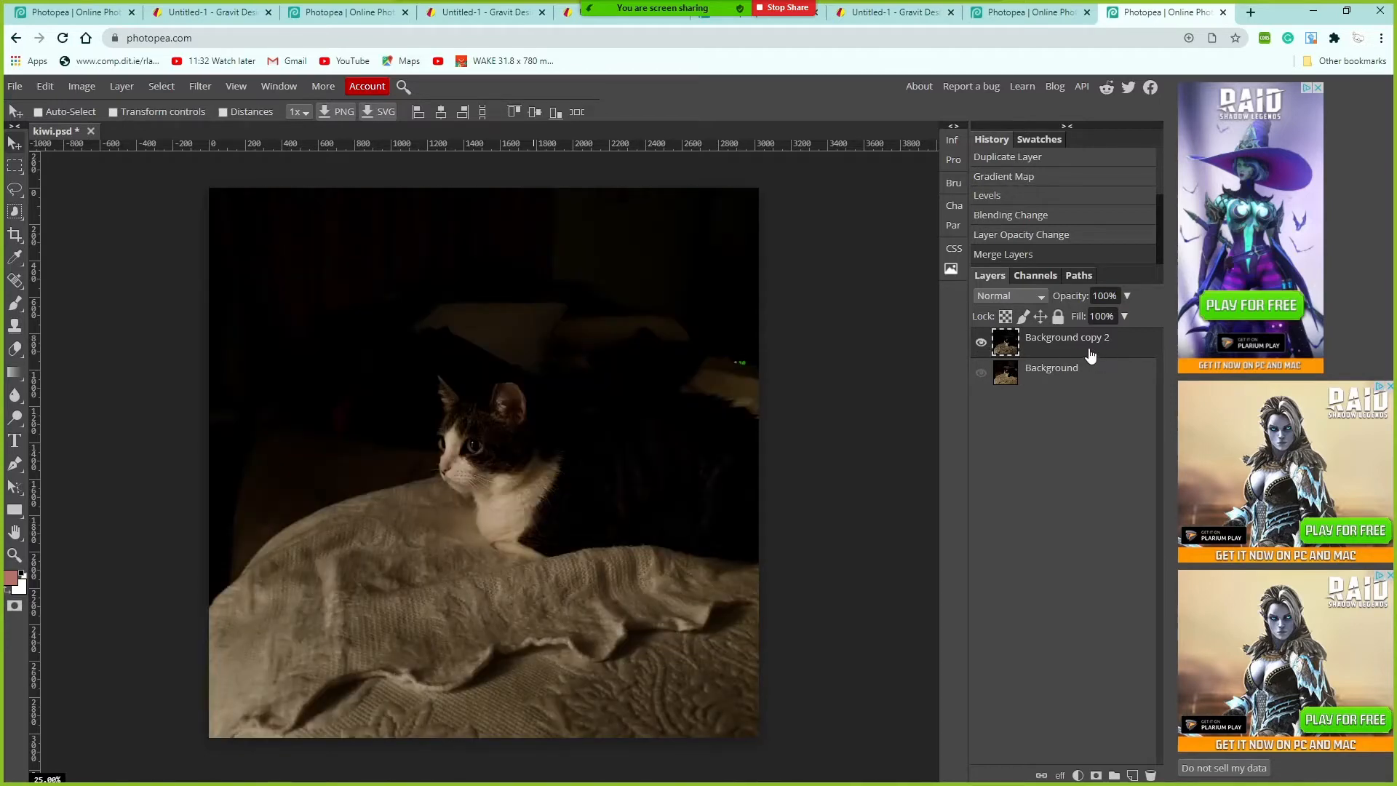
# Duplicate the merged layer and apply a black-to-white Gradient Map to the duplicate
pyautogui.rightClick(1089, 354)
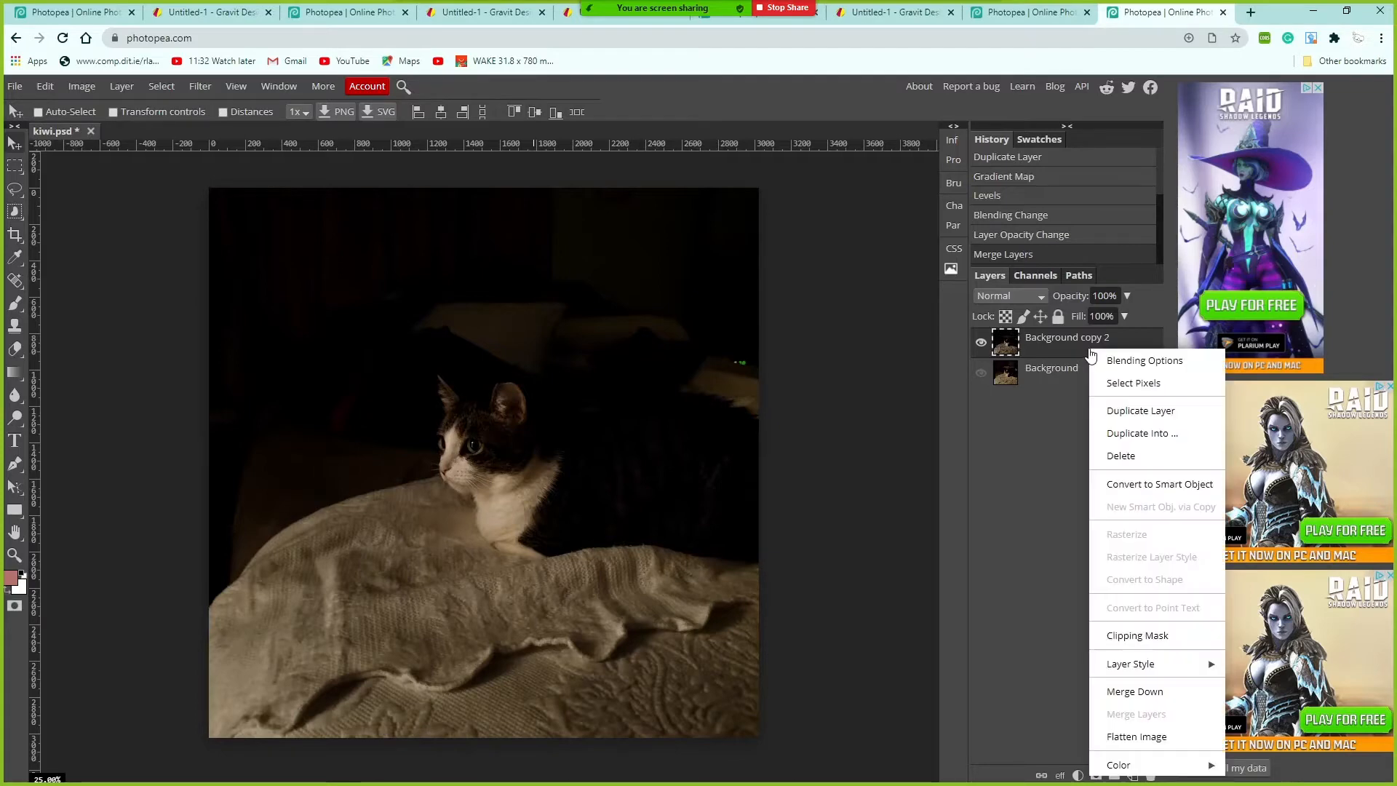
pyautogui.click(1145, 414)
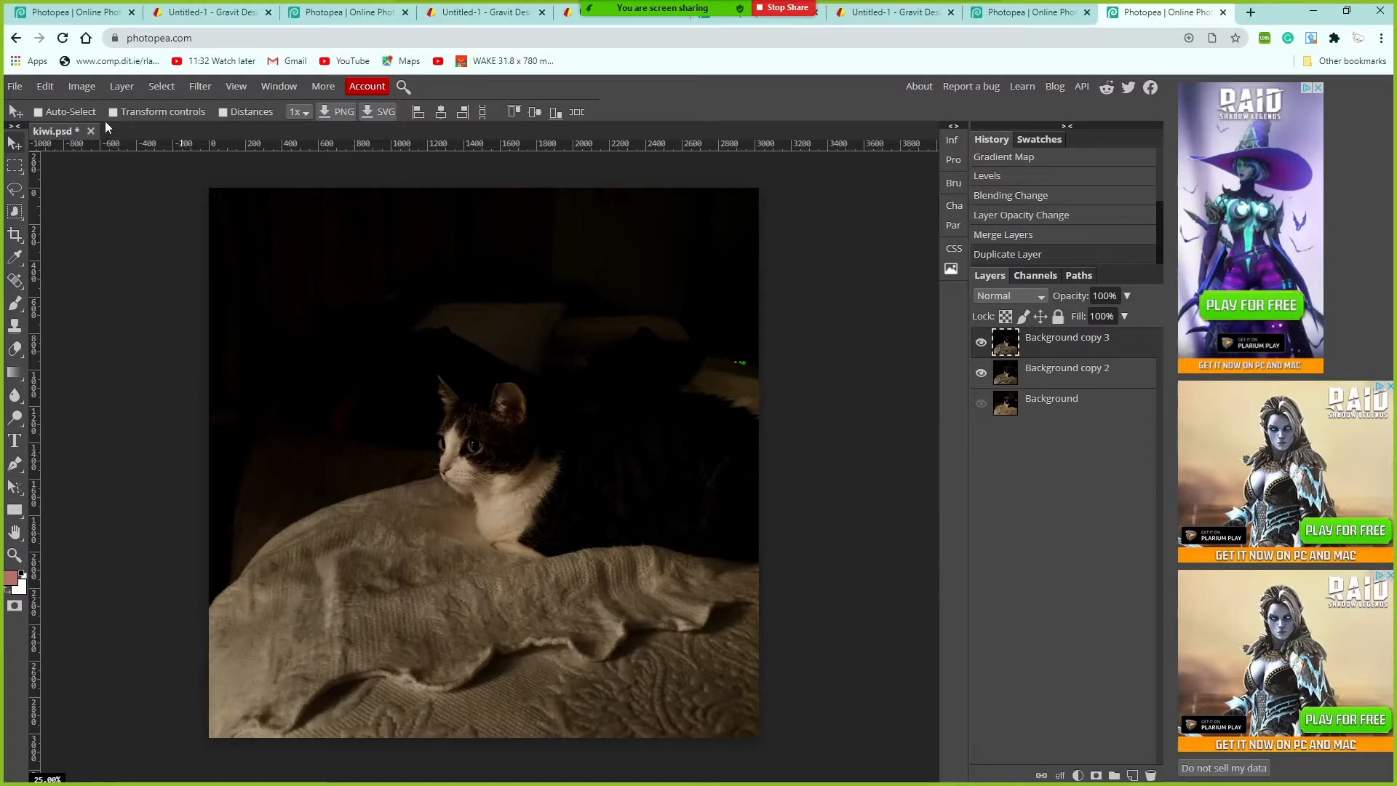
pyautogui.click(77, 85)
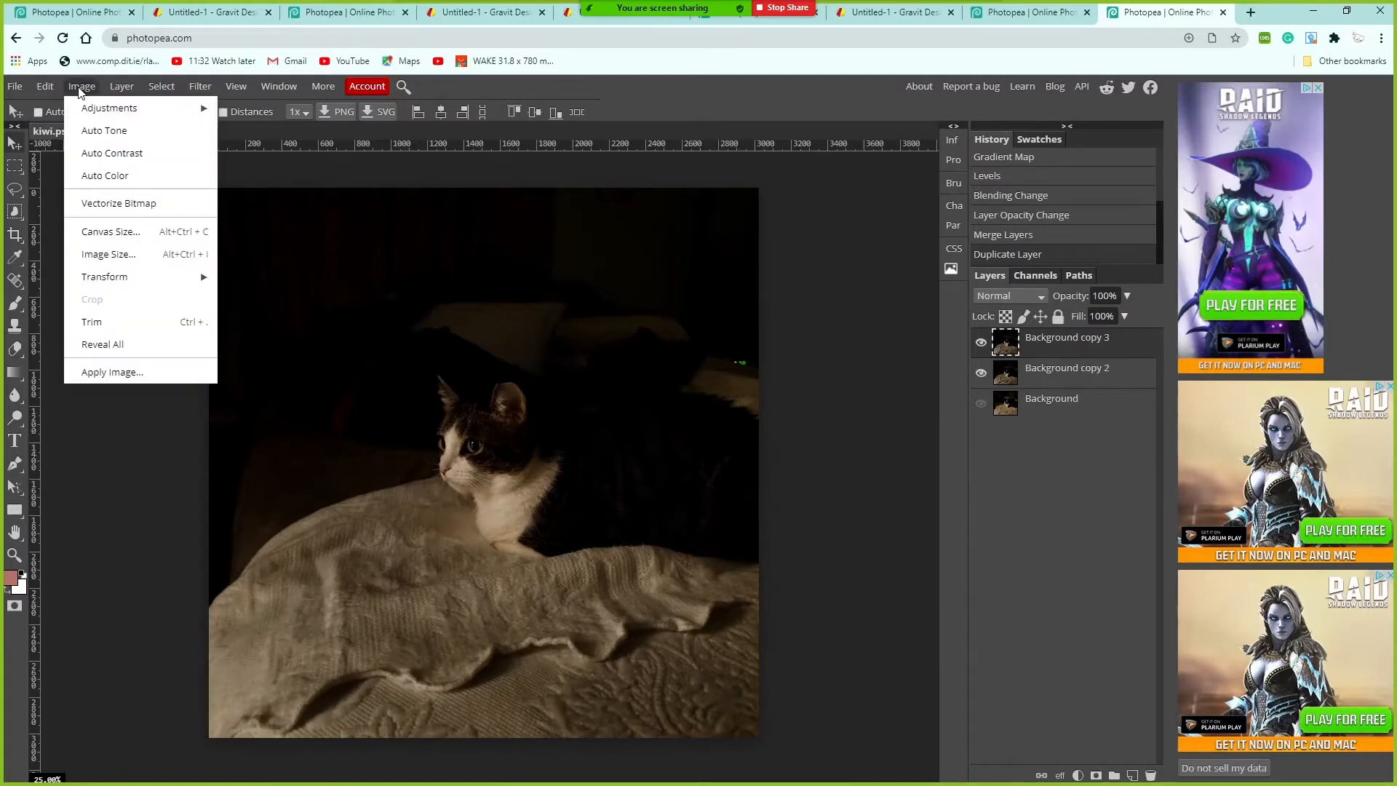
pyautogui.moveTo(109, 107)
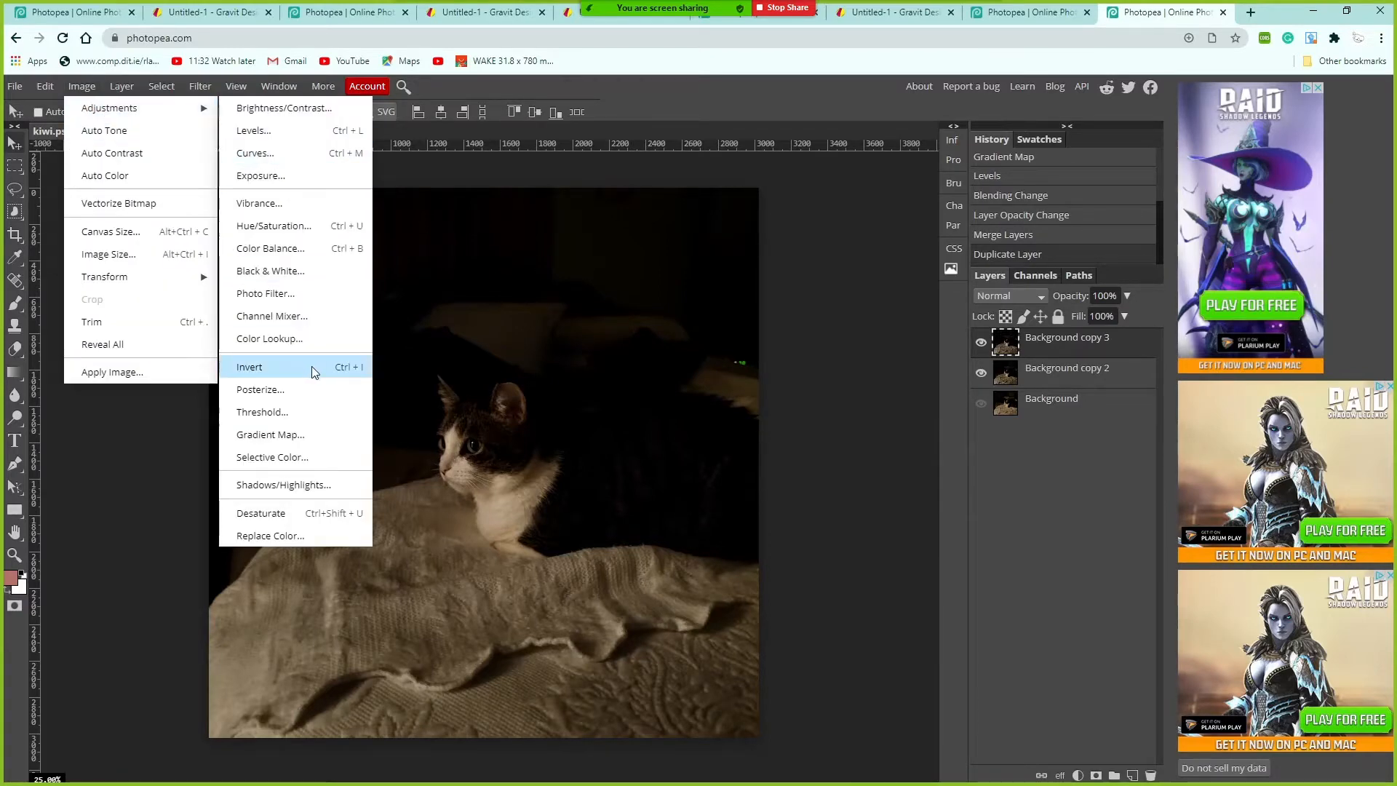
pyautogui.click(304, 440)
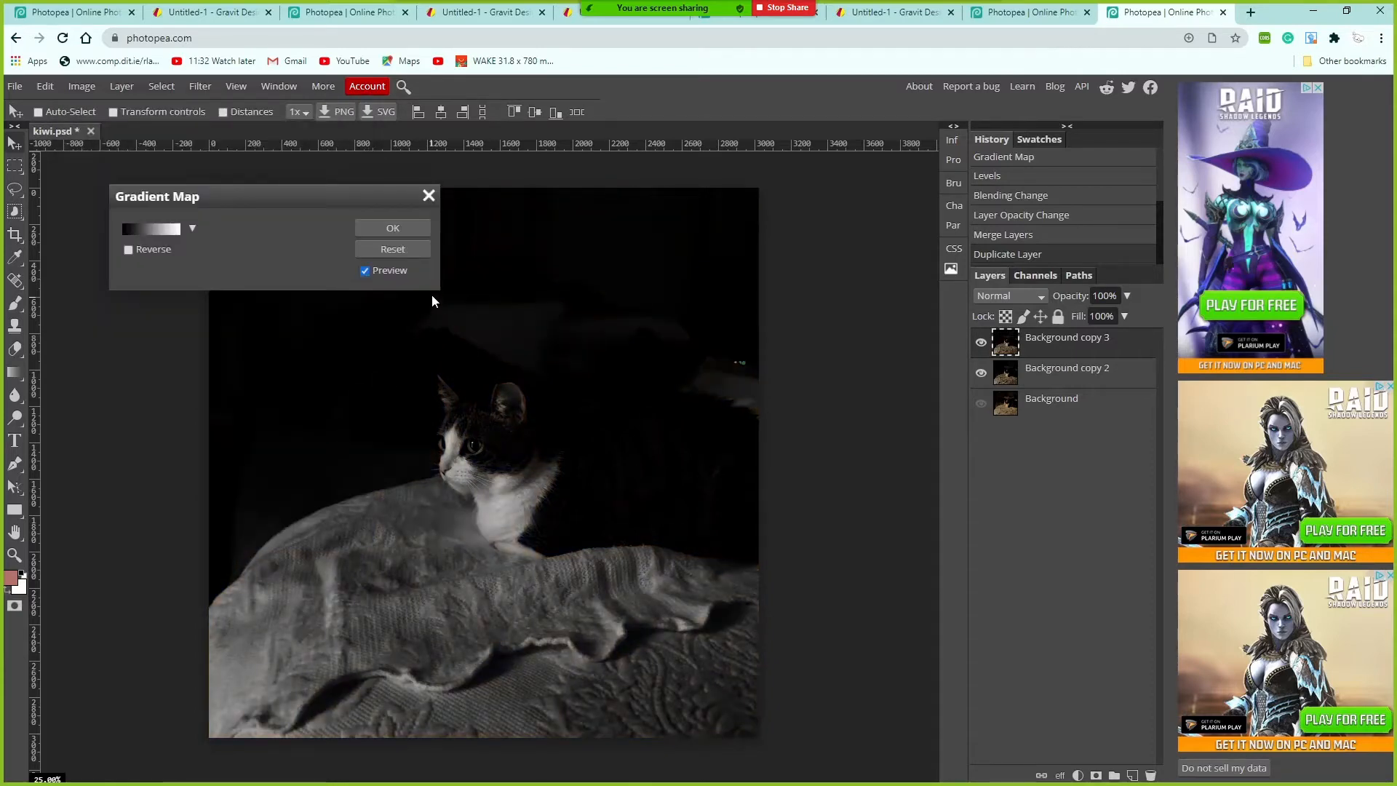
pyautogui.click(393, 228)
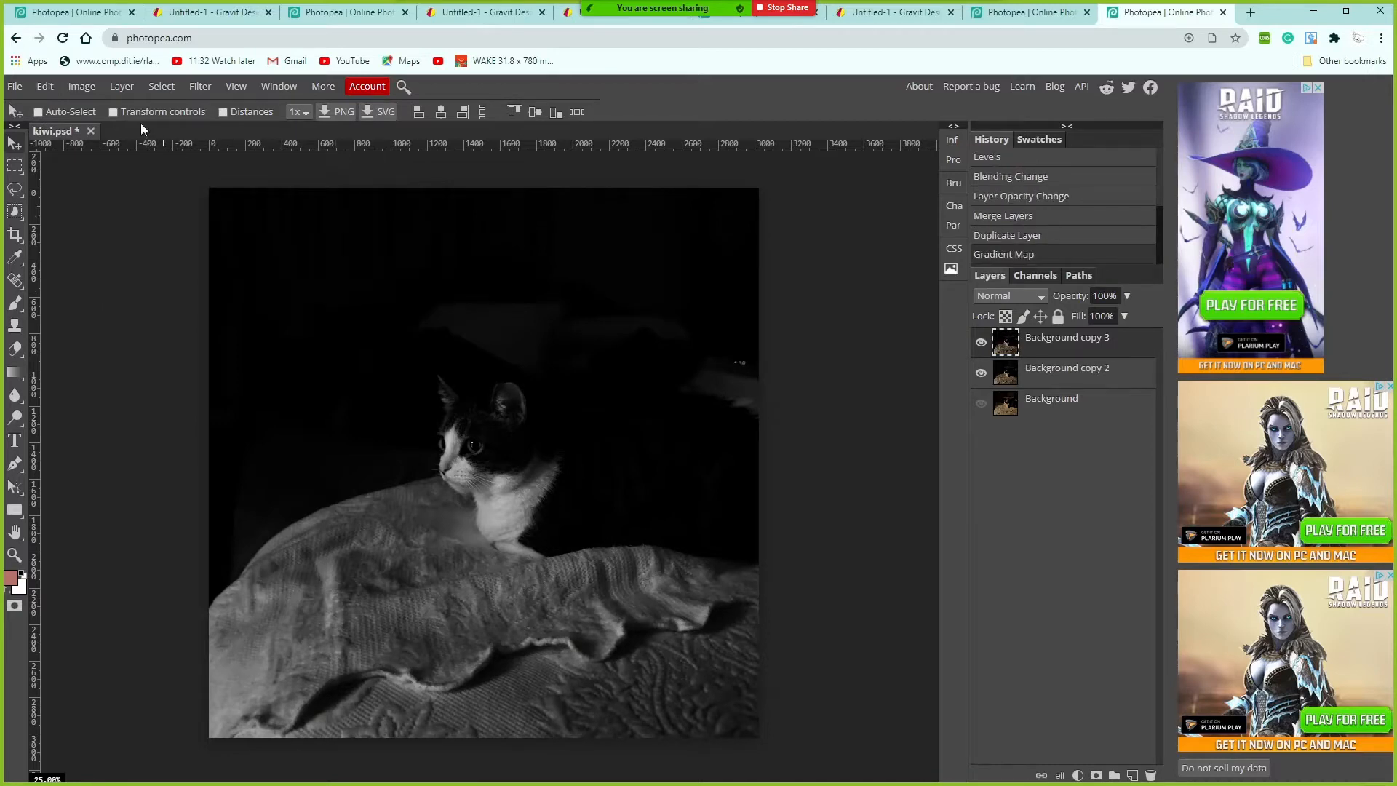
# Apply a colorized Hue/Saturation adjustment to the black-and-white layer with hue -4, saturation 30 and lightness 0
pyautogui.click(81, 86)
pyautogui.moveTo(98, 109)
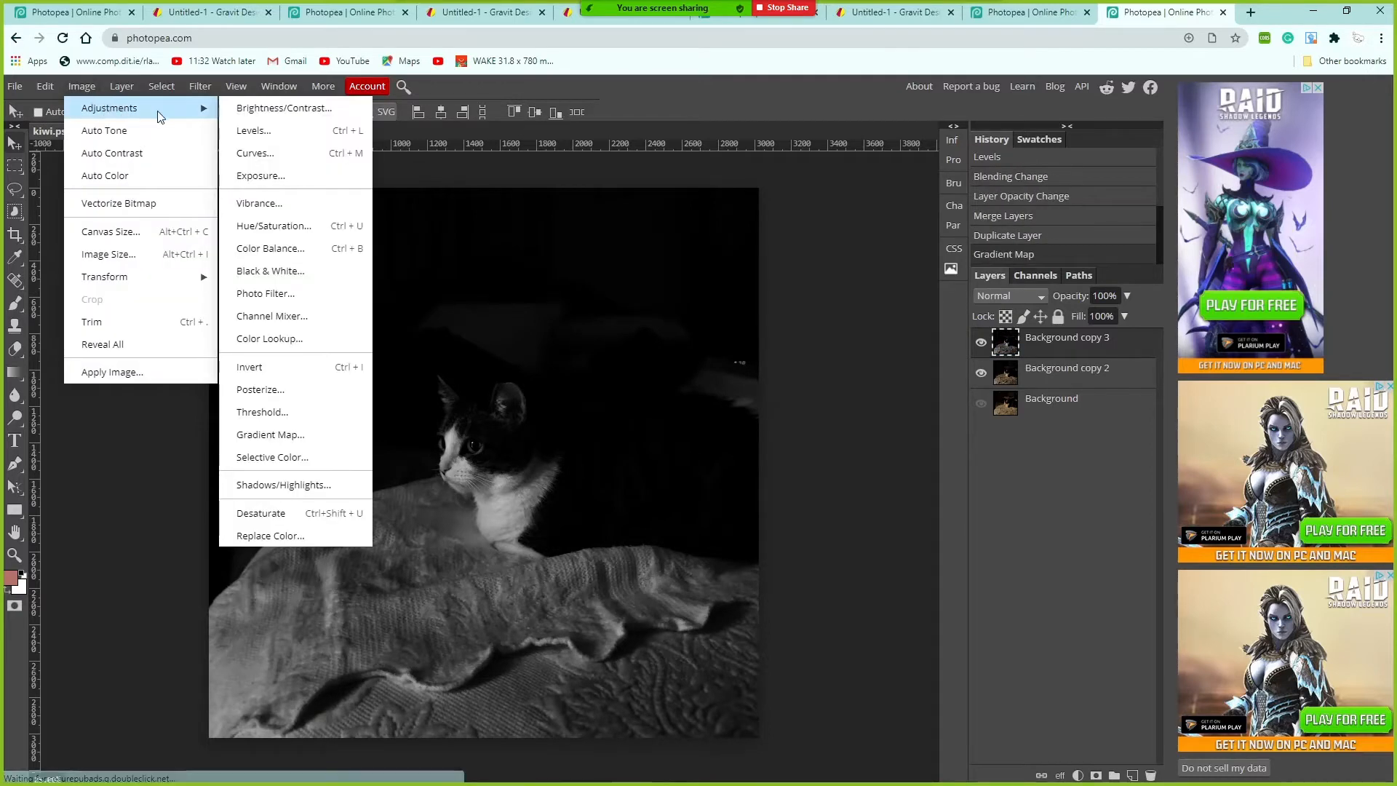
pyautogui.click(287, 231)
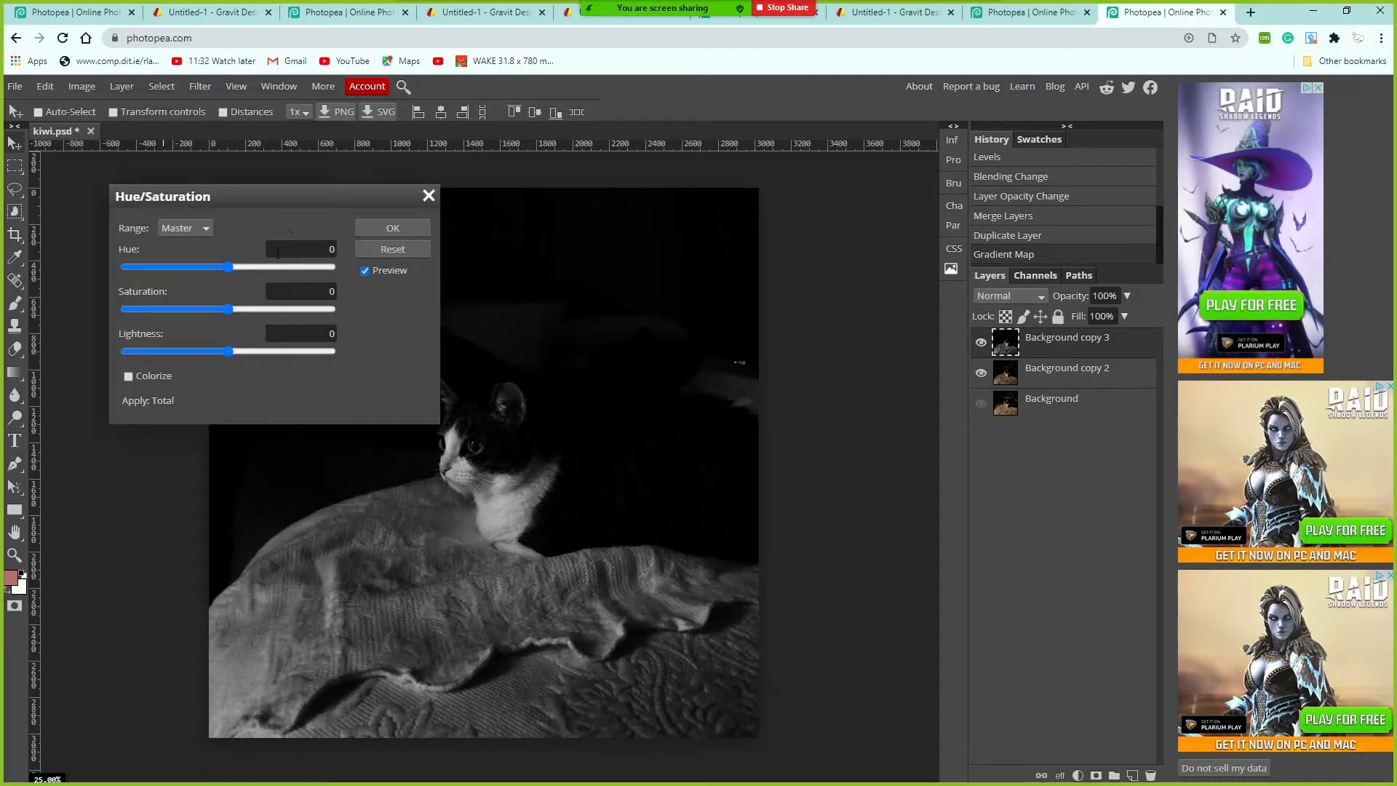
pyautogui.click(129, 377)
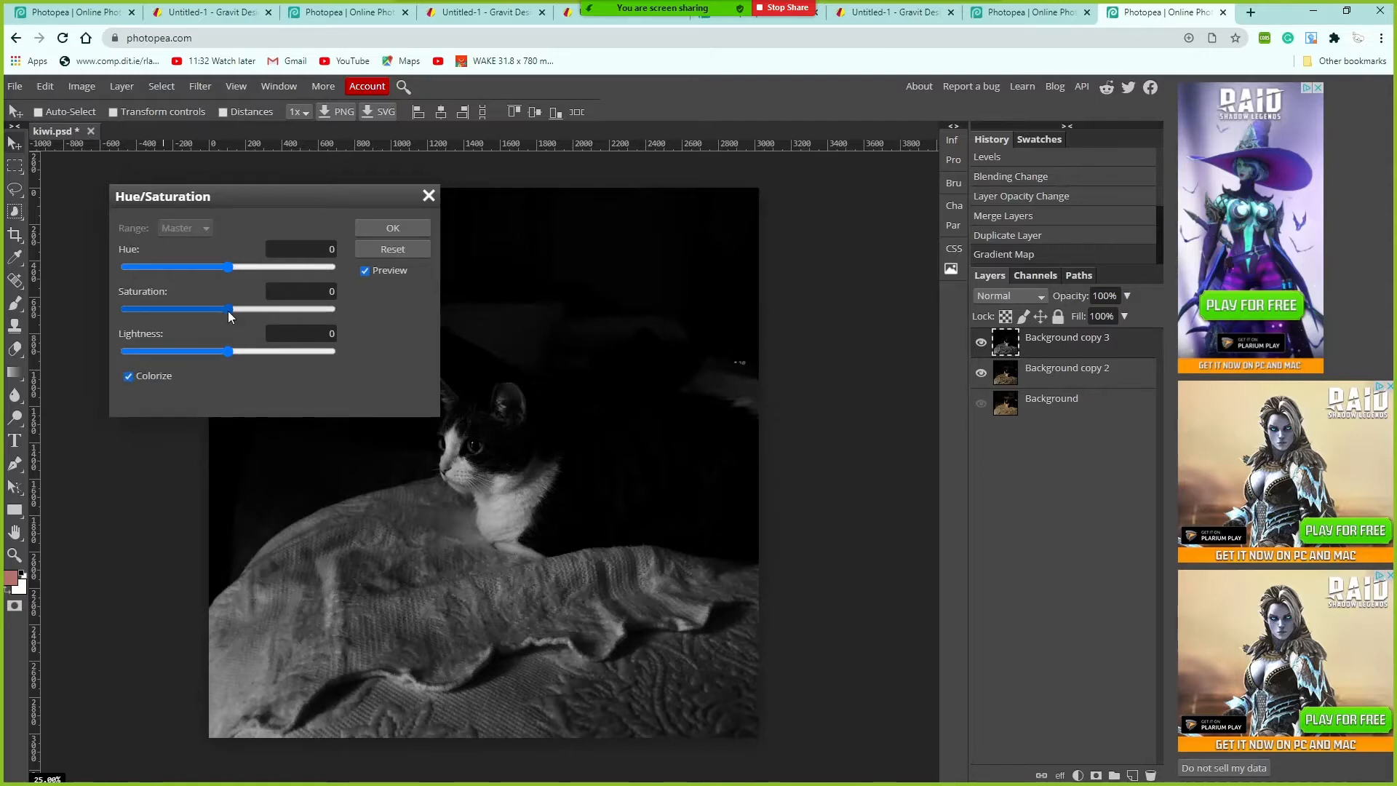
pyautogui.moveTo(228, 311); pyautogui.dragTo(251, 315)
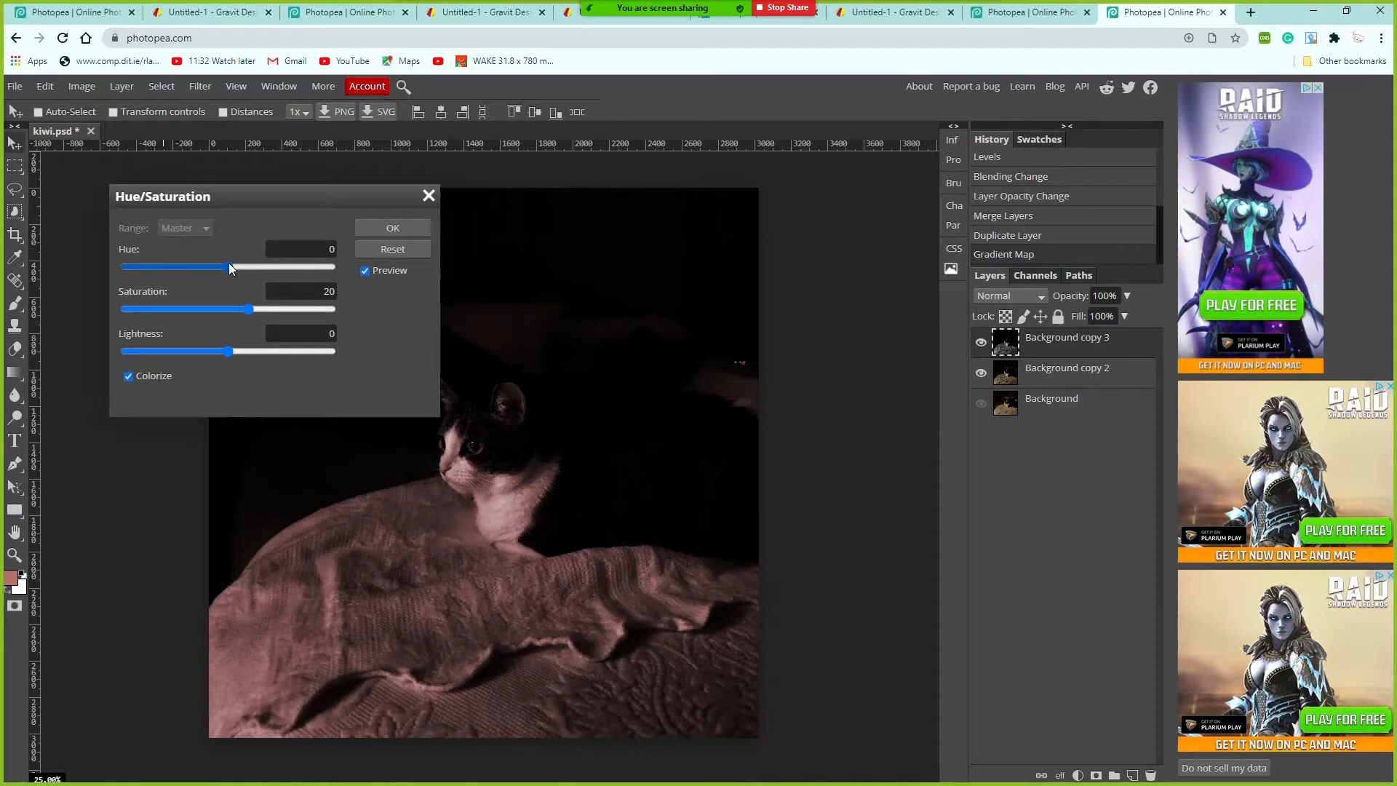
pyautogui.moveTo(228, 264); pyautogui.dragTo(161, 269)
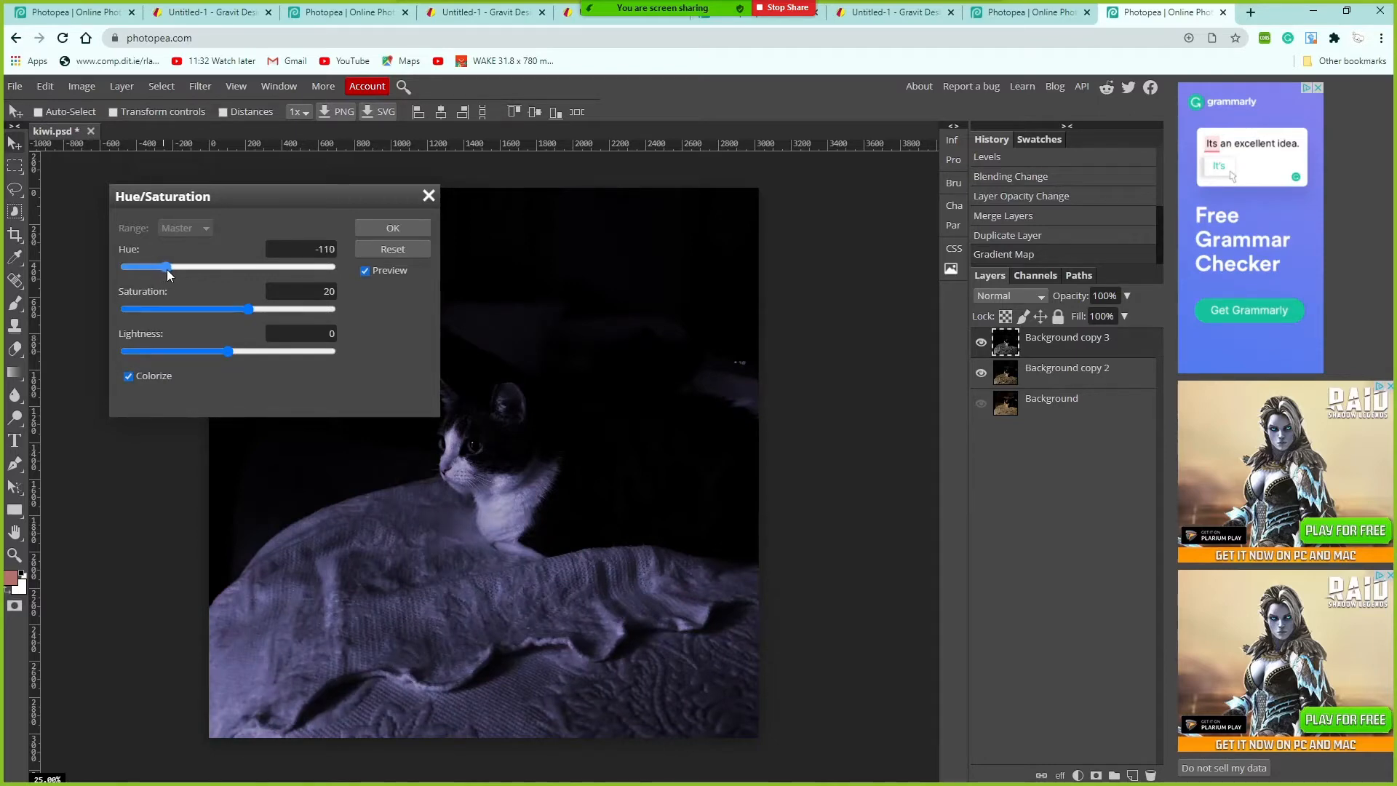
pyautogui.moveTo(167, 269); pyautogui.dragTo(218, 276)
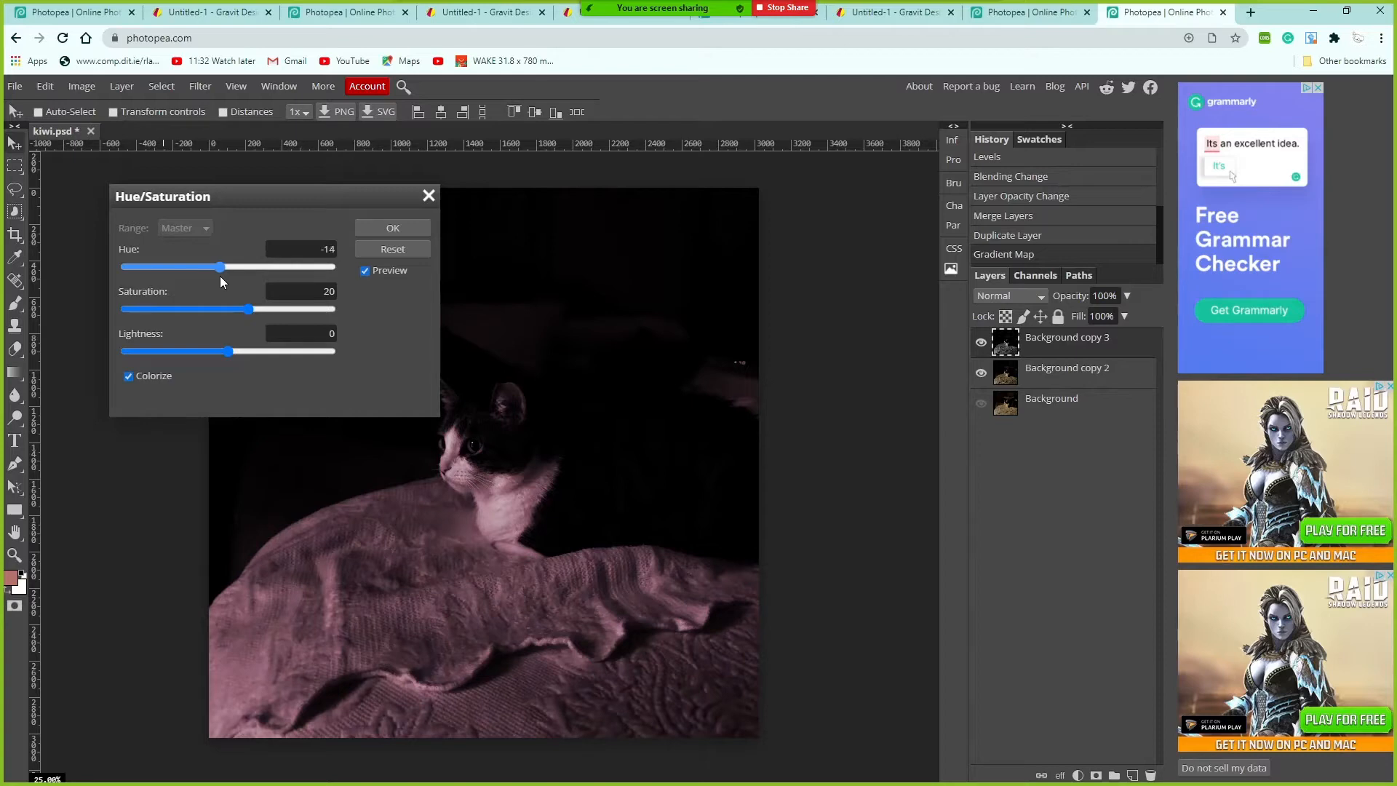
pyautogui.moveTo(220, 281); pyautogui.dragTo(259, 315)
pyautogui.moveTo(227, 267); pyautogui.dragTo(225, 267)
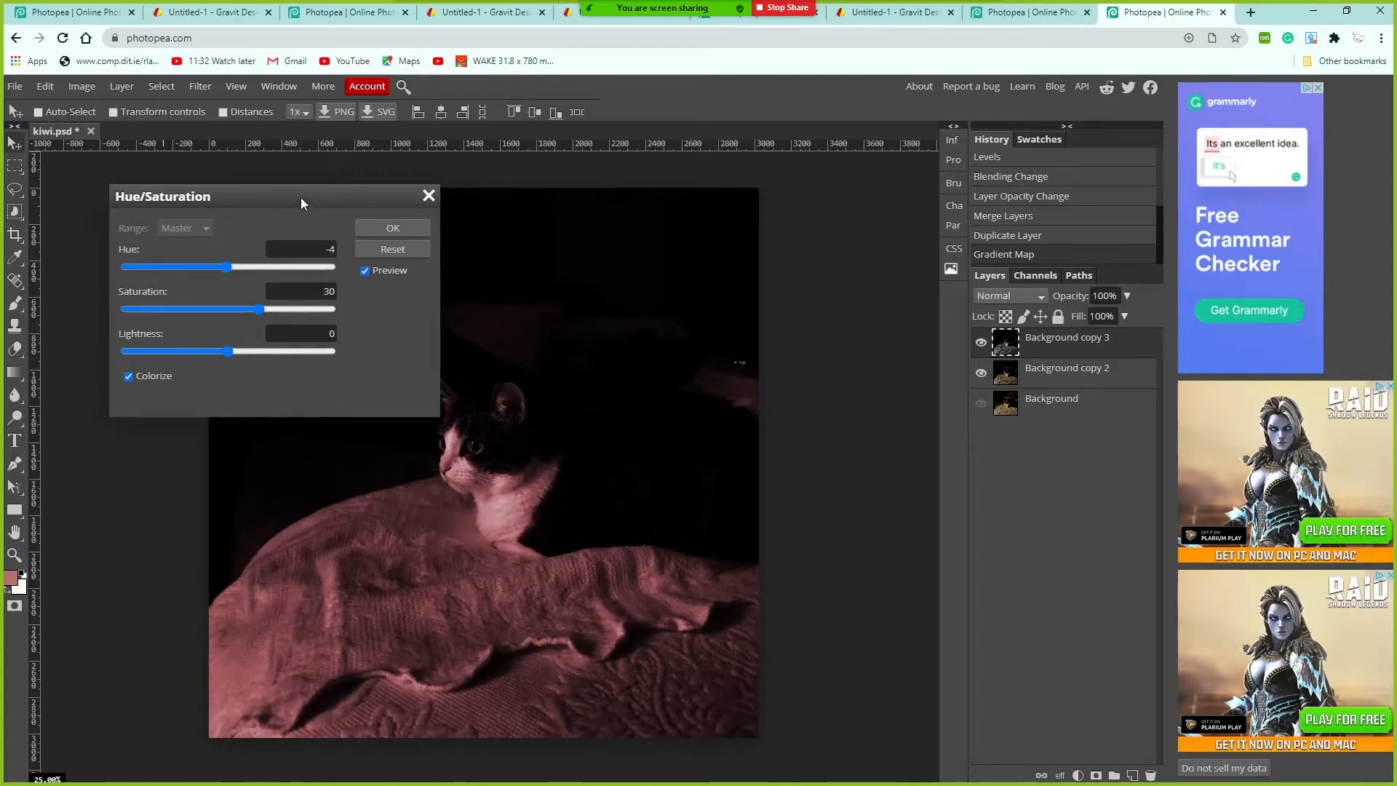
pyautogui.moveTo(229, 351); pyautogui.dragTo(224, 352)
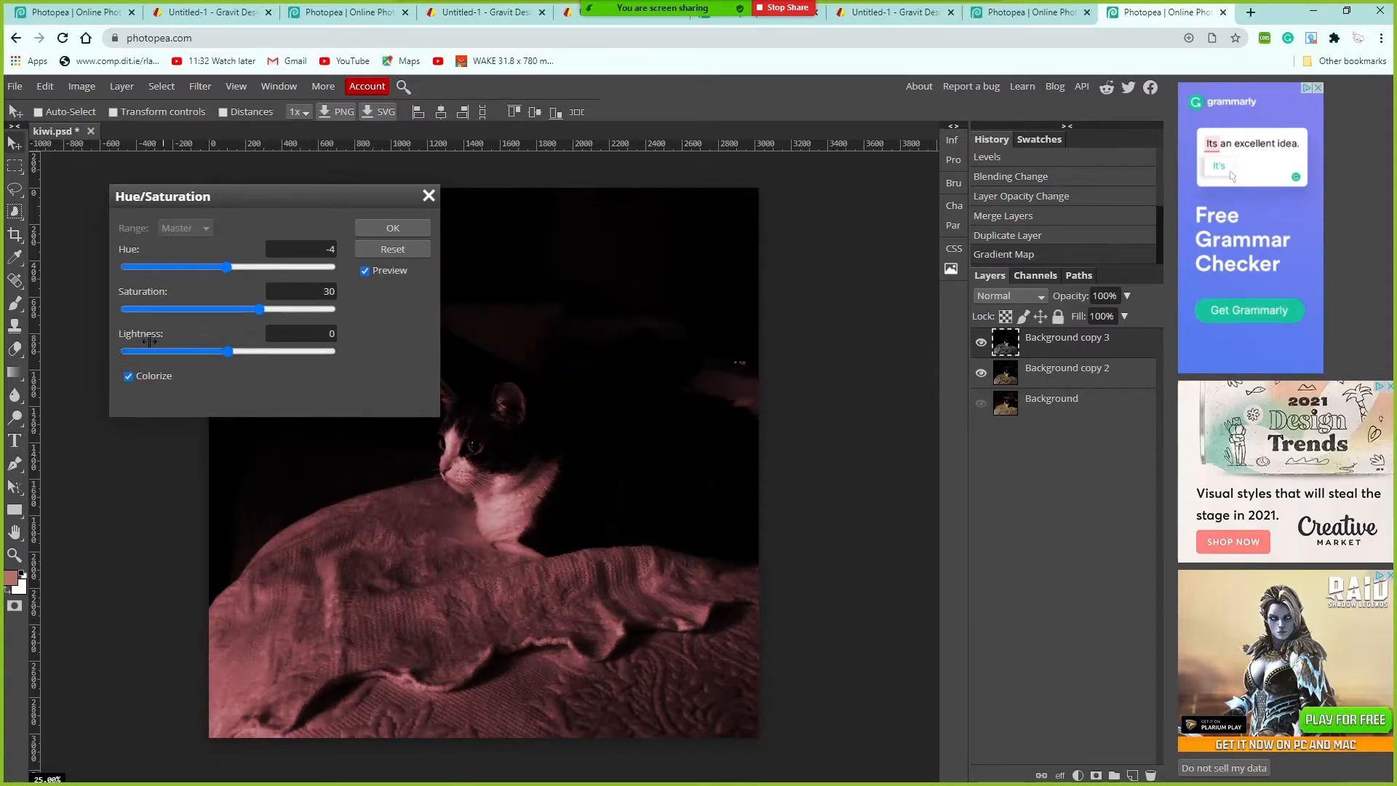
pyautogui.click(392, 228)
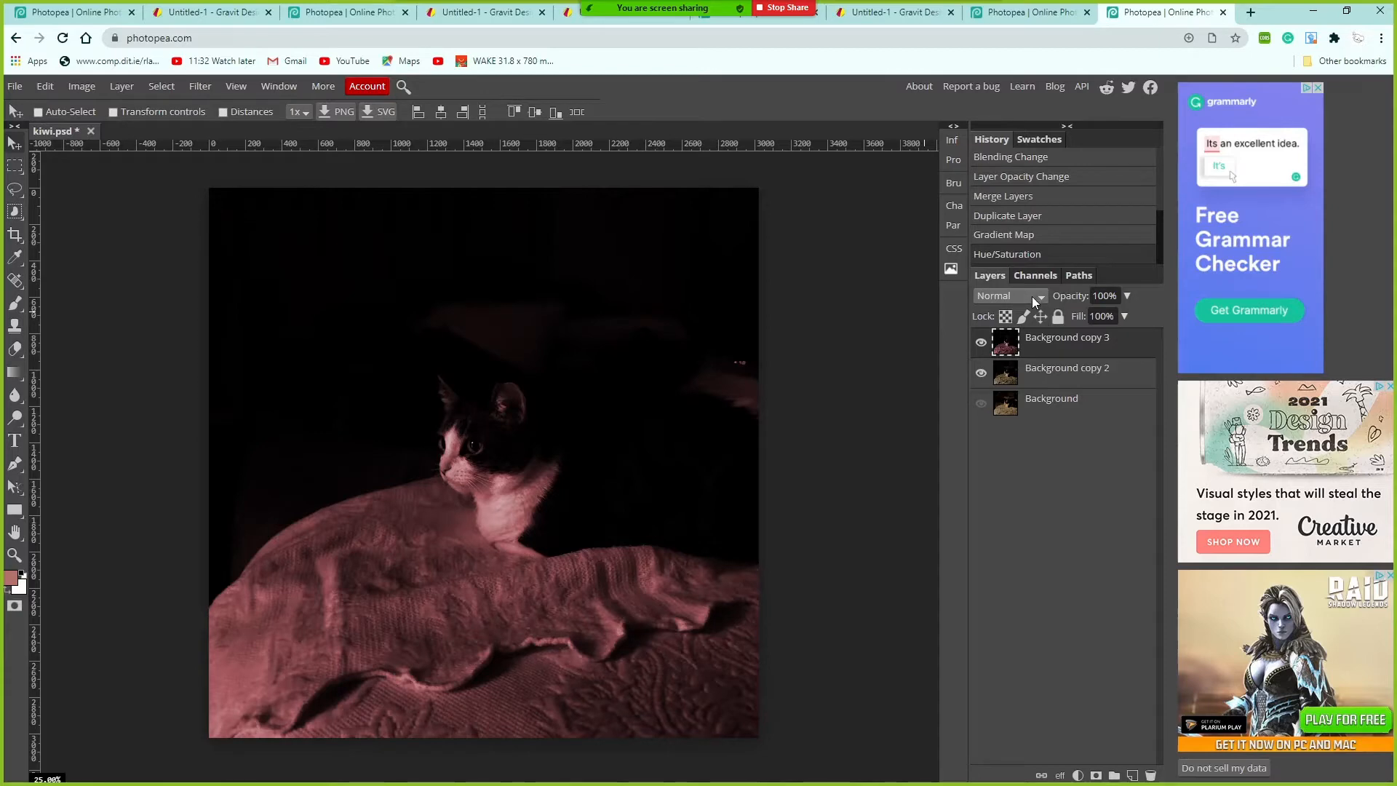
# Set the Background copy 3 layer's blend mode to Multiply and lower its opacity to 50%
pyautogui.click(1030, 296)
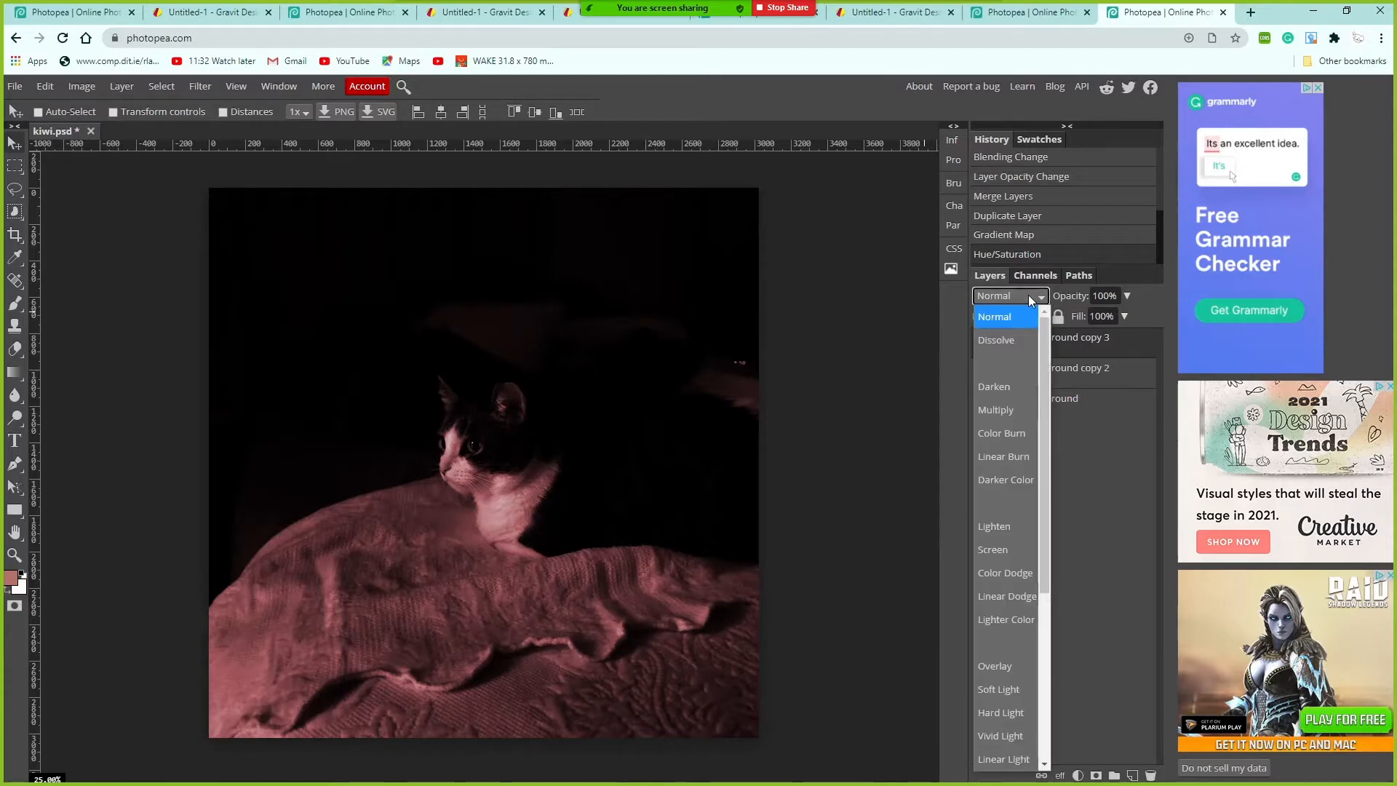
pyautogui.click(1007, 414)
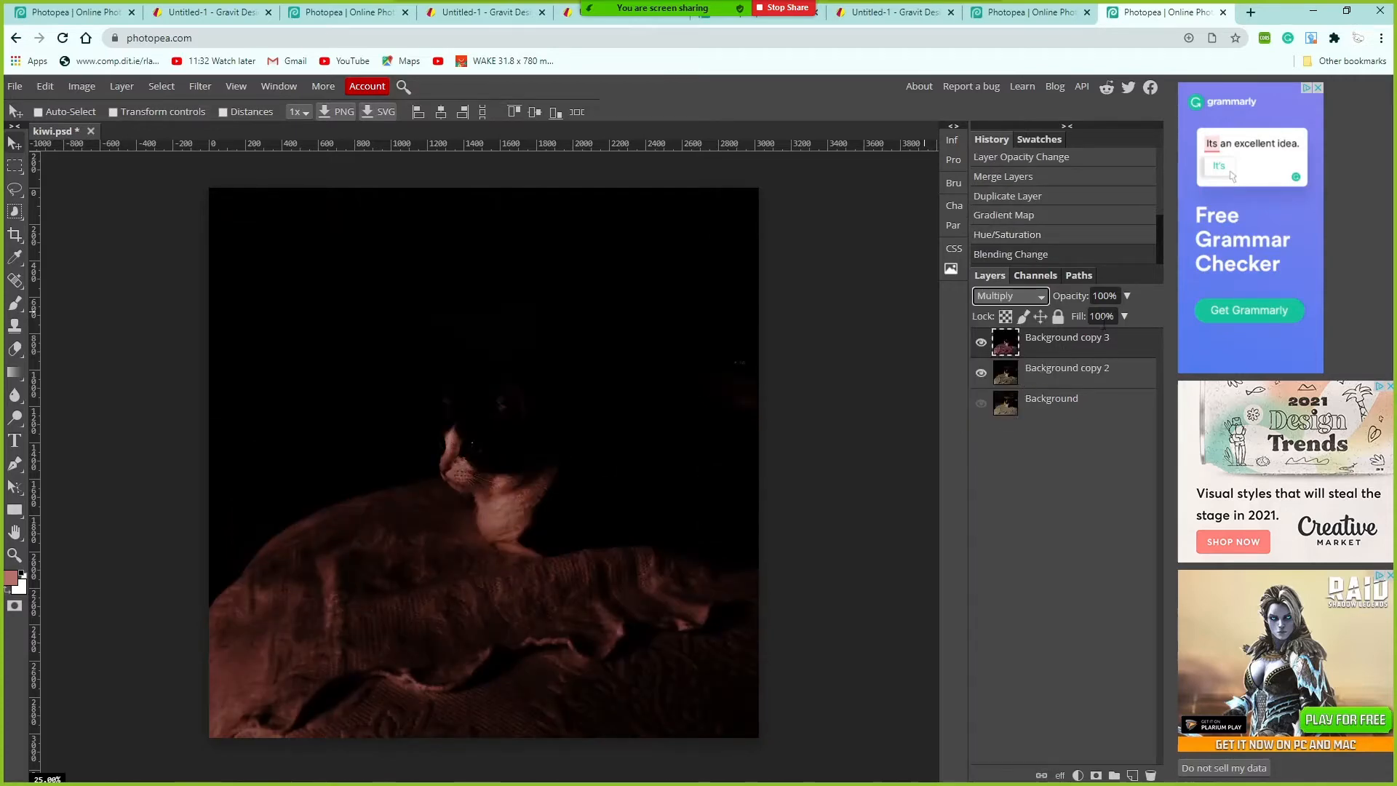
pyautogui.click(1126, 296)
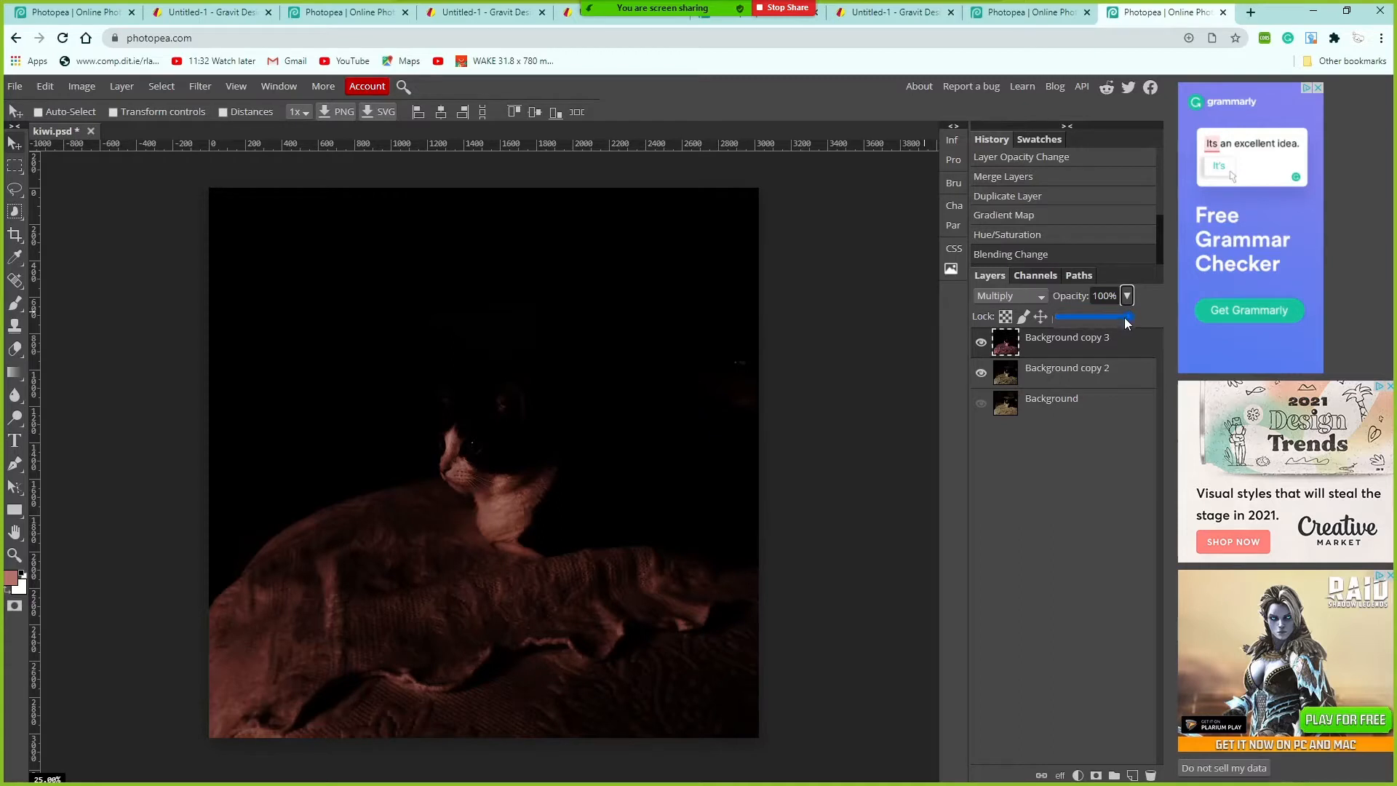
pyautogui.moveTo(1124, 317); pyautogui.dragTo(1103, 316)
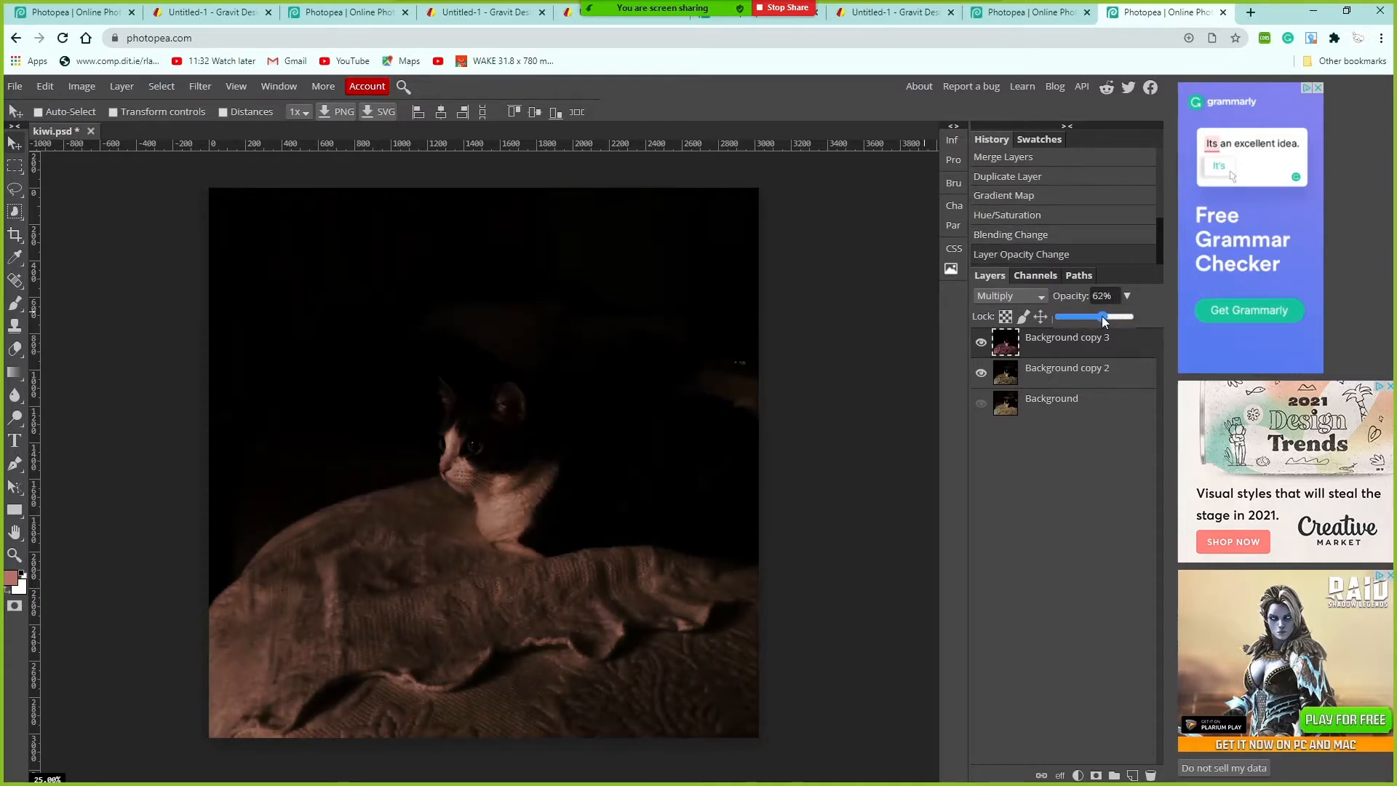
pyautogui.moveTo(1100, 320); pyautogui.dragTo(1098, 315)
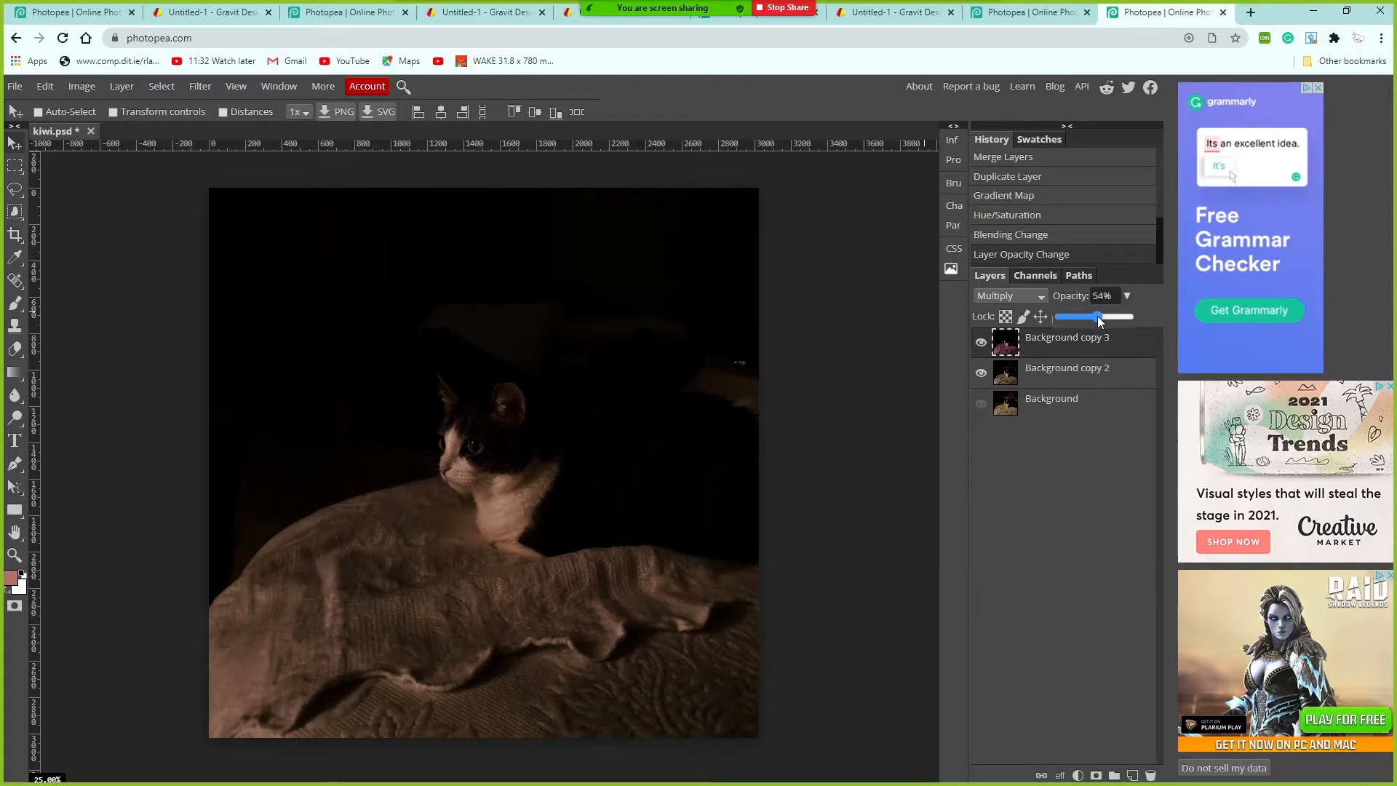
pyautogui.moveTo(1097, 316); pyautogui.dragTo(1094, 316)
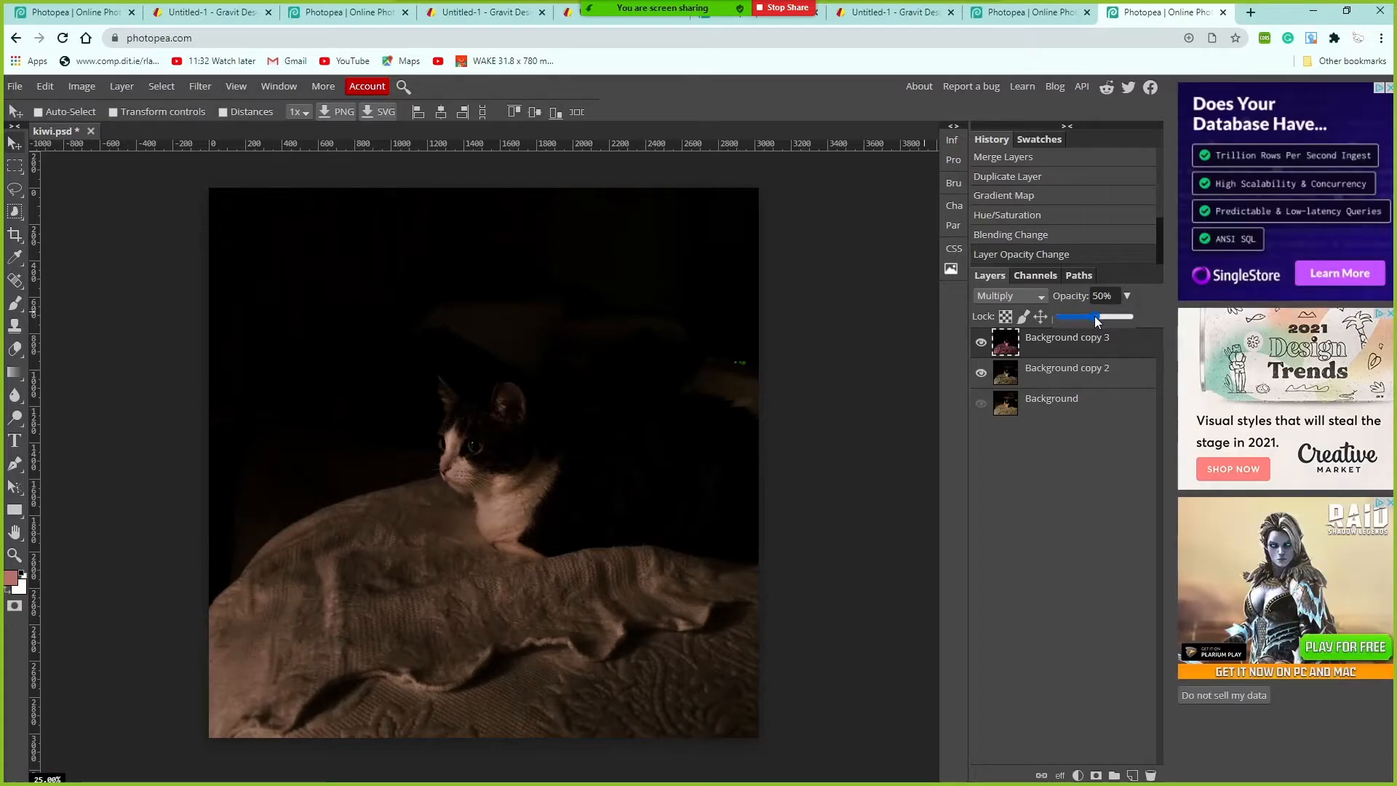
# Toggle the visibility of Background copy 3 repeatedly to compare the image with and without the tint, leaving the layer visible
pyautogui.click(981, 342)
pyautogui.click(981, 342)
pyautogui.click(981, 342)
pyautogui.click(980, 342)
pyautogui.click(981, 342)
pyautogui.click(981, 342)
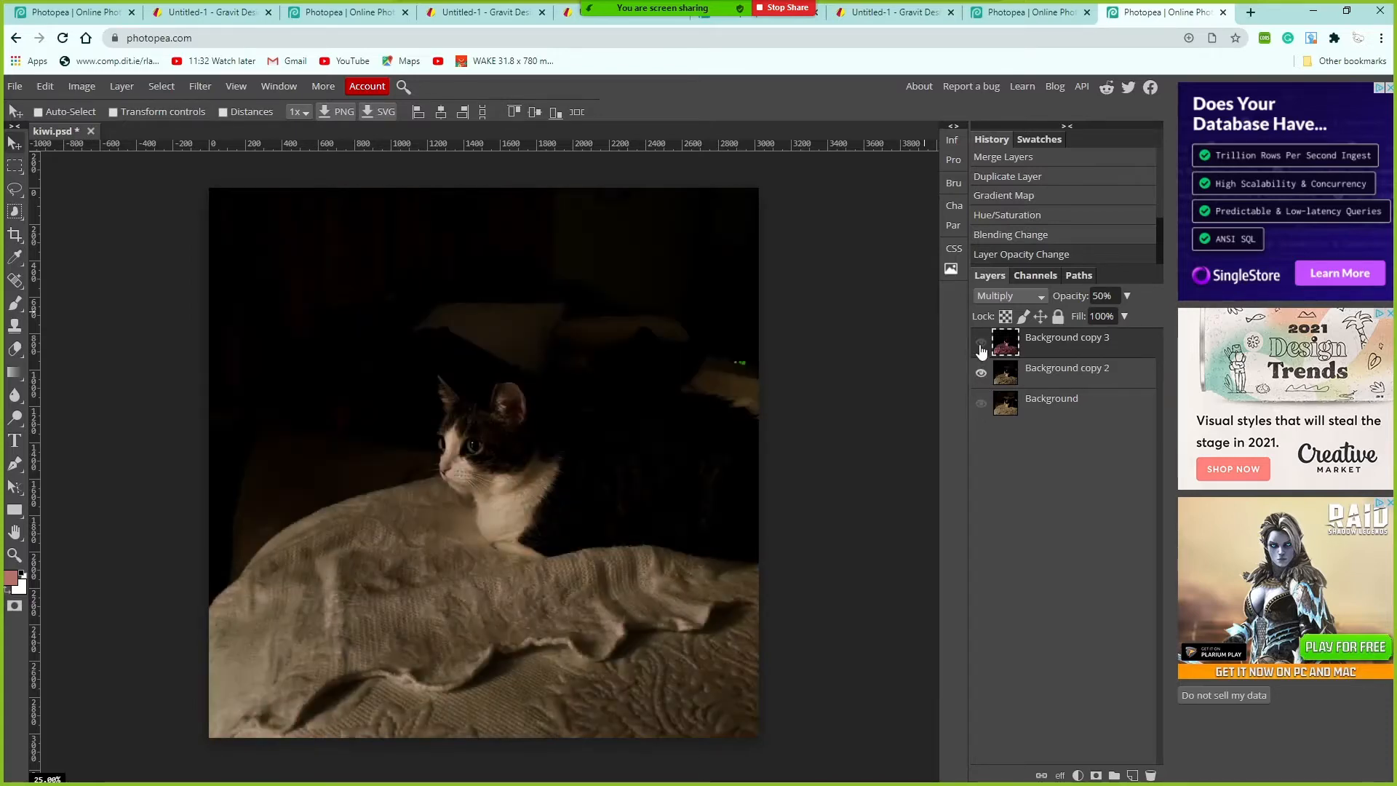
pyautogui.click(981, 342)
pyautogui.click(981, 344)
pyautogui.click(981, 344)
pyautogui.click(981, 343)
pyautogui.click(981, 343)
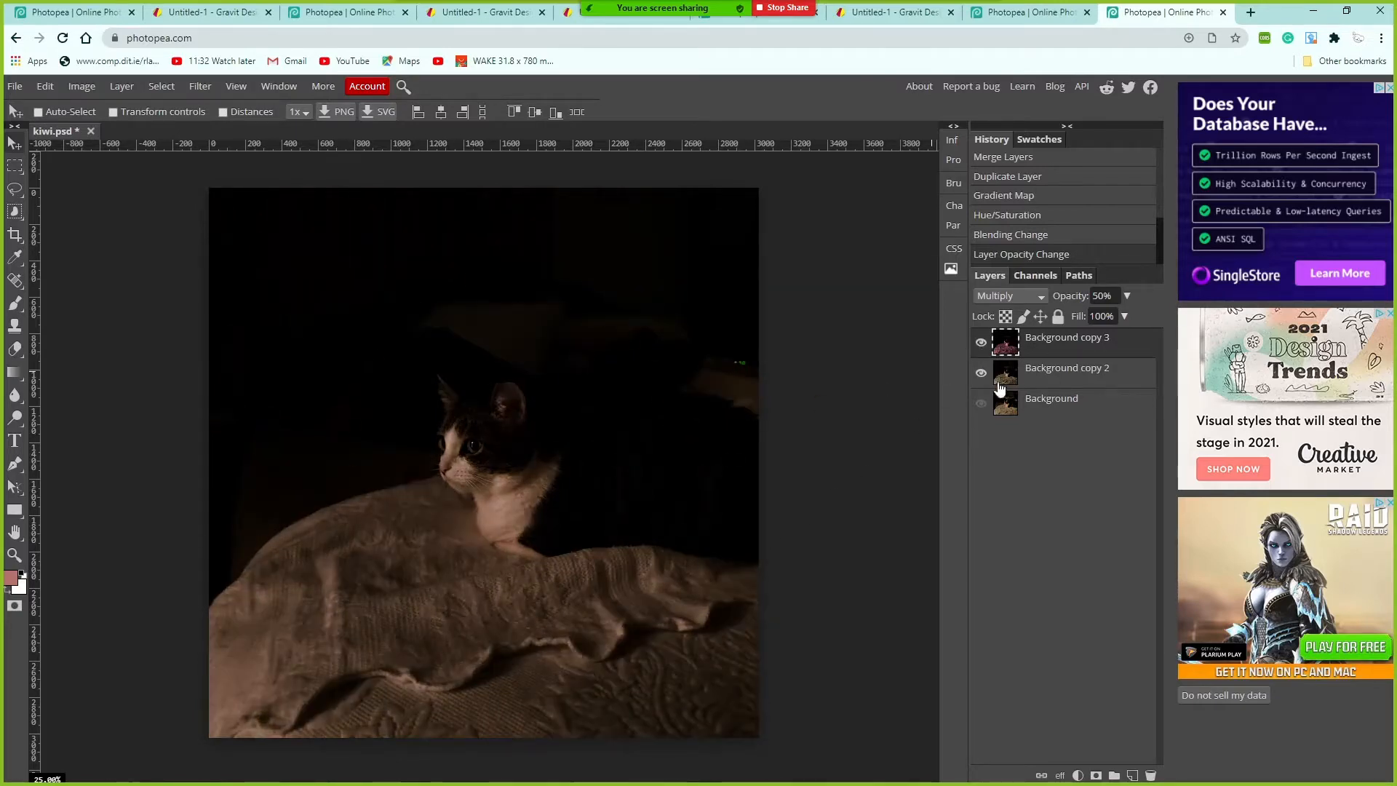
pyautogui.click(984, 347)
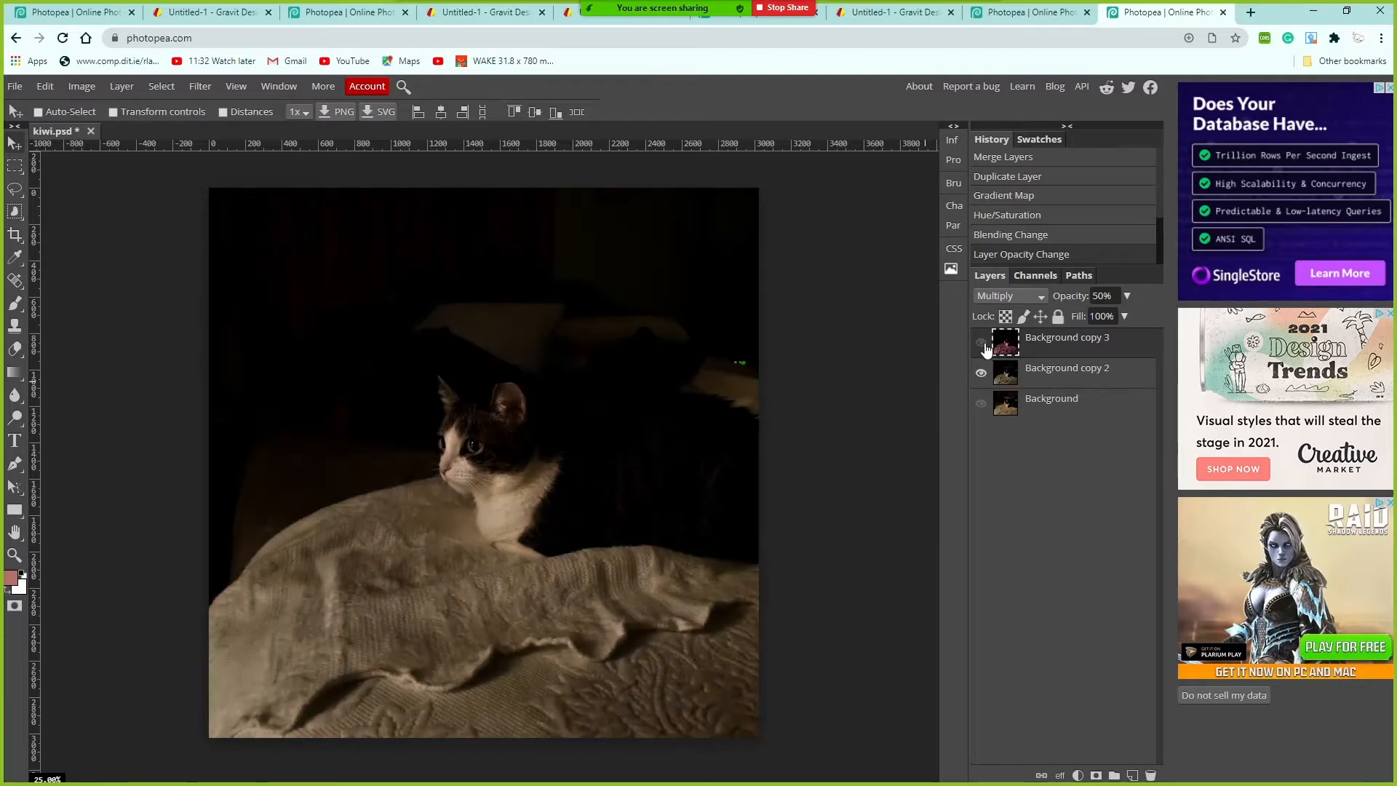
pyautogui.click(984, 346)
pyautogui.click(983, 346)
pyautogui.click(984, 347)
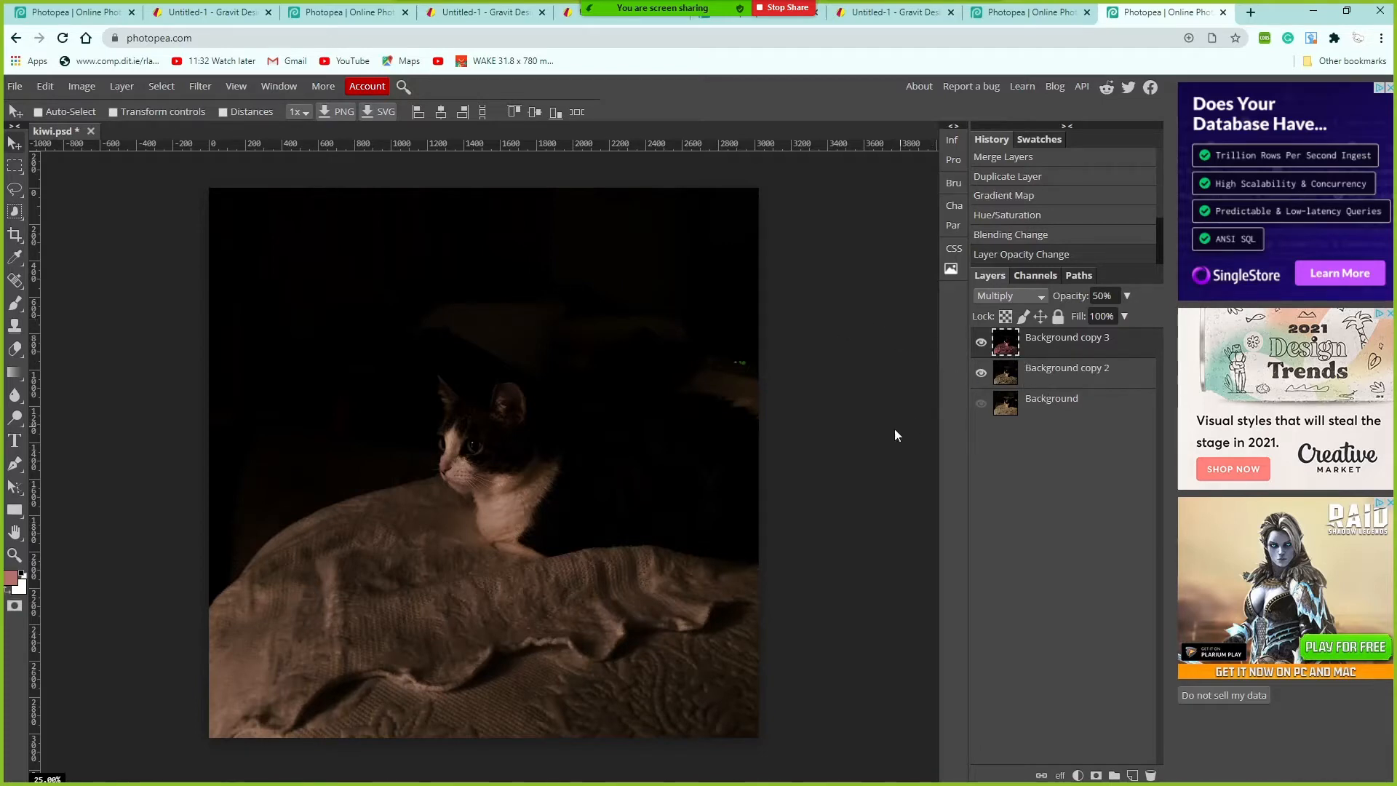
pyautogui.click(981, 342)
pyautogui.click(980, 342)
pyautogui.click(981, 344)
pyautogui.click(981, 344)
pyautogui.click(981, 345)
pyautogui.click(981, 345)
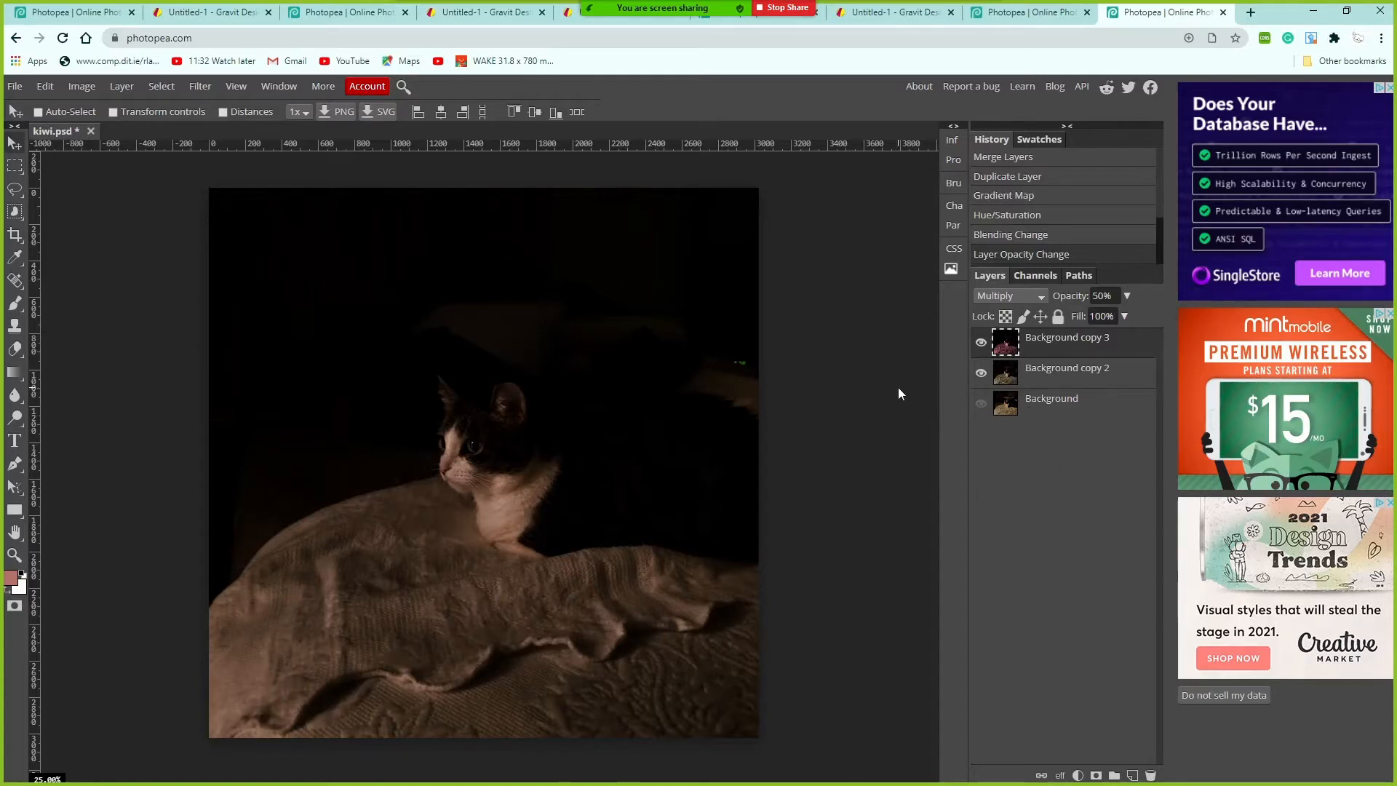
# Add a raster mask to Background copy 3 and set up a large soft brush with 0% hardness, slightly smaller than 725 px
pyautogui.click(1097, 776)
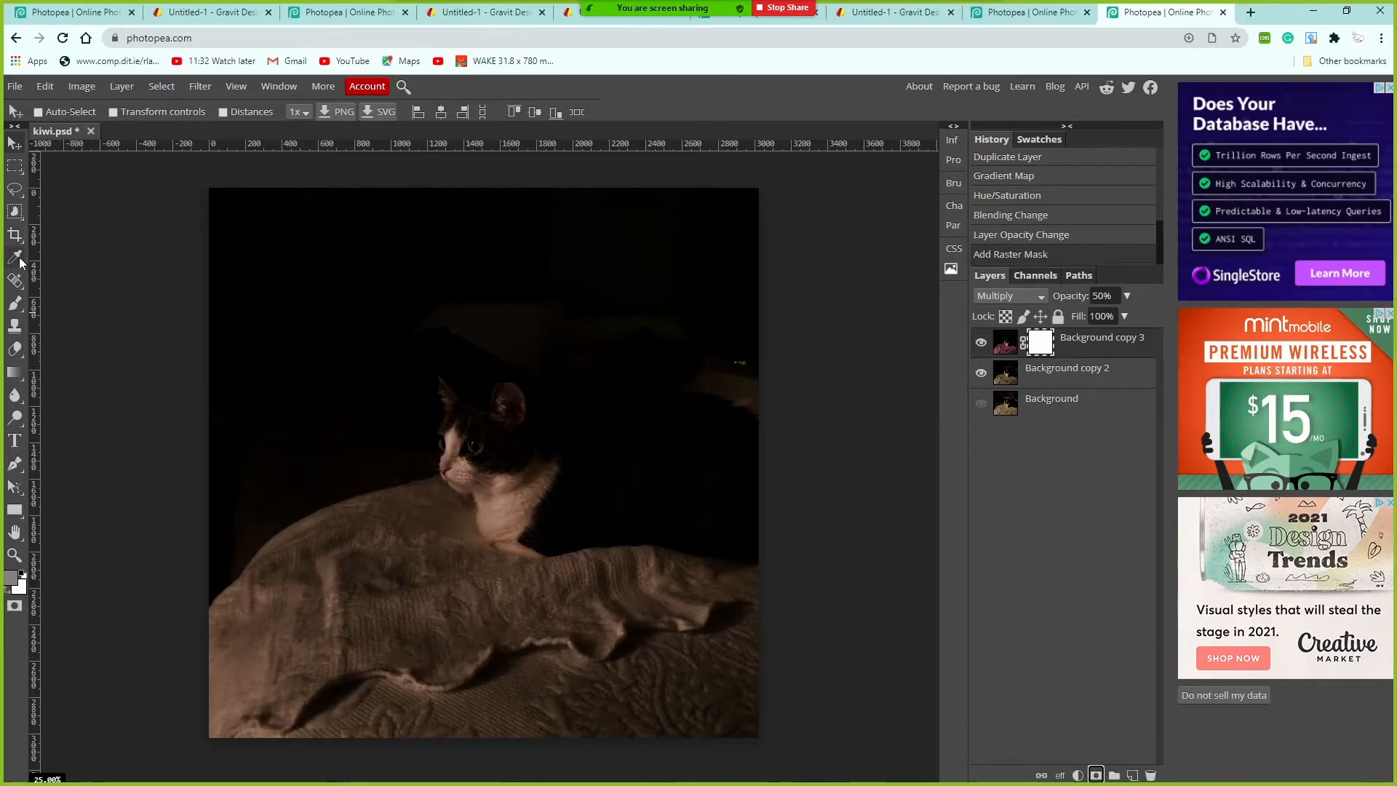
pyautogui.click(14, 303)
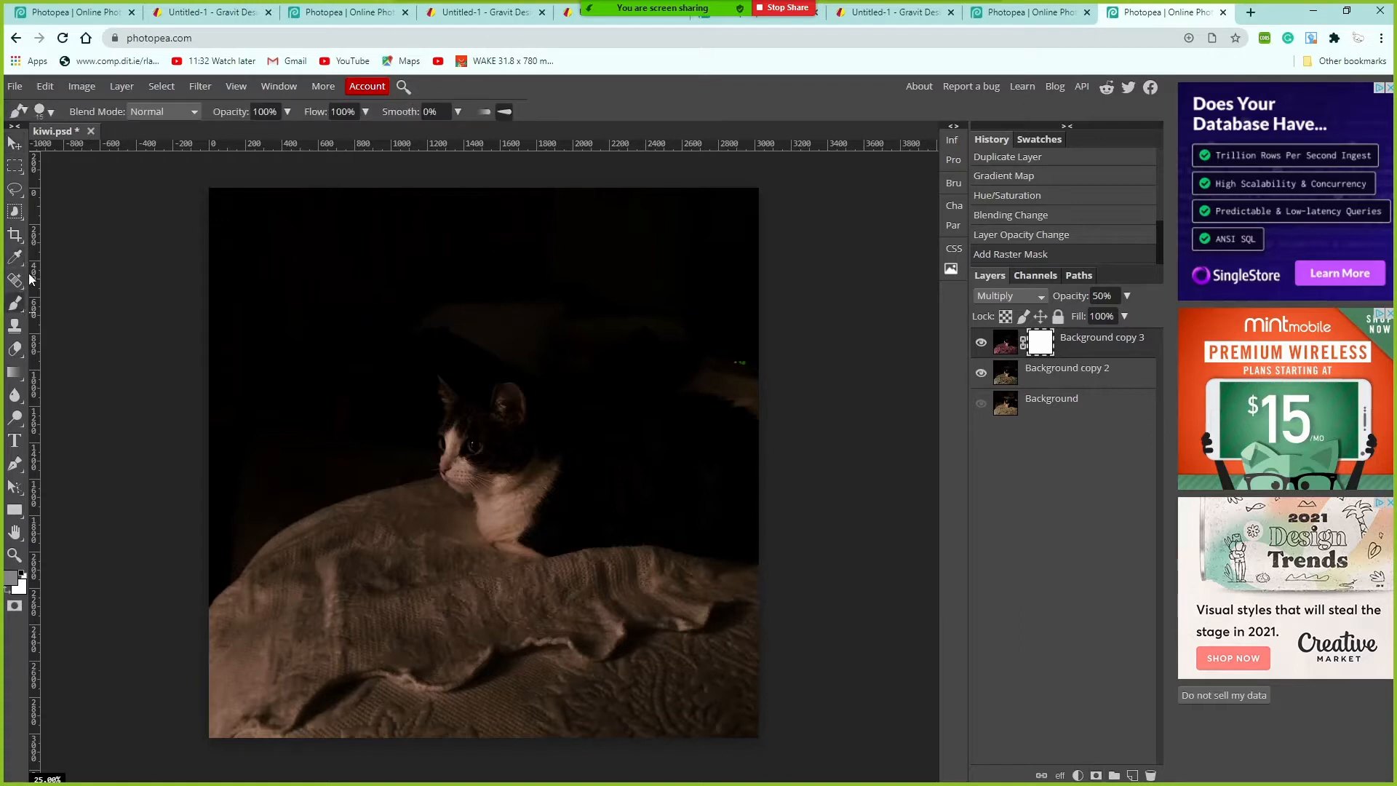
pyautogui.click(50, 112)
pyautogui.moveTo(135, 186)
pyautogui.mouseDown()
pyautogui.moveTo(187, 195)
pyautogui.moveTo(60, 191)
pyautogui.mouseUp()
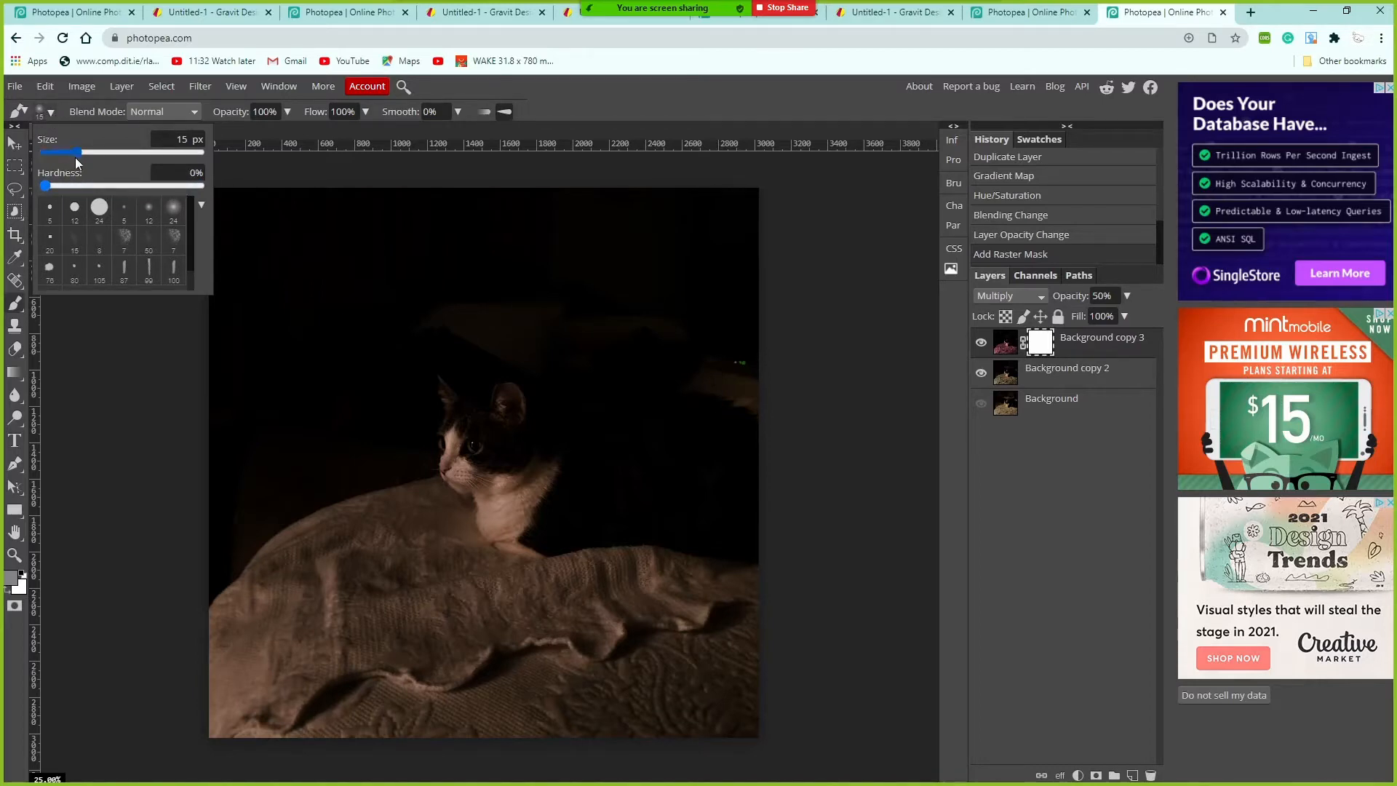
pyautogui.moveTo(80, 153); pyautogui.dragTo(108, 152)
pyautogui.click(198, 152)
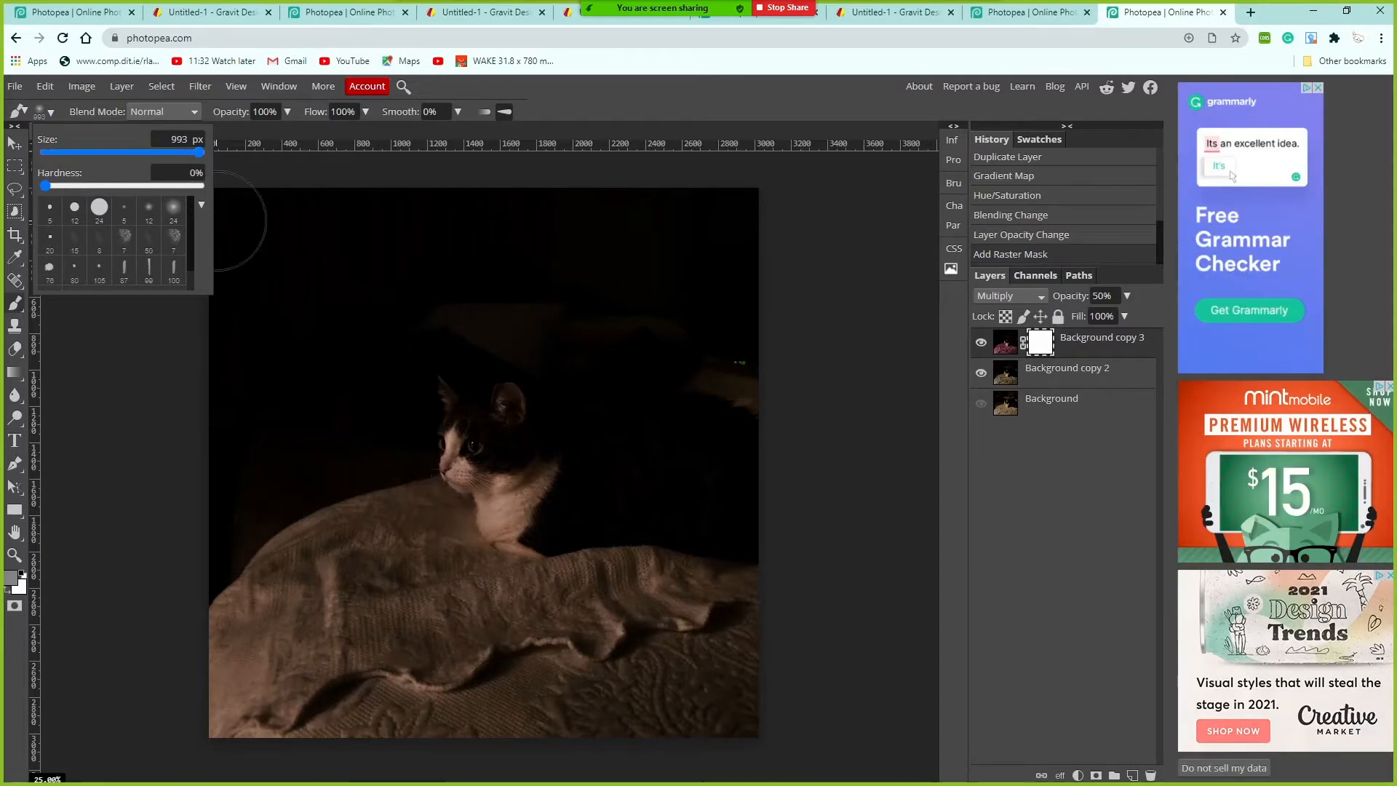
pyautogui.moveTo(199, 155)
pyautogui.mouseDown()
pyautogui.moveTo(225, 158)
pyautogui.moveTo(188, 157)
pyautogui.mouseUp()
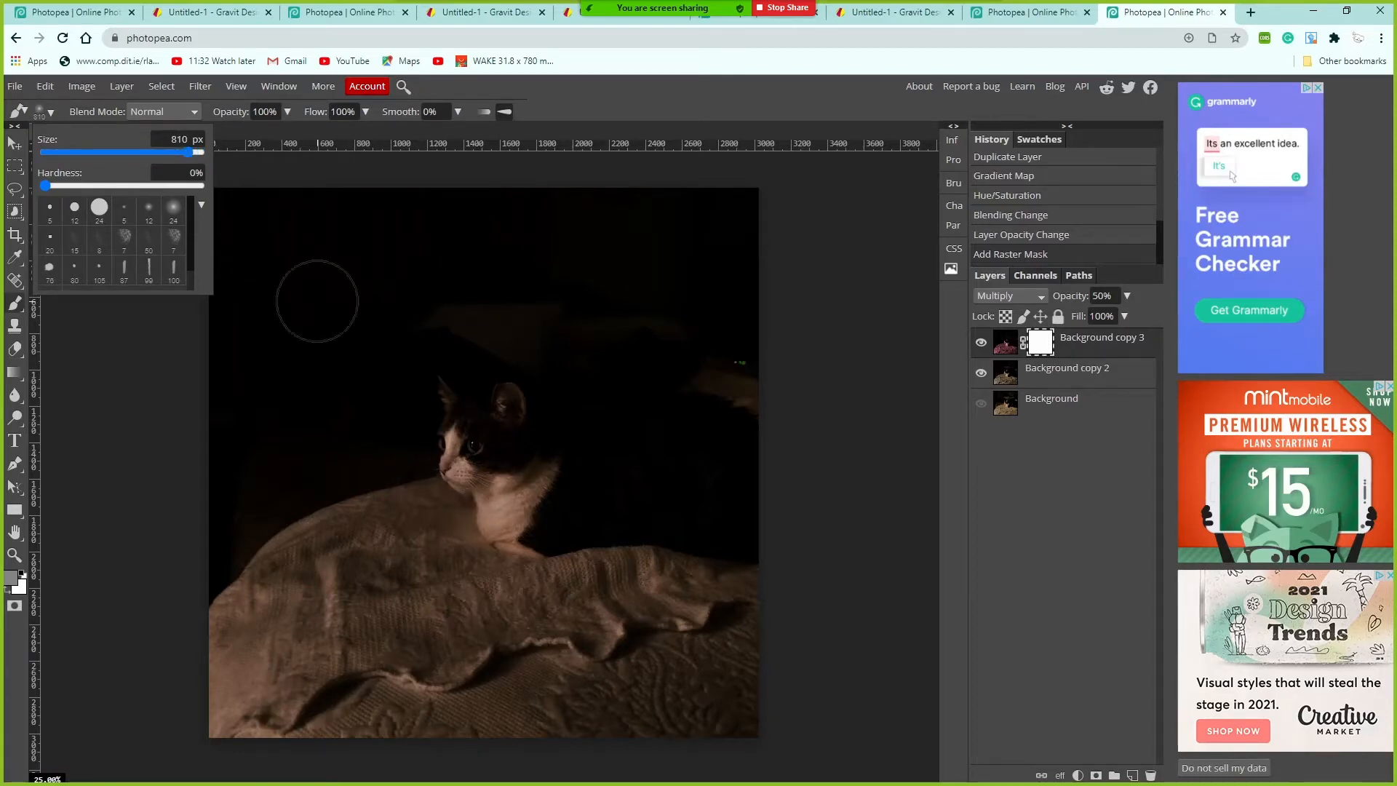
pyautogui.moveTo(189, 154); pyautogui.dragTo(183, 154)
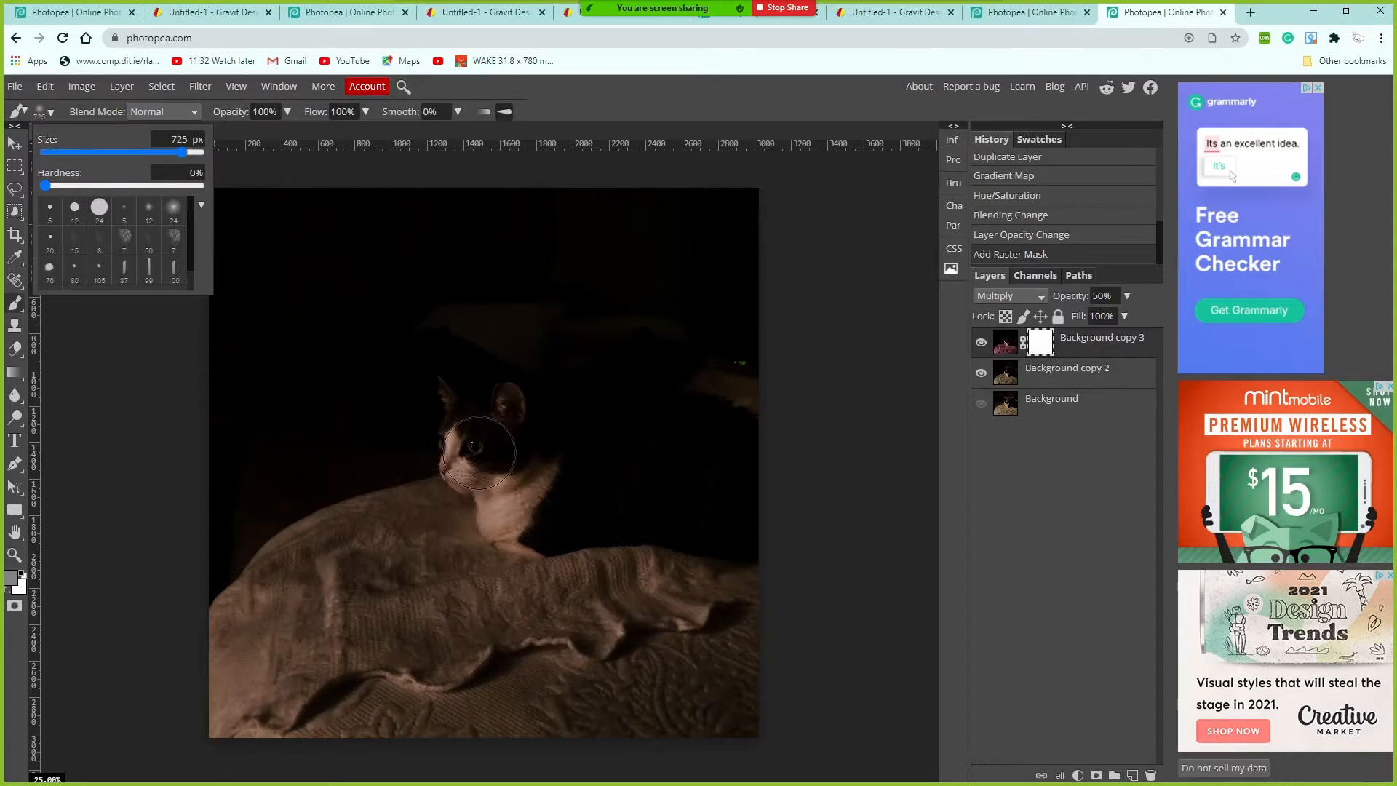
pyautogui.moveTo(183, 152); pyautogui.dragTo(178, 153)
pyautogui.click(602, 95)
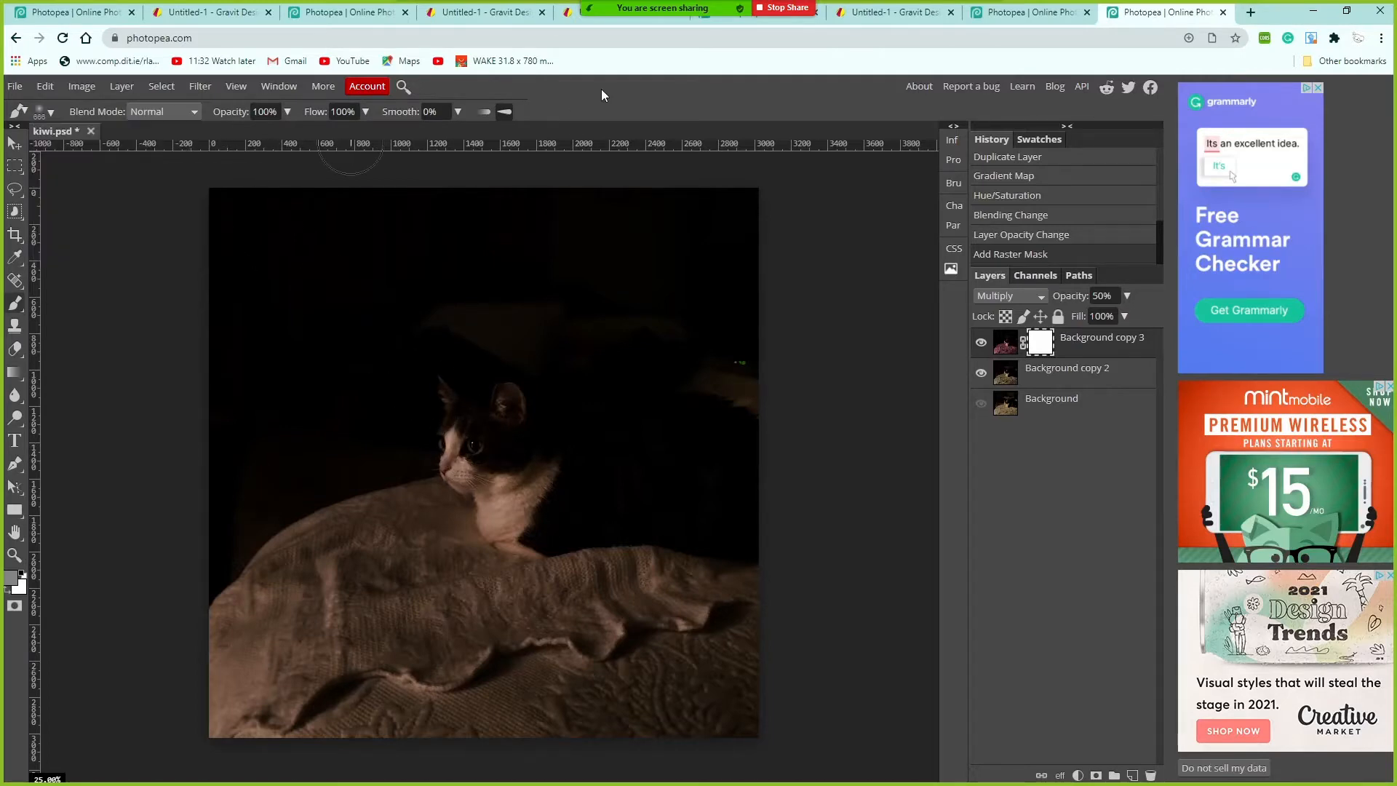
# Set the foreground colour to near-black 020202 and reduce the brush flow to 11%
pyautogui.click(13, 582)
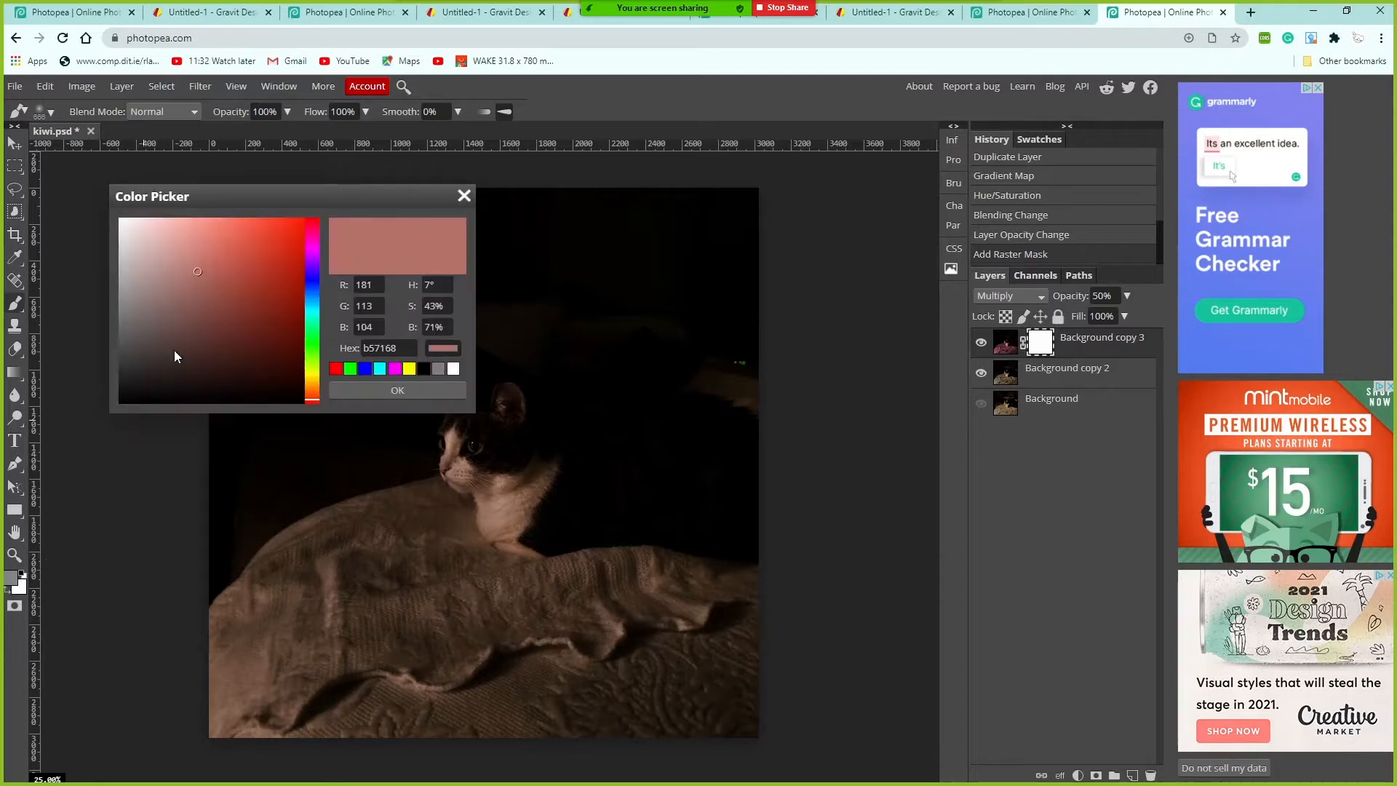
pyautogui.moveTo(151, 309); pyautogui.dragTo(113, 407)
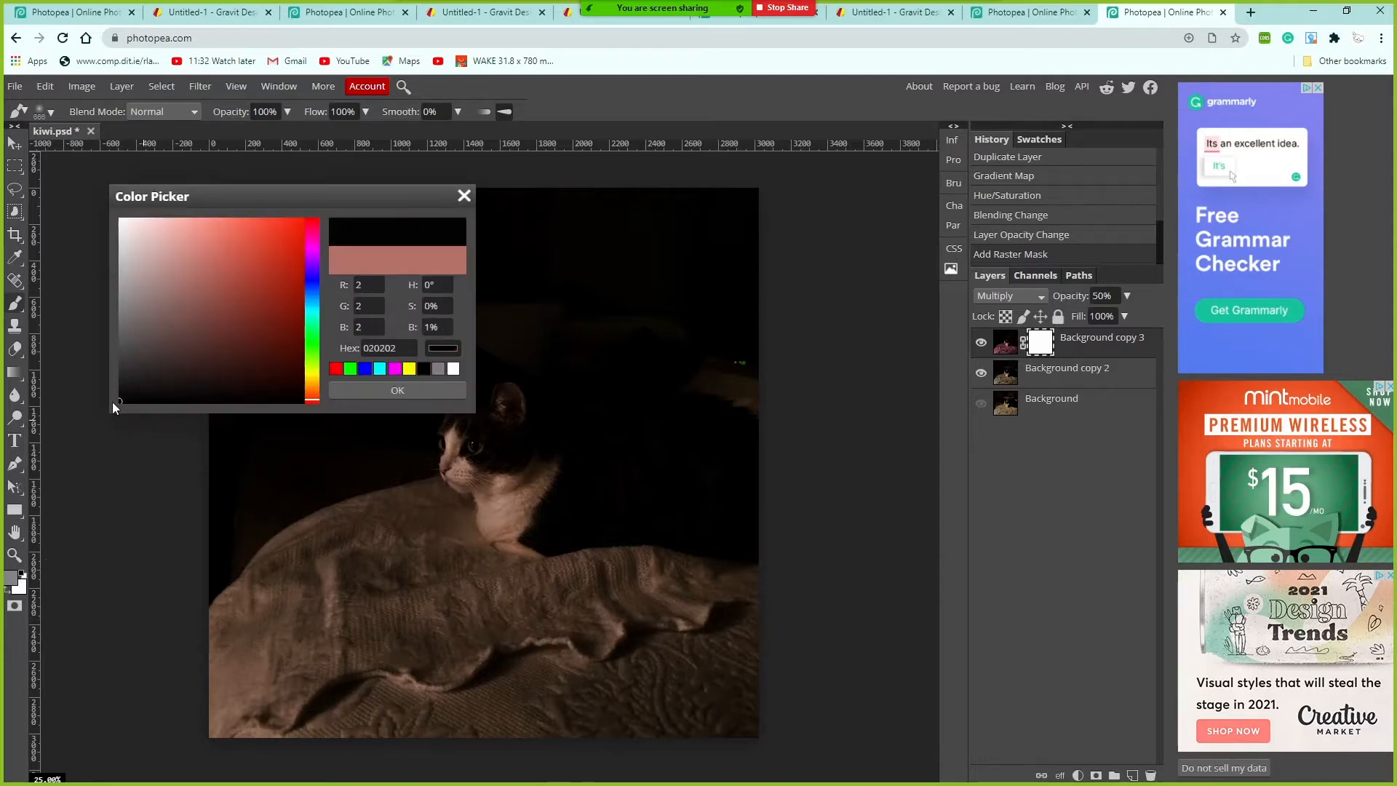
pyautogui.click(398, 391)
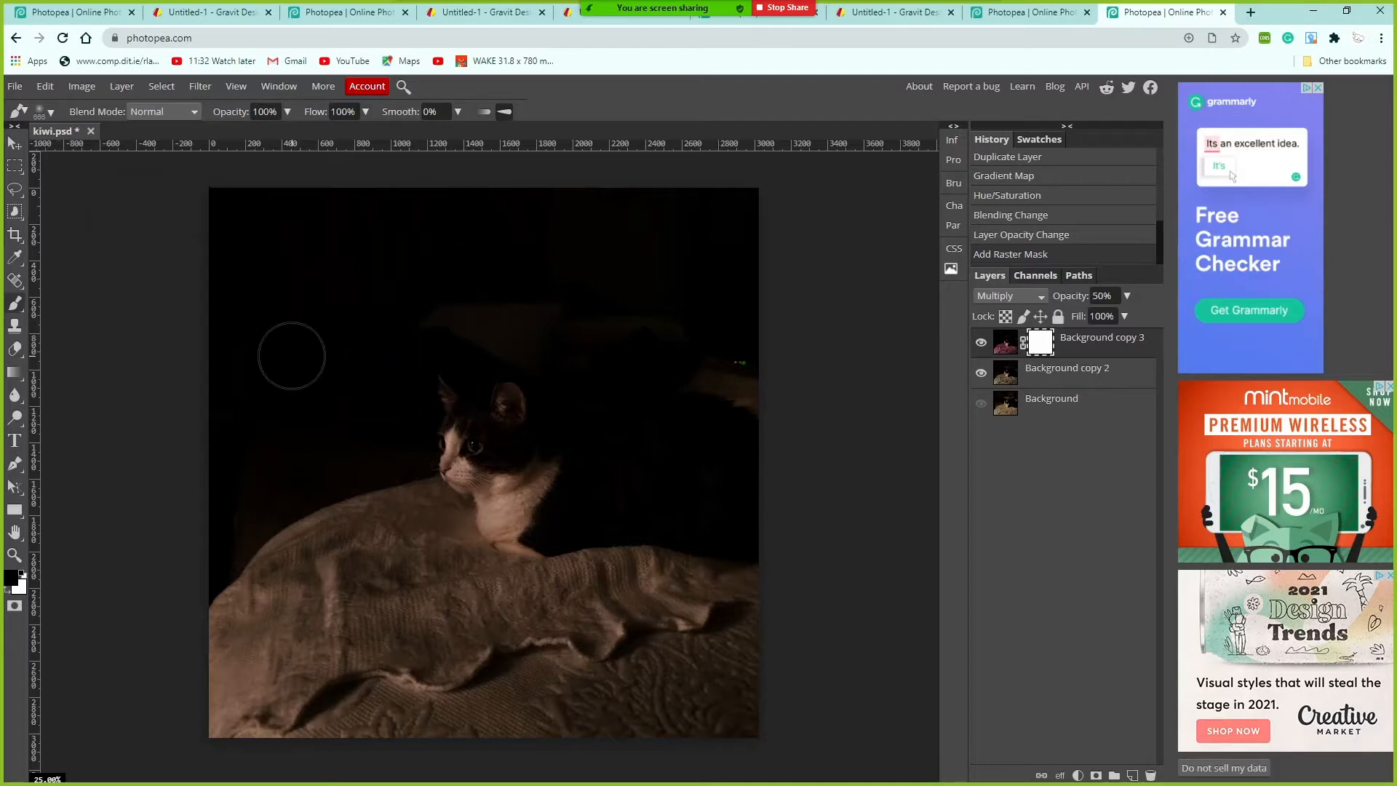
pyautogui.click(366, 110)
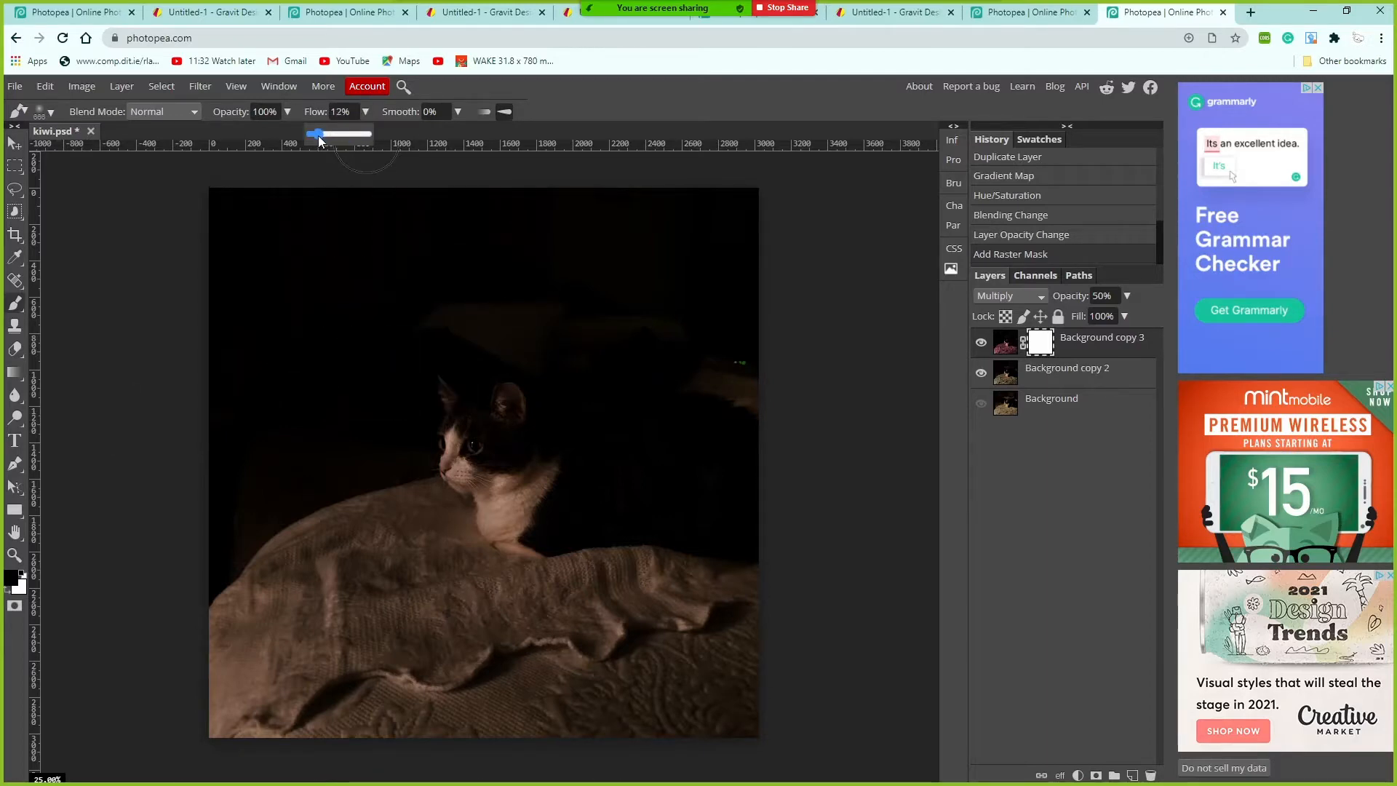
pyautogui.moveTo(317, 135); pyautogui.dragTo(321, 138)
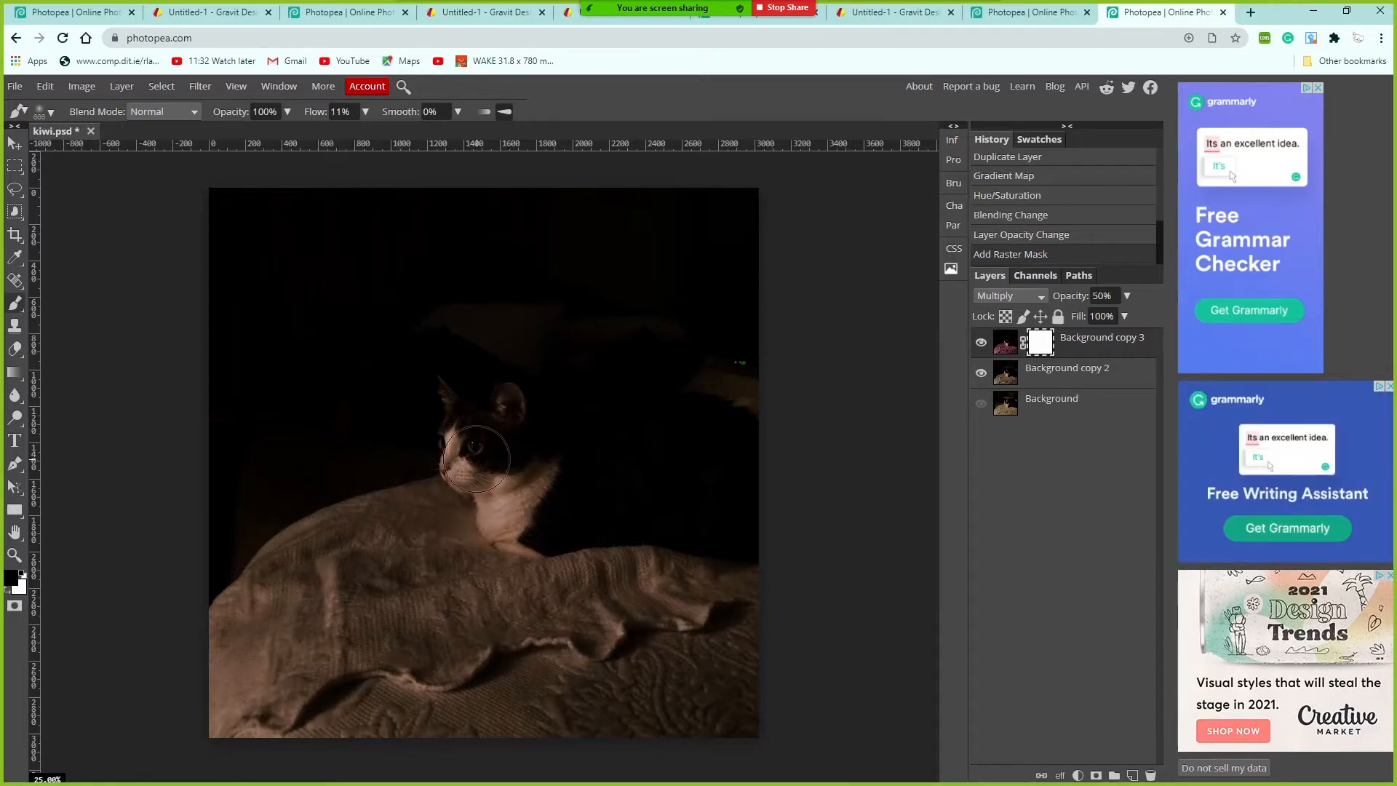
# Try painting black on the layer mask over the cat's face, chest and the blanket, and undo the brush stroke
pyautogui.moveTo(476, 459)
pyautogui.mouseDown()
pyautogui.moveTo(492, 506)
pyautogui.moveTo(469, 530)
pyautogui.moveTo(427, 532)
pyautogui.moveTo(446, 519)
pyautogui.moveTo(360, 552)
pyautogui.moveTo(491, 567)
pyautogui.moveTo(335, 592)
pyautogui.moveTo(389, 529)
pyautogui.moveTo(313, 579)
pyautogui.moveTo(423, 558)
pyautogui.moveTo(352, 614)
pyautogui.moveTo(297, 628)
pyautogui.mouseUp()
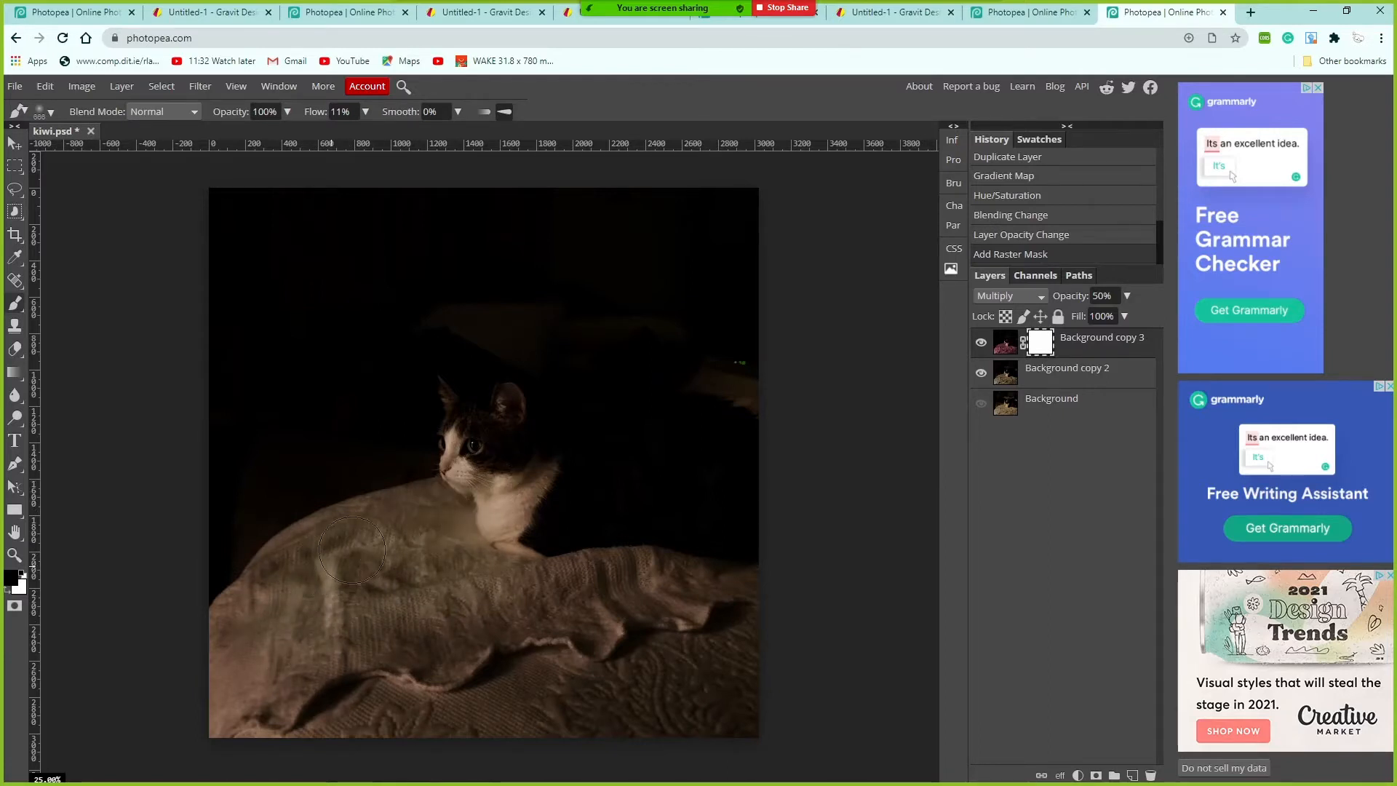
pyautogui.moveTo(468, 511); pyautogui.dragTo(470, 512)
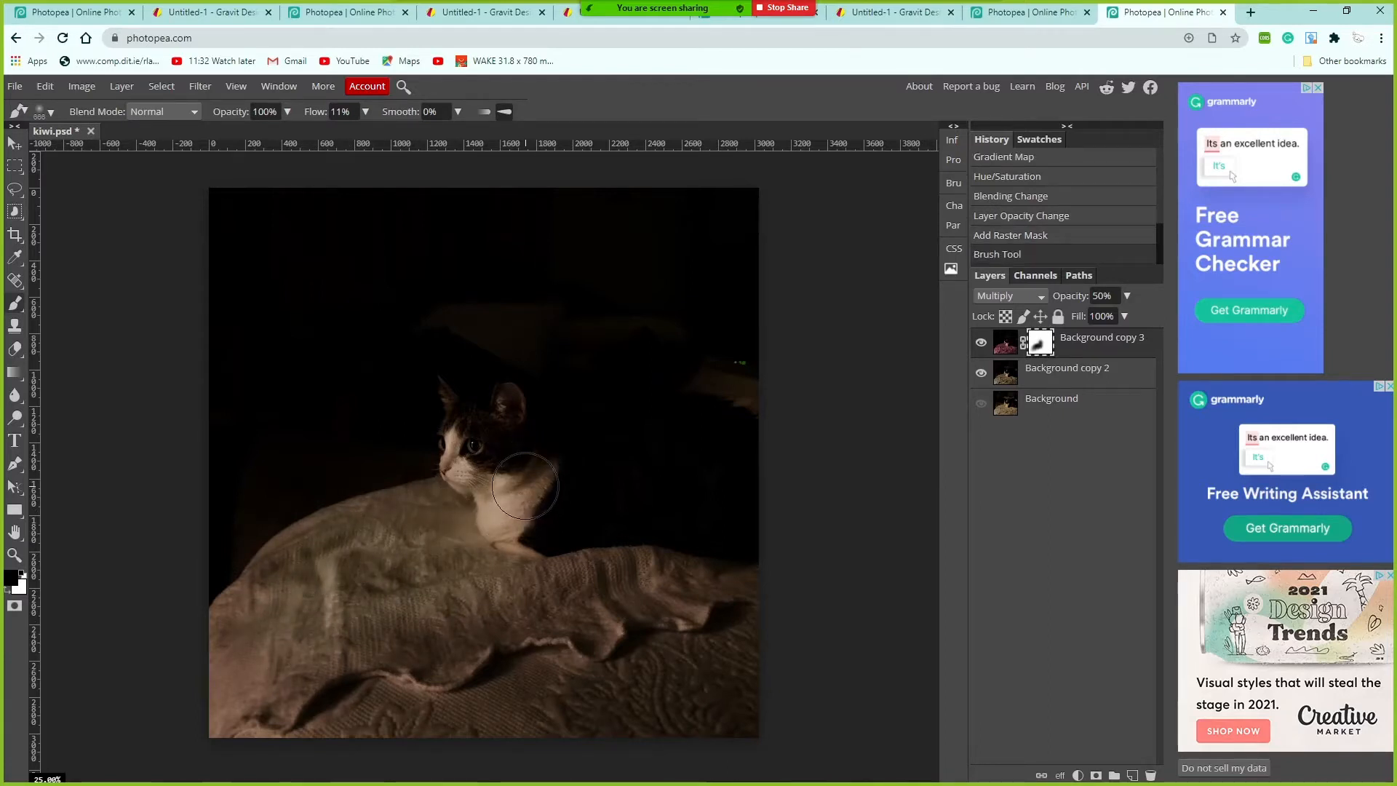
pyautogui.hotkey('ctrl', 'z')
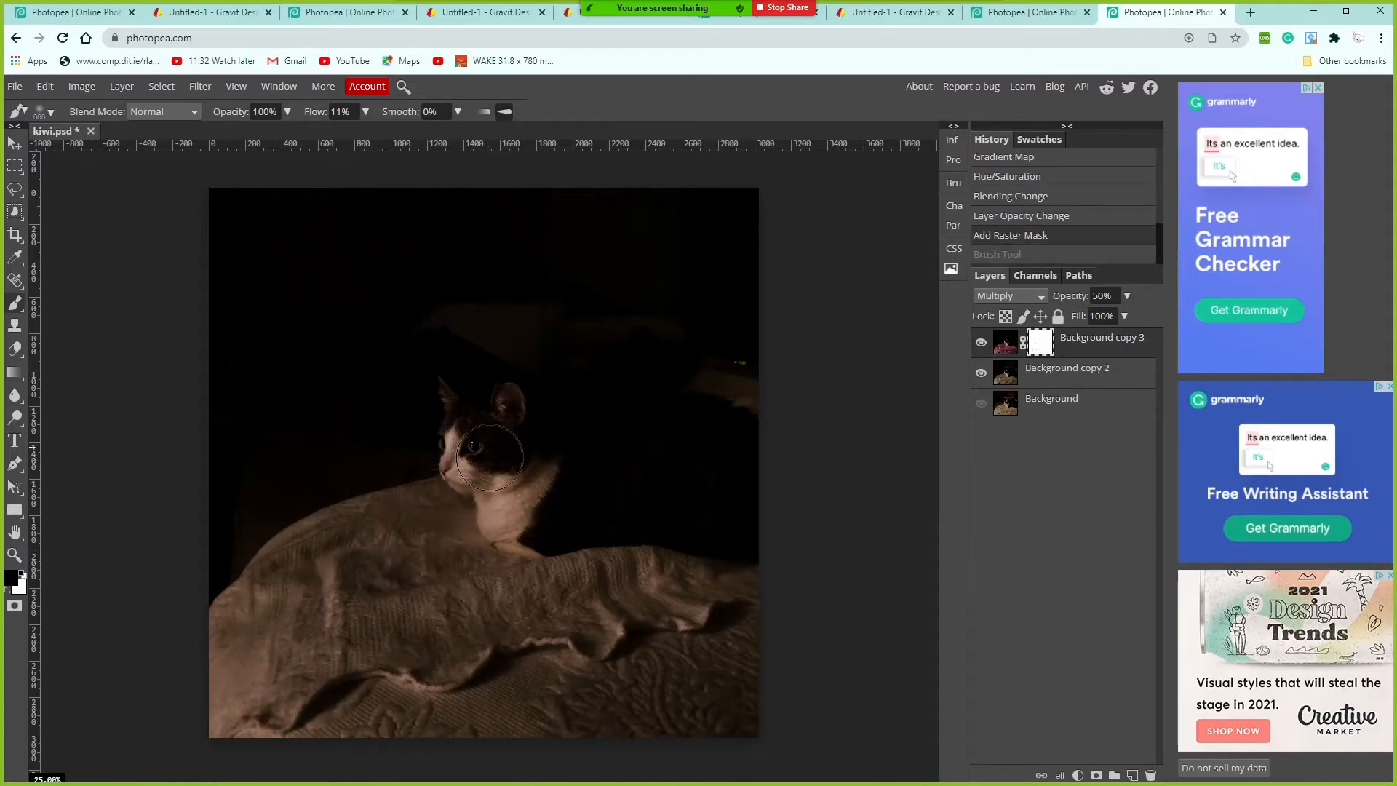
# Paint black on the Background copy 3 mask with repeated soft dabs over the cat's face and chest to lighten the cat
pyautogui.click(477, 437)
pyautogui.click(475, 462)
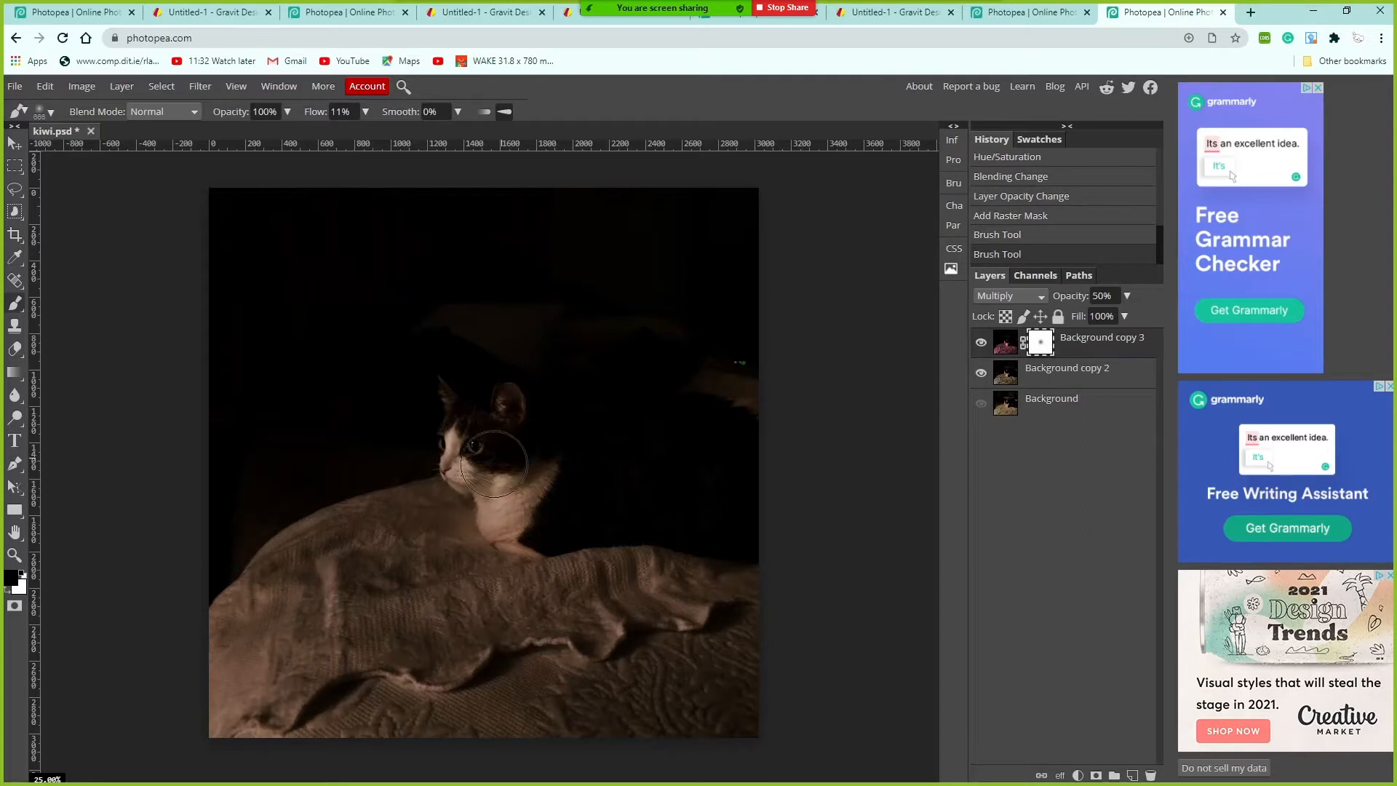
pyautogui.click(494, 502)
pyautogui.click(490, 456)
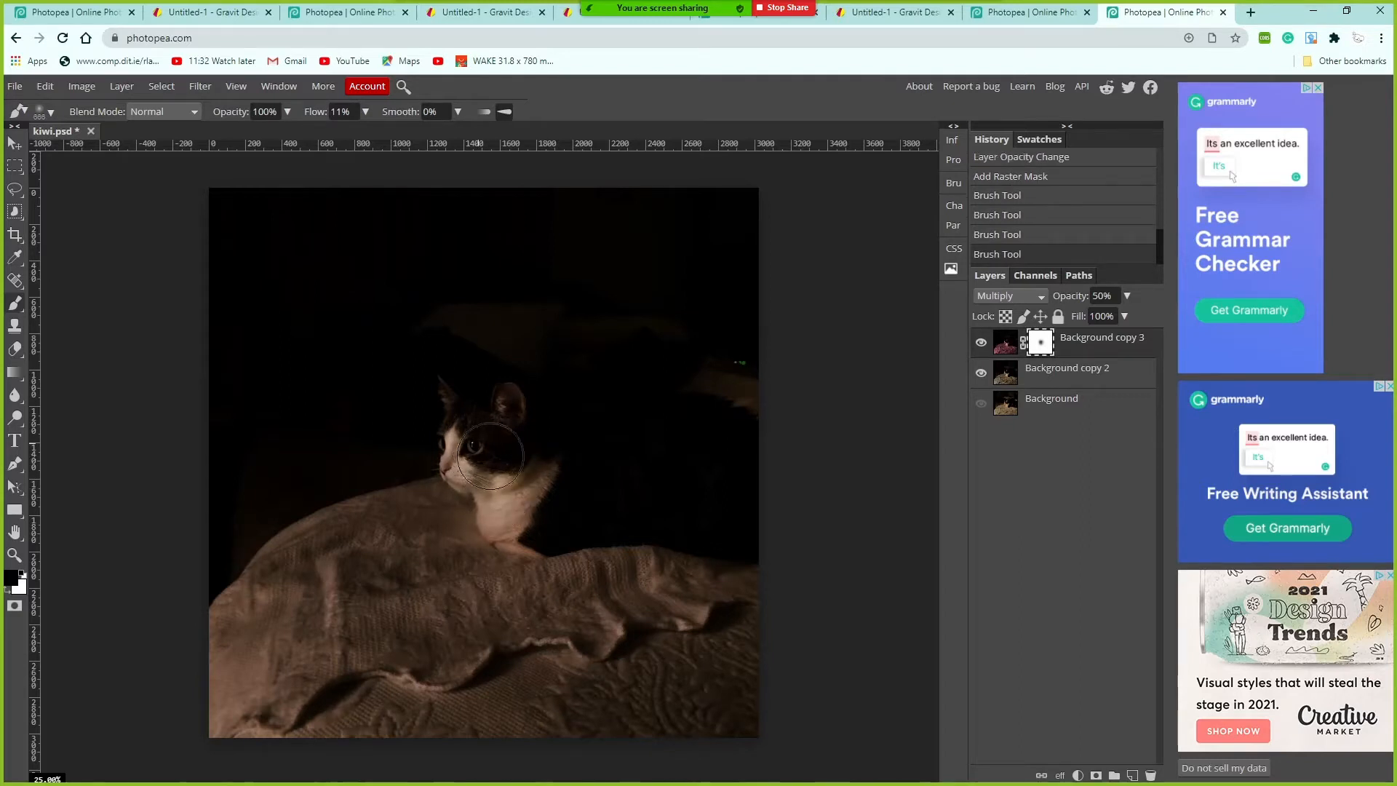
pyautogui.click(487, 445)
pyautogui.click(480, 443)
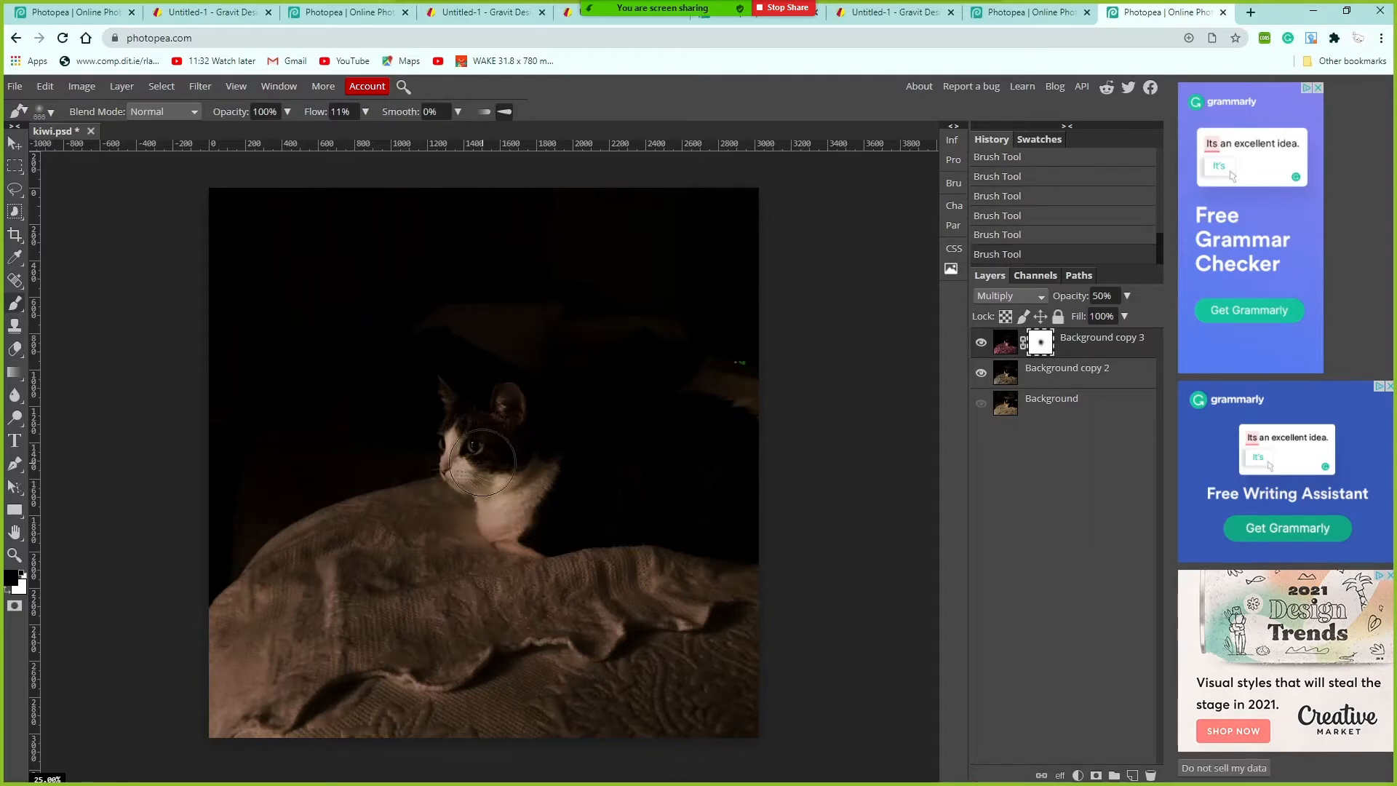
pyautogui.click(486, 445)
pyautogui.click(494, 449)
pyautogui.click(489, 448)
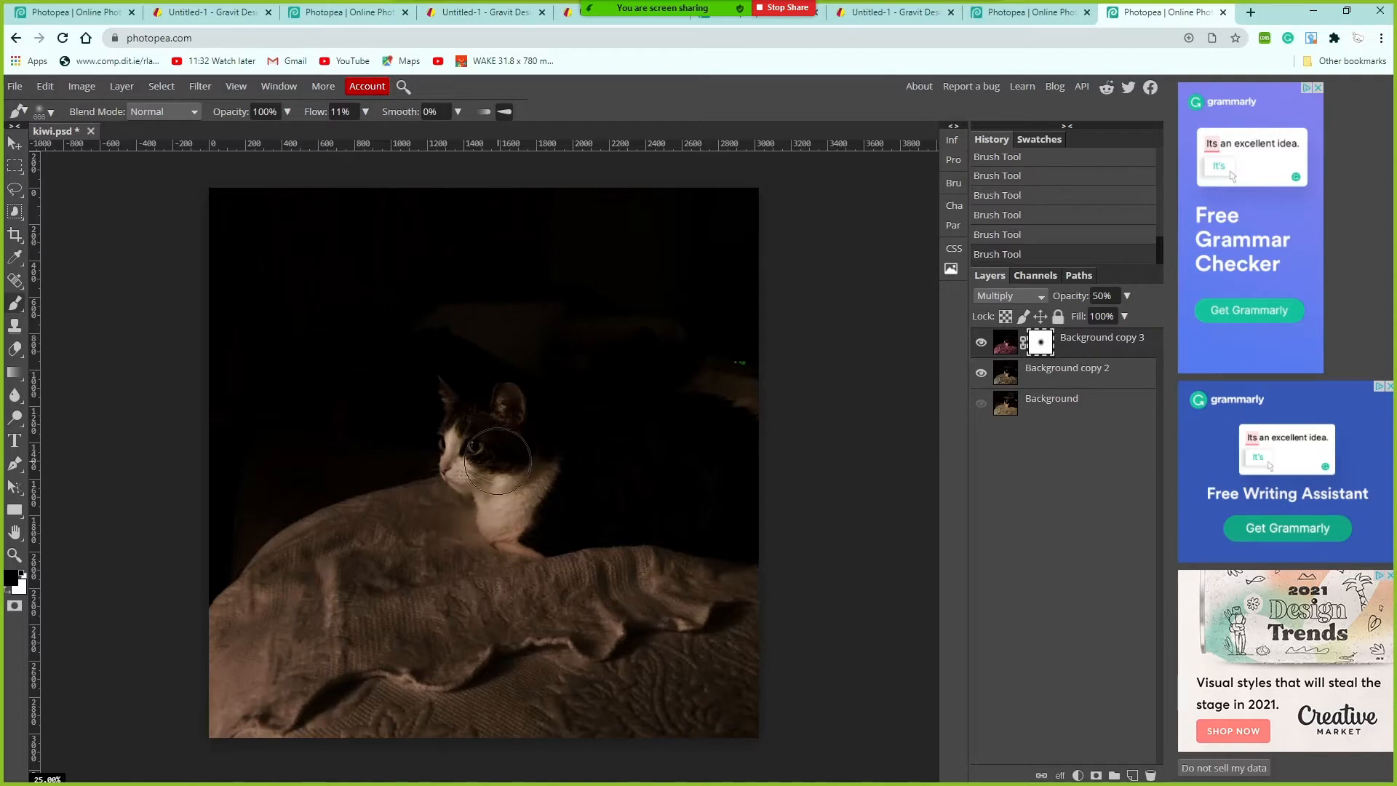
pyautogui.click(483, 450)
pyautogui.click(502, 480)
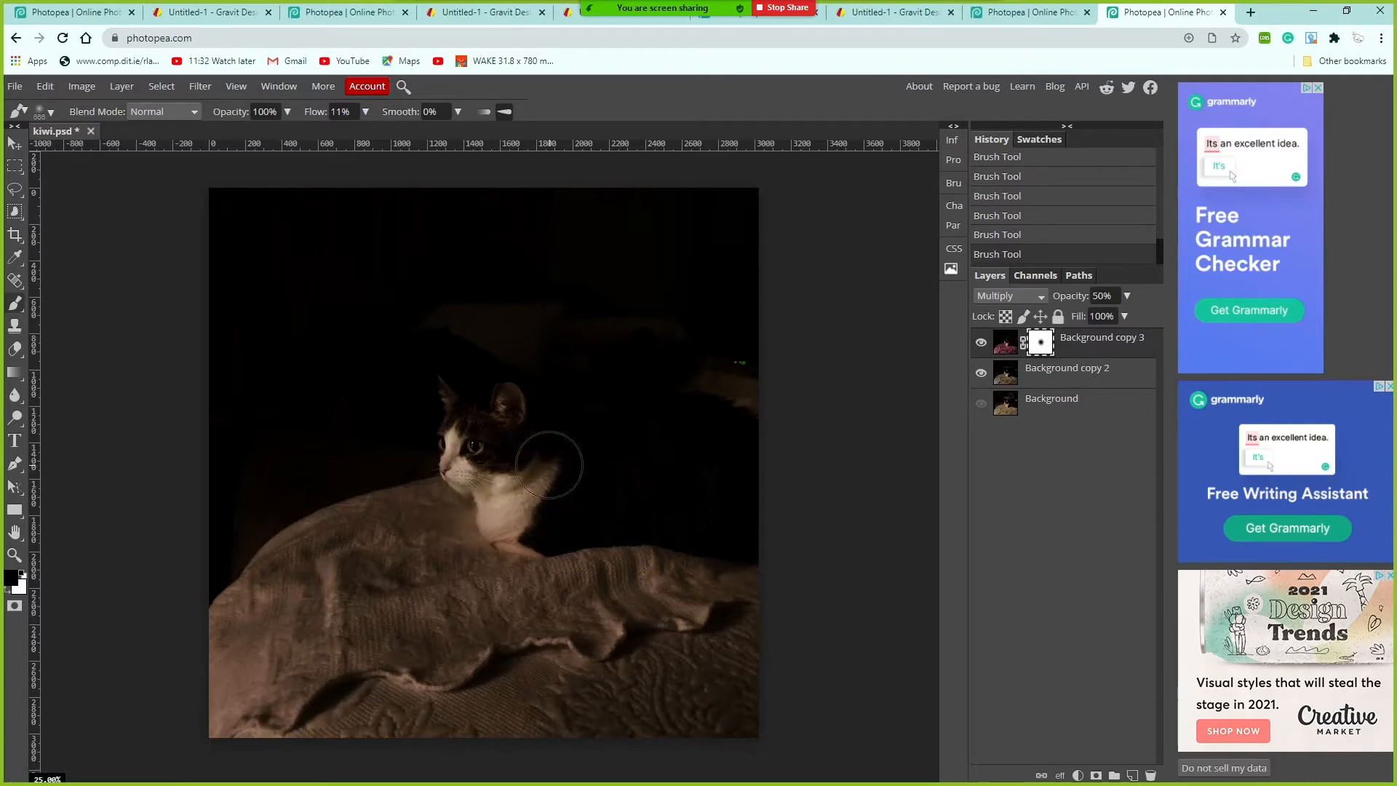
pyautogui.click(474, 453)
pyautogui.click(479, 441)
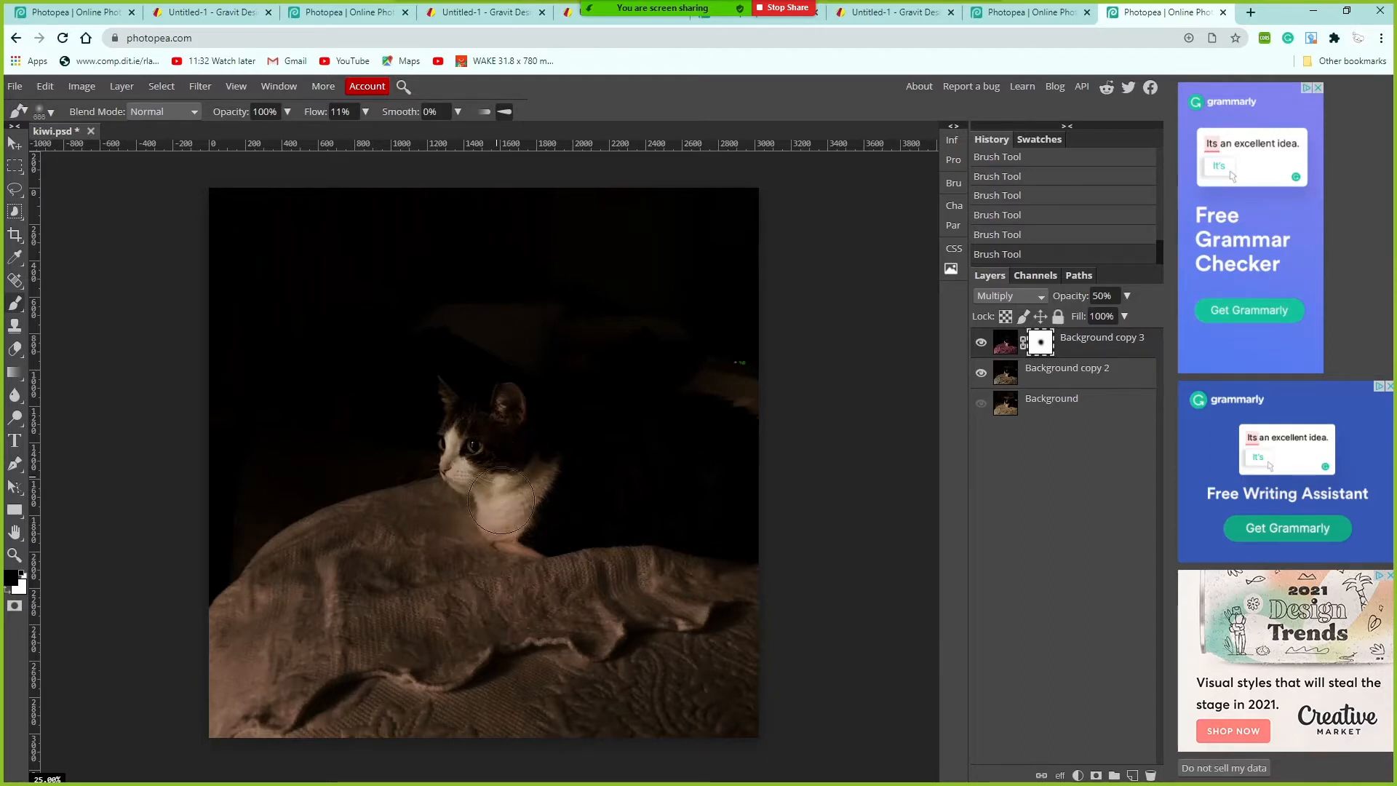
pyautogui.click(500, 457)
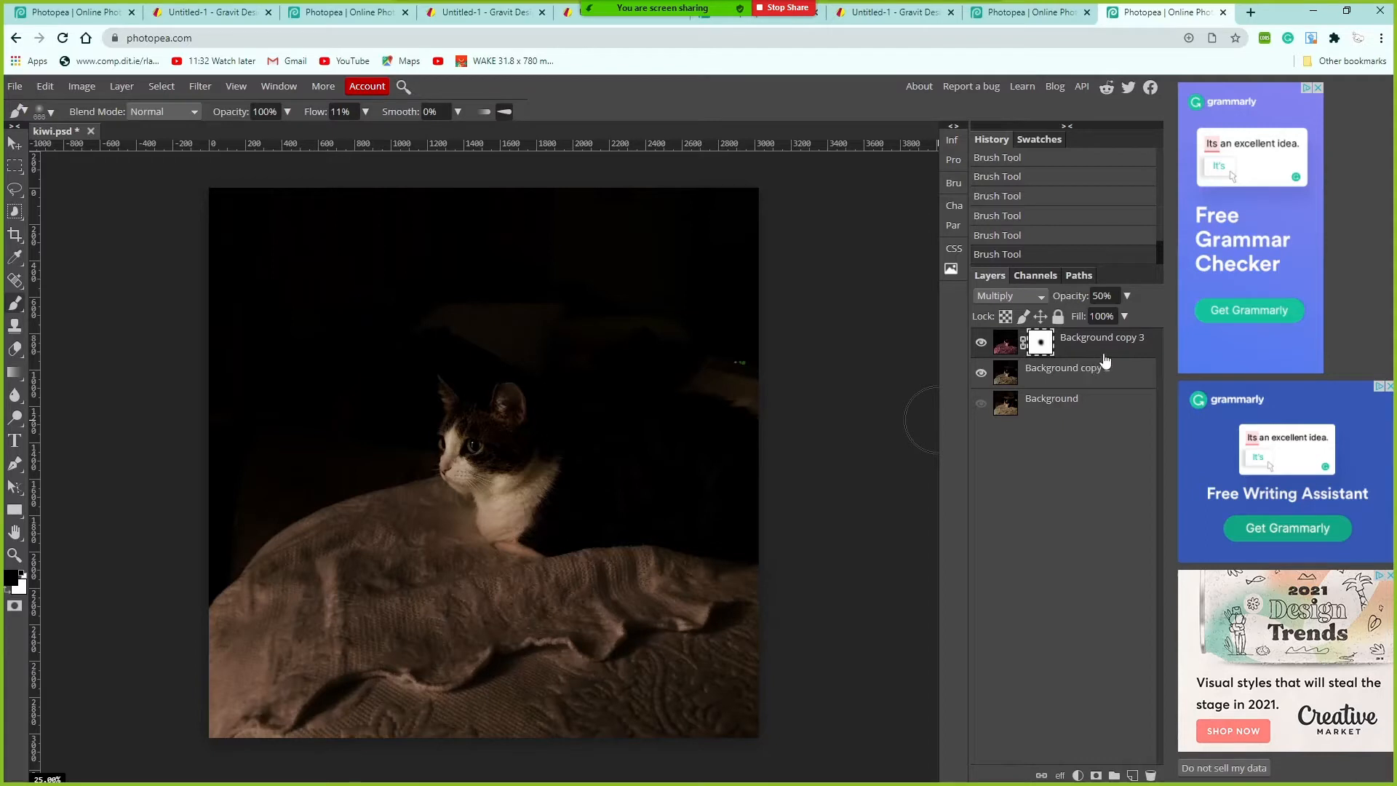
# Group Background copy 3, Background copy 2 and Background into one folder, and toggle the folder's visibility off and back on
pyautogui.click(1097, 406)
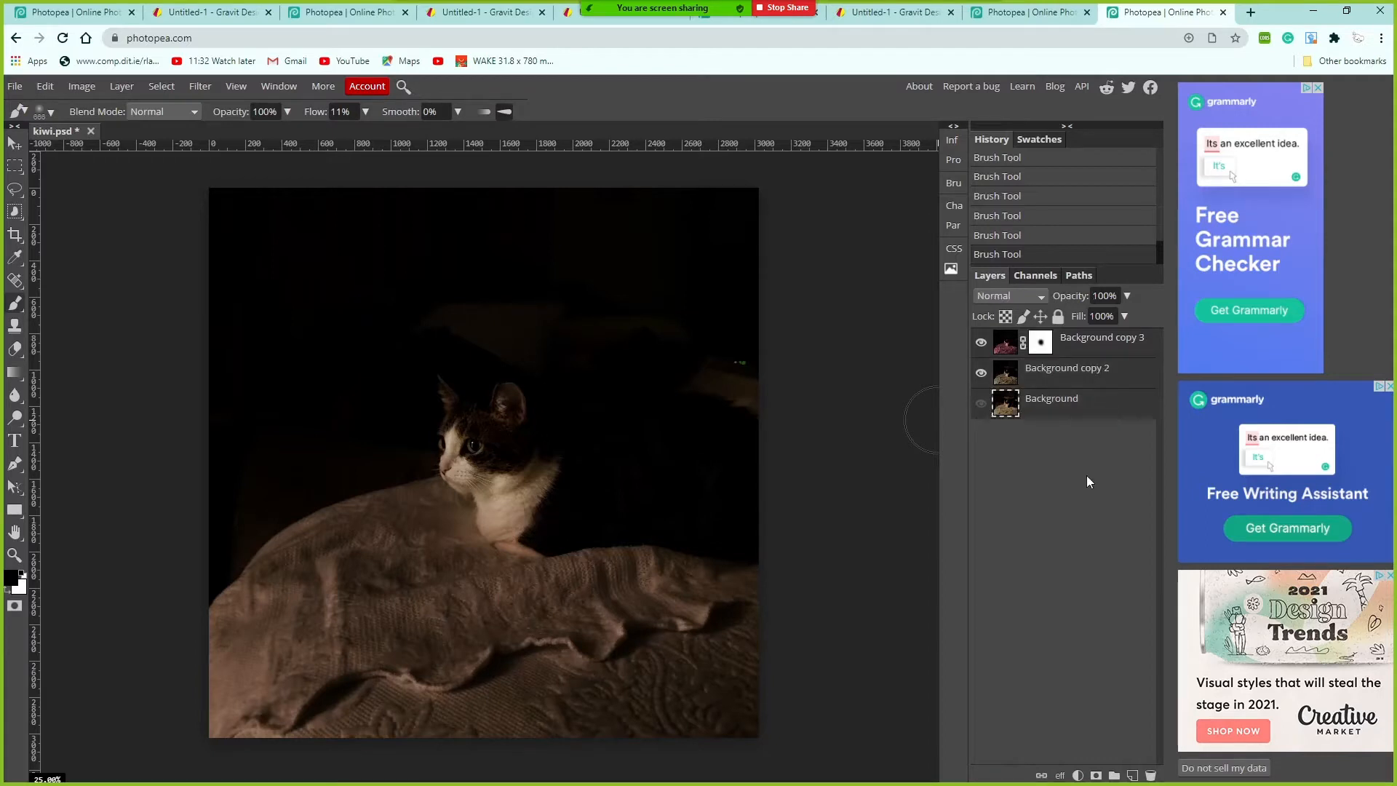
pyautogui.click(1103, 352)
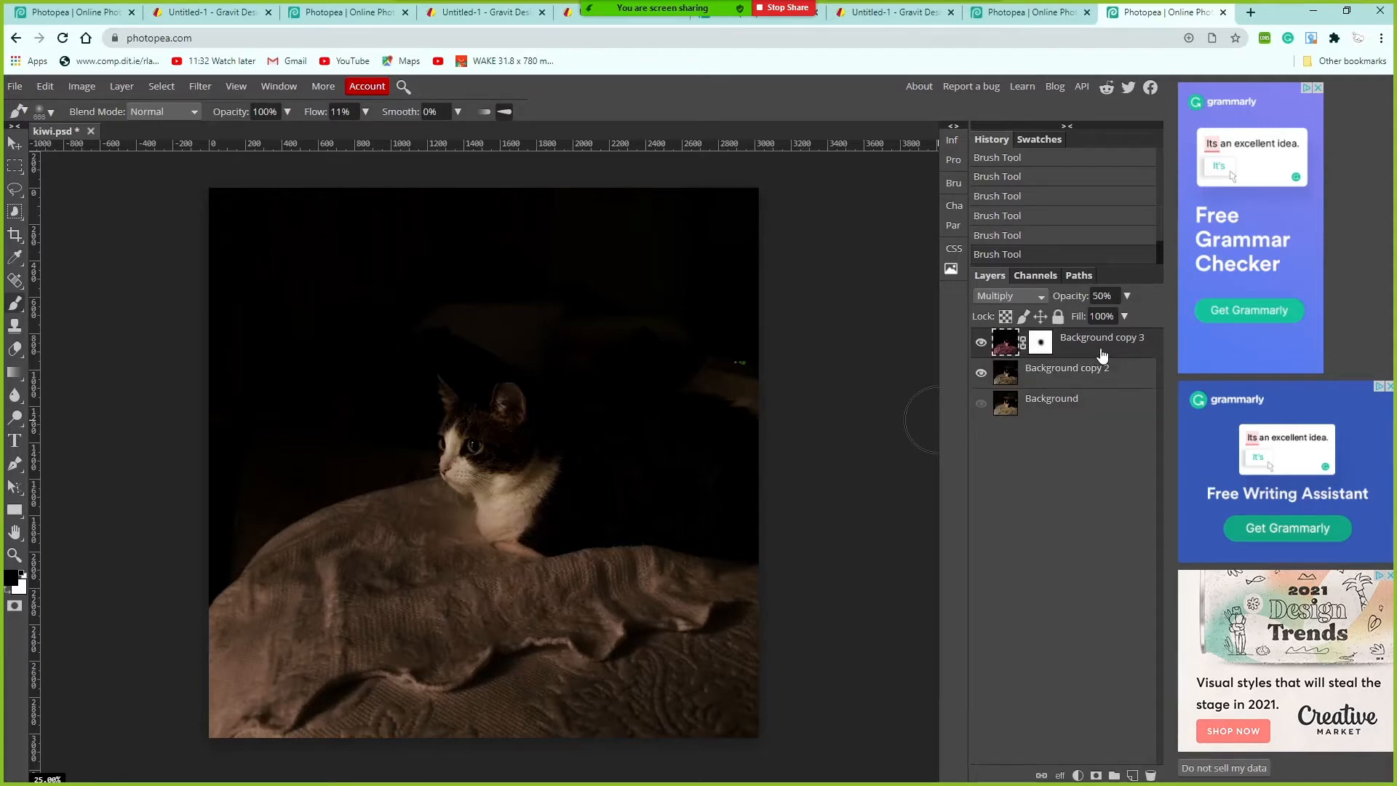
pyautogui.click(1089, 407)
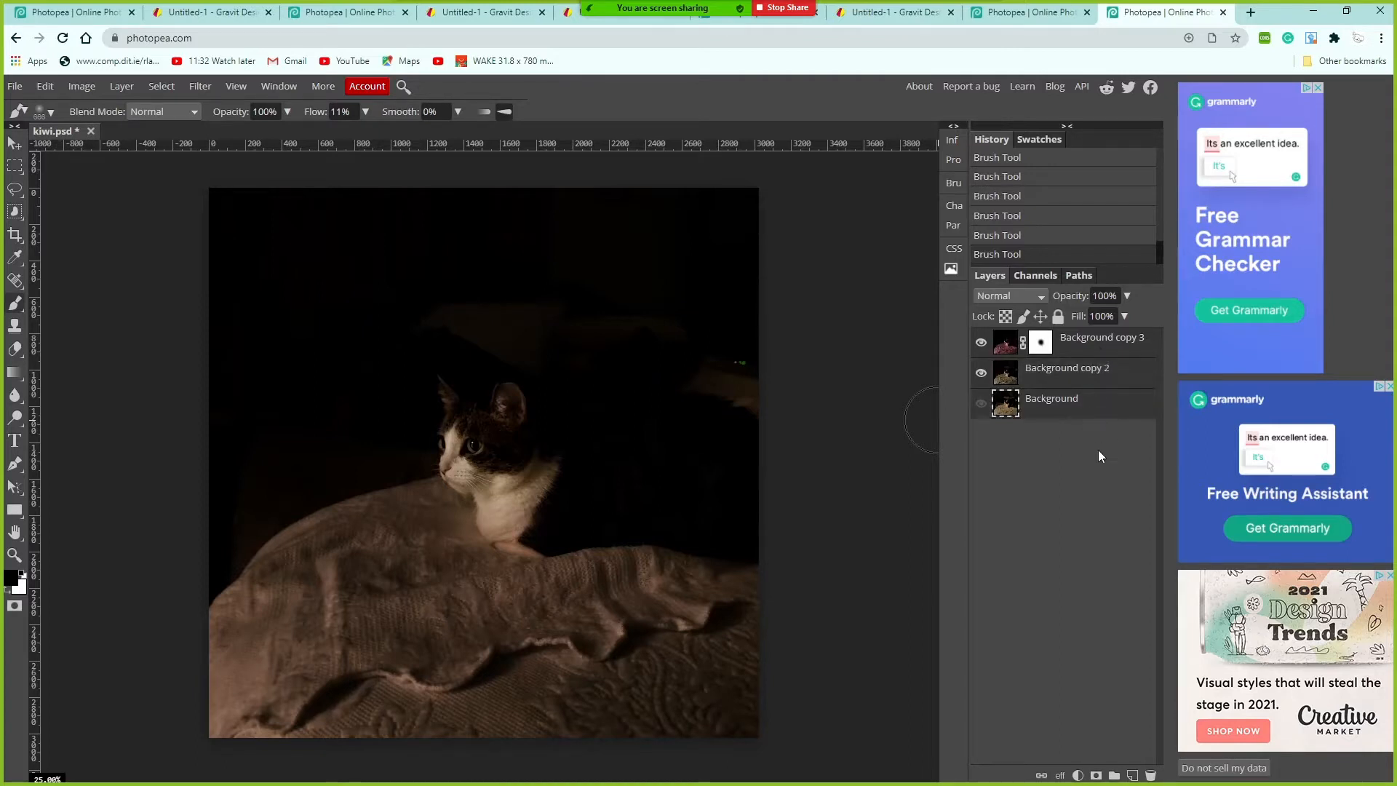
pyautogui.click(1115, 776)
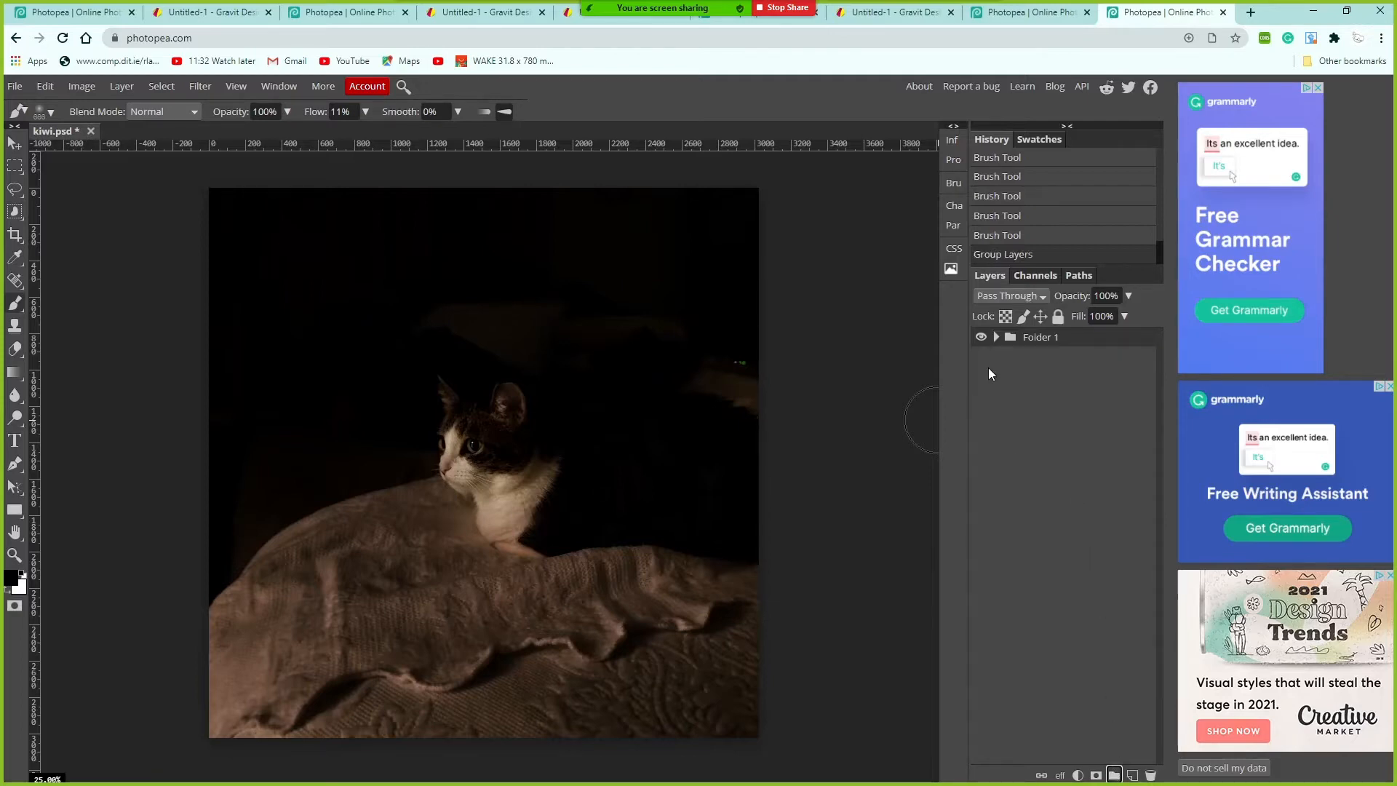
pyautogui.click(982, 339)
pyautogui.click(982, 339)
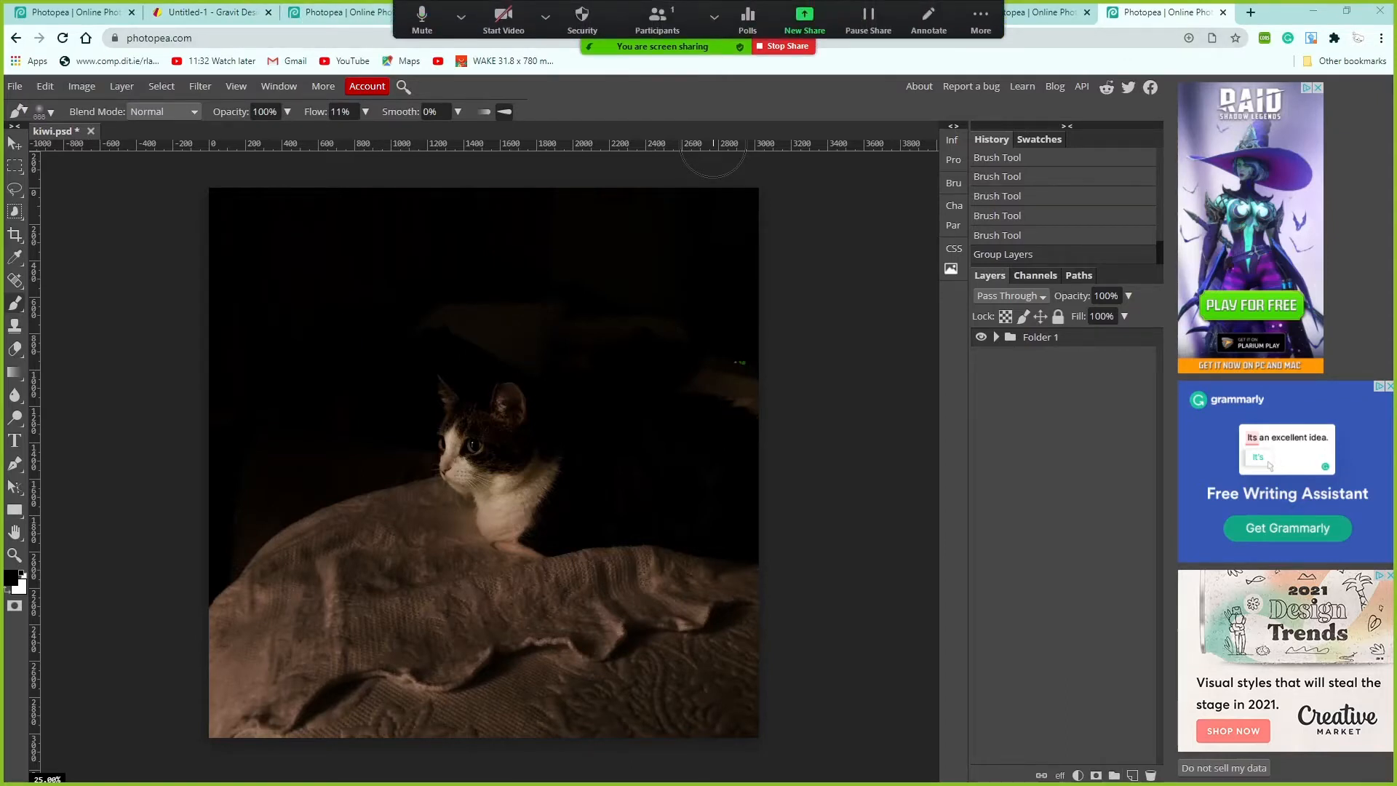
# Place the moon image above the folder, scale it to about 50% and position it on the blanket in front of the cat's face
pyautogui.moveTo(714, 156); pyautogui.dragTo(531, 342)
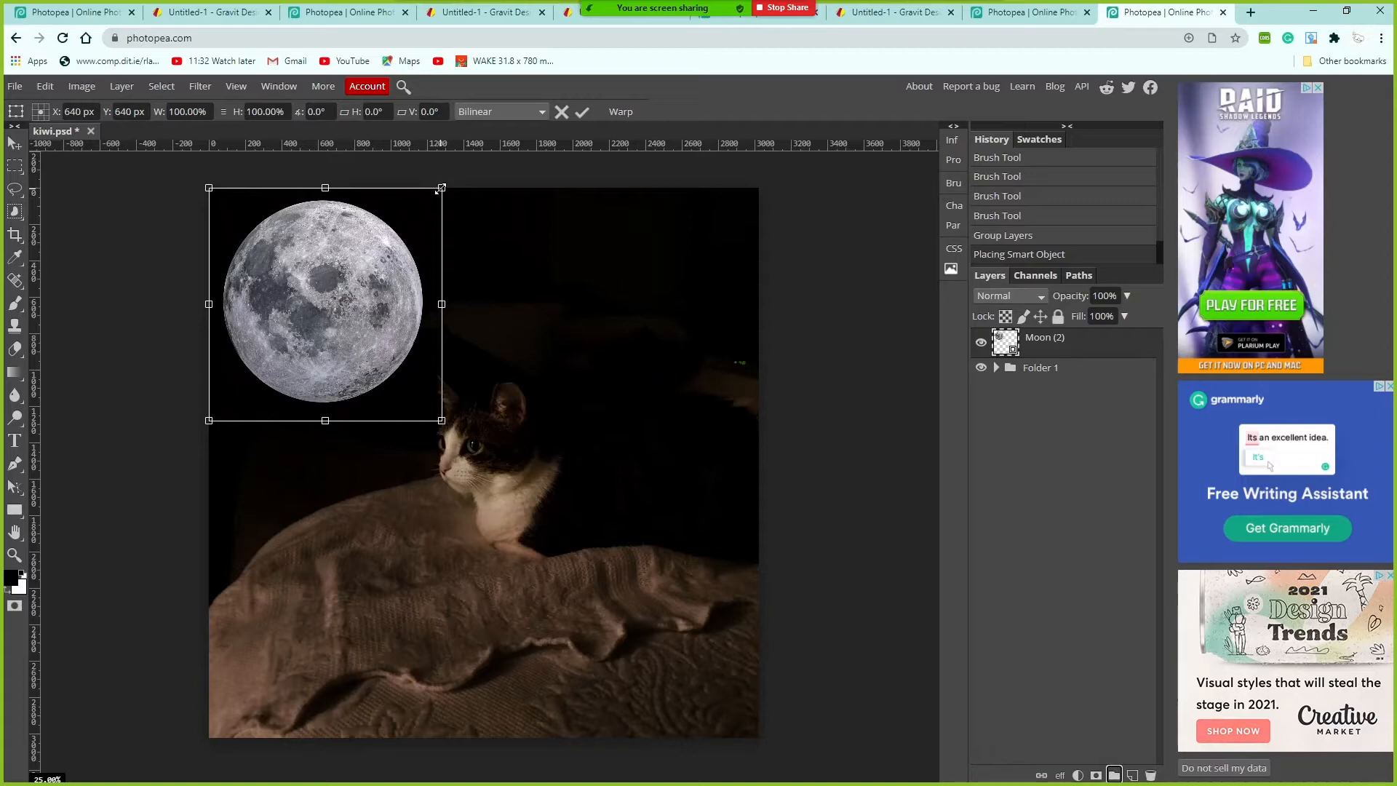
pyautogui.moveTo(441, 188); pyautogui.dragTo(354, 427)
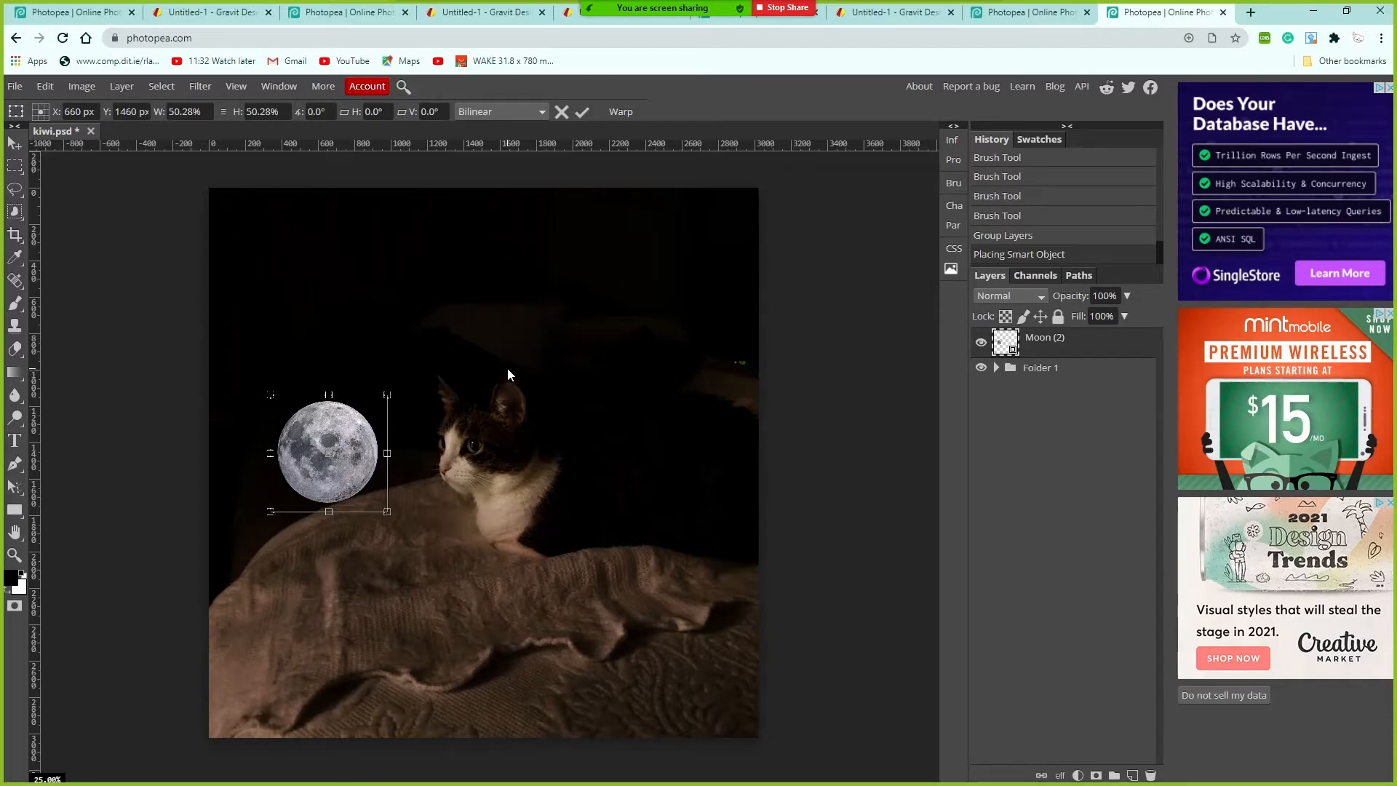
pyautogui.press('Return')
pyautogui.press('b')
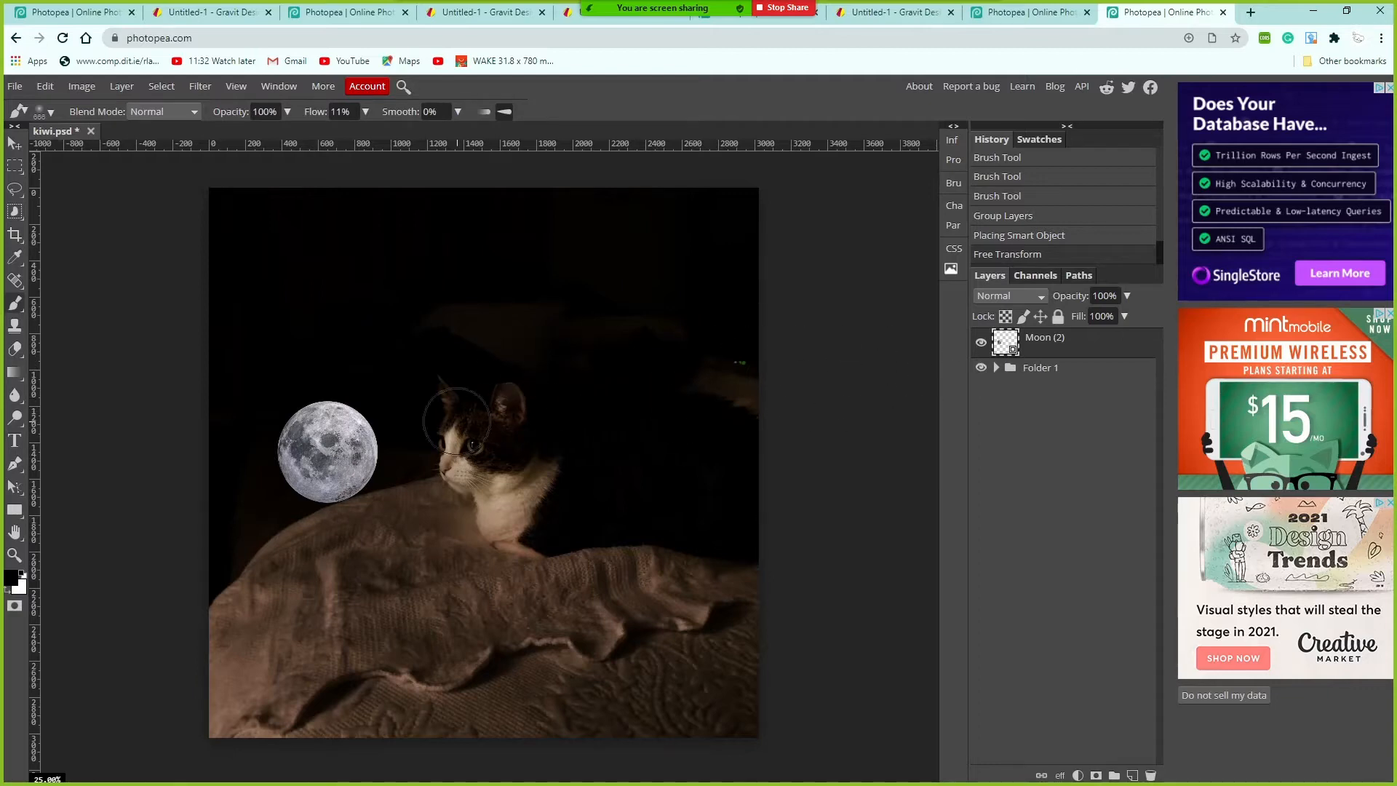
pyautogui.press('v')
pyautogui.moveTo(325, 439); pyautogui.dragTo(326, 448)
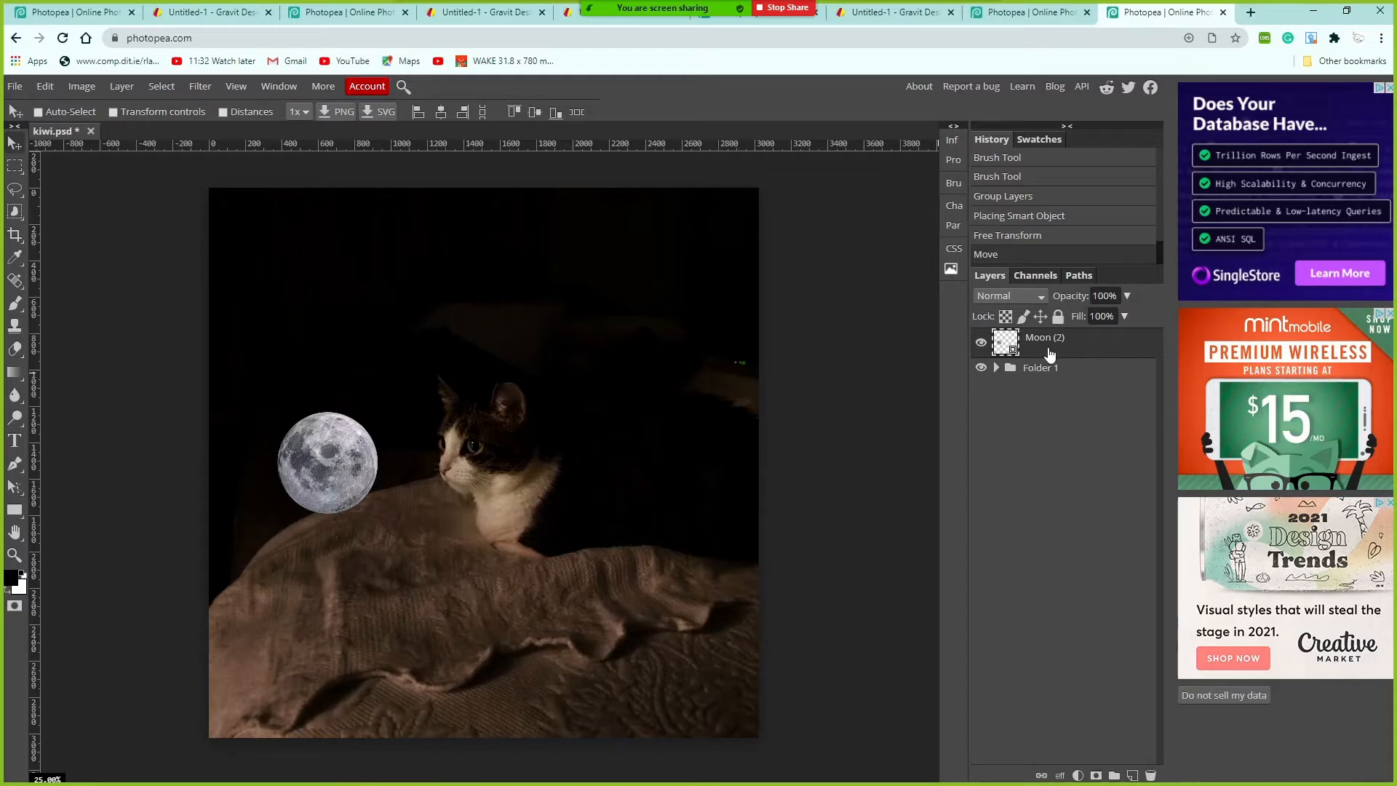
# Duplicate the Moon (2) layer and set the copy's blend mode to Screen
pyautogui.rightClick(1098, 352)
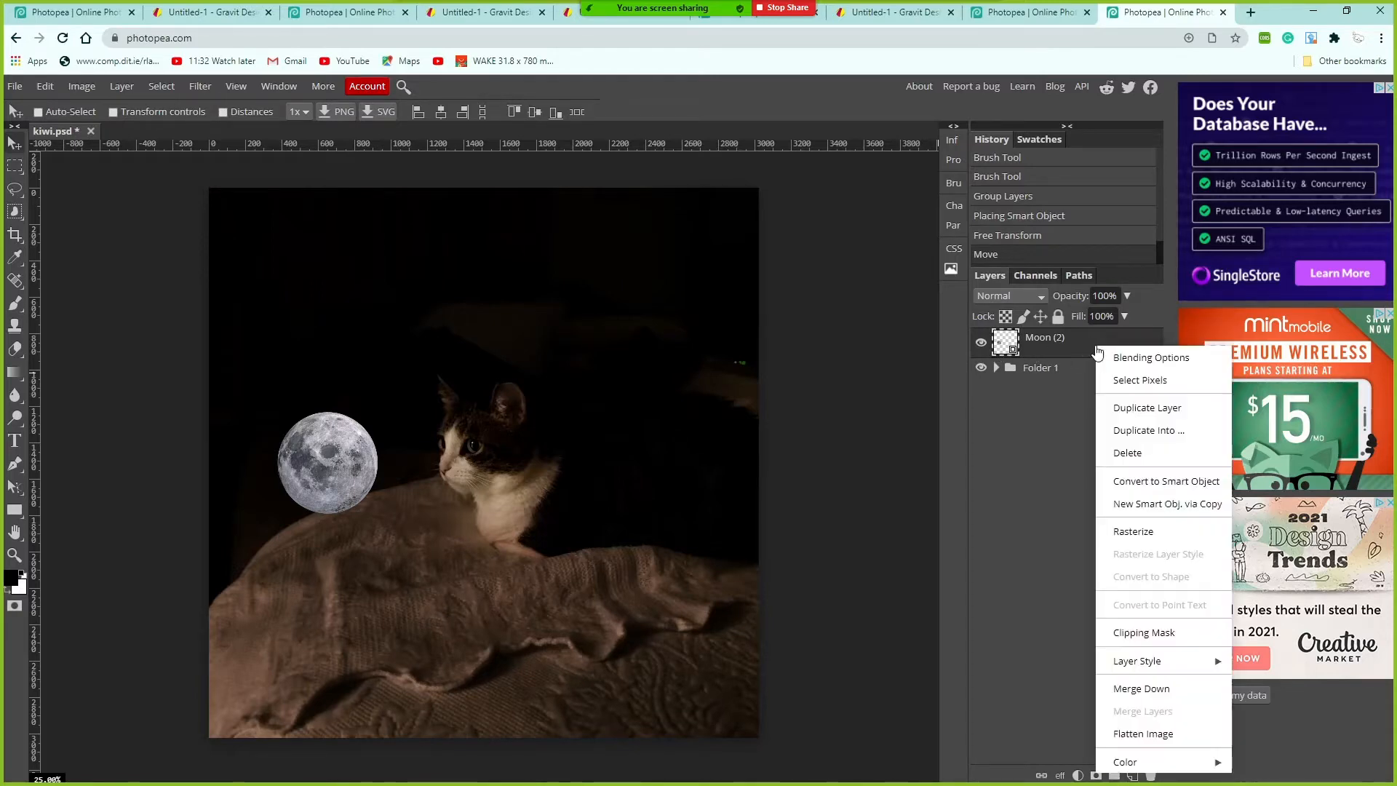
pyautogui.click(1153, 409)
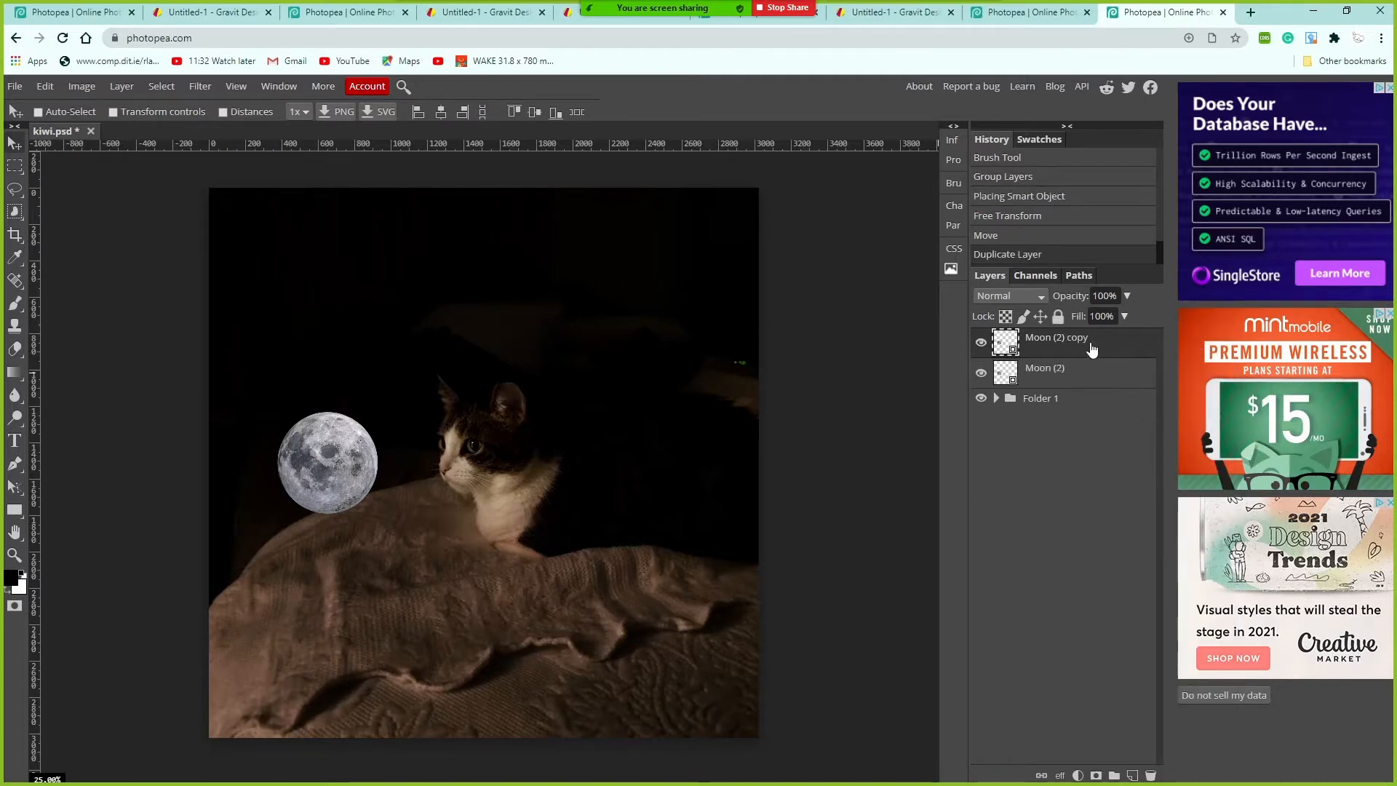
pyautogui.click(1011, 296)
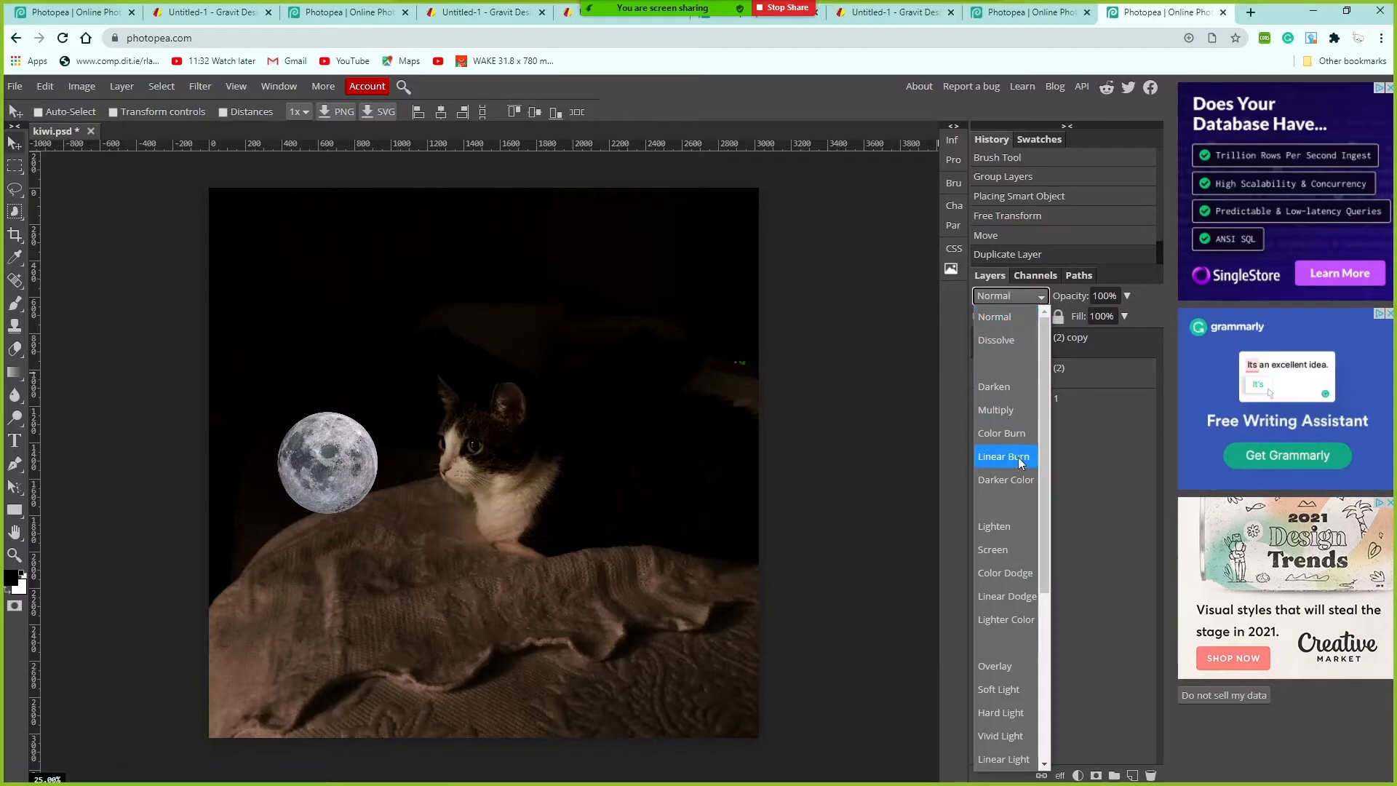
pyautogui.click(1006, 551)
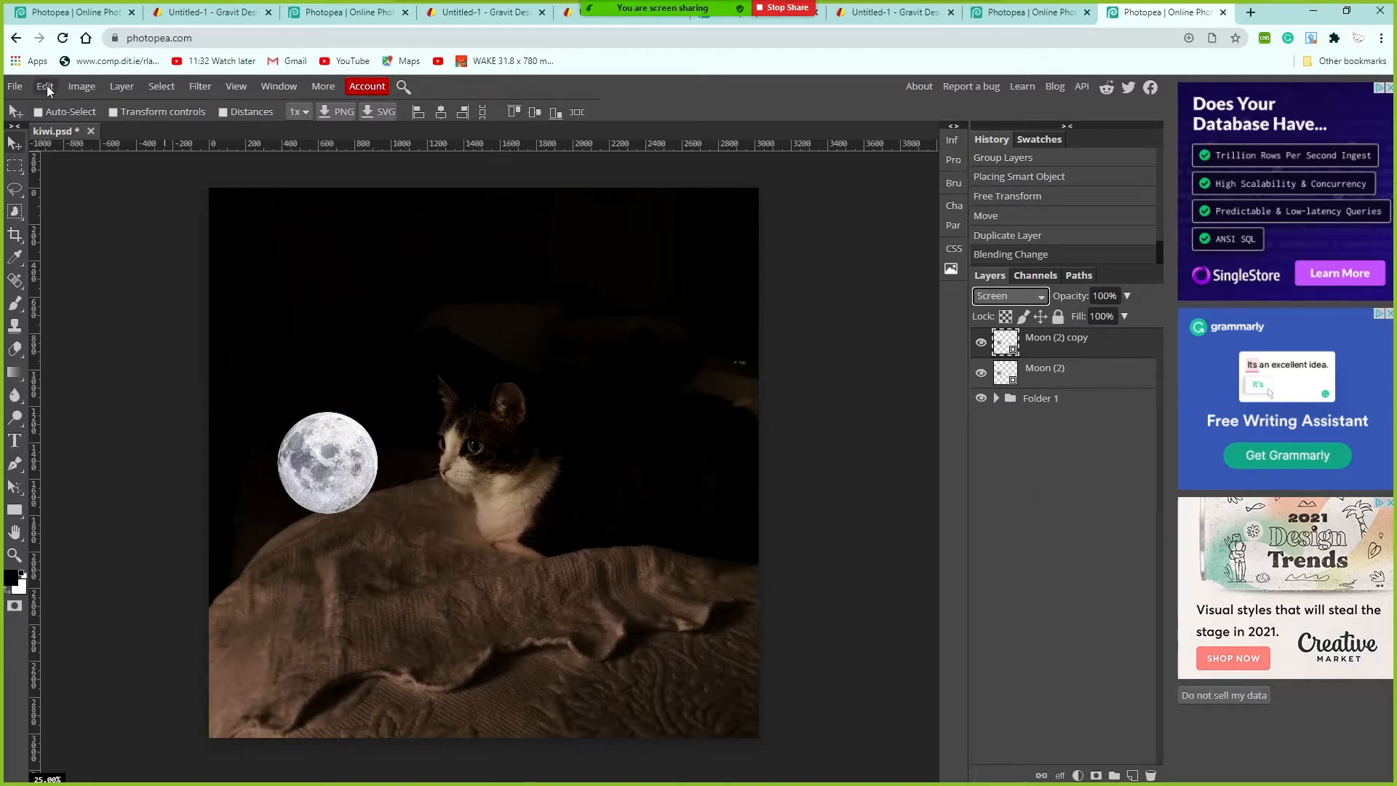
# Apply a Gaussian Blur with a 7.2 px radius to the Moon (2) copy layer
pyautogui.click(204, 89)
pyautogui.moveTo(263, 242)
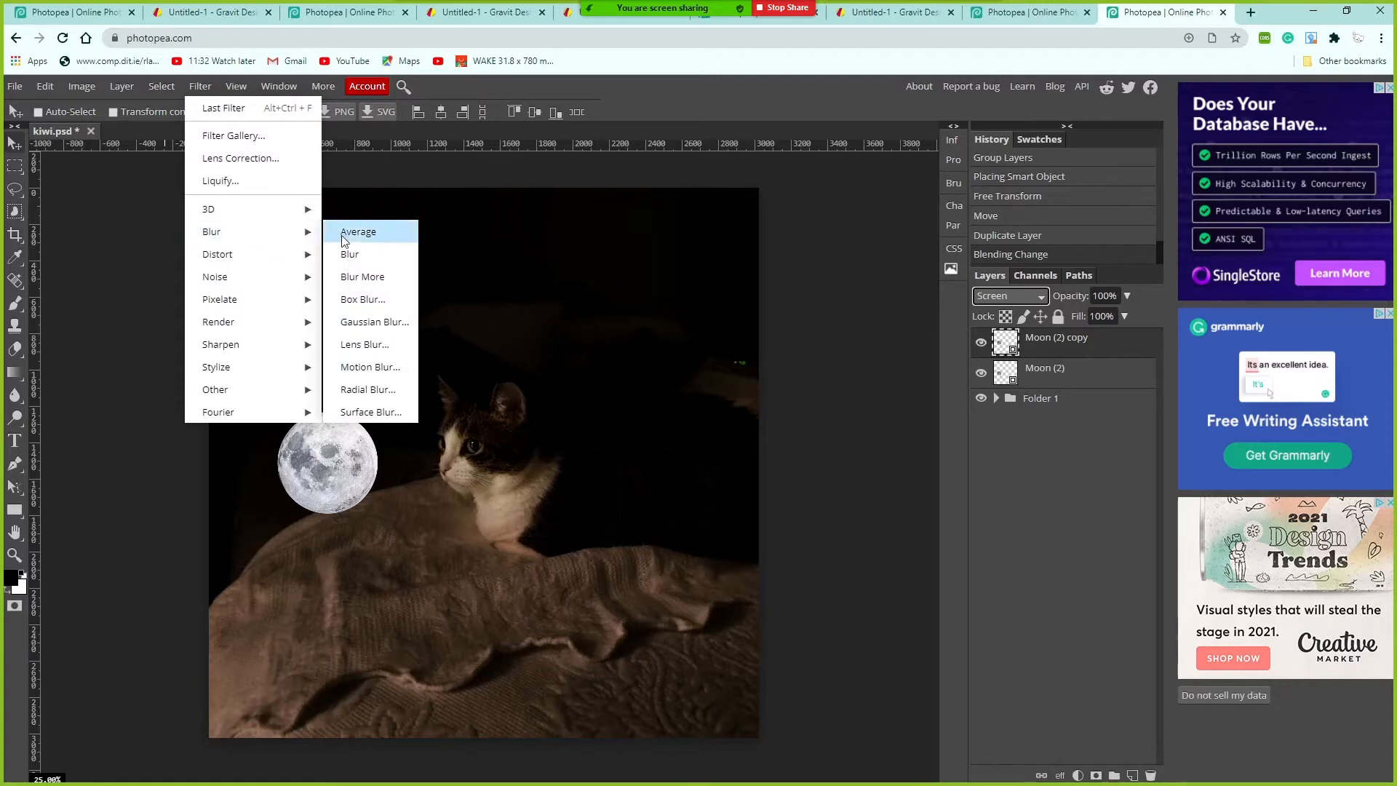
pyautogui.click(377, 326)
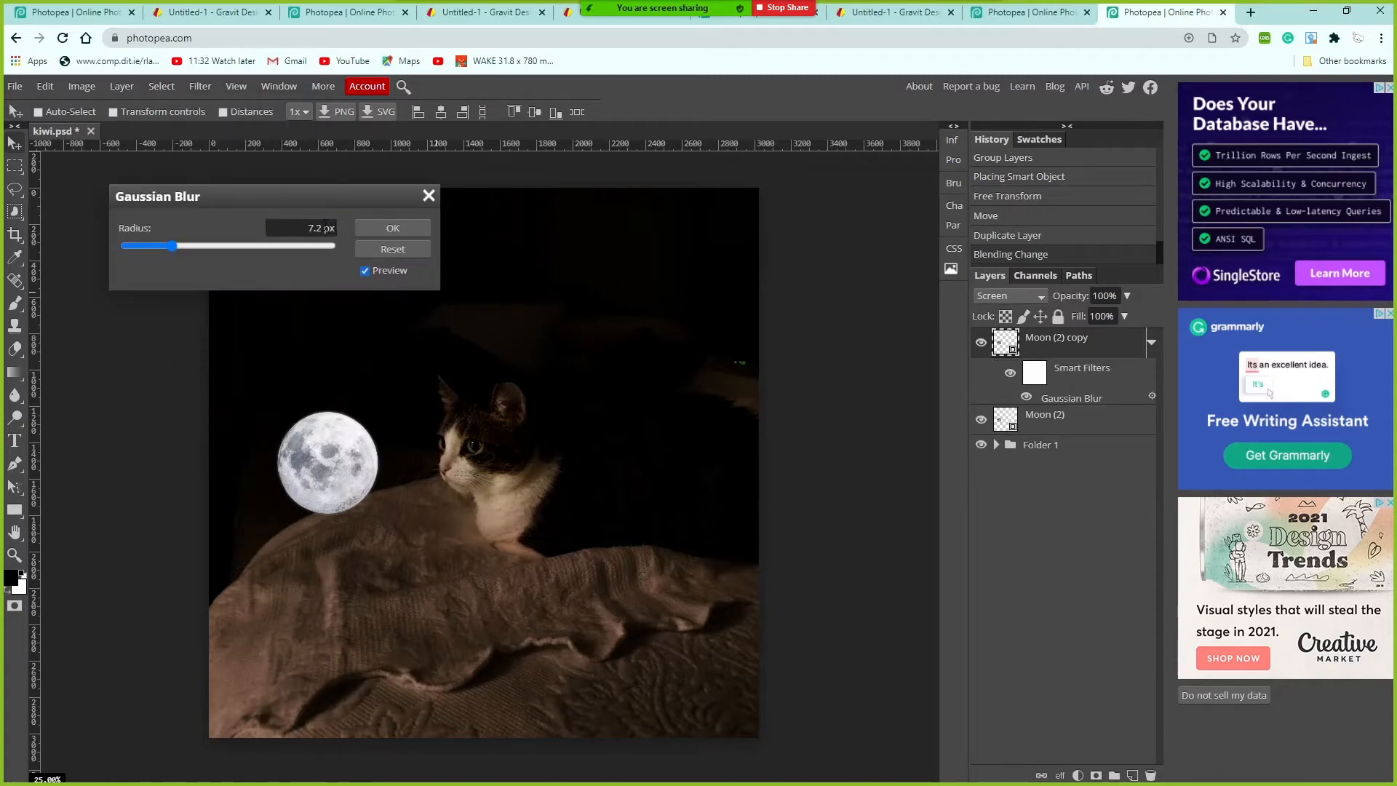
pyautogui.click(391, 228)
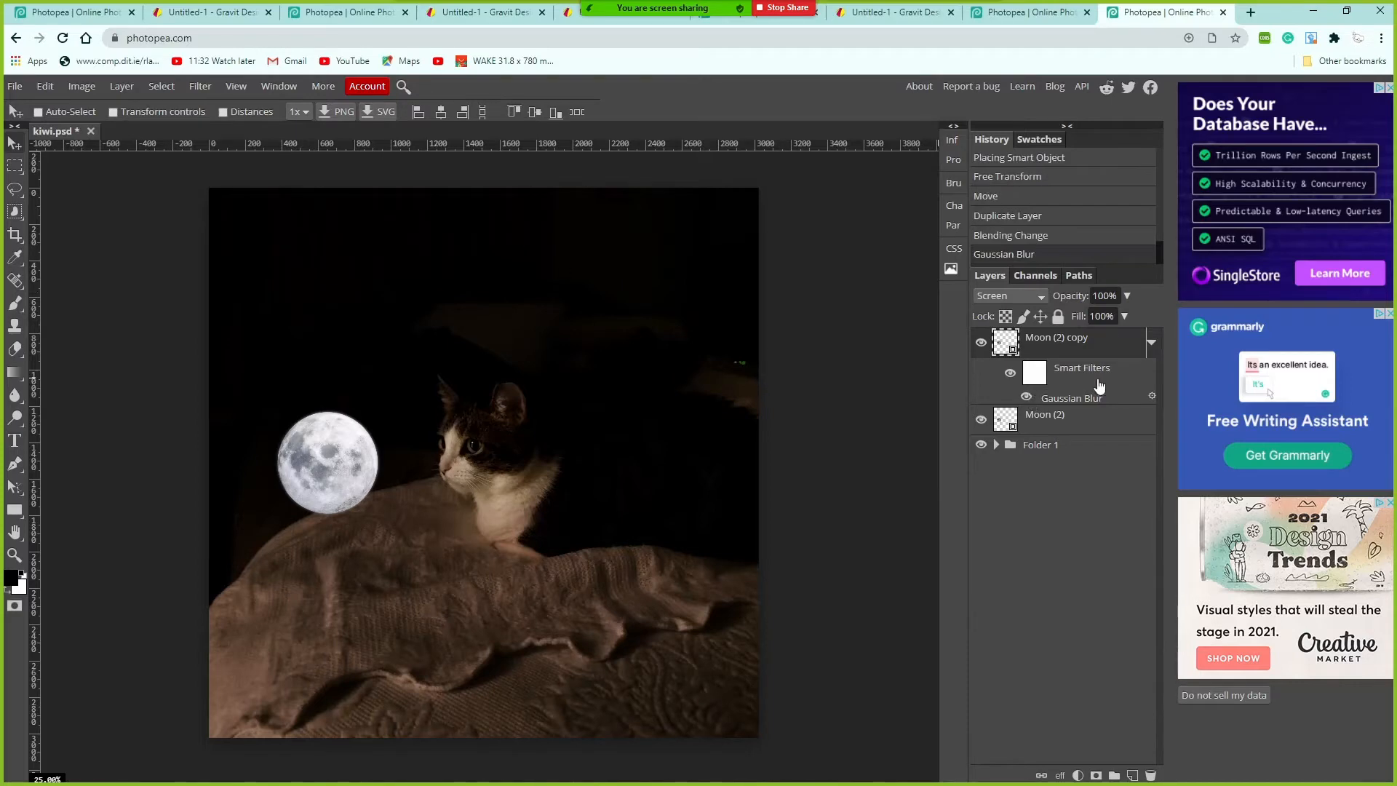
# Duplicate the Moon (2) copy layer and apply another Gaussian Blur of about 21 px to the new duplicate
pyautogui.rightClick(1111, 351)
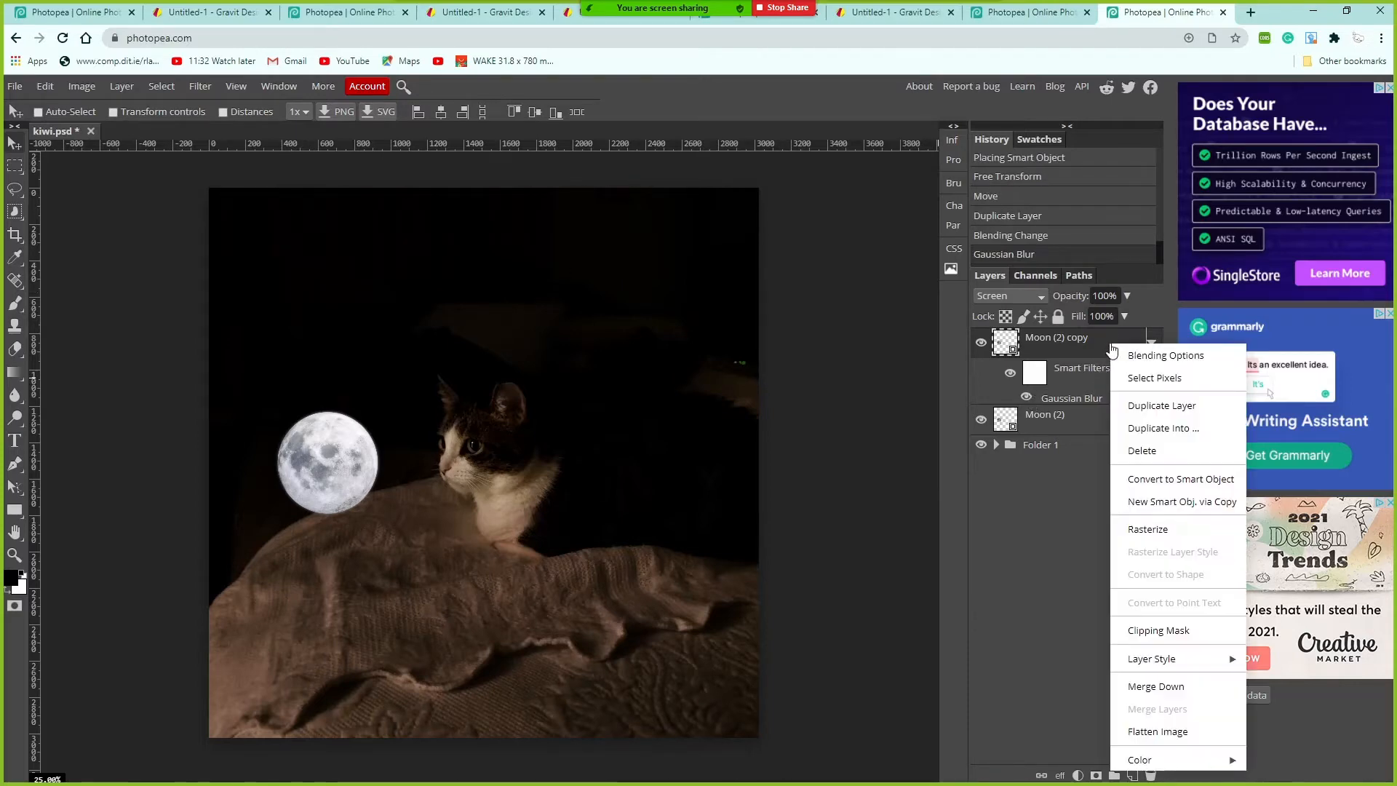
pyautogui.click(1139, 405)
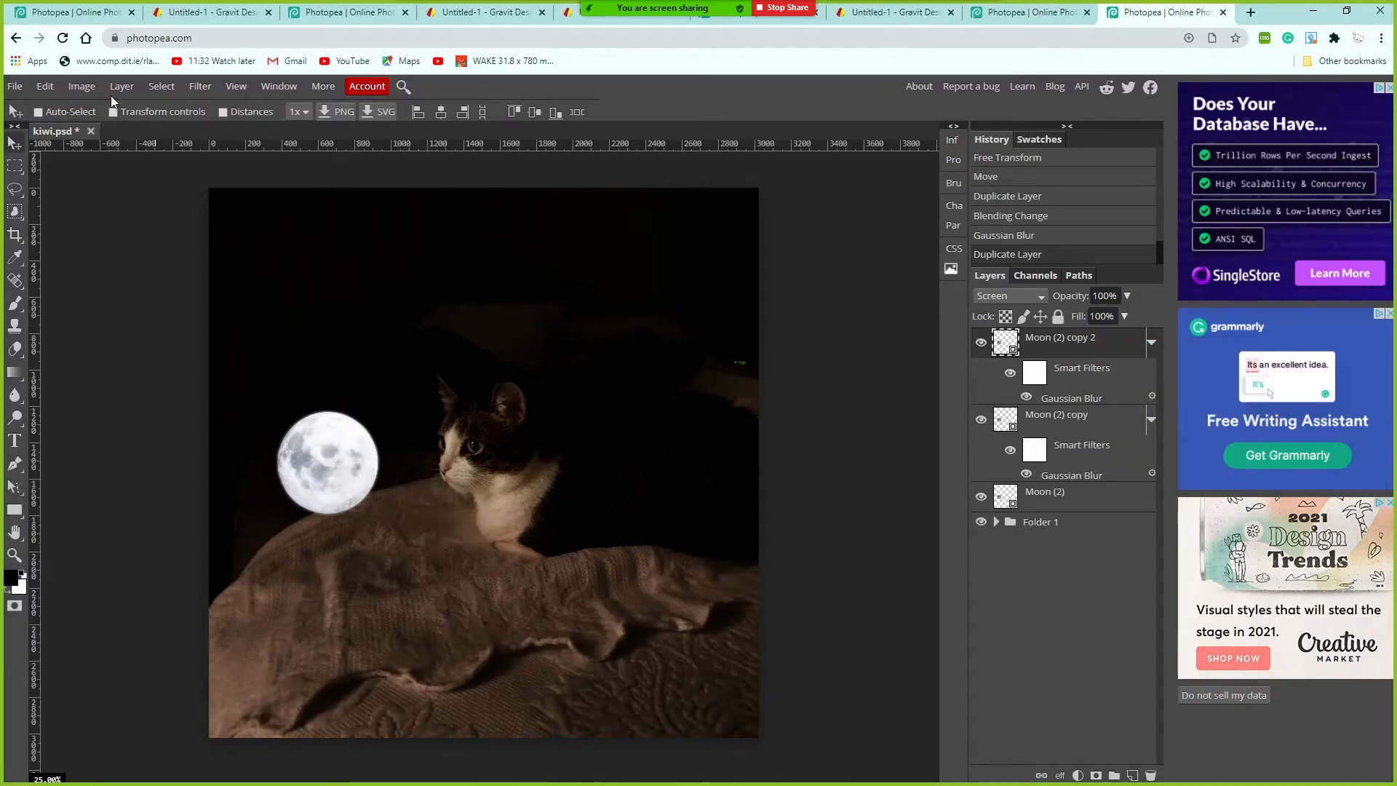
pyautogui.click(198, 88)
pyautogui.moveTo(249, 234)
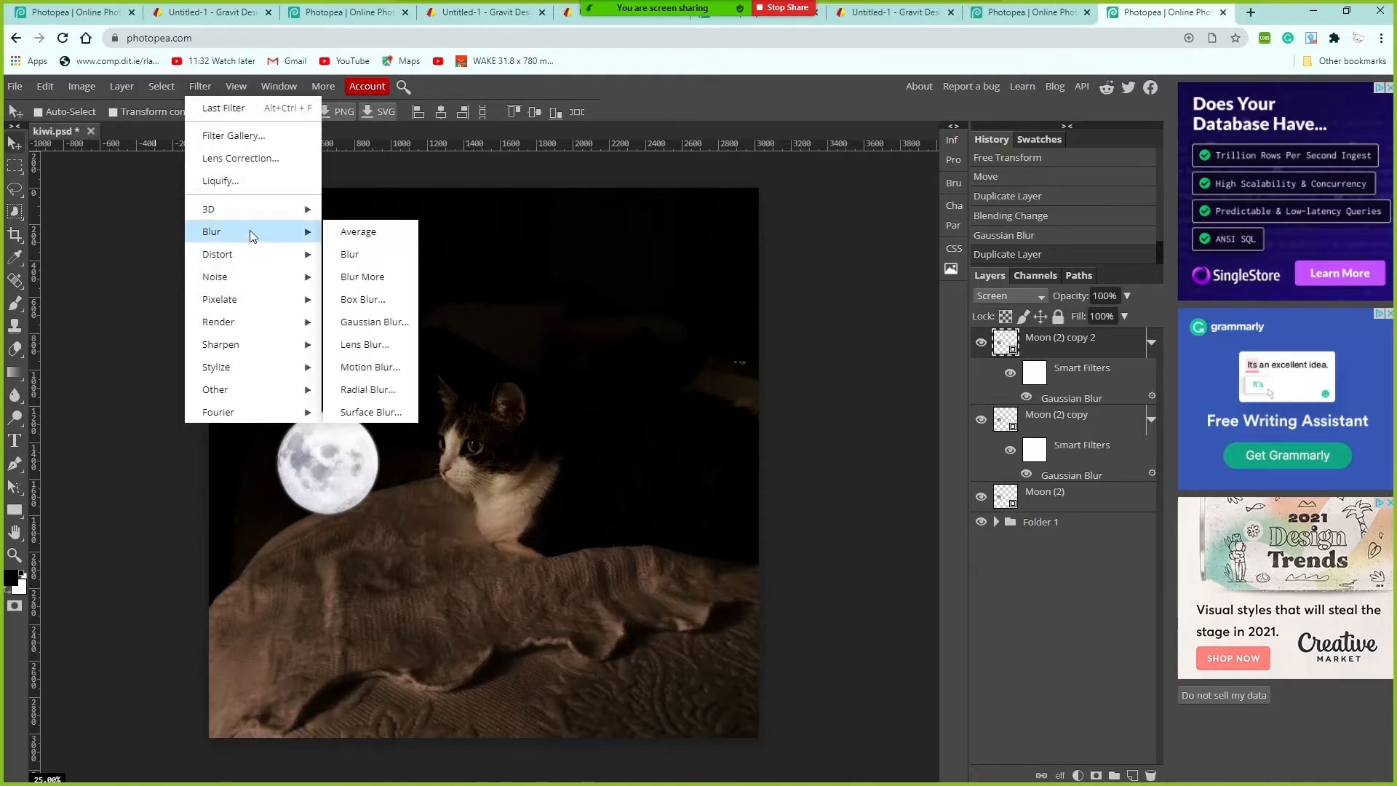
pyautogui.click(372, 322)
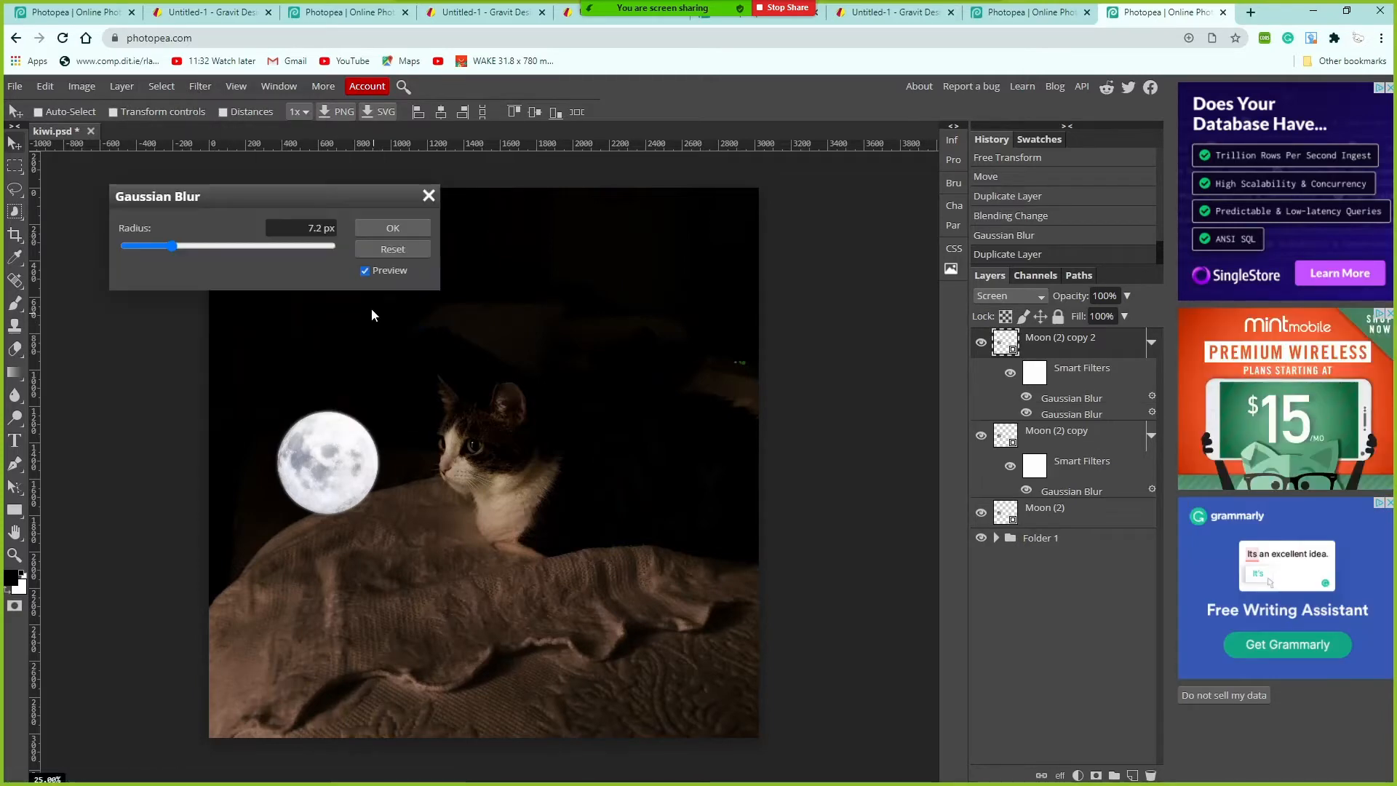
pyautogui.click(172, 246)
pyautogui.moveTo(189, 250); pyautogui.dragTo(211, 247)
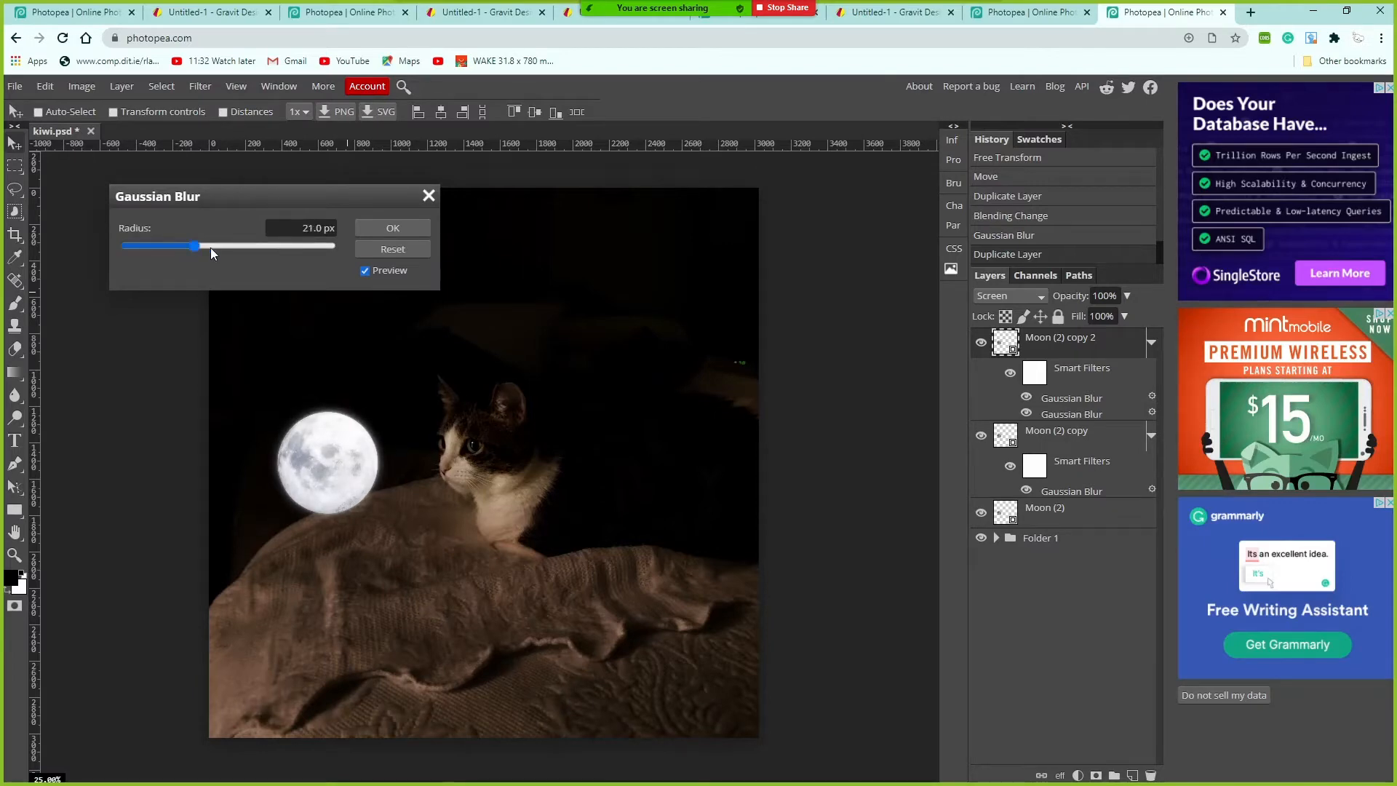
pyautogui.click(392, 229)
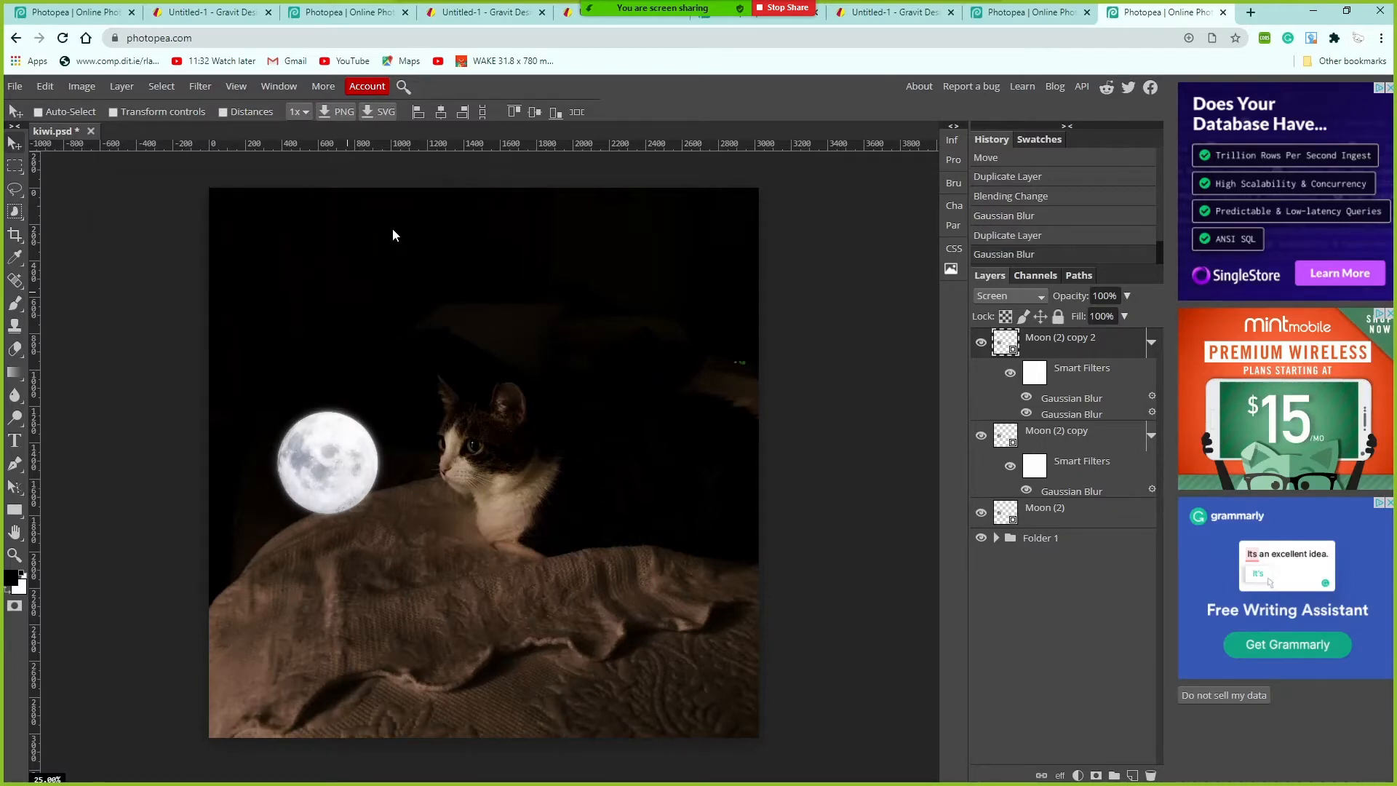
# Try duplicating the Moon (2) copy 2 layer, and undo the duplication
pyautogui.rightClick(1099, 345)
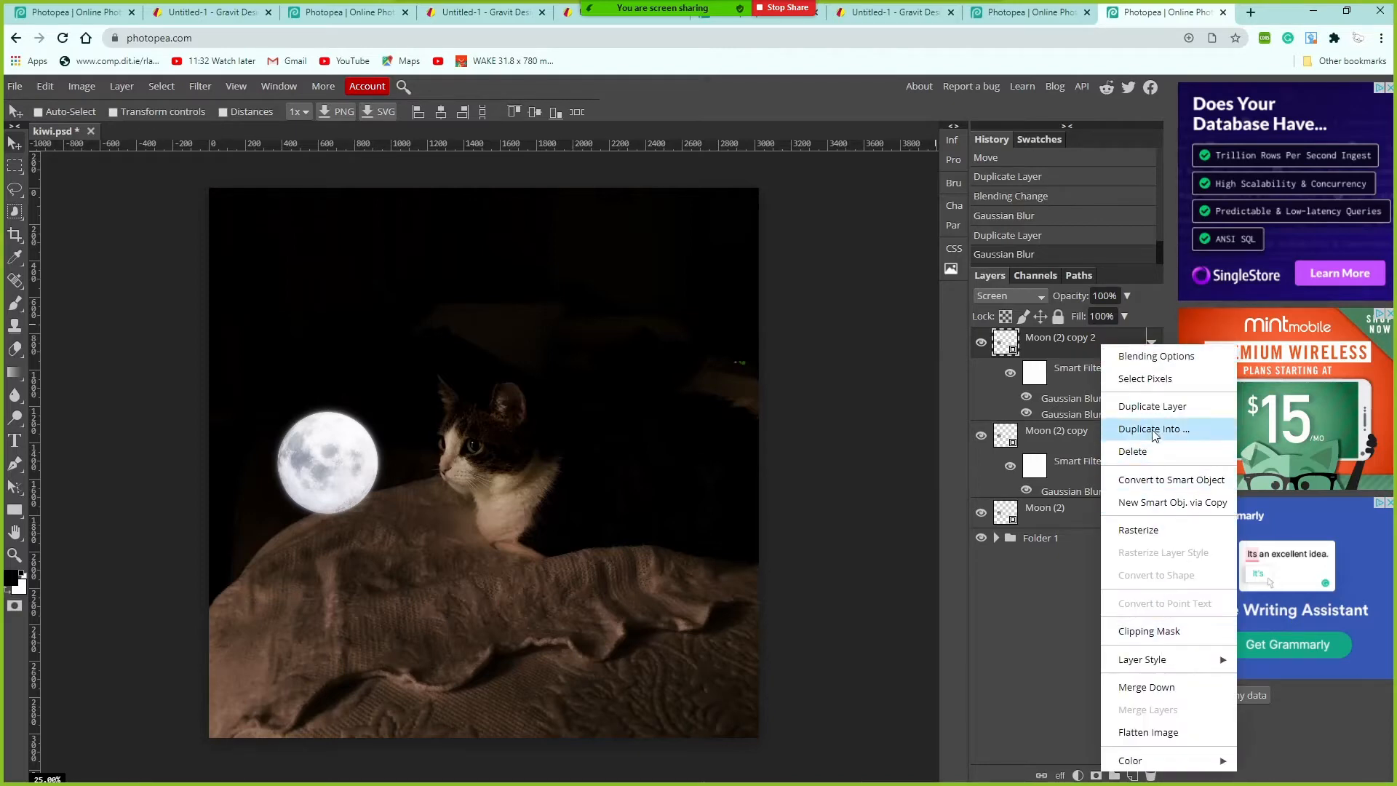
pyautogui.click(1150, 409)
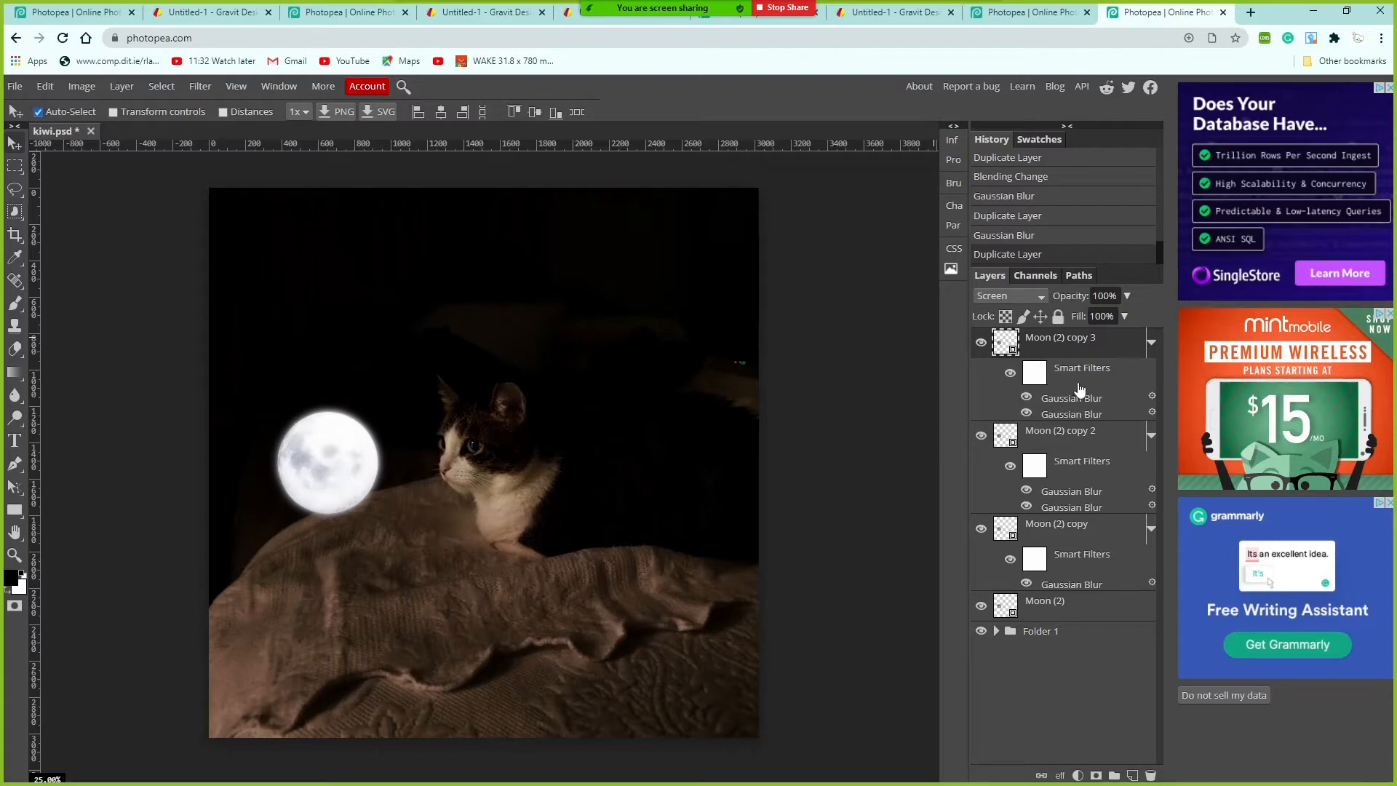
pyautogui.hotkey('ctrl', 'z')
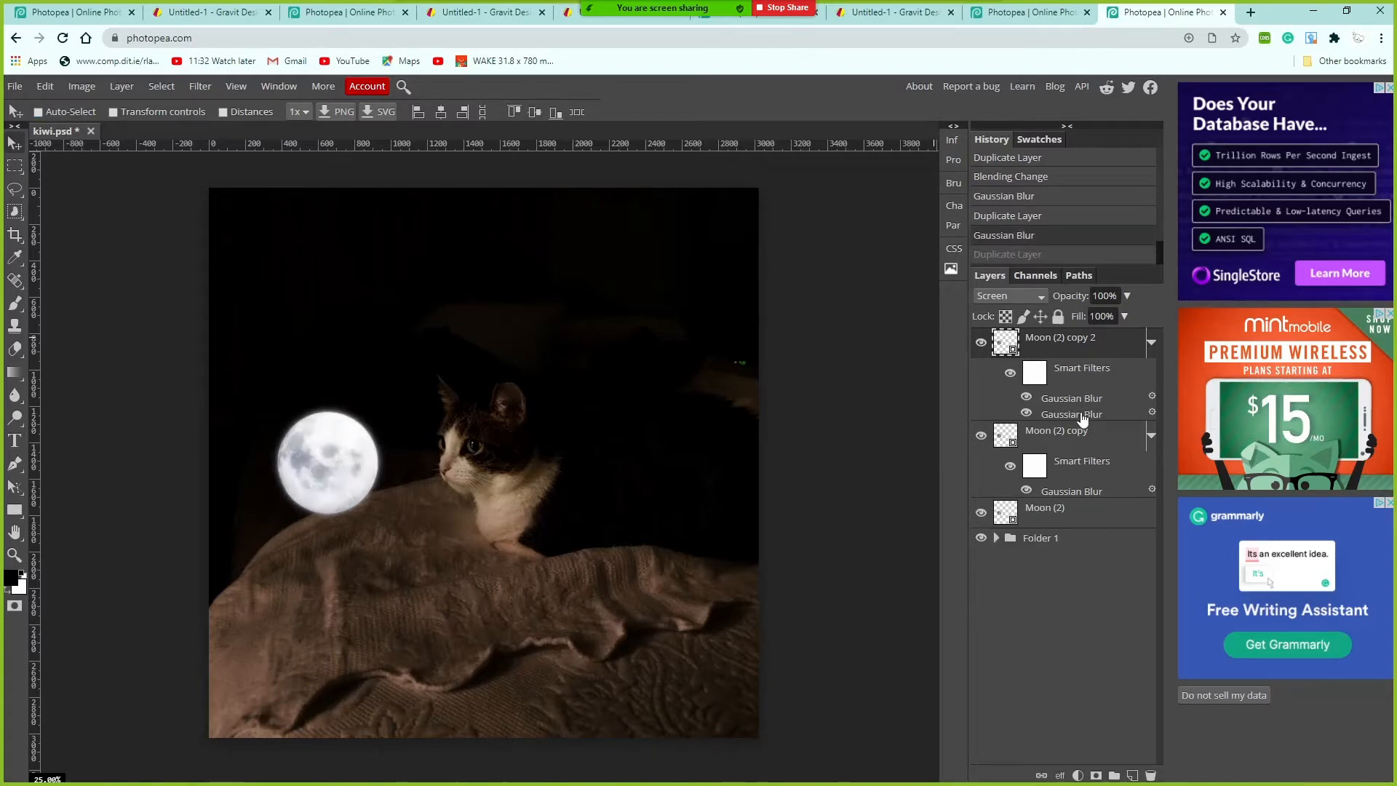
pyautogui.click(1028, 414)
pyautogui.click(1027, 414)
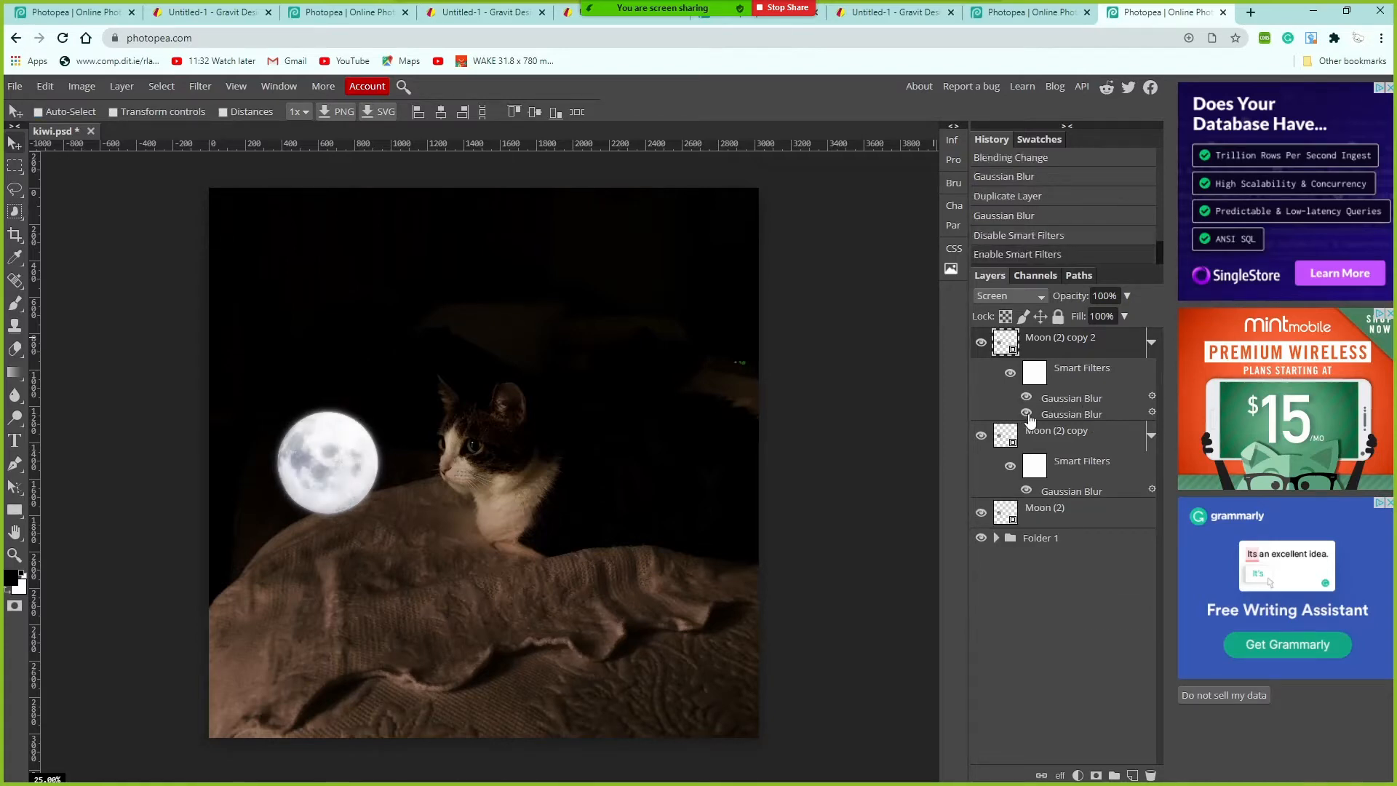
pyautogui.doubleClick(1076, 416)
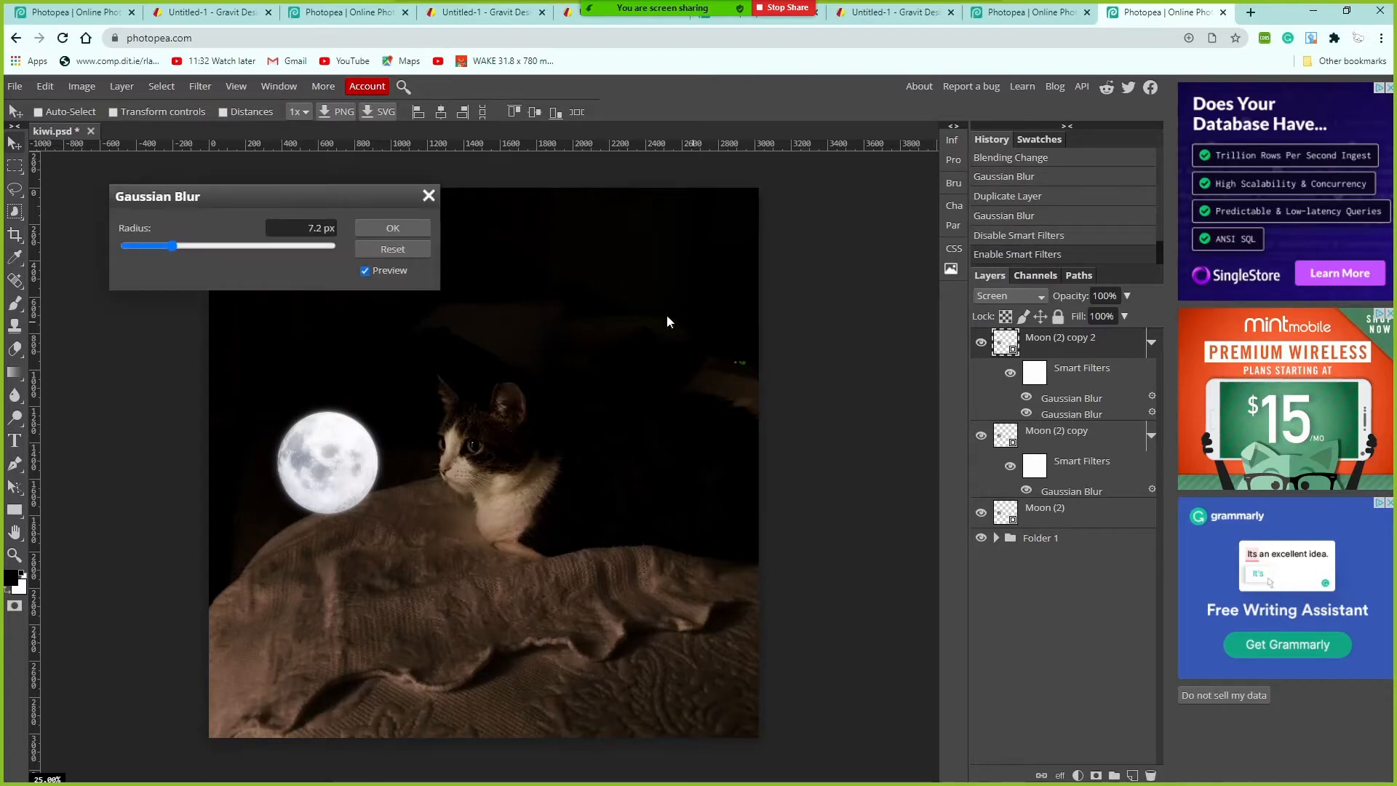
pyautogui.click(407, 249)
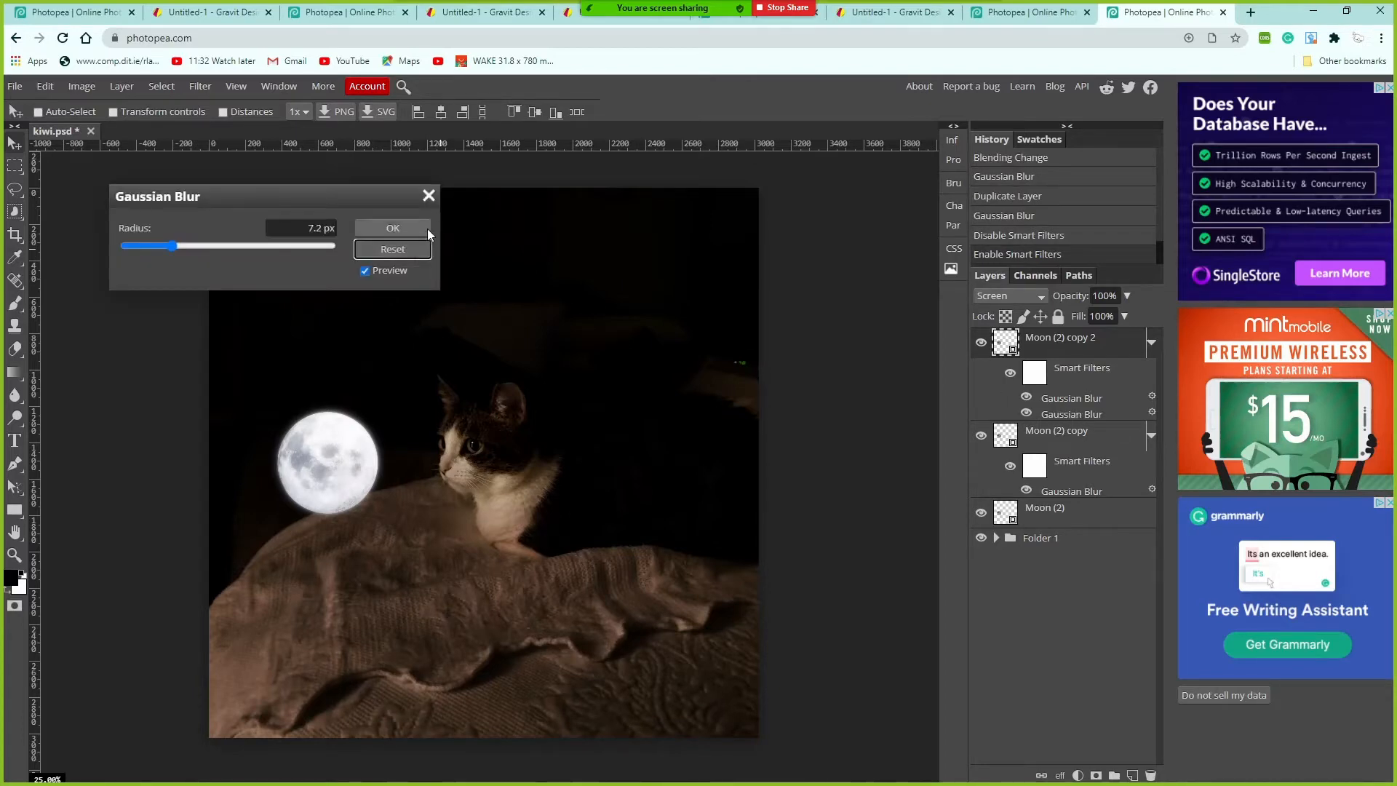
pyautogui.click(429, 197)
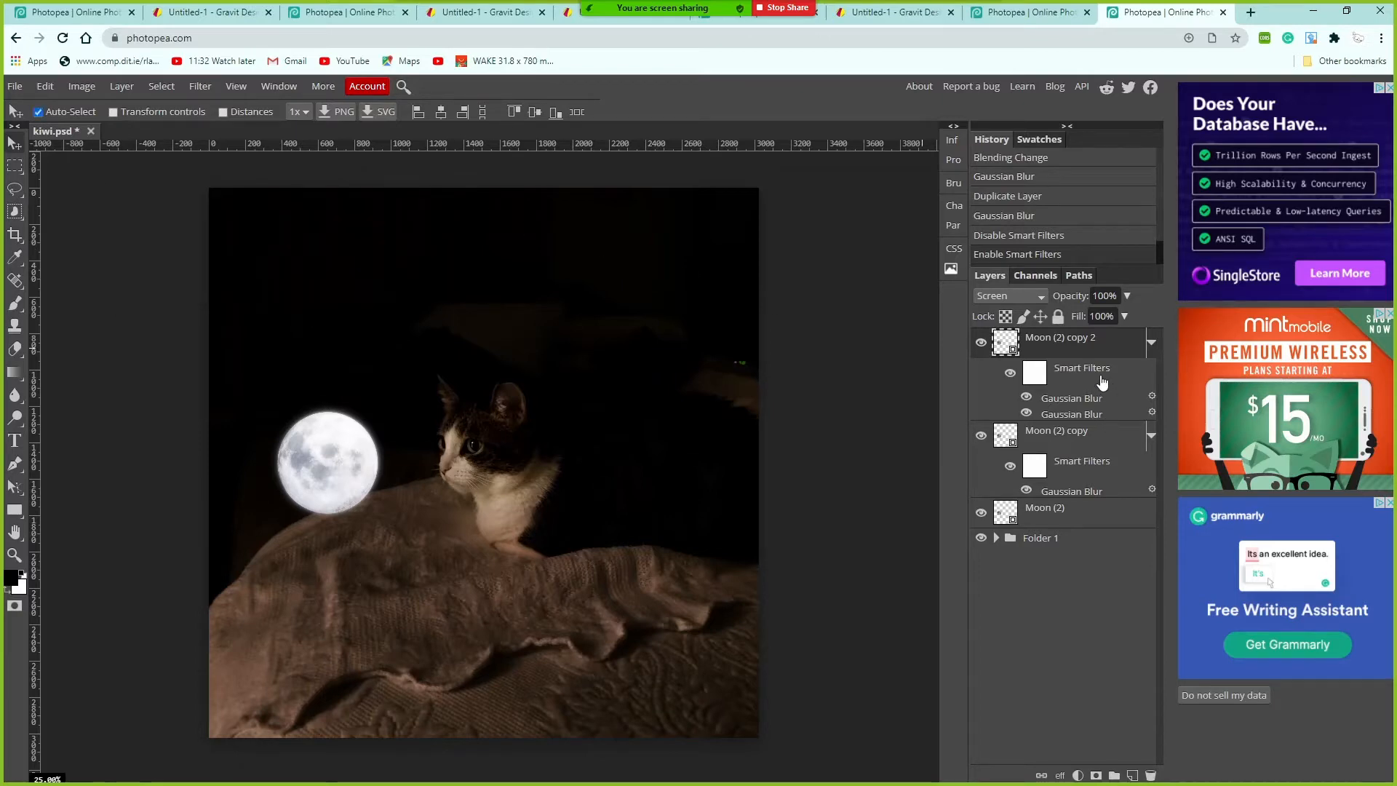
# Undo the smart filter toggles, the last Gaussian Blur and the duplication that made Moon (2) copy 2
pyautogui.hotkey('ctrl', 'z')
pyautogui.hotkey('ctrl', 'z')
pyautogui.hotkey('ctrl', 'z')
pyautogui.hotkey('ctrl', 'z')
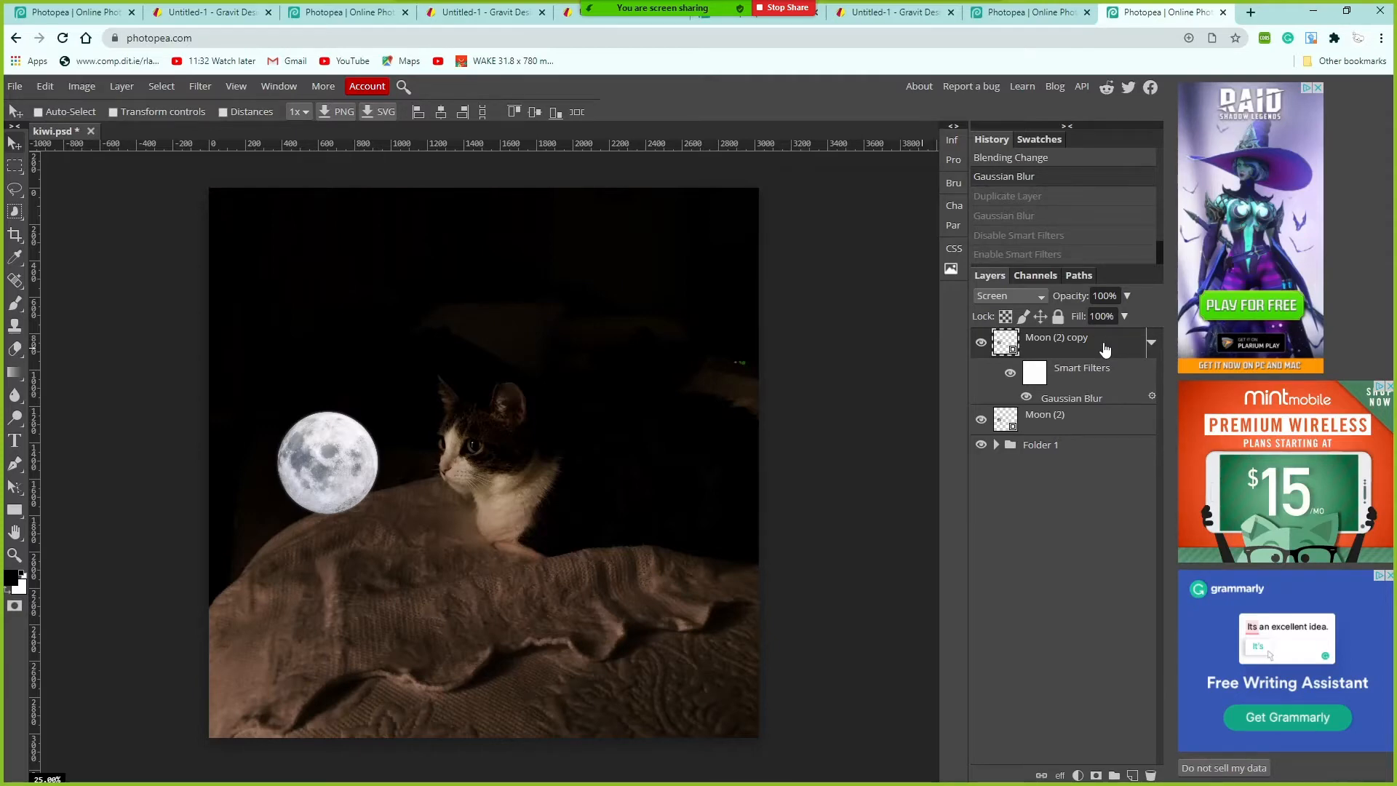
# Duplicate the Moon (2) copy layer and set the duplicate's existing Gaussian Blur smart filter to a radius of about 23 px
pyautogui.rightClick(1104, 349)
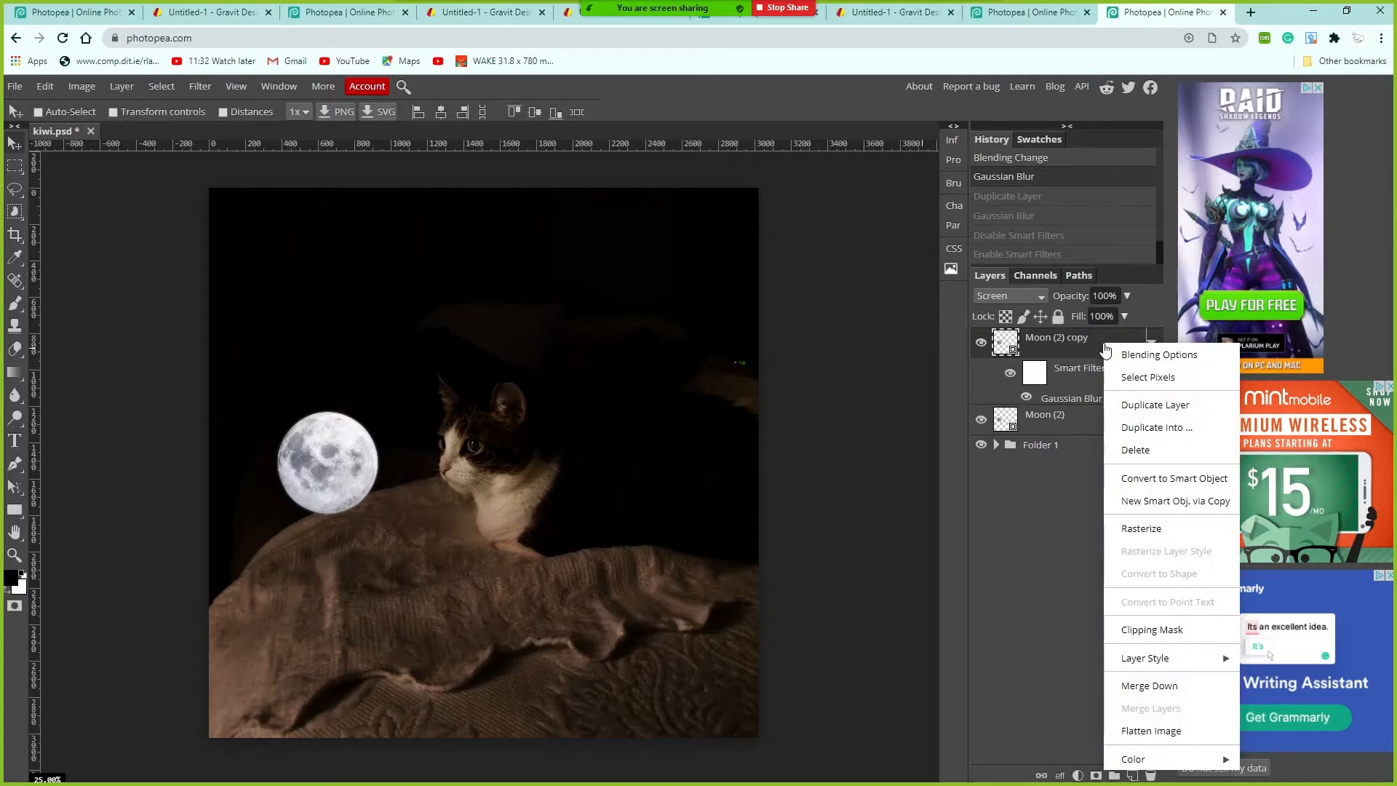
pyautogui.click(1163, 406)
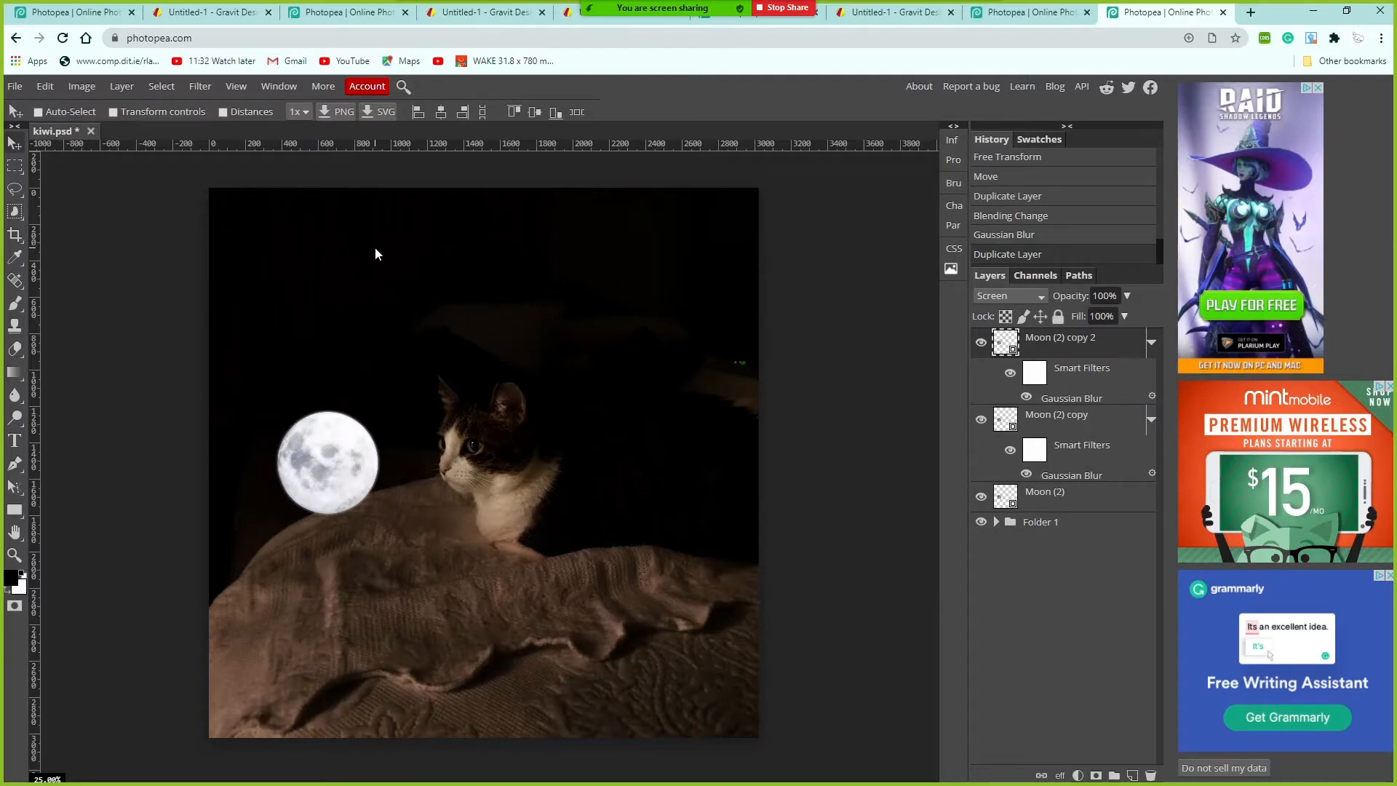
pyautogui.doubleClick(1080, 400)
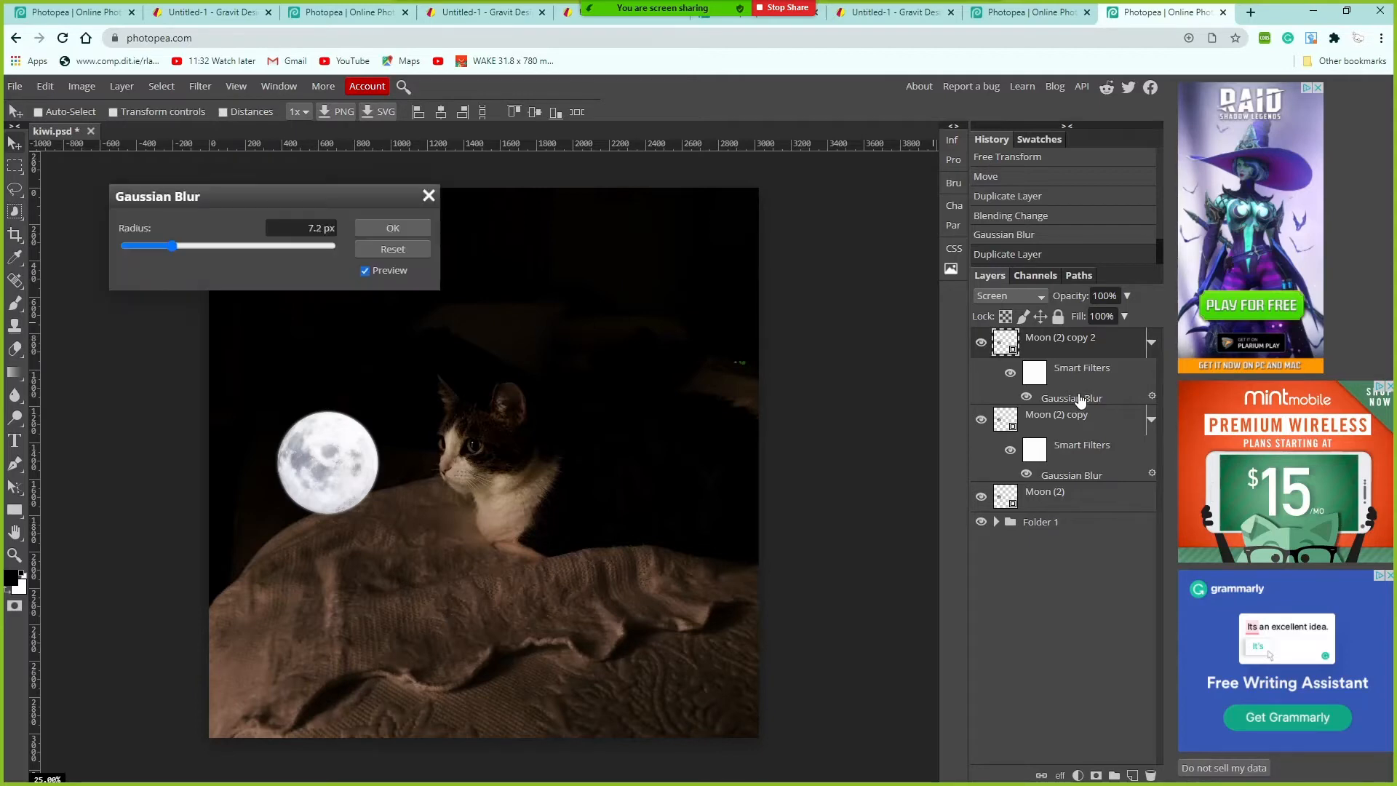
pyautogui.moveTo(173, 245); pyautogui.dragTo(201, 247)
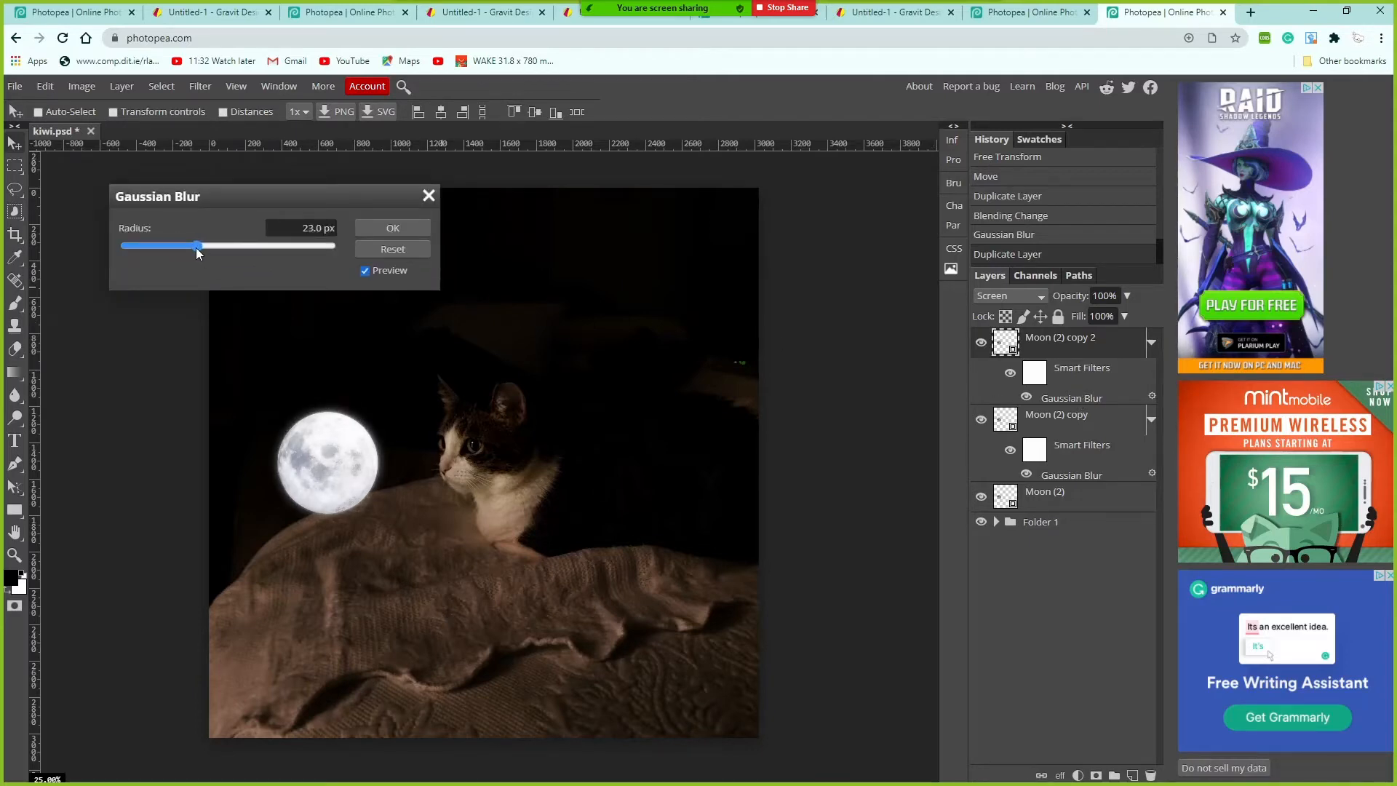
pyautogui.click(397, 228)
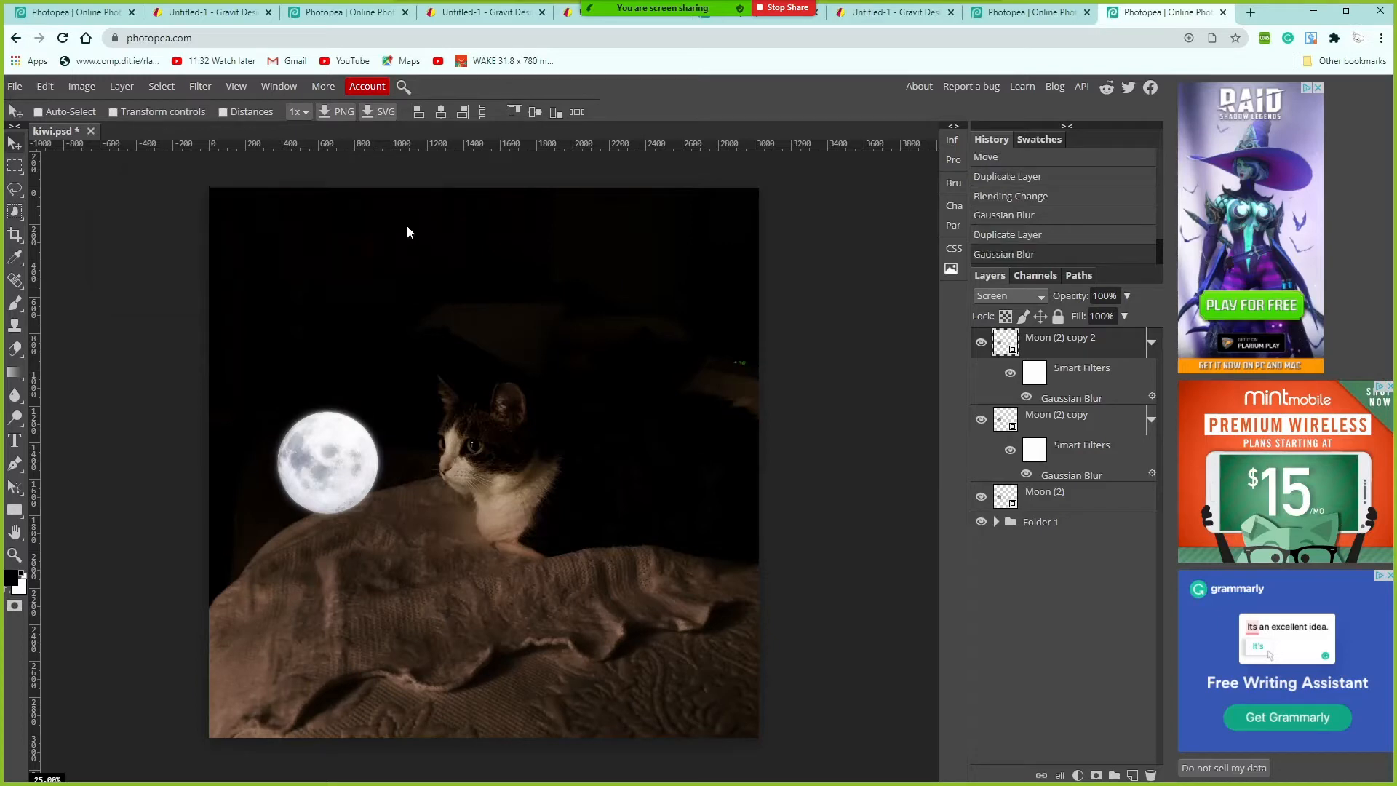
# Duplicate the Moon (2) copy 2 layer and set the new duplicate's Gaussian Blur smart filter to a radius of about 53 px
pyautogui.rightClick(1114, 345)
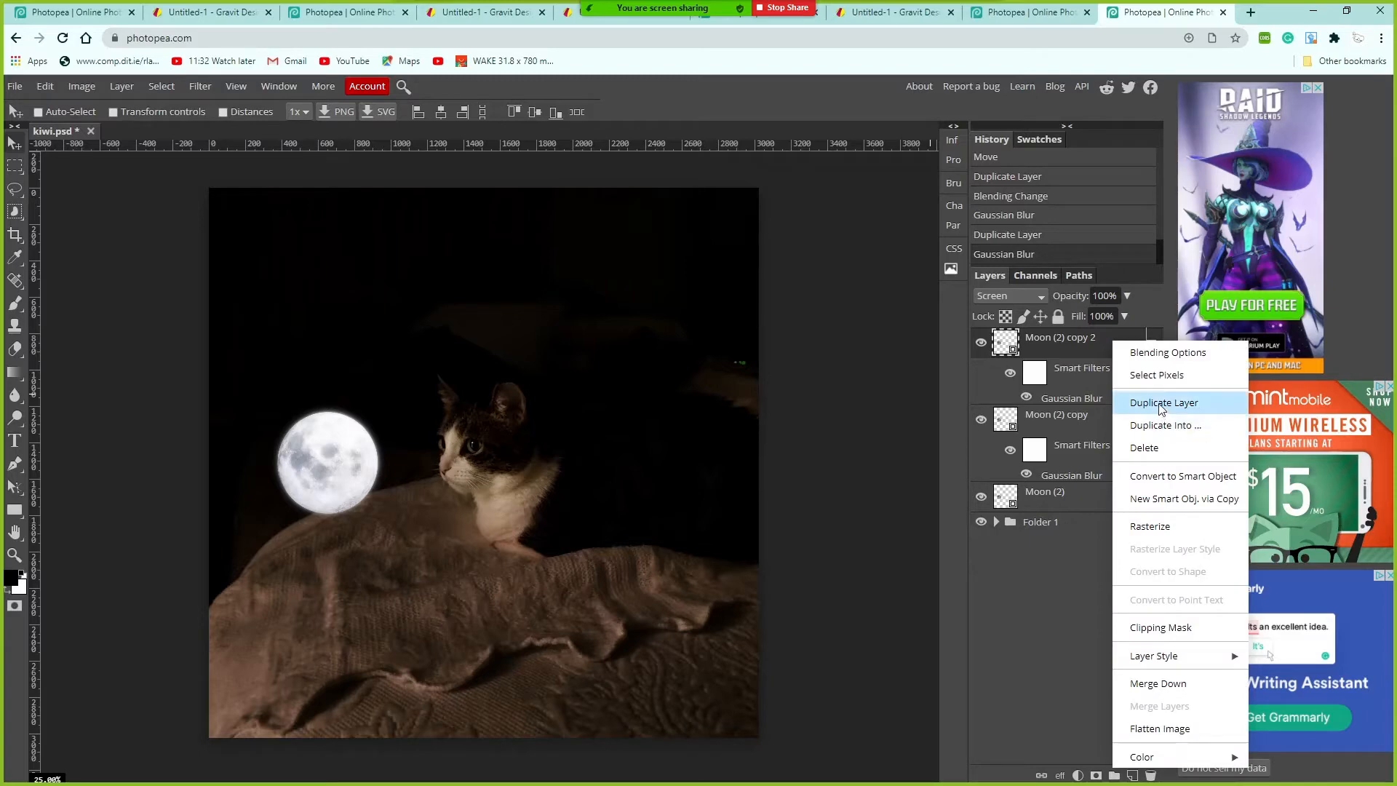
pyautogui.click(1135, 400)
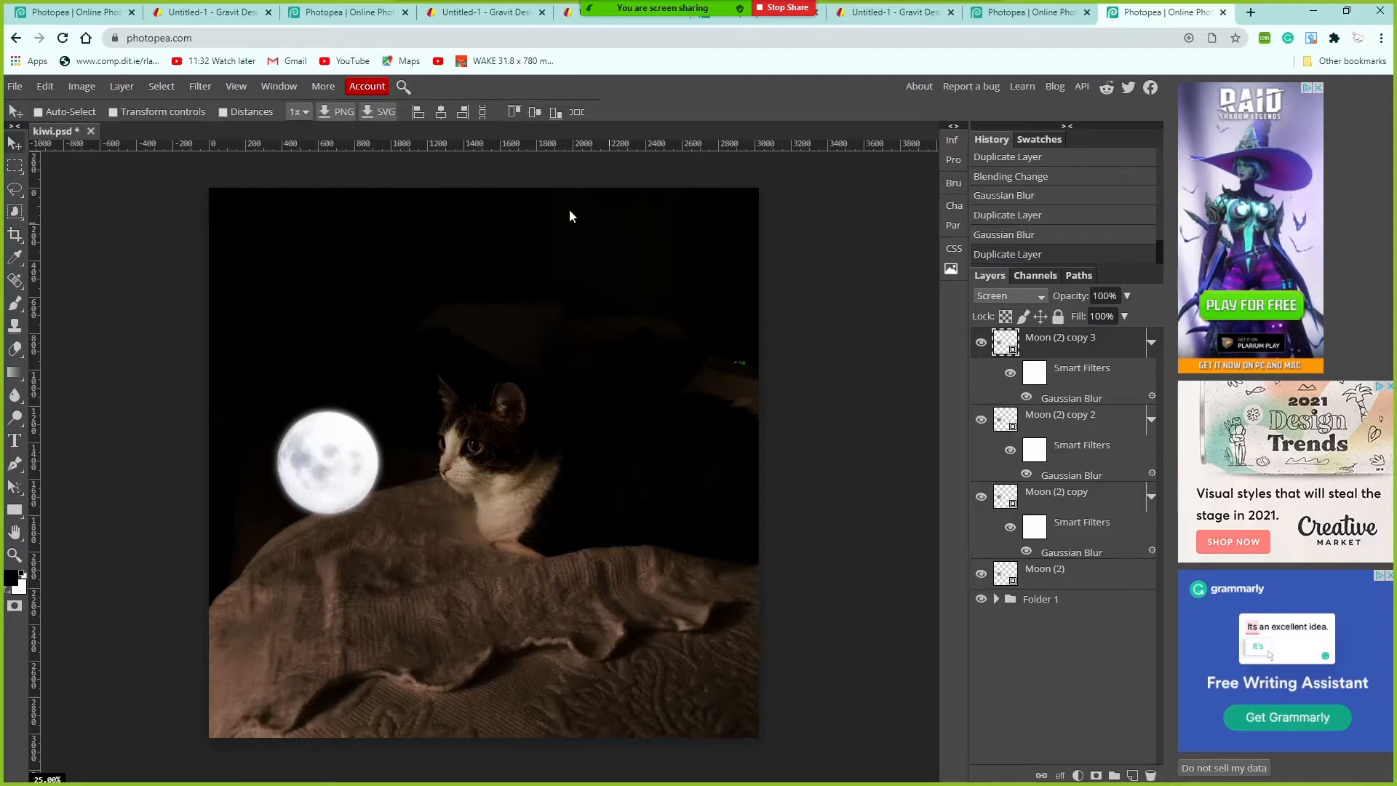
pyautogui.click(203, 87)
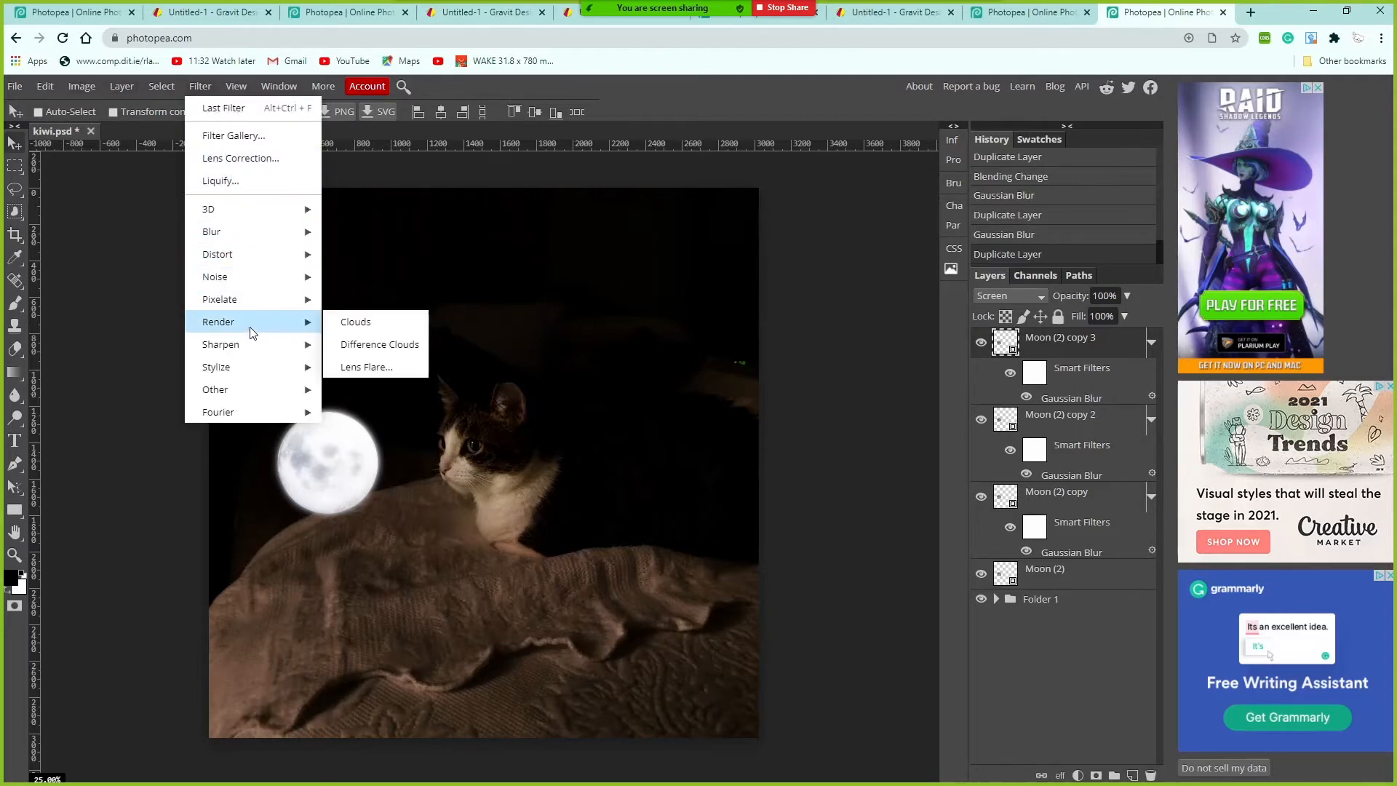
pyautogui.moveTo(264, 233)
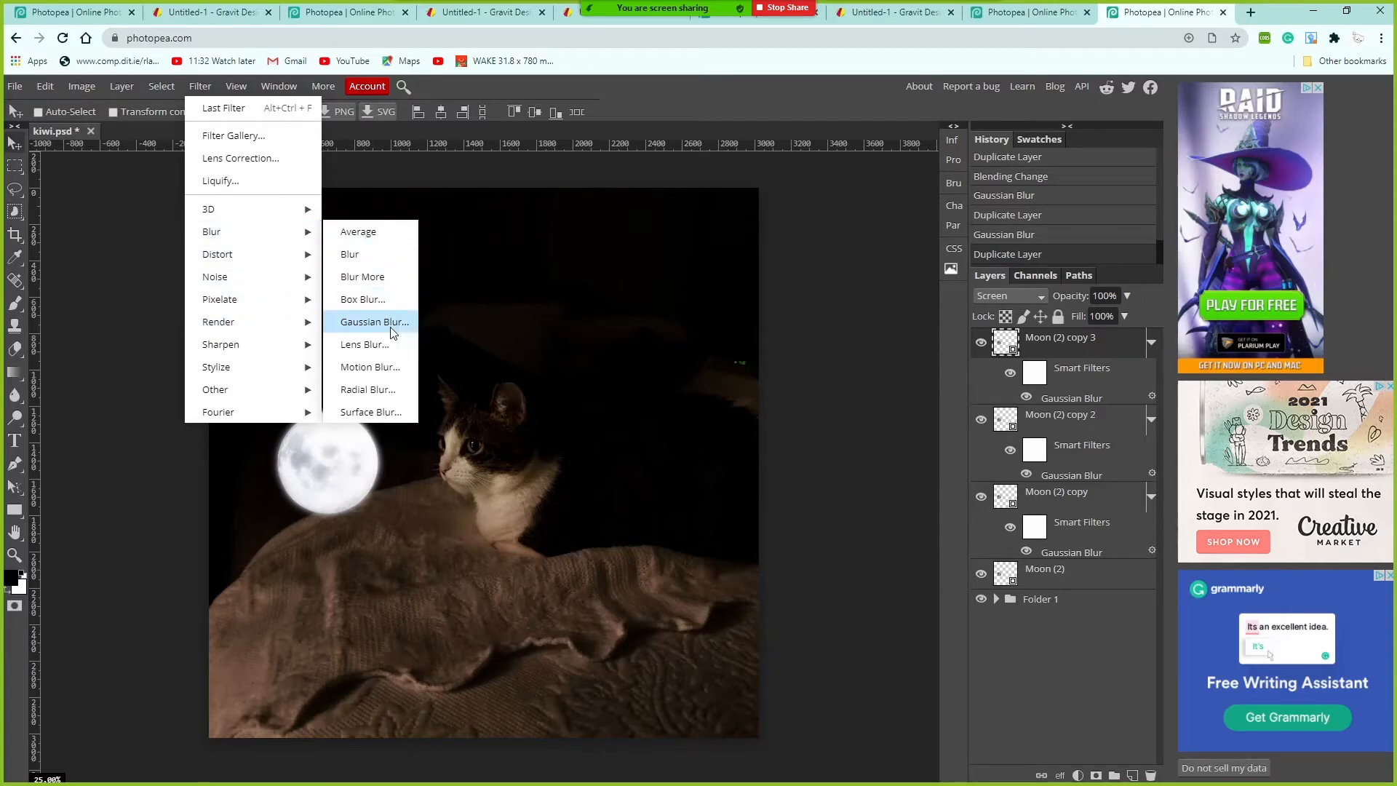
pyautogui.click(670, 98)
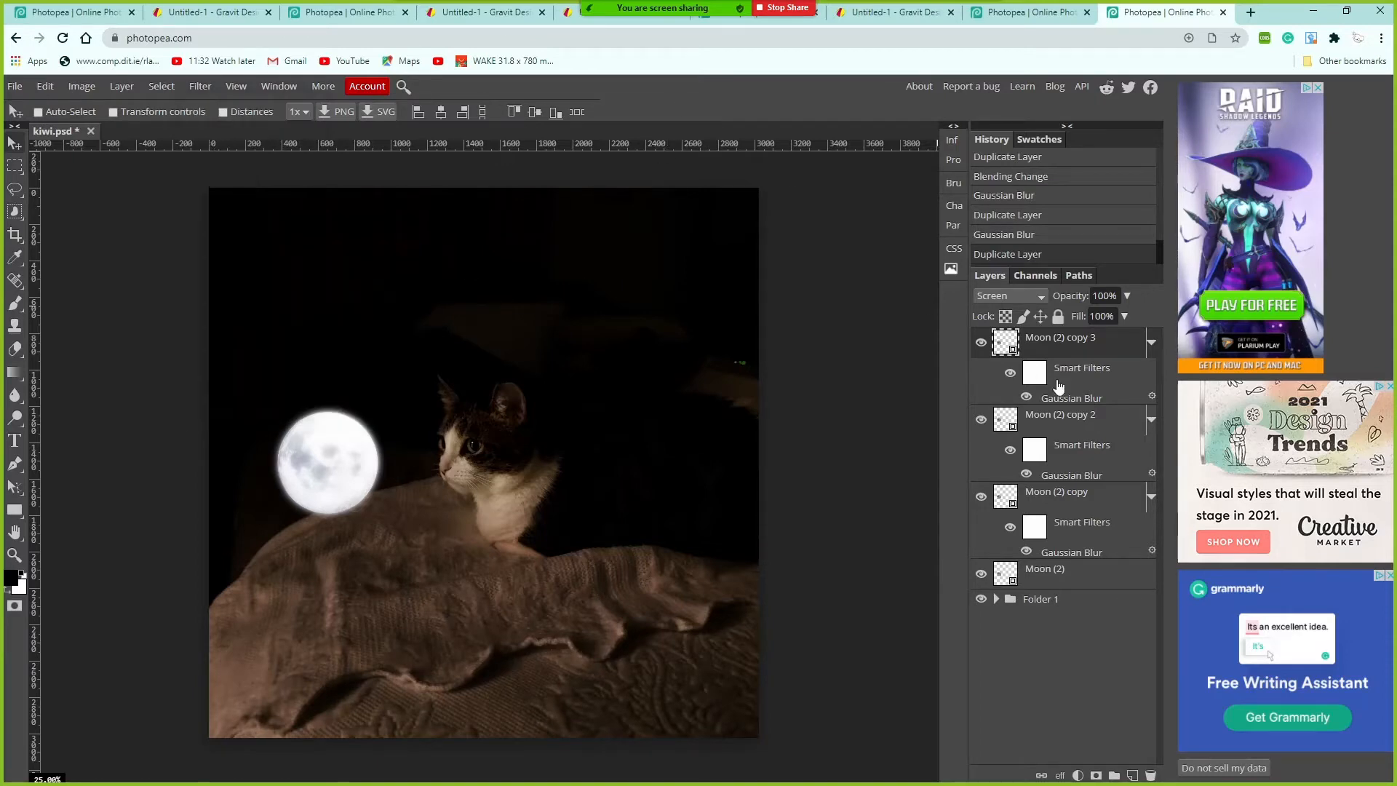
pyautogui.doubleClick(1097, 401)
pyautogui.moveTo(193, 246); pyautogui.dragTo(222, 249)
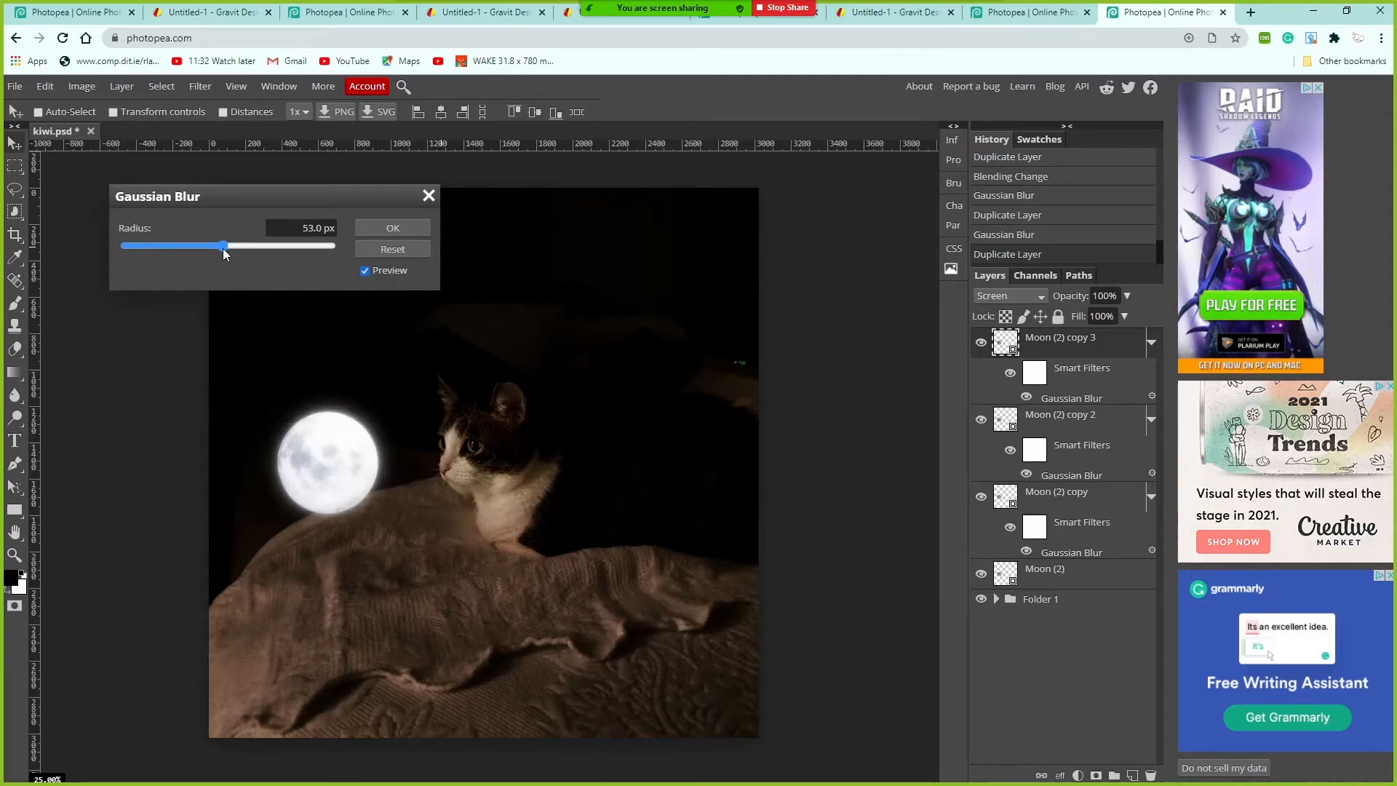
pyautogui.click(382, 229)
# Duplicate the Moon (2) copy 3 layer and set the new duplicate's Gaussian Blur radius to about 228 px
pyautogui.rightClick(1095, 354)
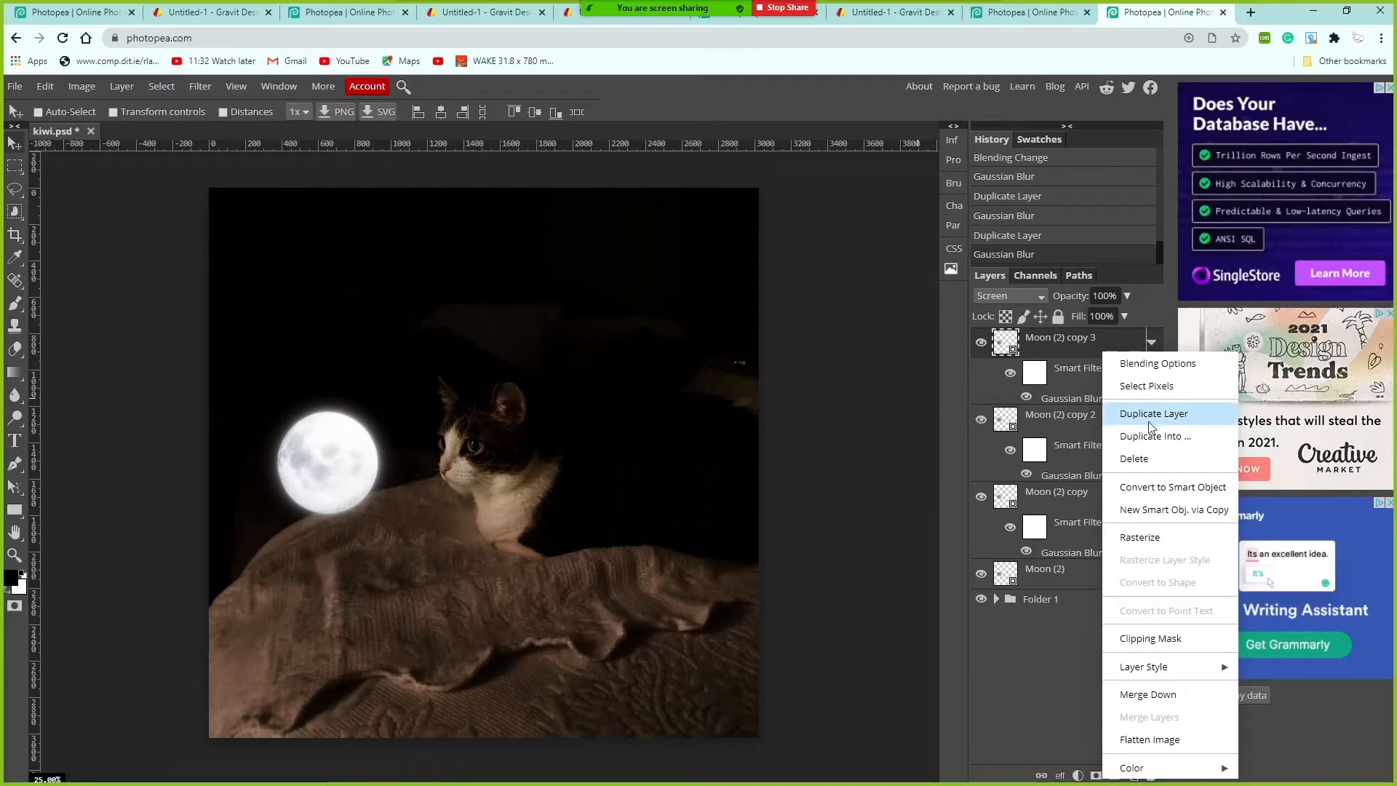
pyautogui.click(1151, 427)
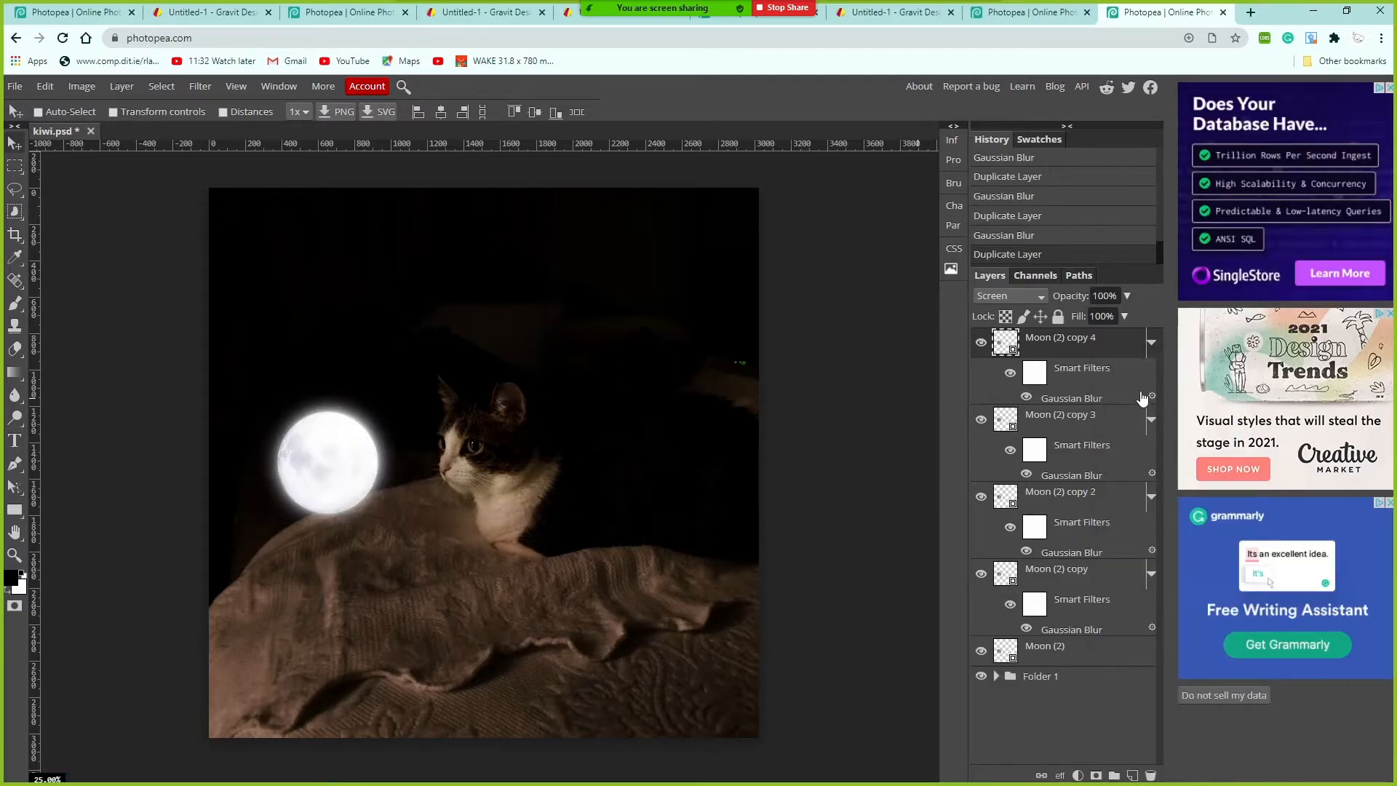
pyautogui.doubleClick(1091, 402)
pyautogui.moveTo(221, 245); pyautogui.dragTo(292, 249)
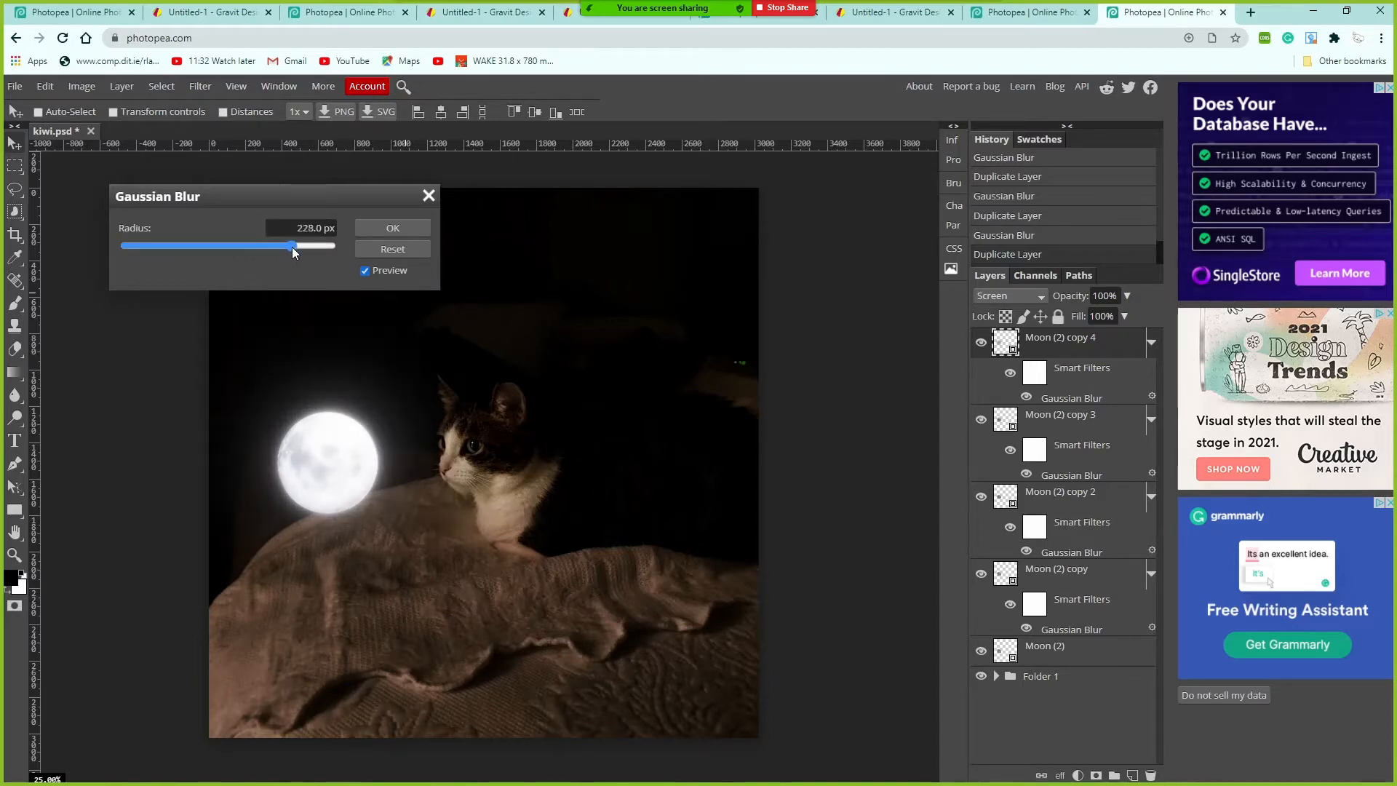
pyautogui.click(386, 228)
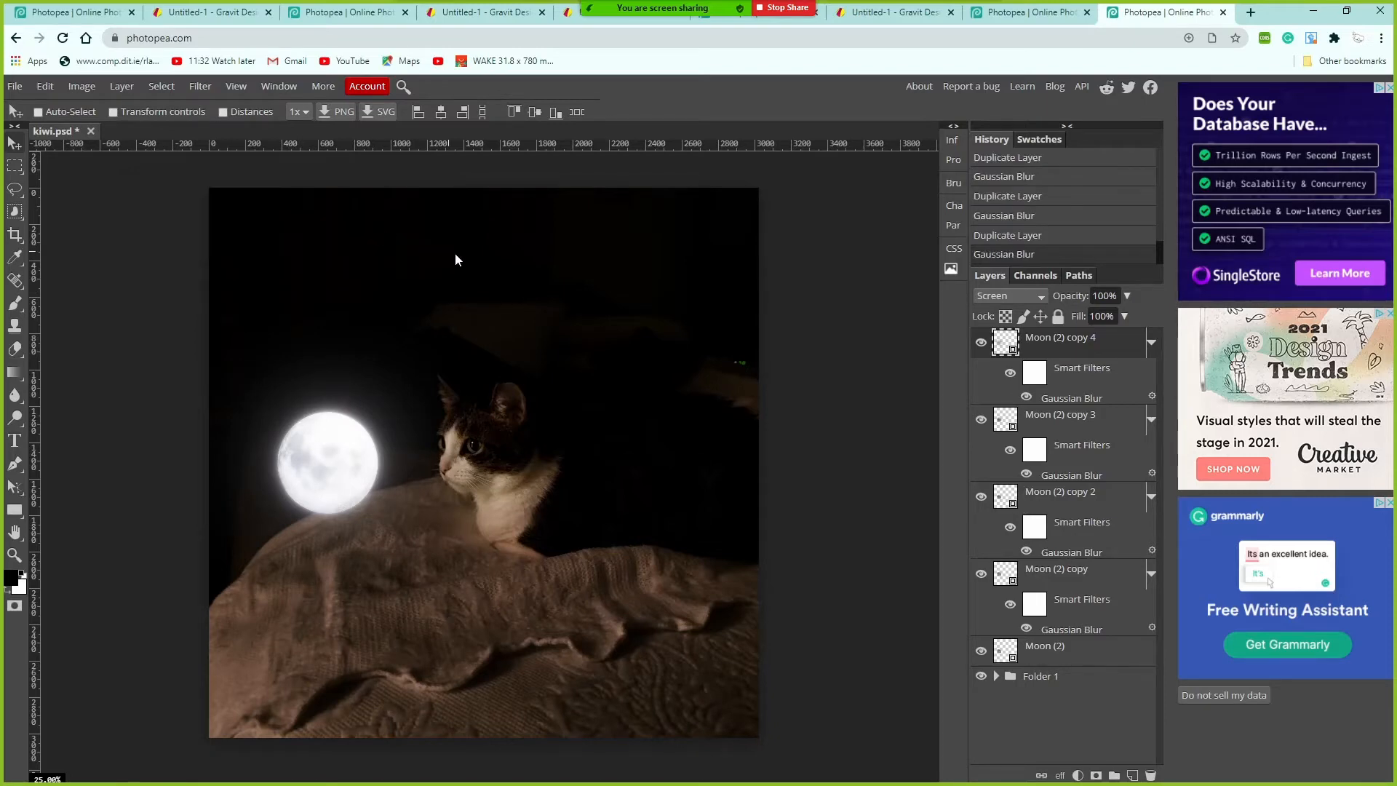
# Duplicate the Moon (2) copy 4 layer and set the new duplicate's Gaussian Blur radius to 400 px
pyautogui.rightClick(1113, 346)
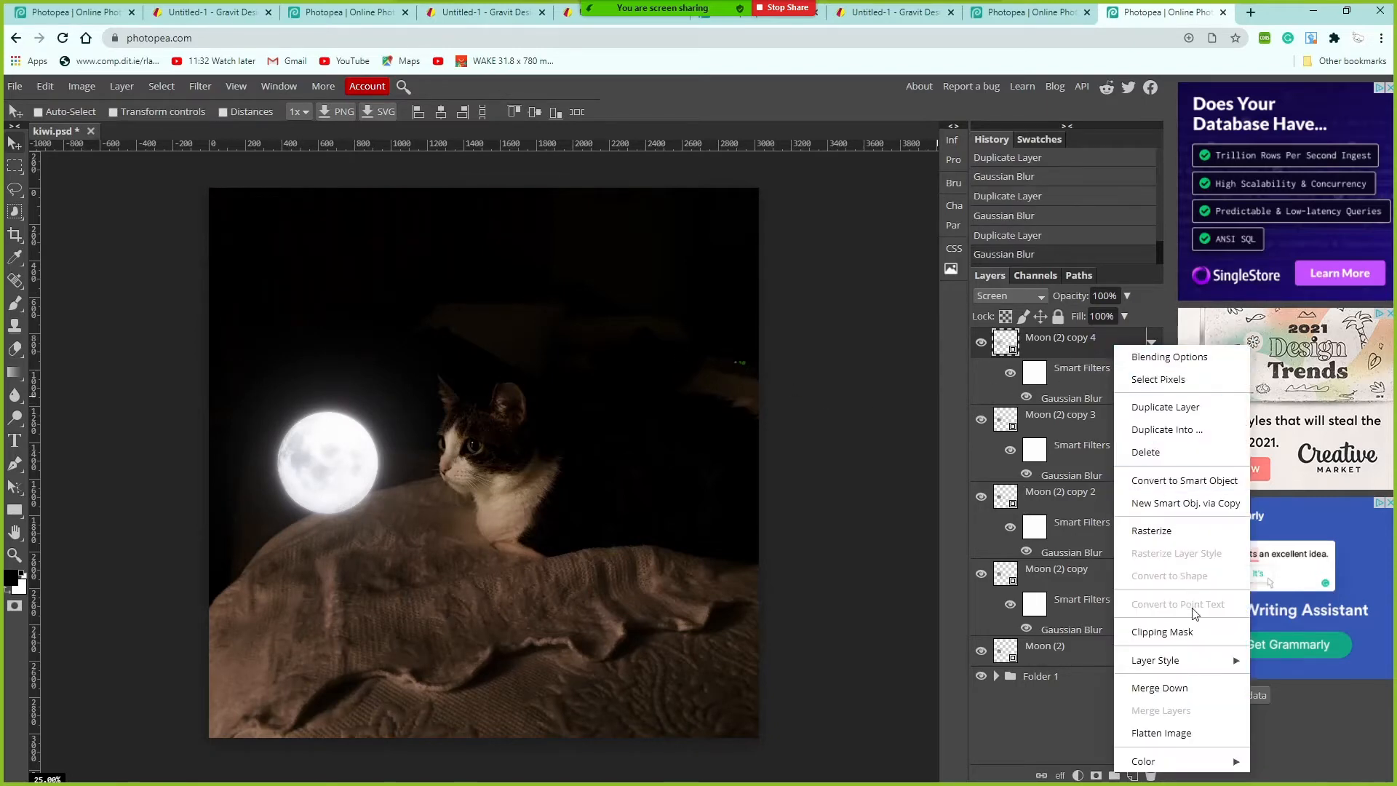
pyautogui.click(1165, 406)
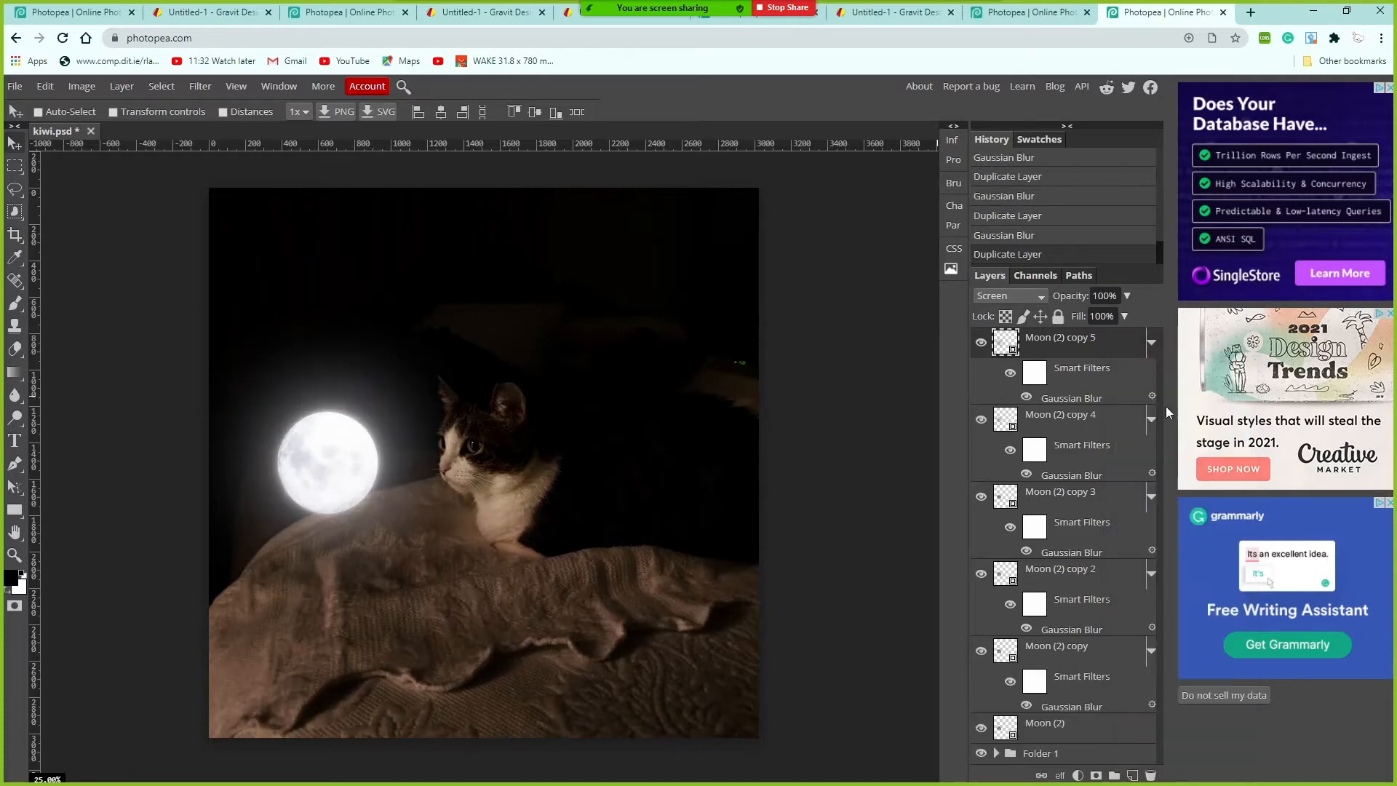
pyautogui.doubleClick(1082, 393)
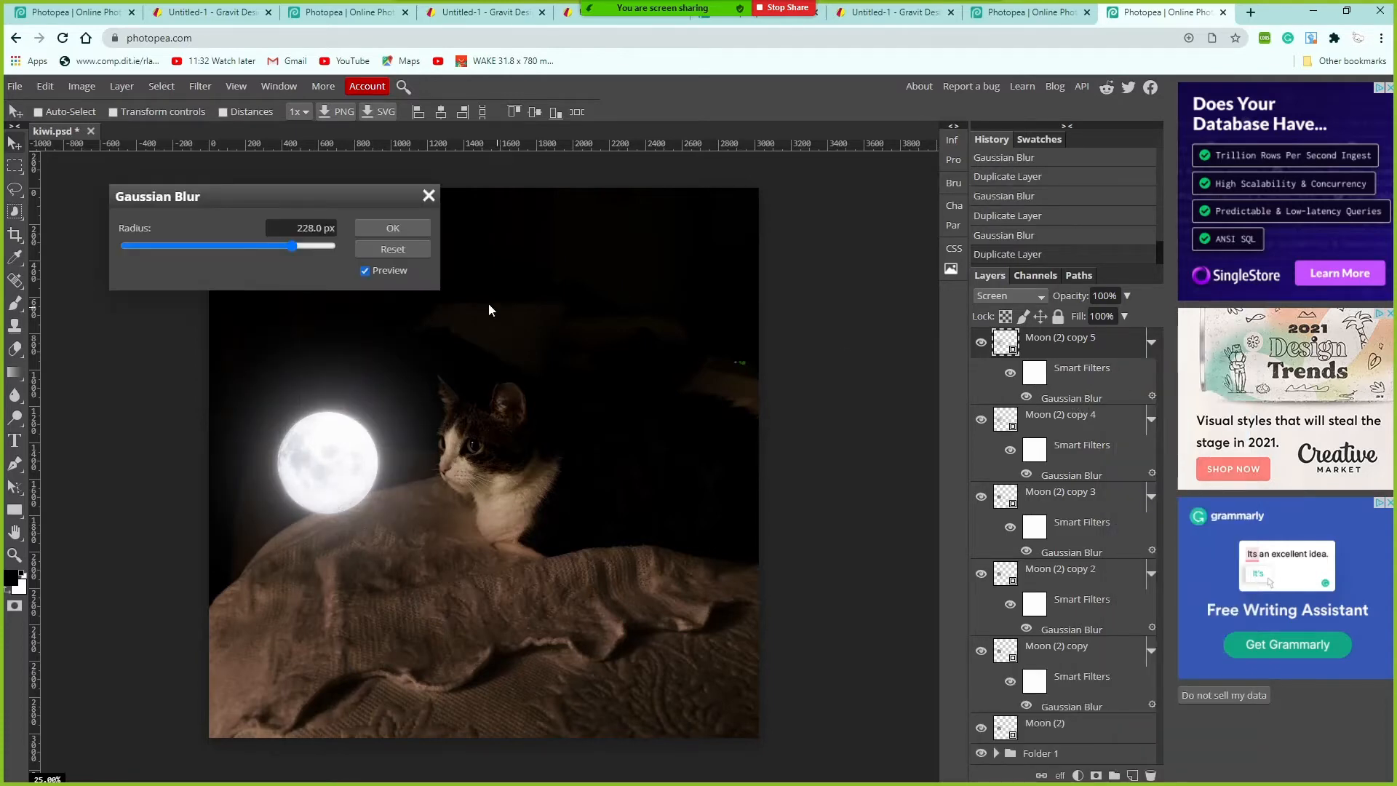
pyautogui.moveTo(300, 246); pyautogui.dragTo(332, 247)
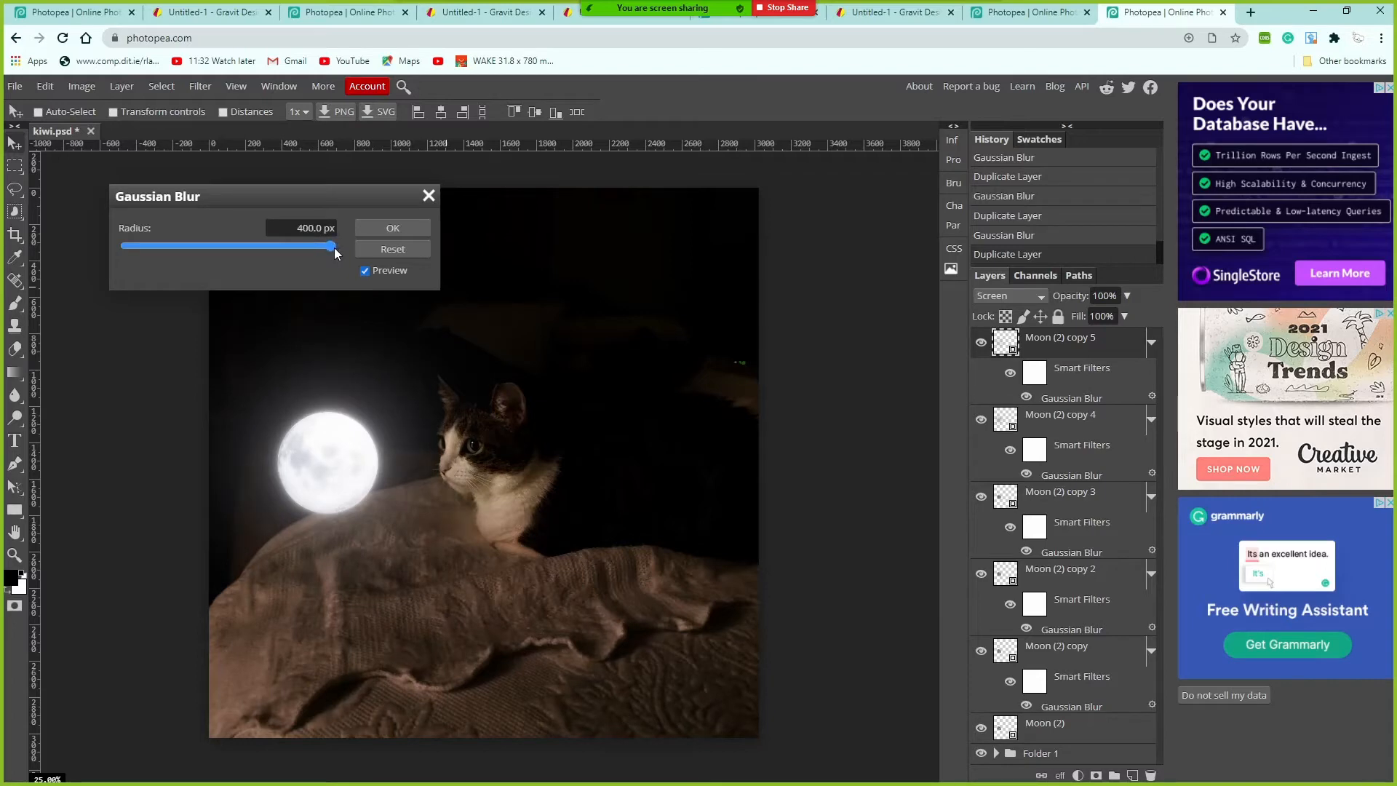
pyautogui.click(389, 228)
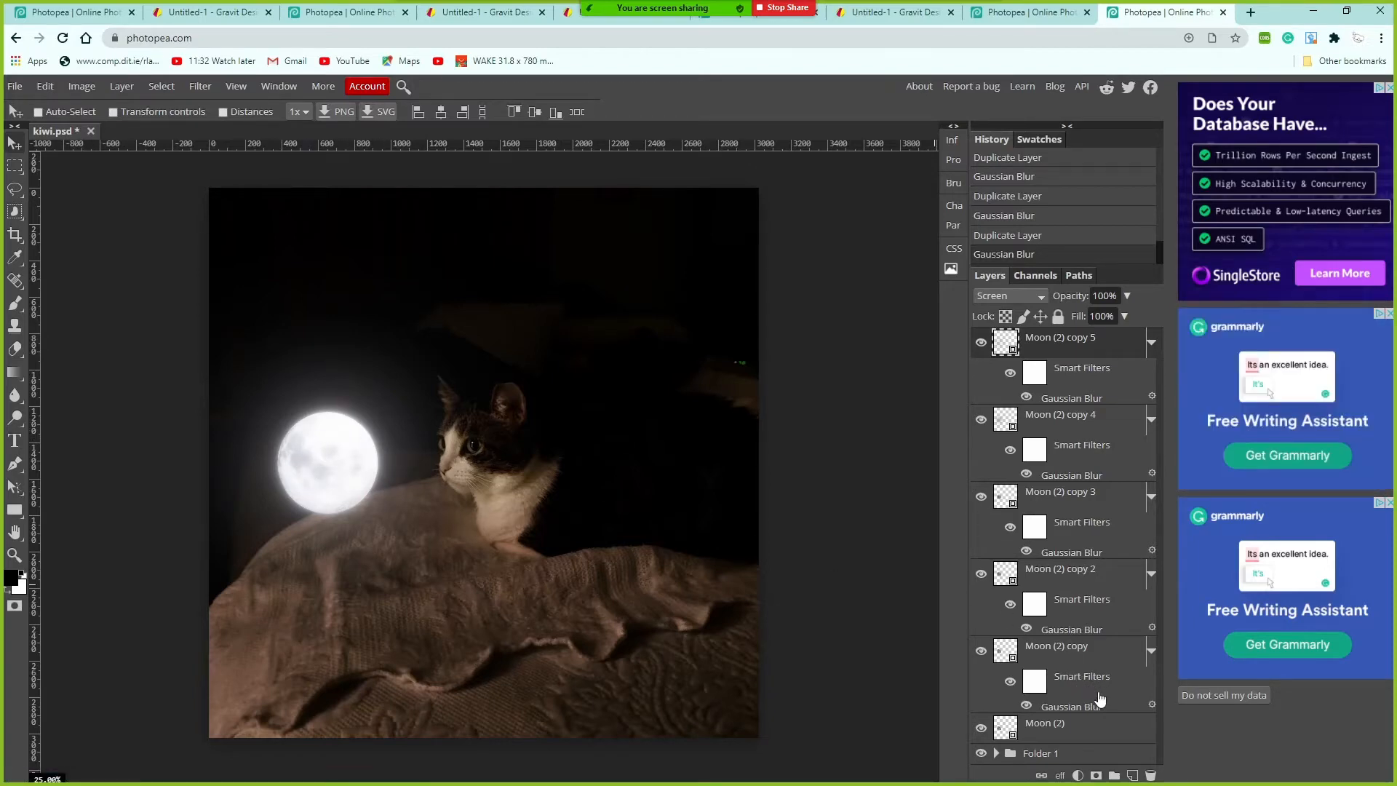
# Duplicate the original unblurred Moon (2) layer and move the duplicate above all other layers in the stack
pyautogui.click(1079, 732)
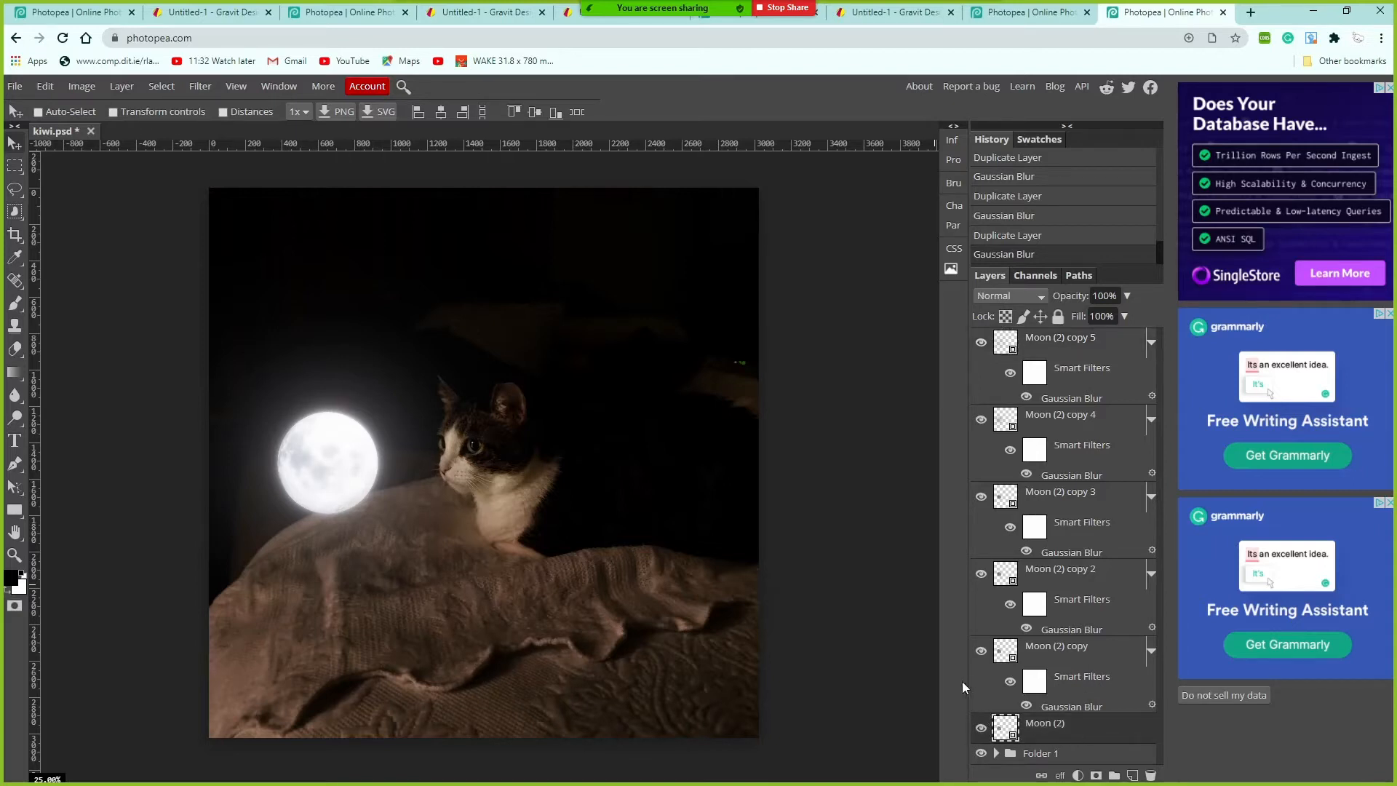
pyautogui.rightClick(1091, 733)
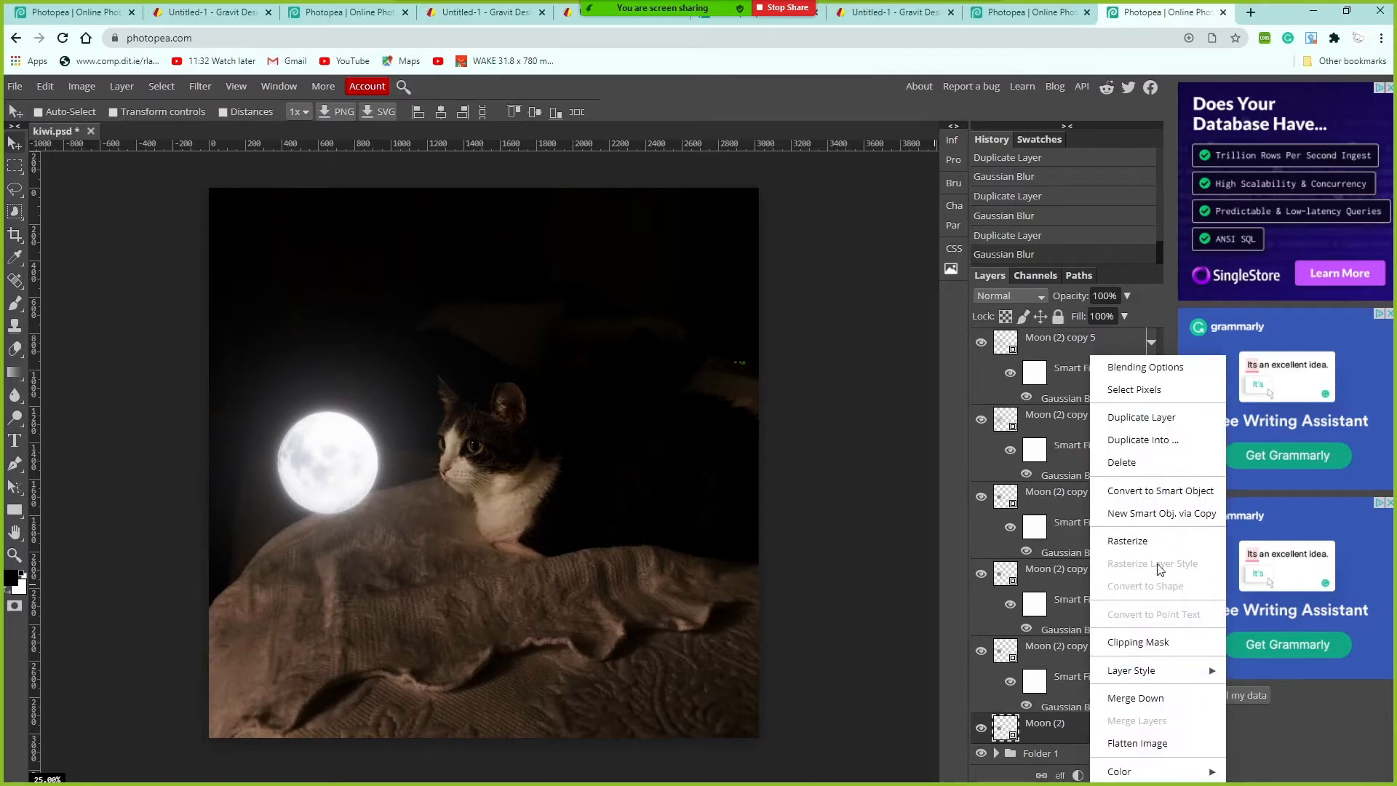
pyautogui.click(1150, 417)
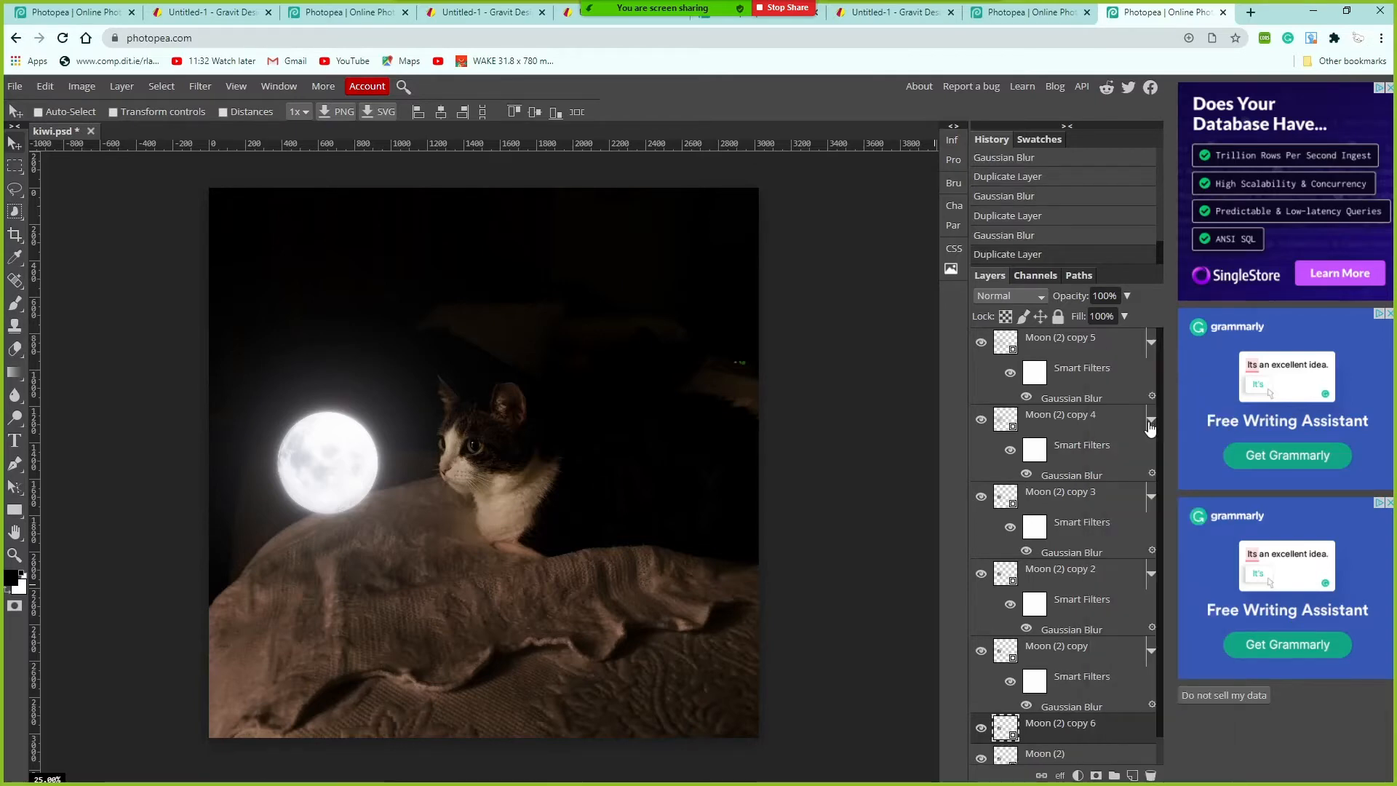
pyautogui.moveTo(1111, 730); pyautogui.dragTo(1120, 328)
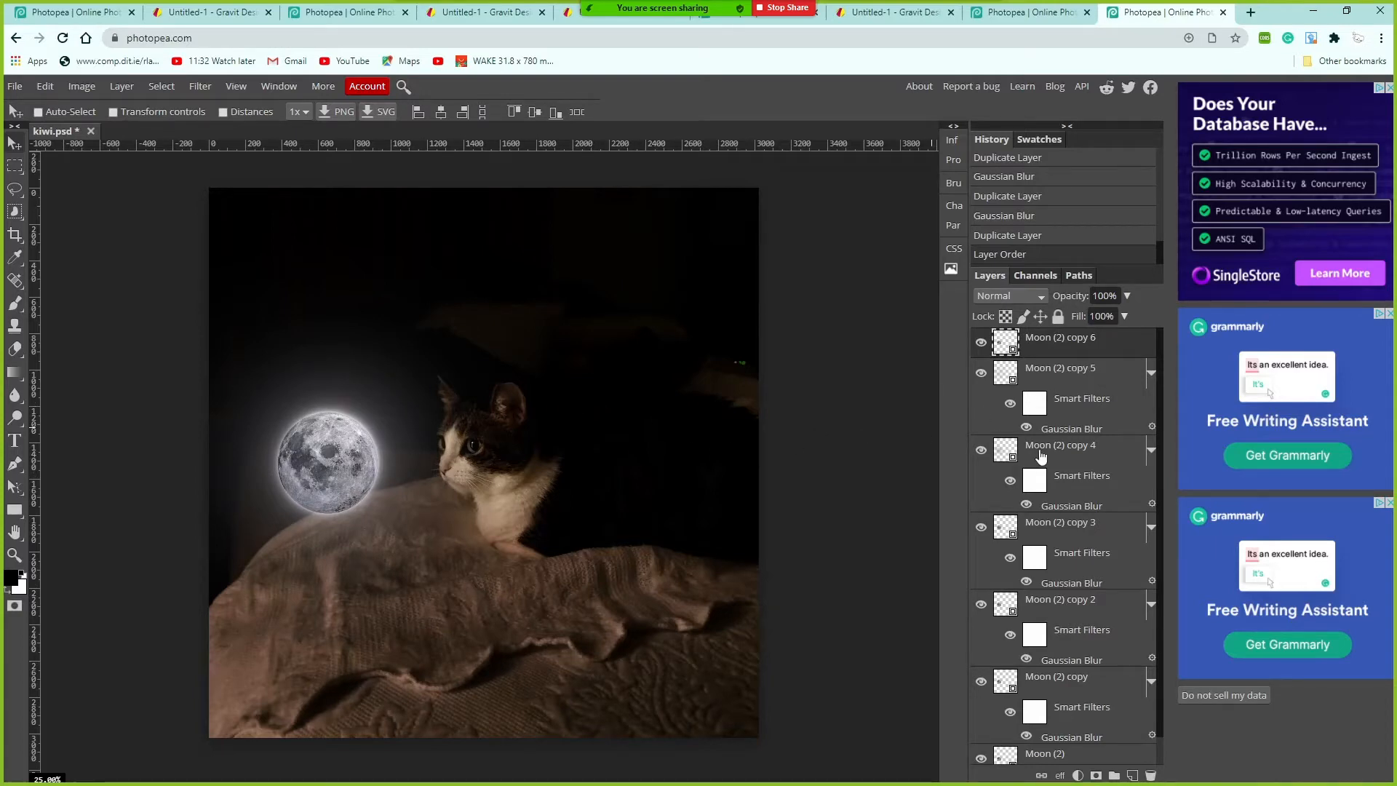
# Set the topmost Moon (2) copy 6 layer to the Hard Light blend mode at 50% opacity
pyautogui.click(1023, 297)
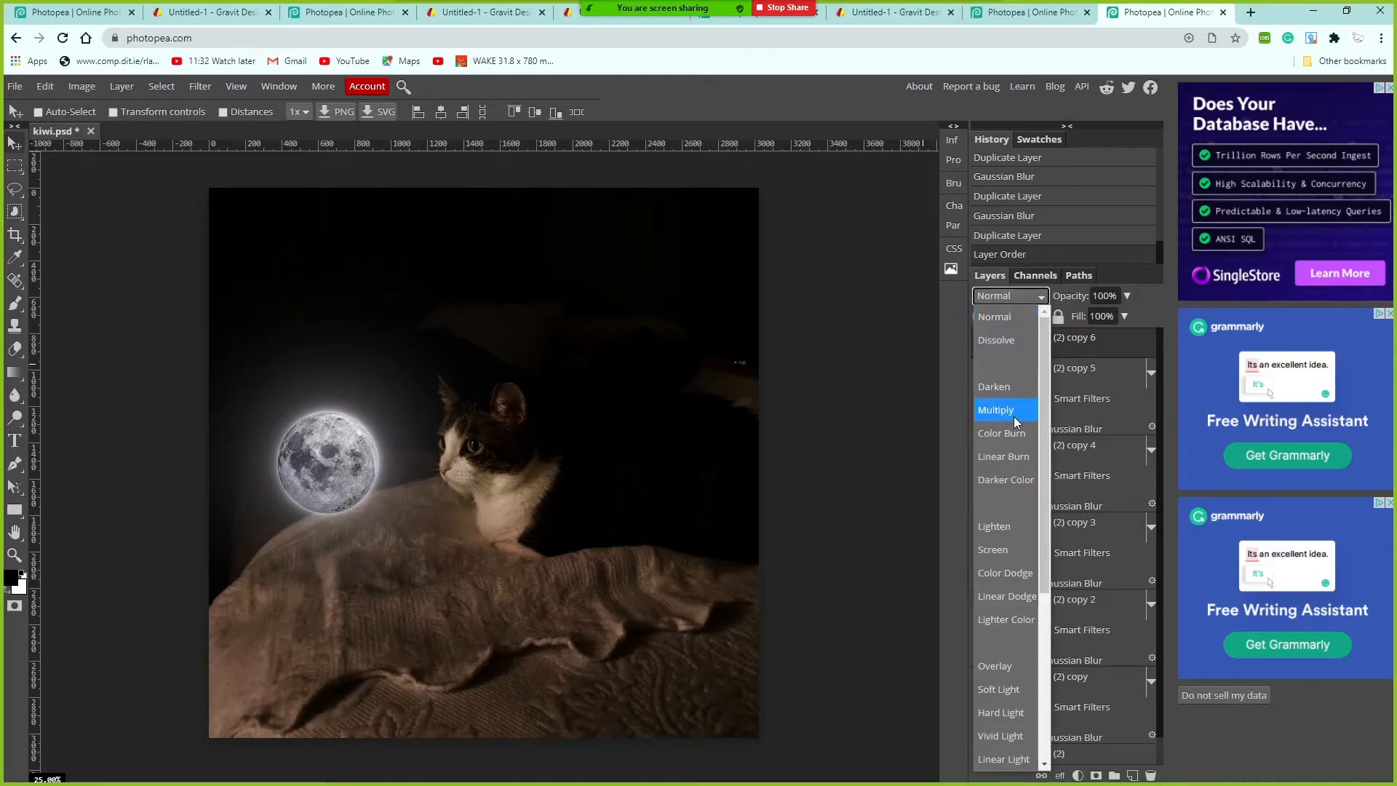
pyautogui.click(1017, 717)
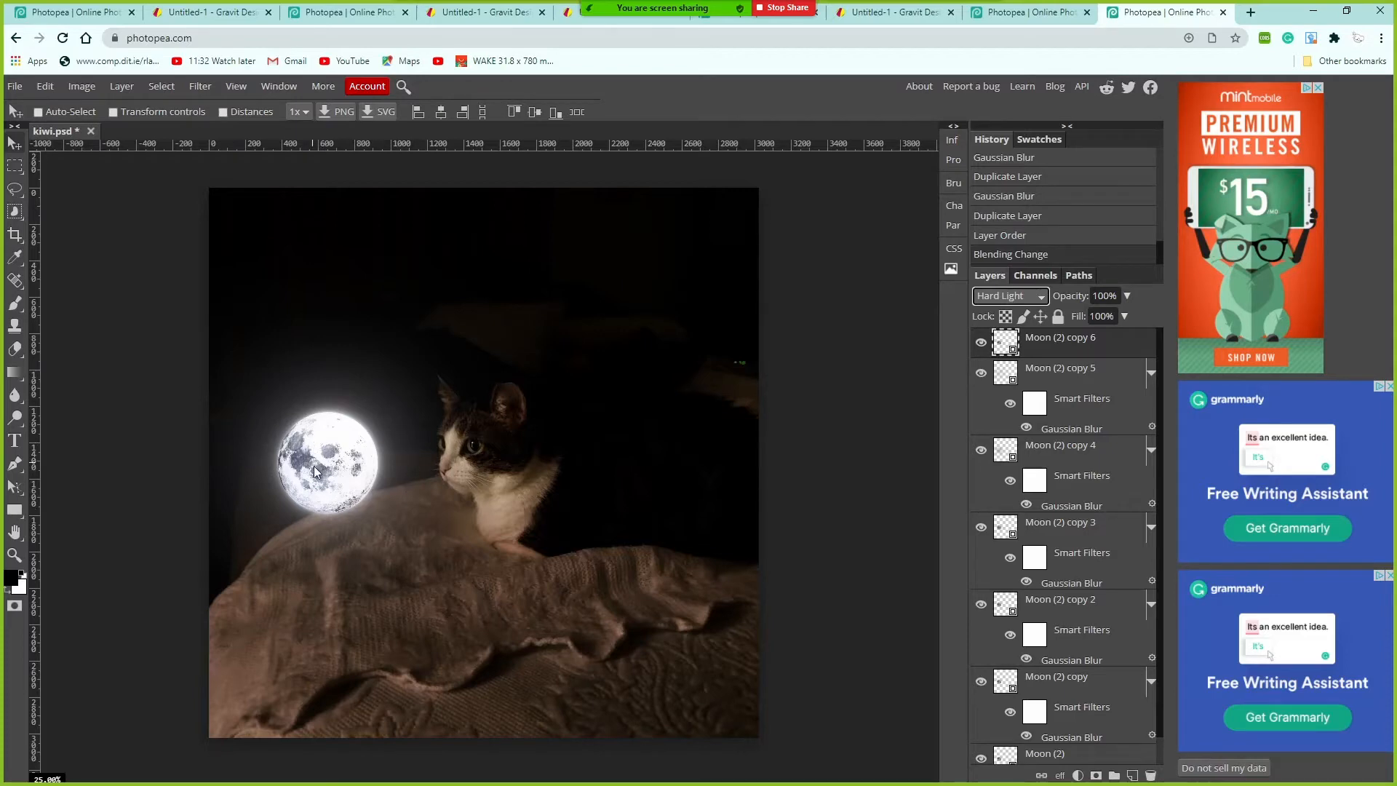
pyautogui.click(1127, 296)
pyautogui.moveTo(1137, 317); pyautogui.dragTo(1094, 316)
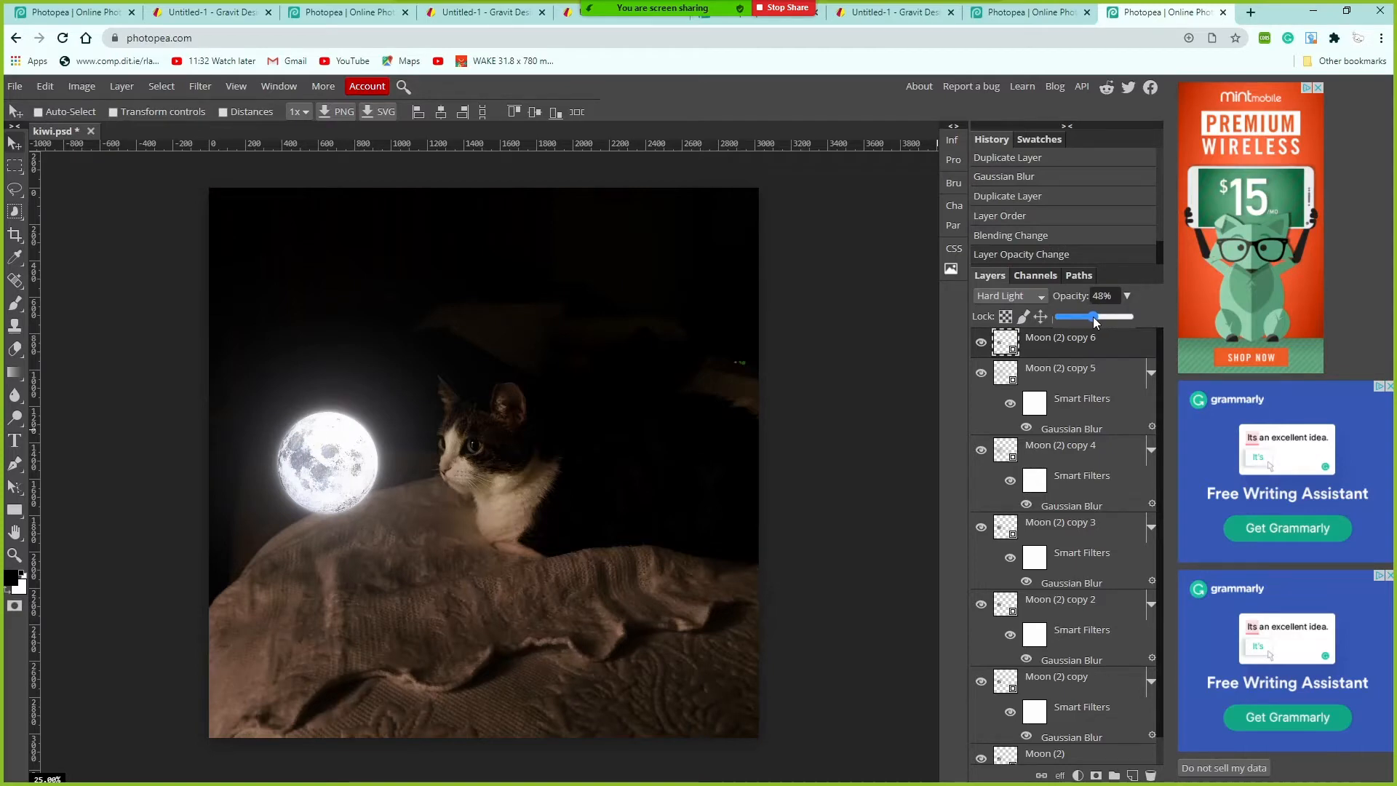
pyautogui.click(1137, 351)
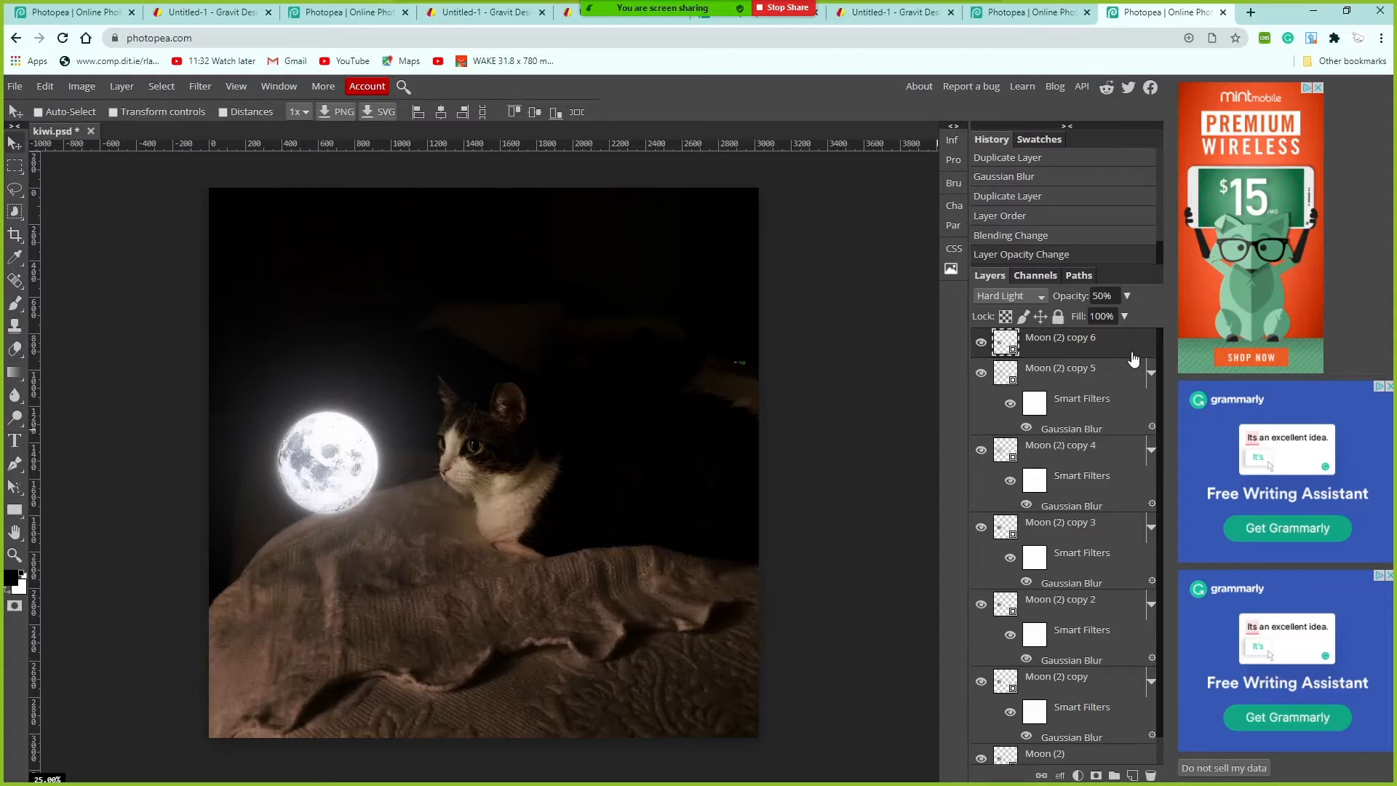
# Group all the Moon layers, from Moon (2) copy 6 down to Moon (2), into a folder named moon
pyautogui.scroll(-1, 1112, 467)
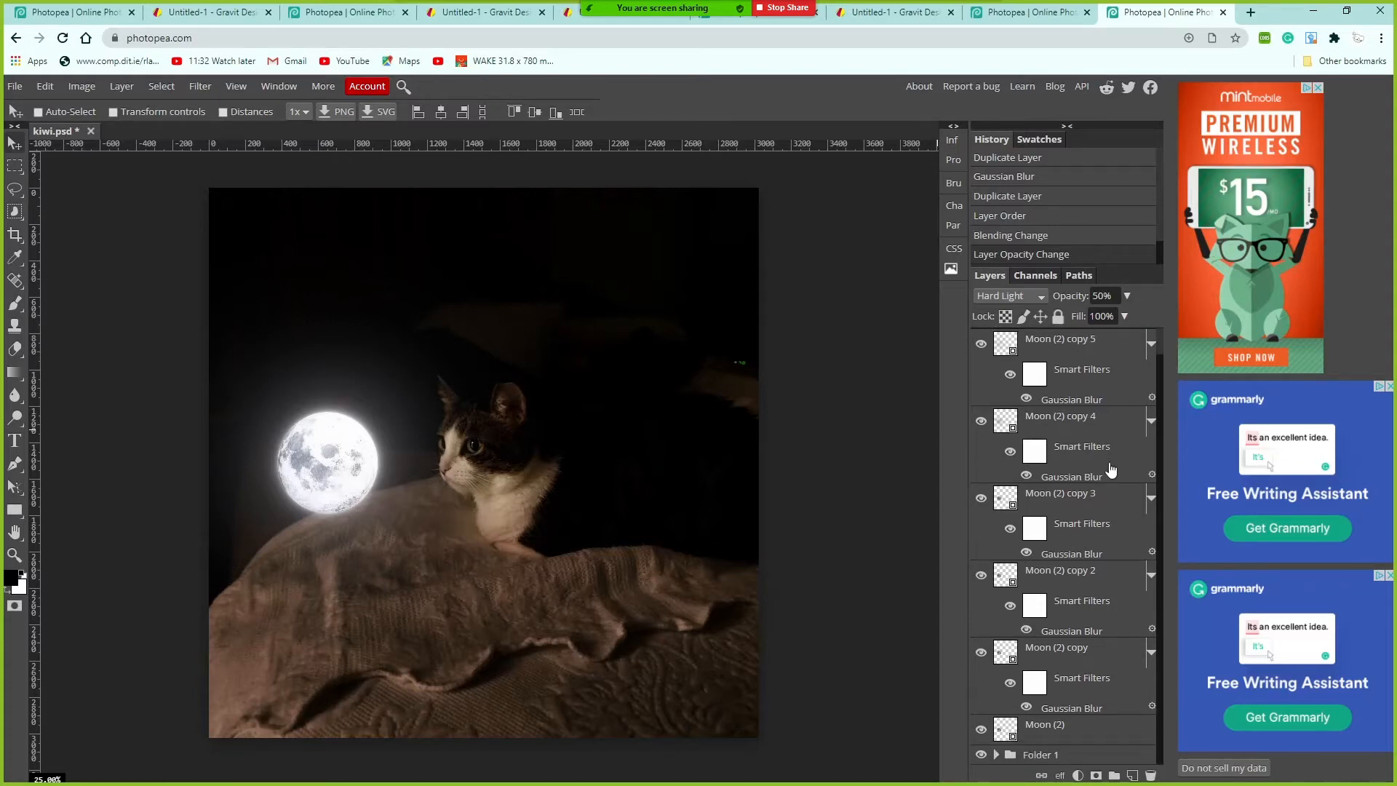
pyautogui.click(1093, 737)
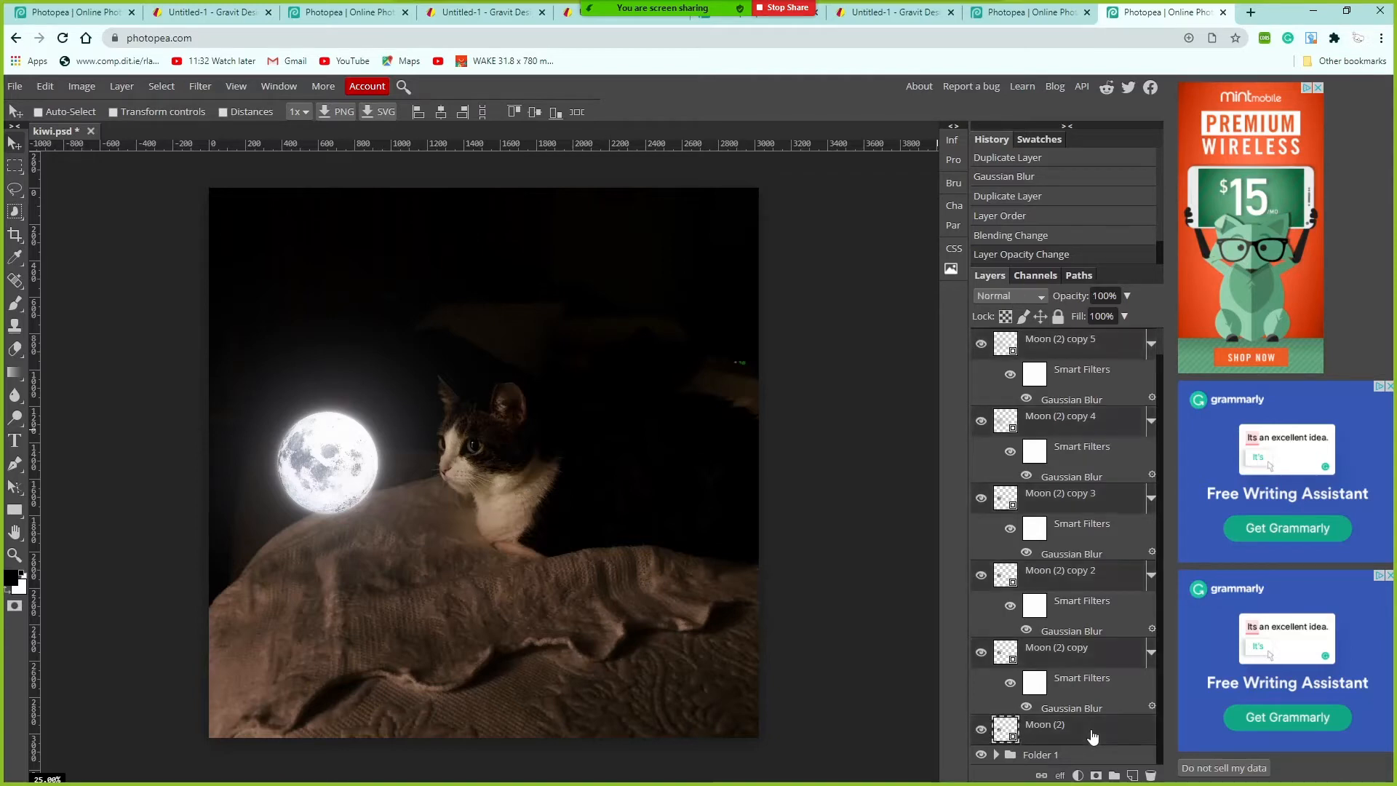
pyautogui.click(1115, 776)
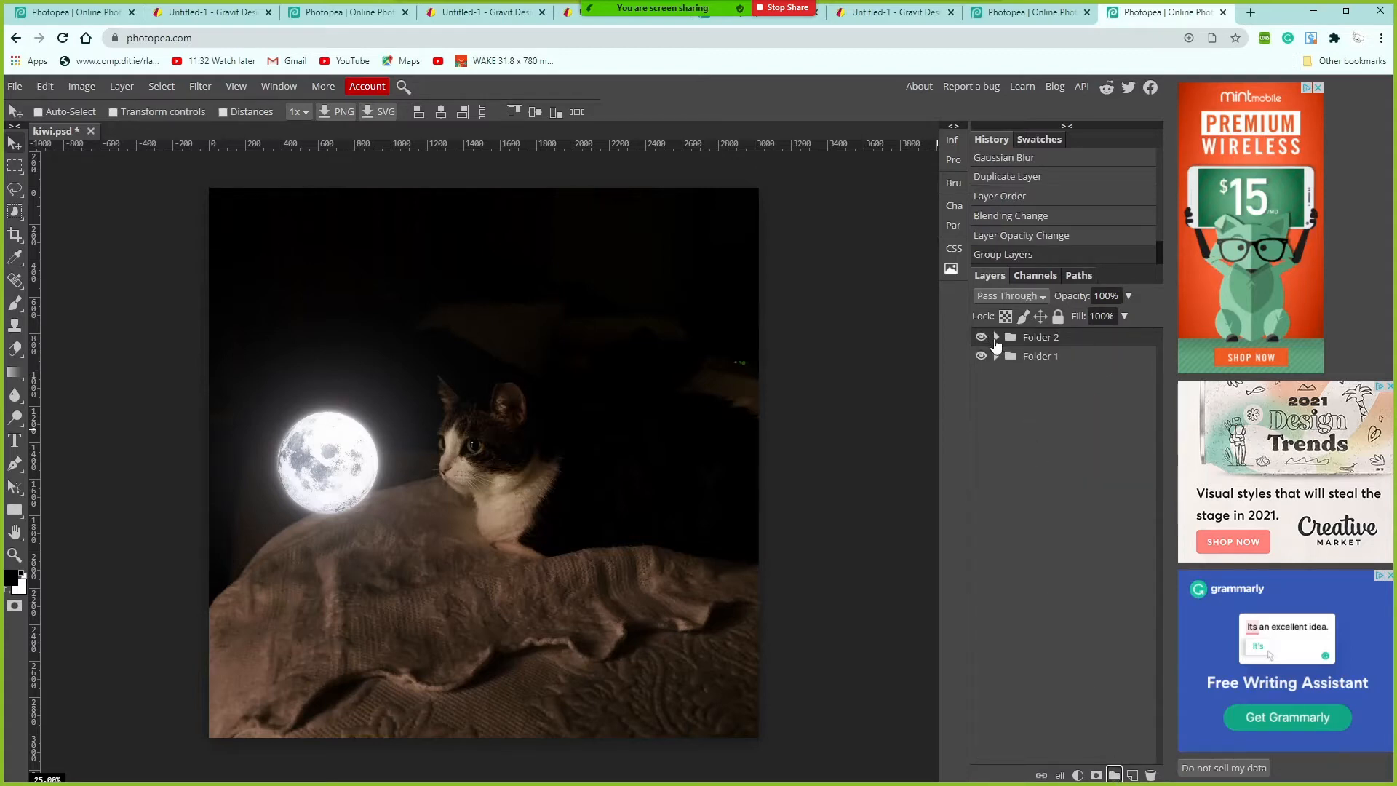
pyautogui.doubleClick(1056, 340)
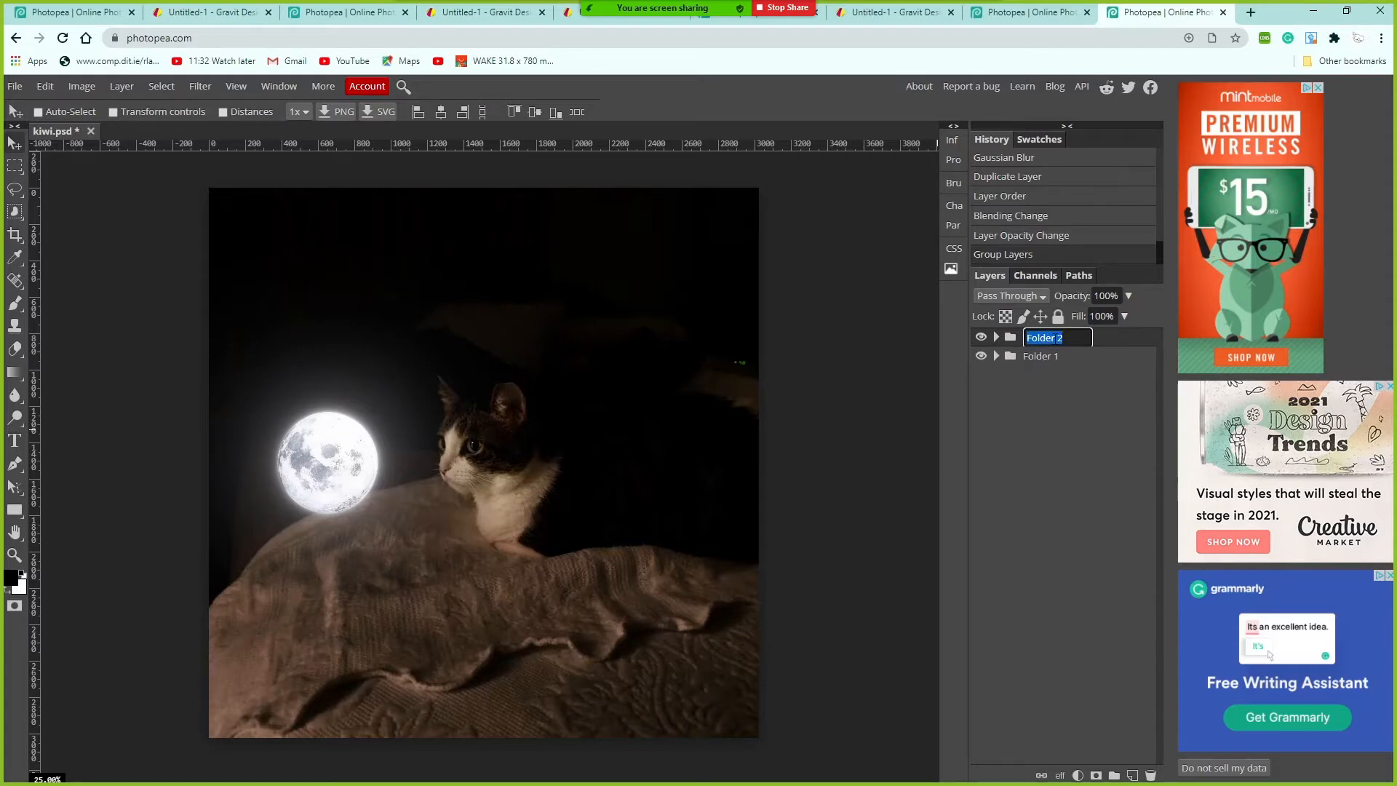
pyautogui.write('moon')
pyautogui.press('Return')
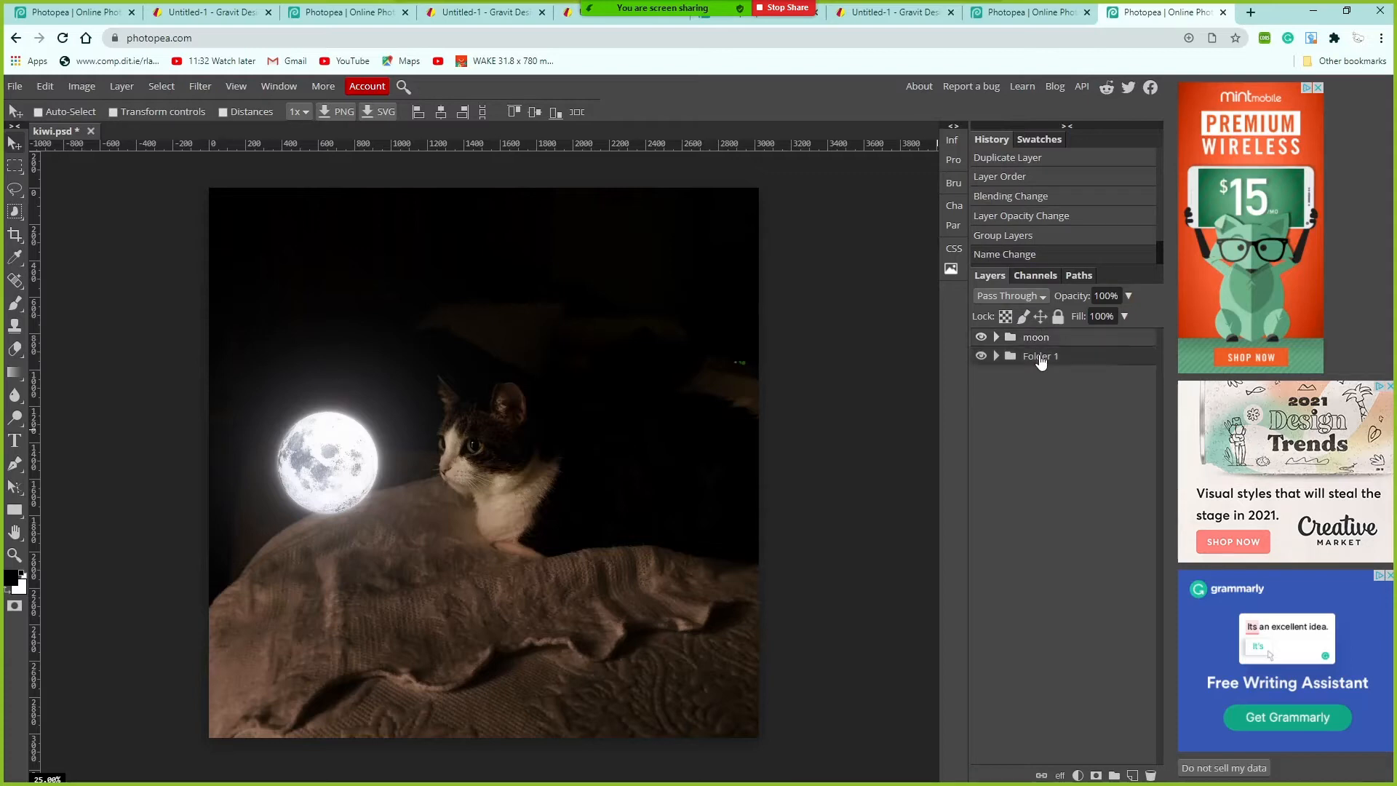
# Rename Folder 1 as kiwi
pyautogui.doubleClick(1041, 356)
pyautogui.write('ca')
pyautogui.write('kiwi')
pyautogui.press('Return')
# Add a Hue/Saturation adjustment layer with Colorize enabled, hue -180 and saturation 34, and clip it to the moon folder
pyautogui.click(1068, 342)
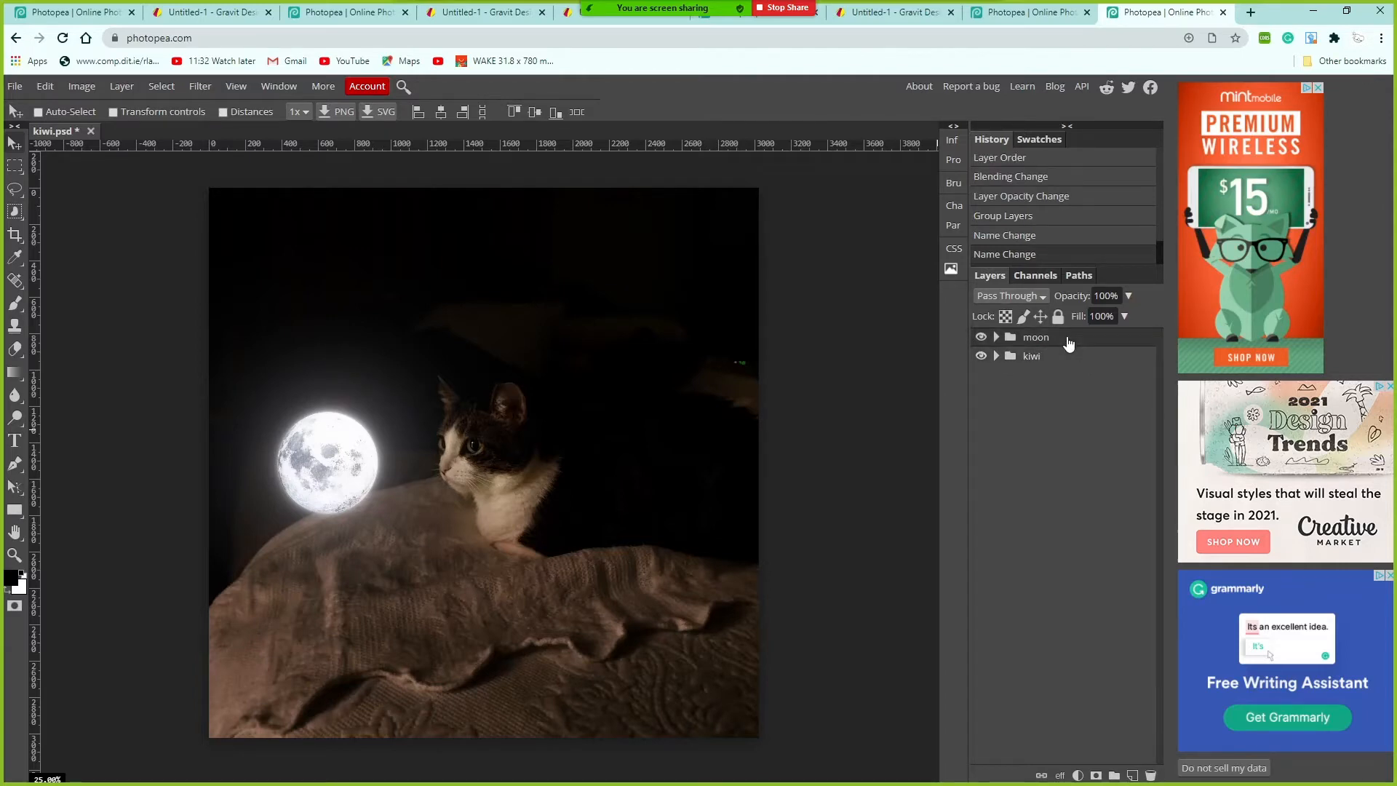
pyautogui.click(1078, 776)
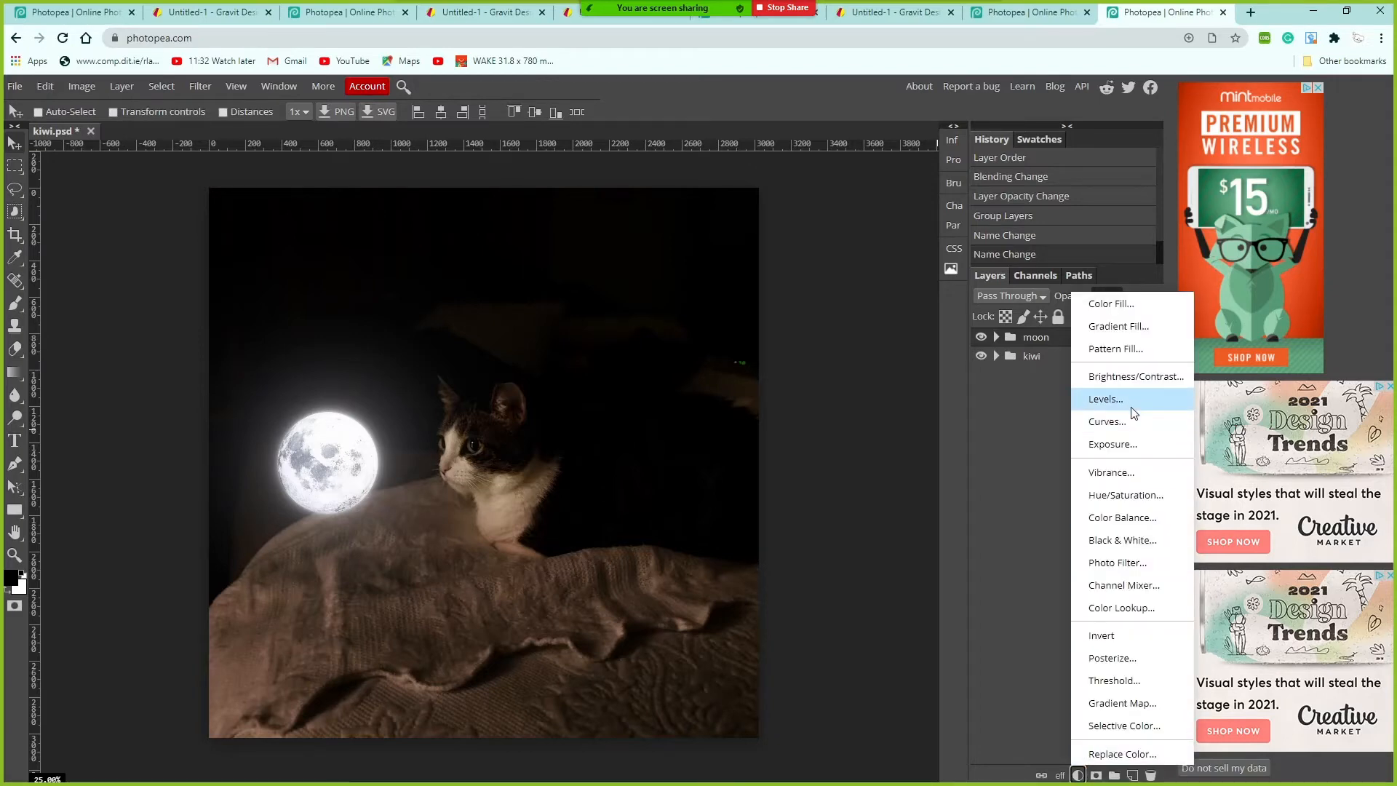
pyautogui.click(1132, 497)
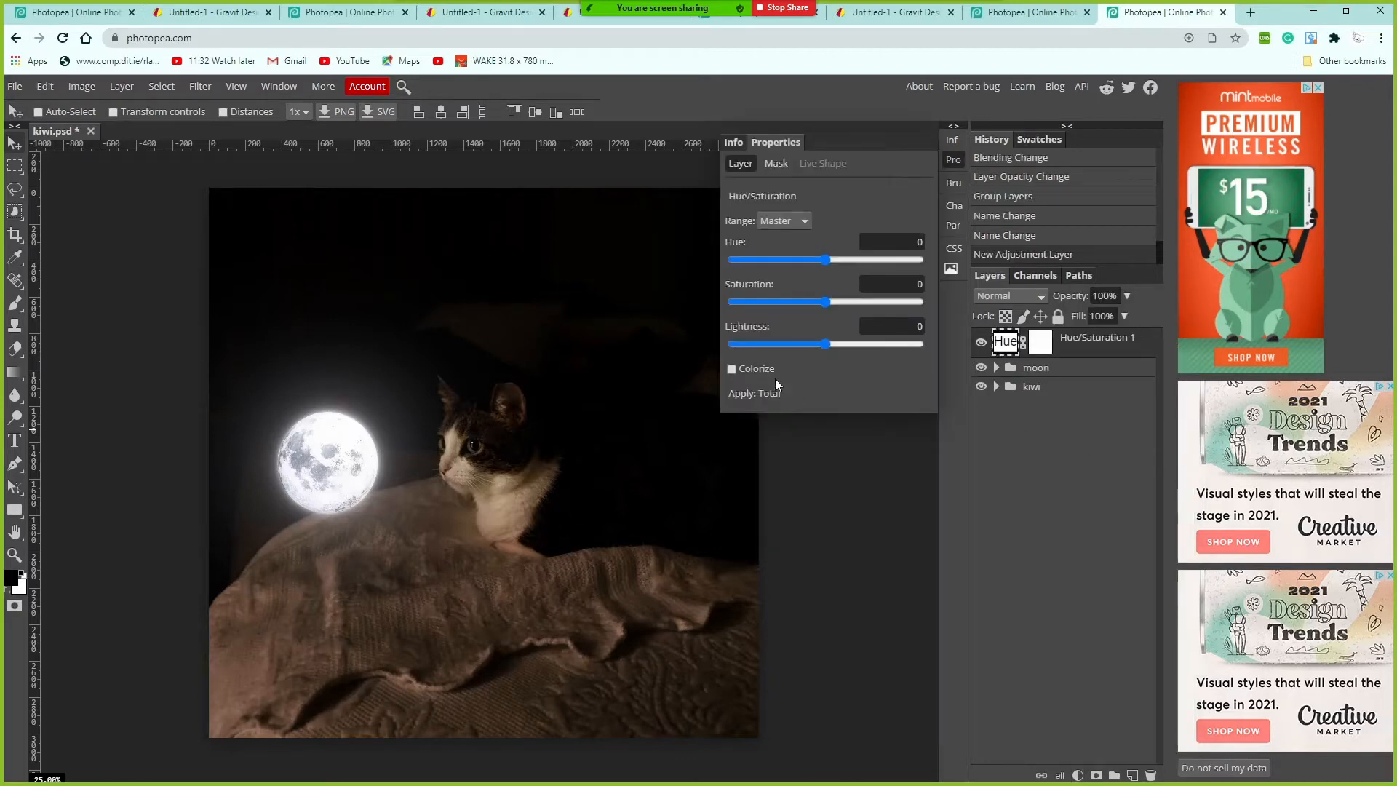
pyautogui.click(732, 369)
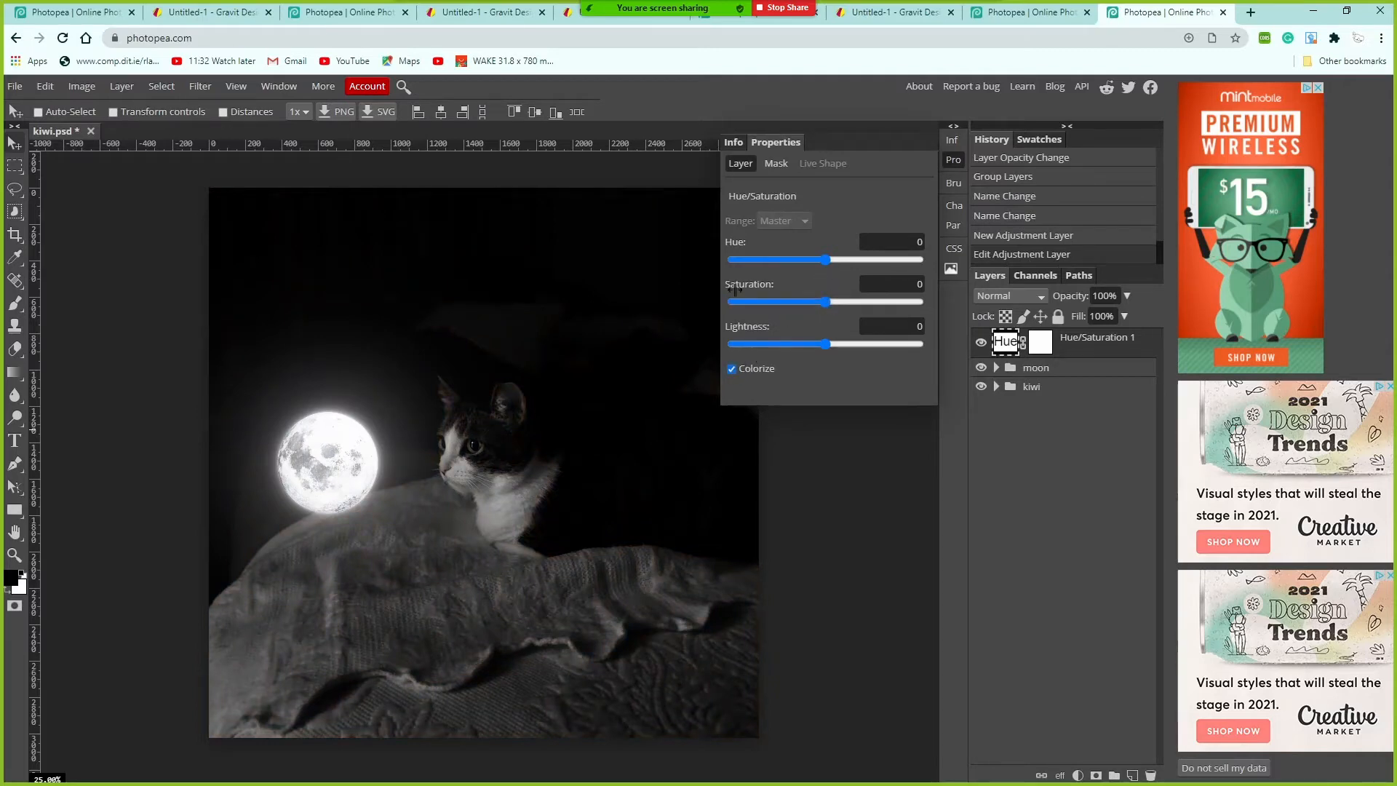
pyautogui.moveTo(826, 302); pyautogui.dragTo(850, 304)
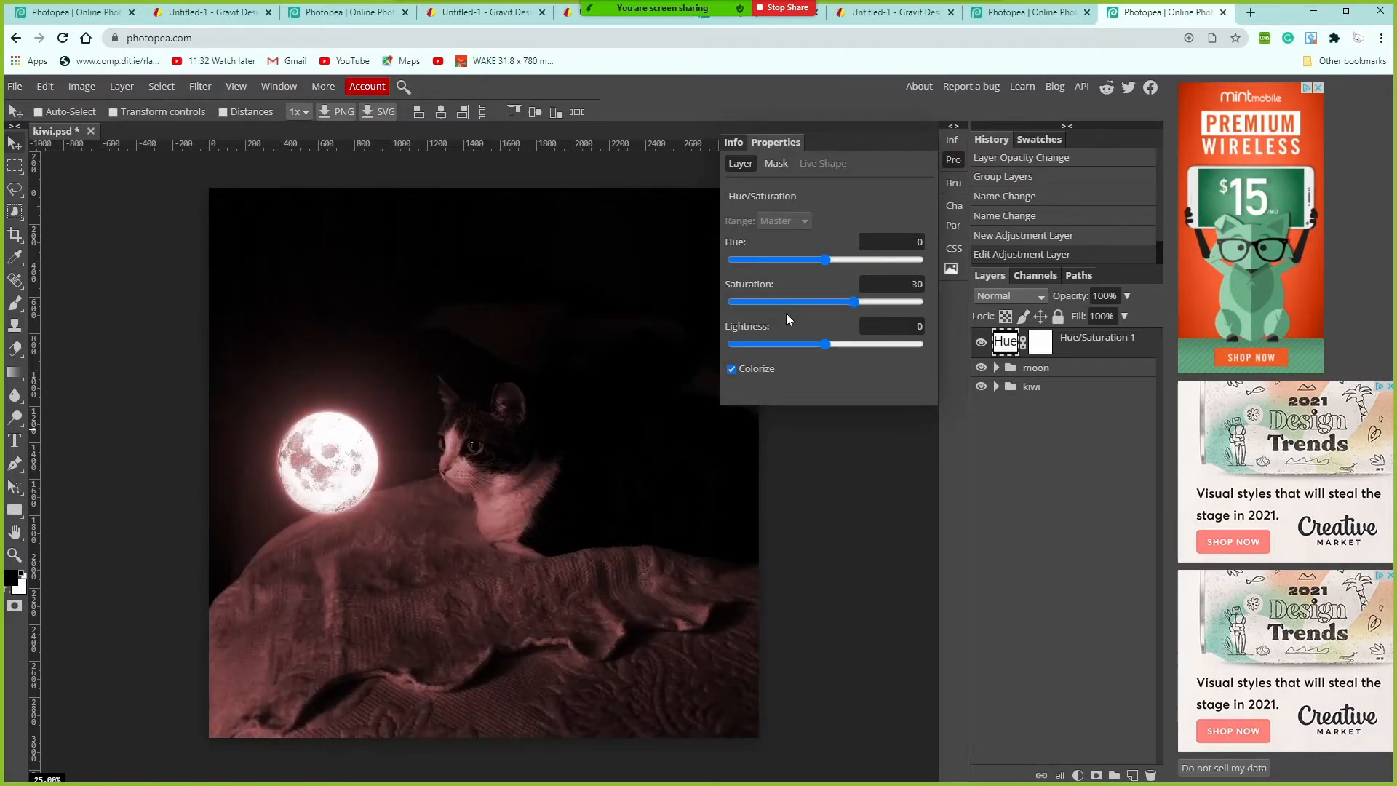
pyautogui.moveTo(854, 302); pyautogui.dragTo(719, 266)
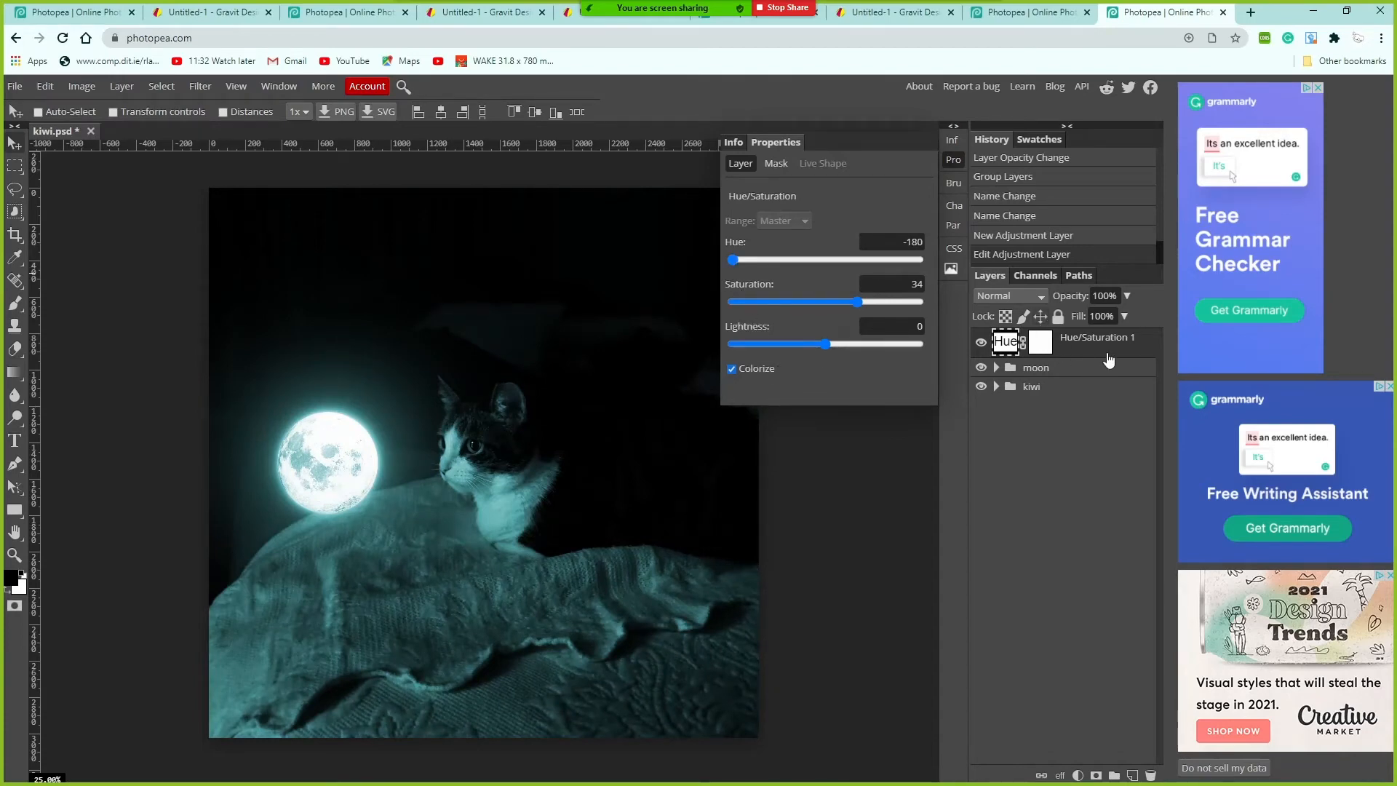
pyautogui.click(953, 163)
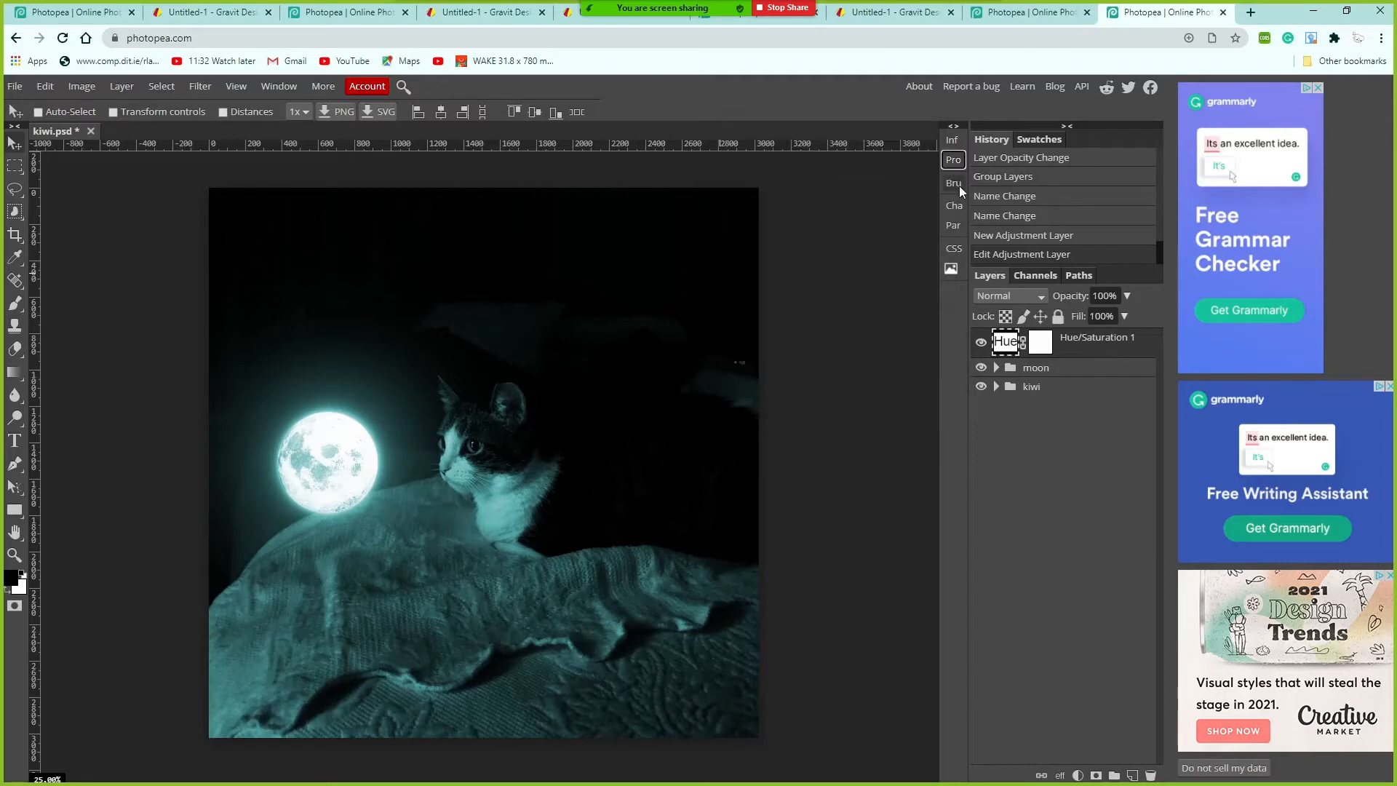
pyautogui.rightClick(1085, 357)
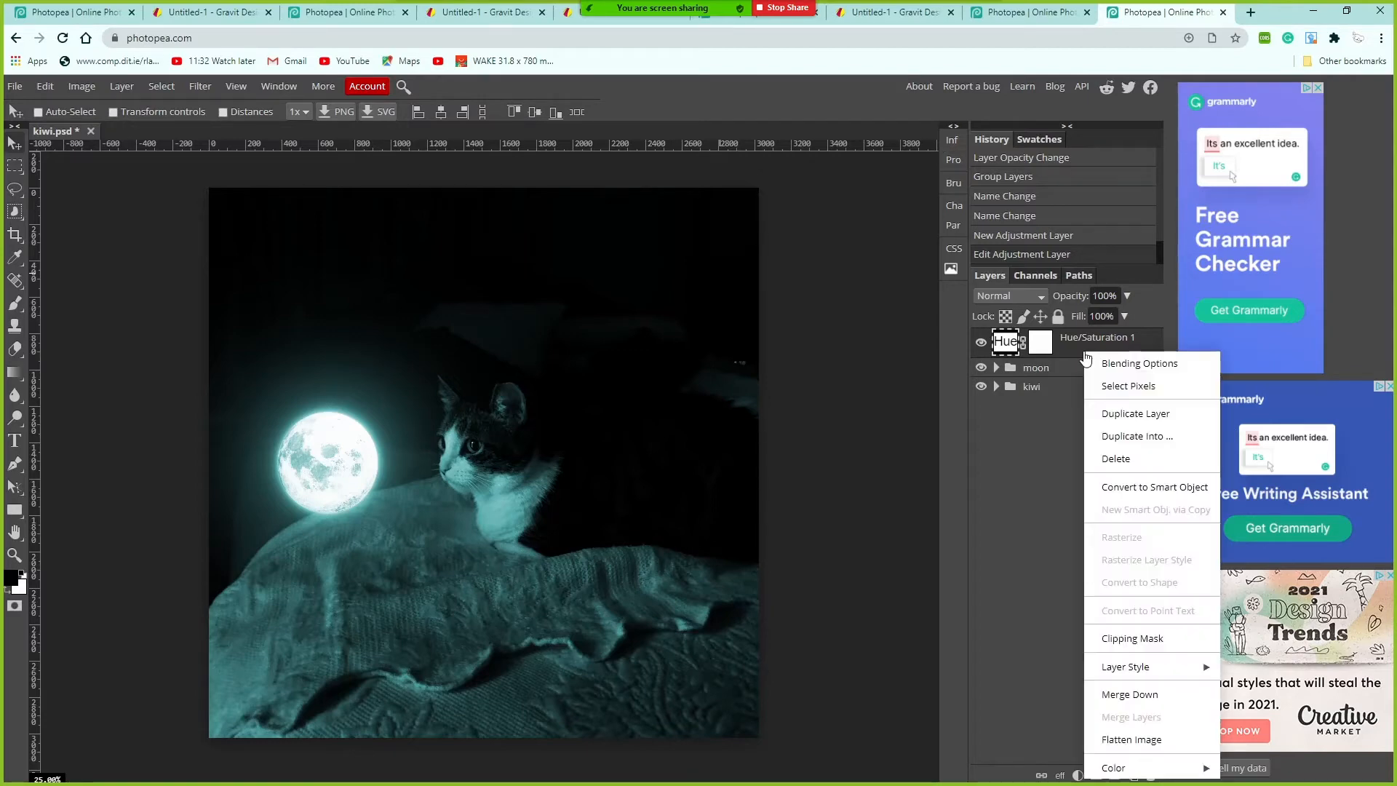
pyautogui.click(1132, 640)
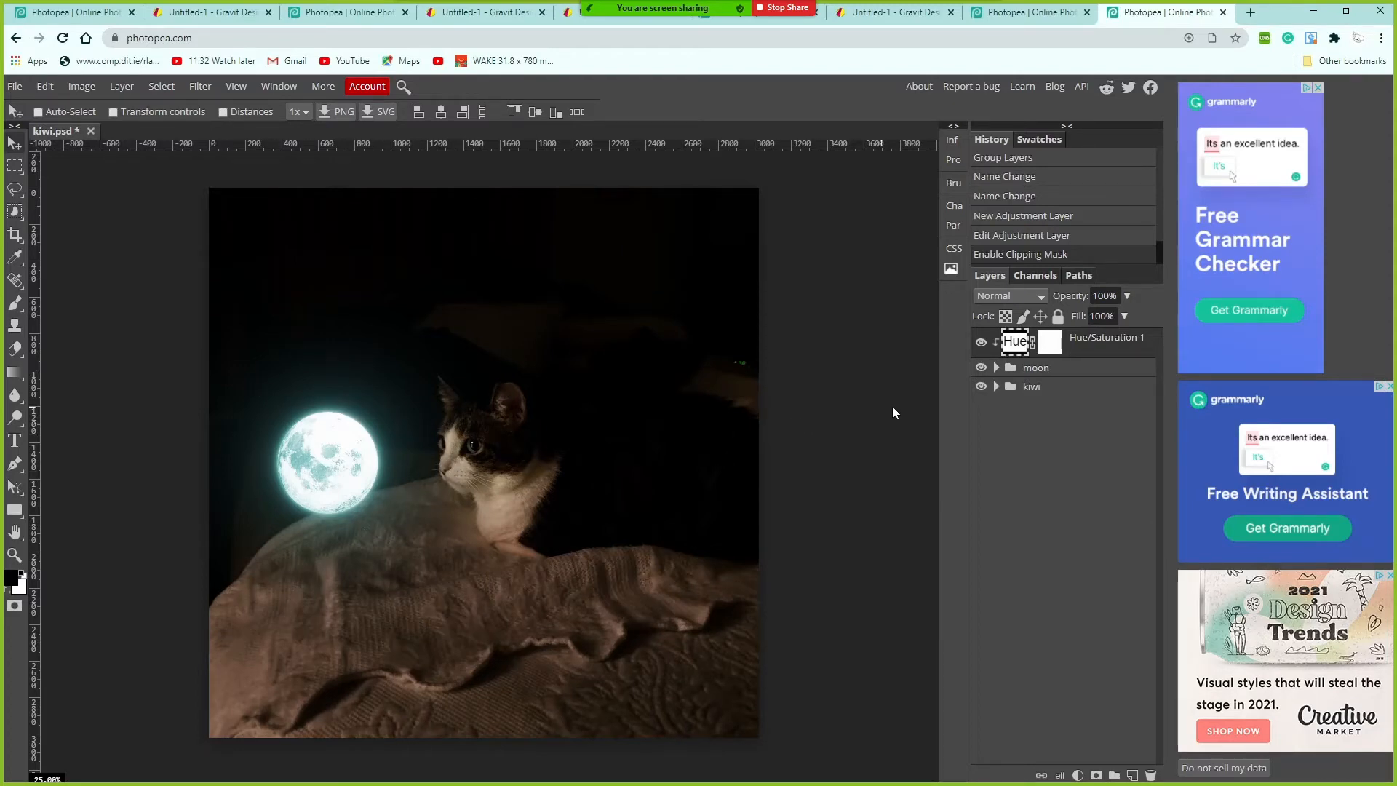
# Add an Exposure adjustment layer directly above the kiwi folder with the exposure set to -2.2
pyautogui.click(1052, 393)
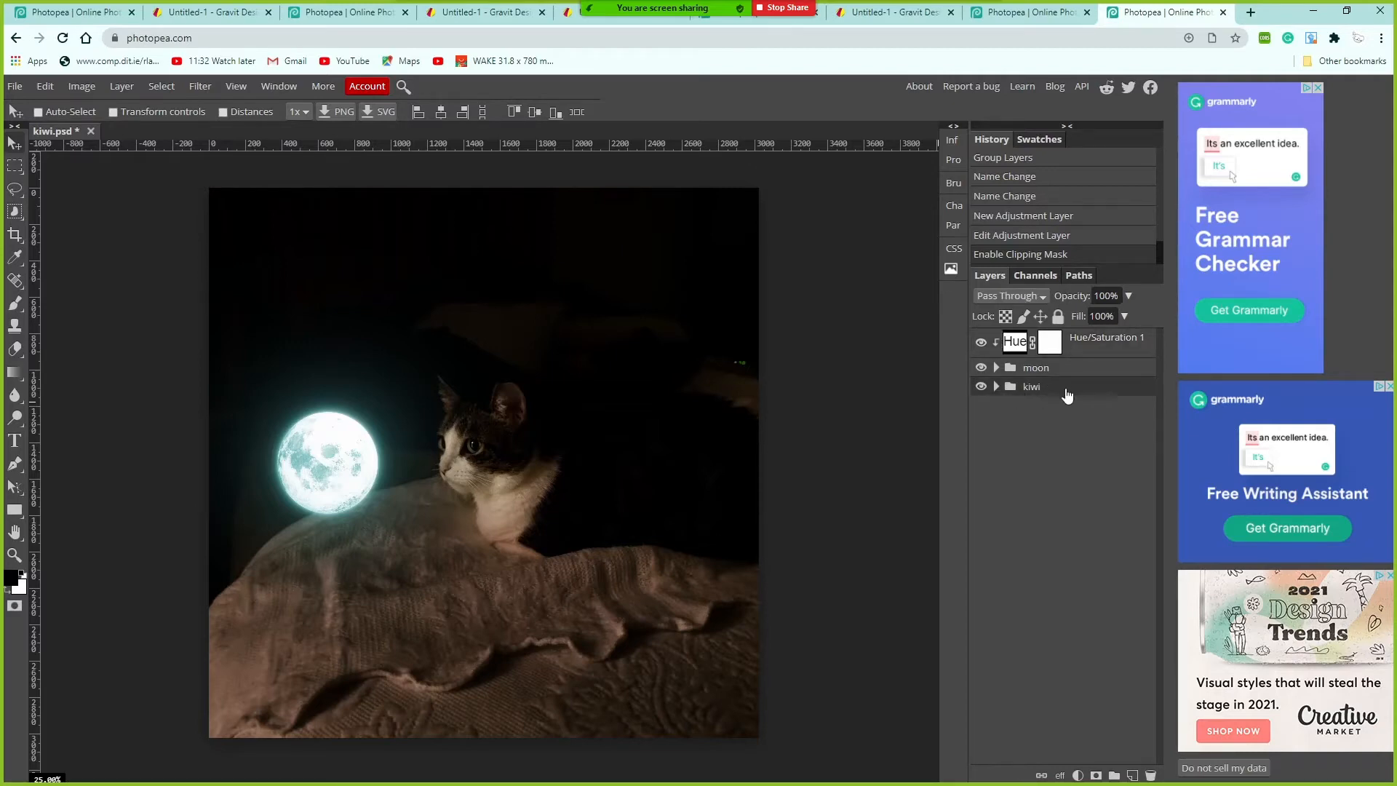
pyautogui.click(1080, 776)
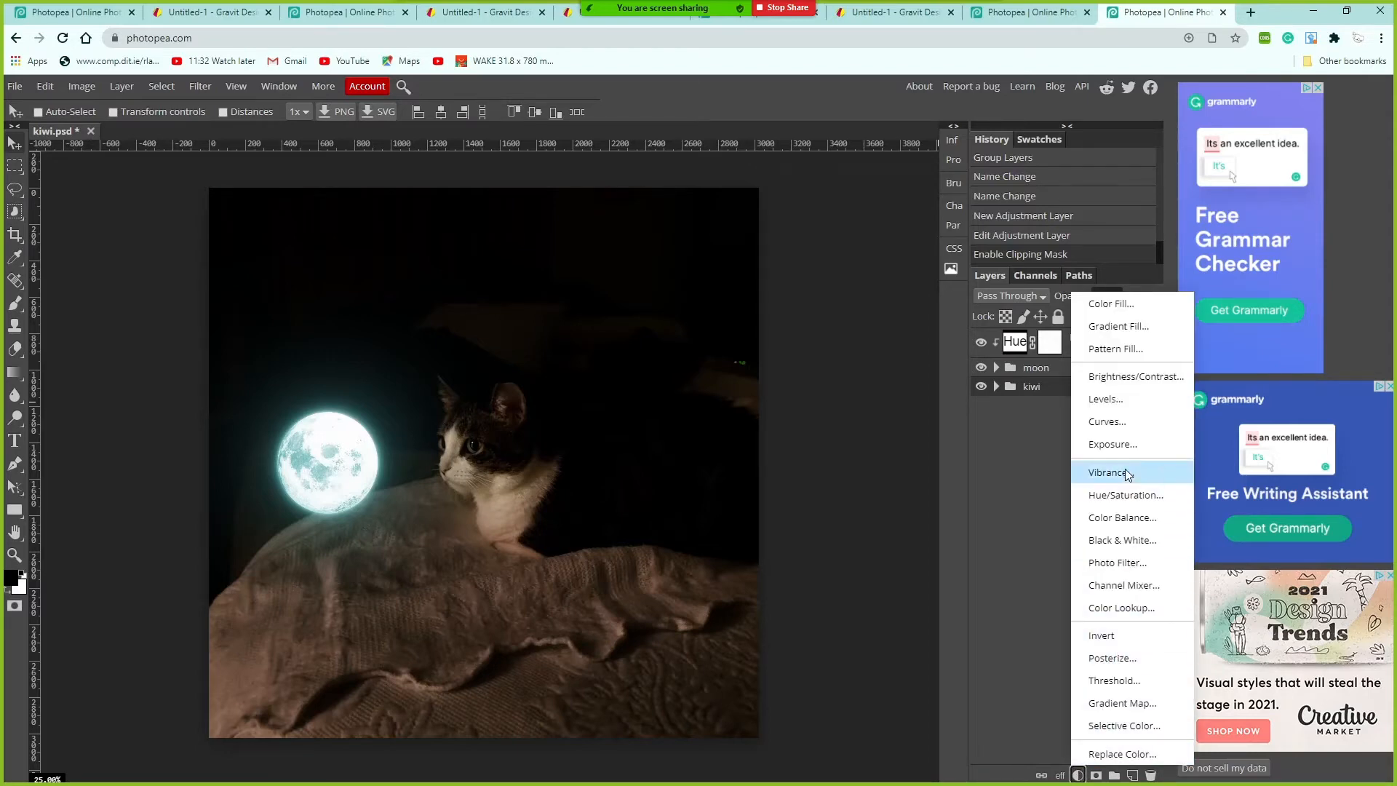
pyautogui.click(1121, 444)
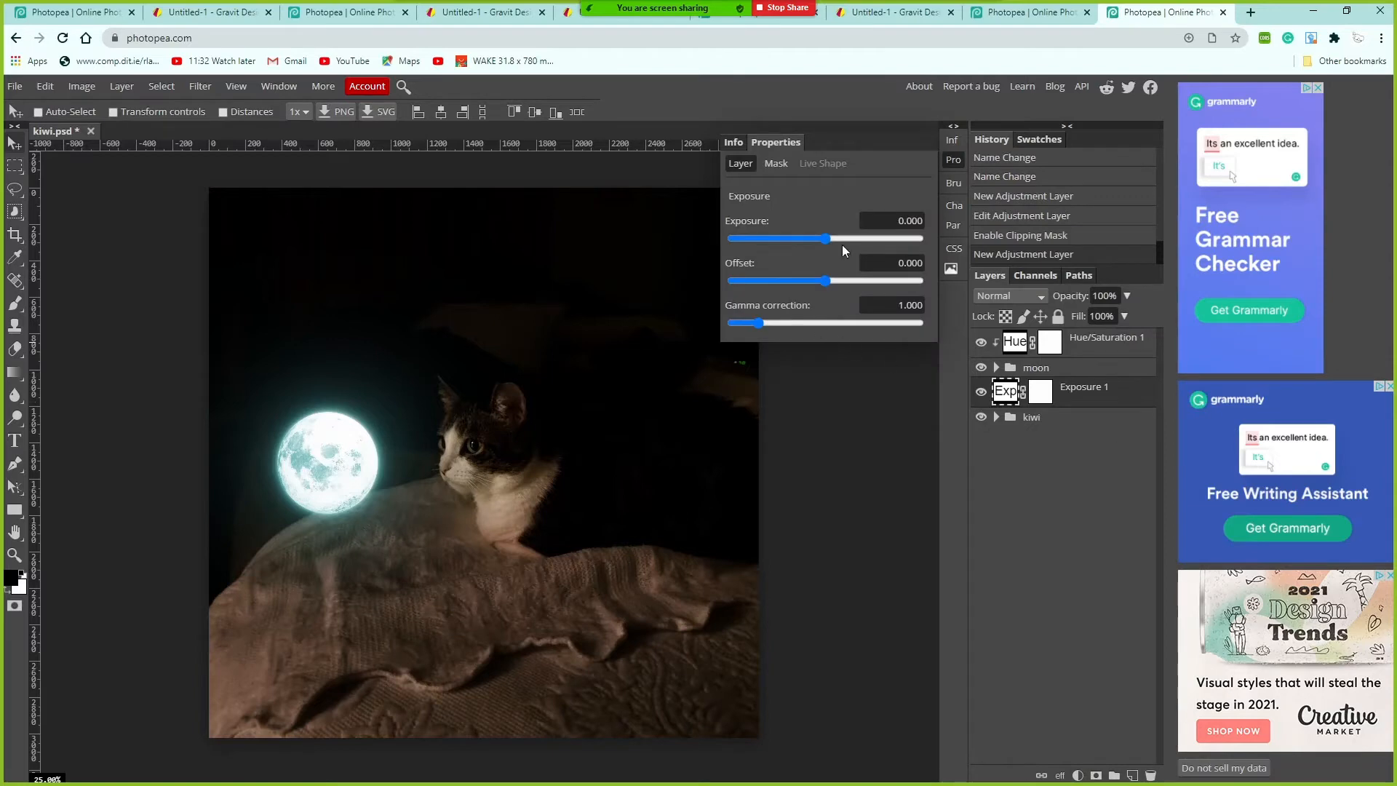
pyautogui.moveTo(823, 238)
pyautogui.mouseDown()
pyautogui.moveTo(860, 243)
pyautogui.moveTo(730, 242)
pyautogui.moveTo(817, 247)
pyautogui.mouseUp()
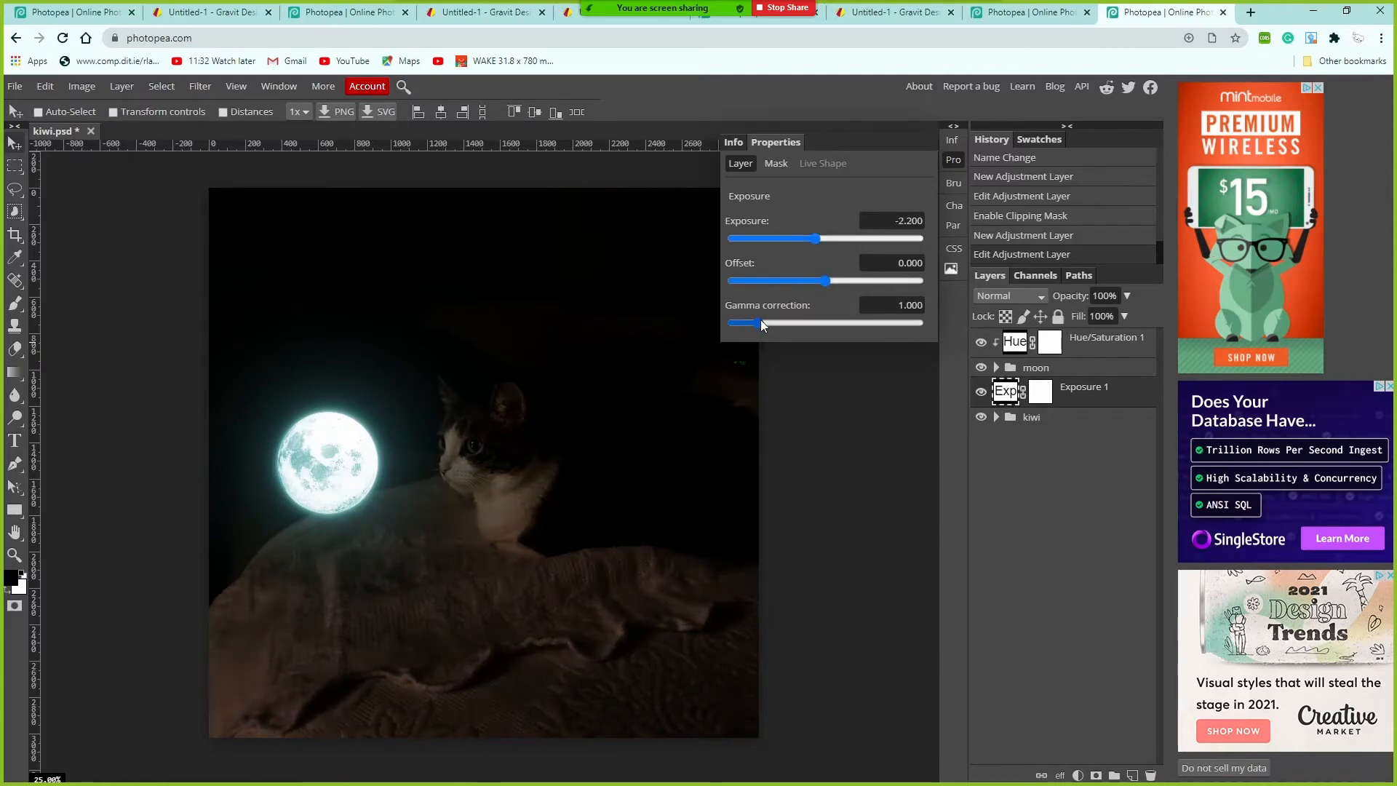
pyautogui.moveTo(761, 322); pyautogui.dragTo(760, 323)
pyautogui.click(953, 160)
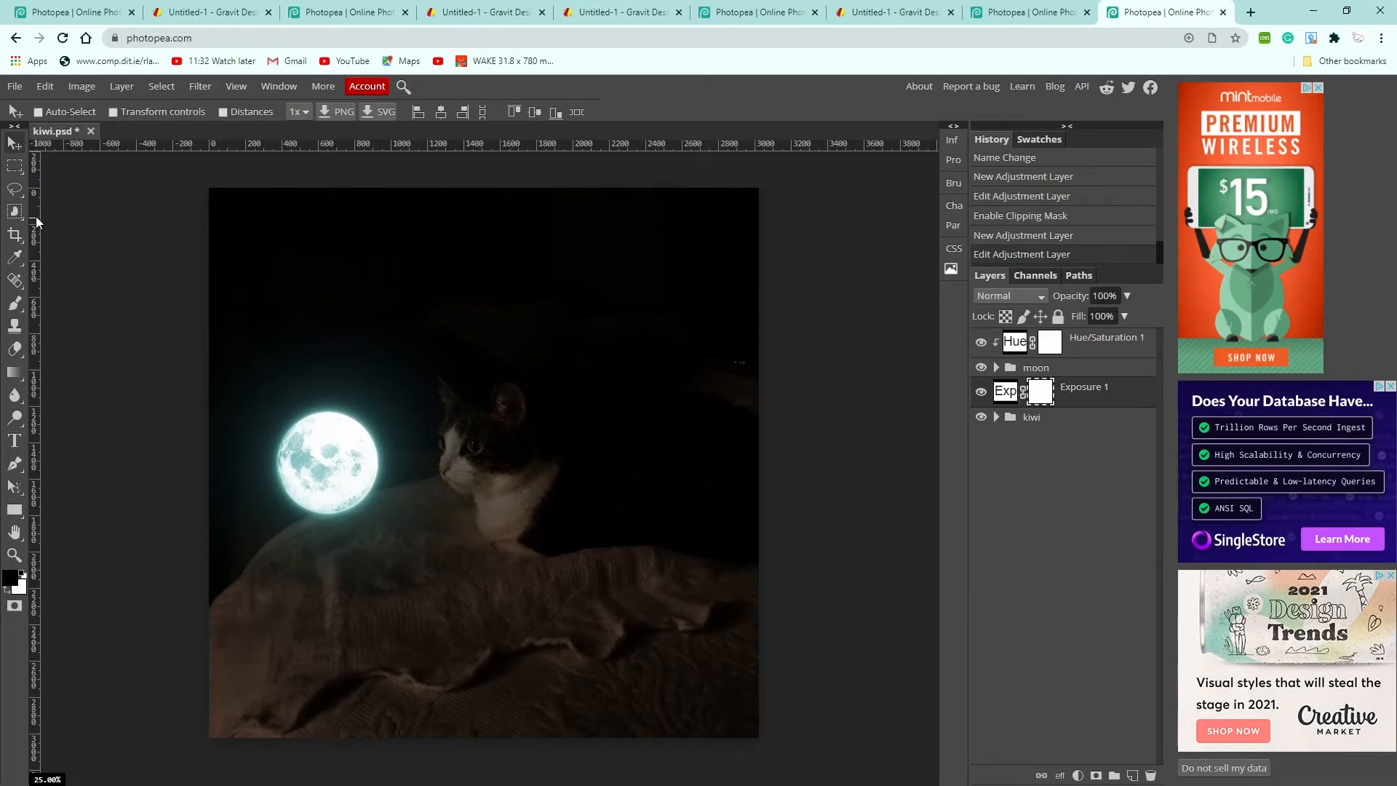
# Set up the Brush tool at 610 px size and 0% hardness with a black foreground color
pyautogui.click(14, 303)
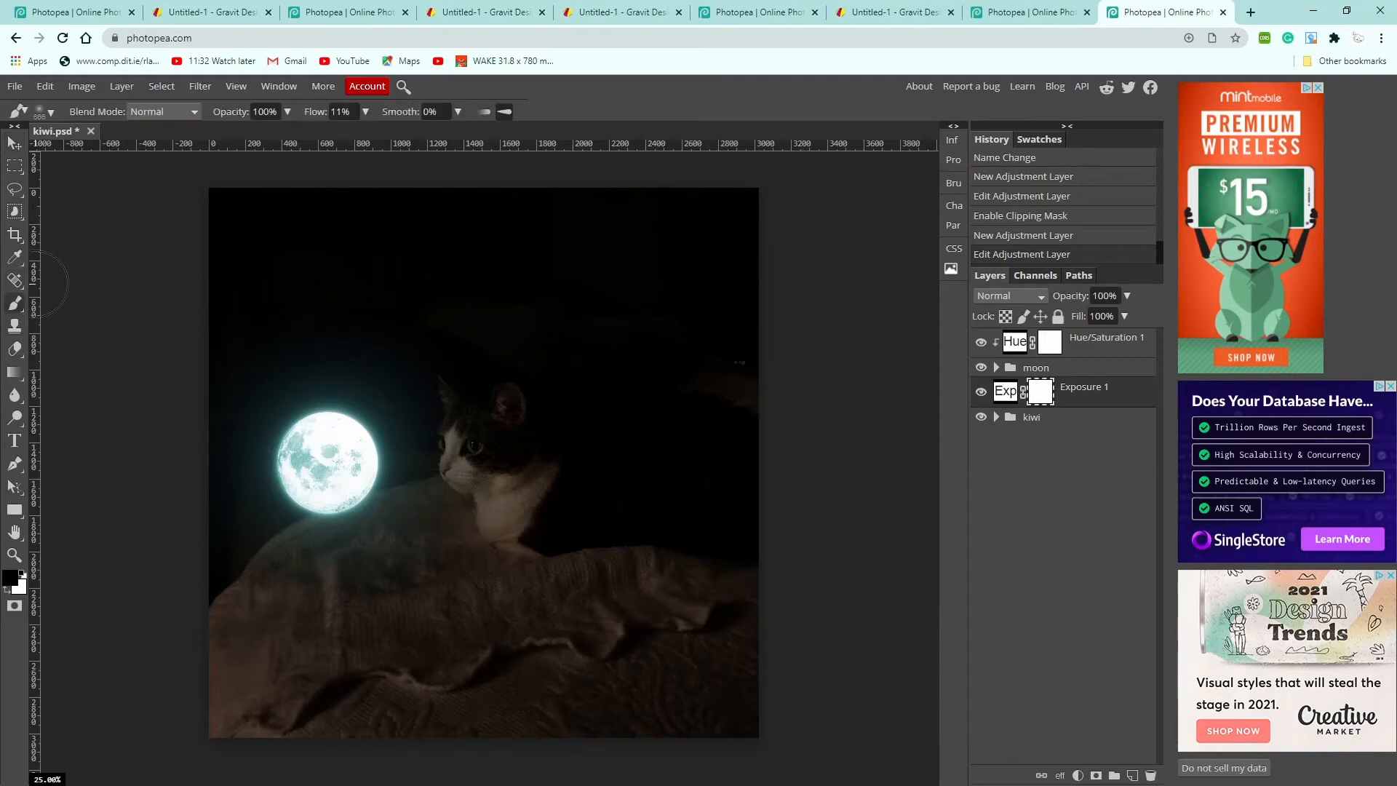
pyautogui.click(45, 109)
pyautogui.moveTo(182, 186); pyautogui.dragTo(25, 186)
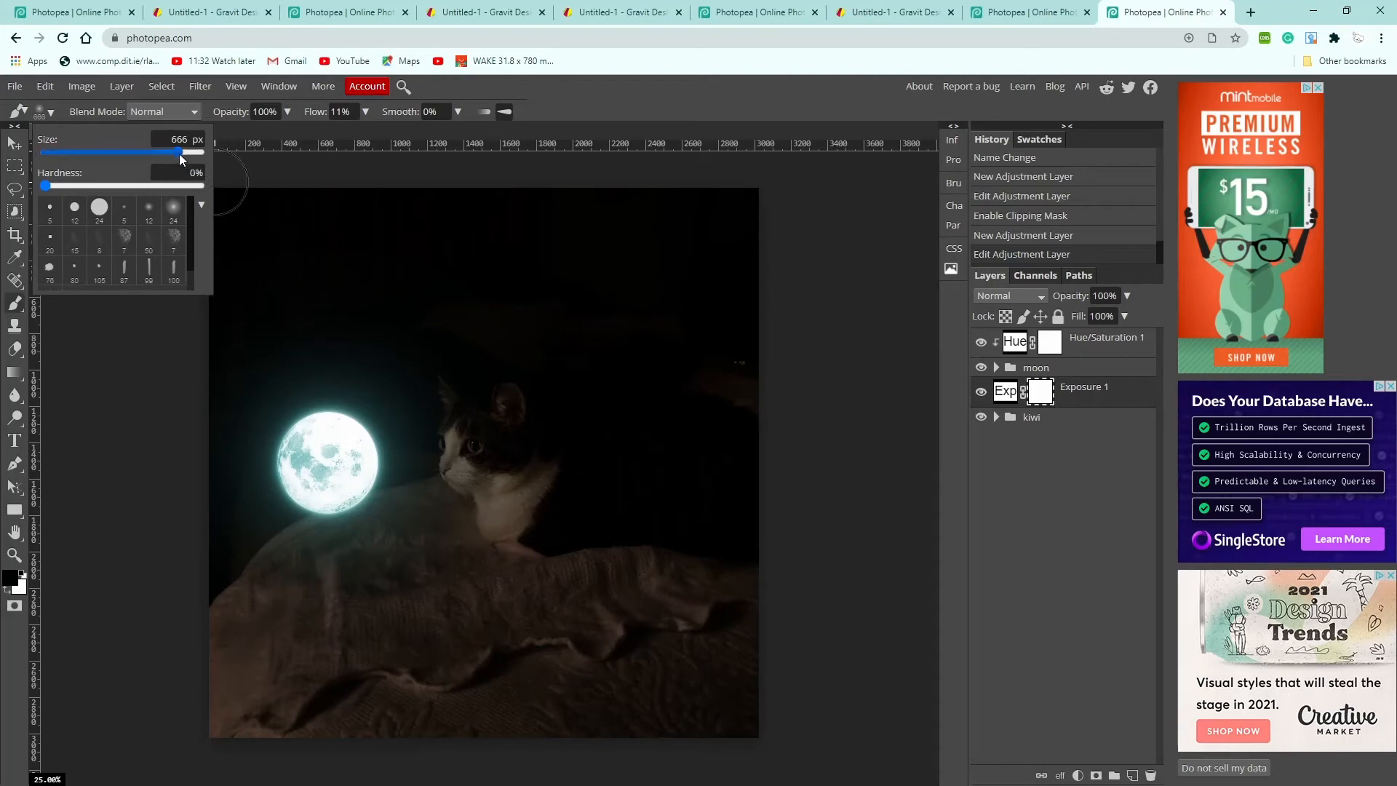
pyautogui.moveTo(179, 154); pyautogui.dragTo(173, 153)
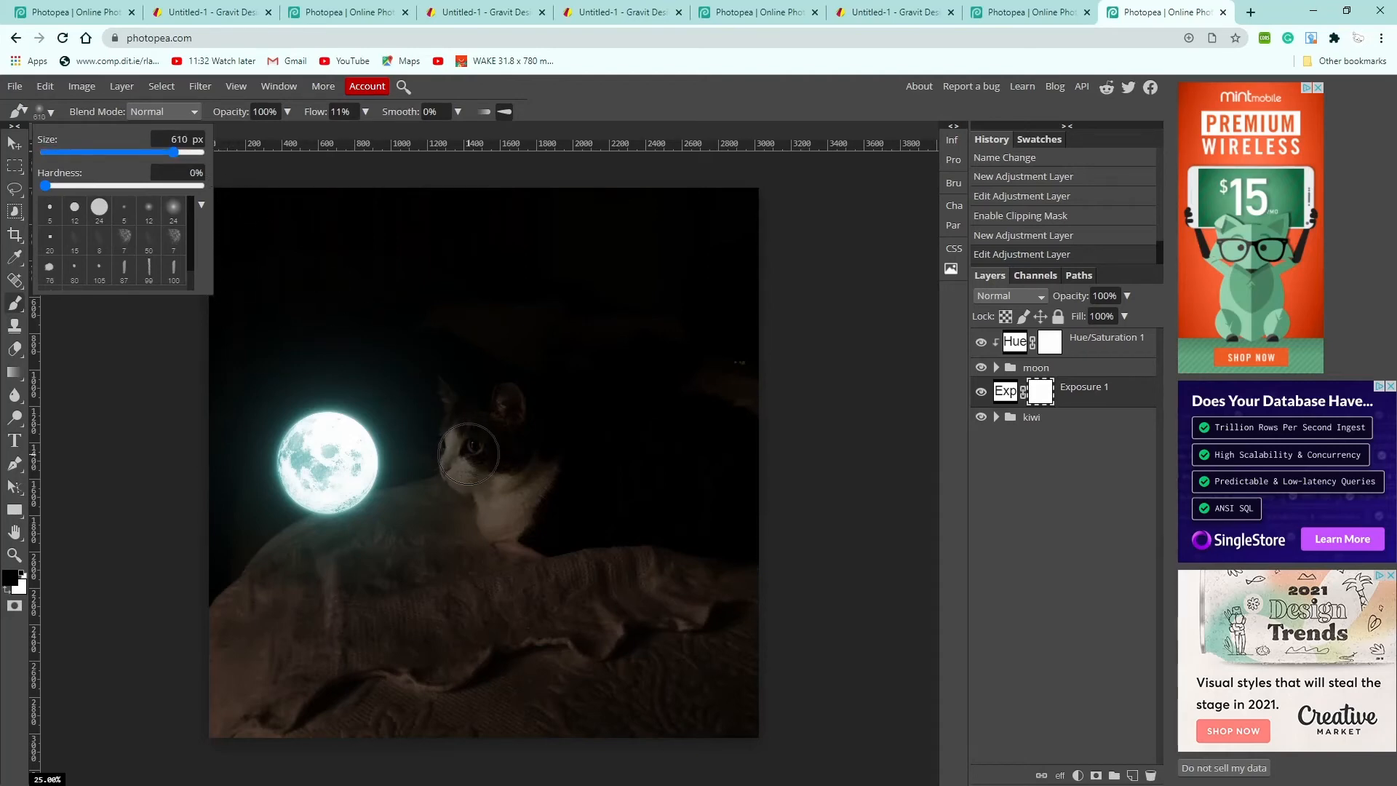
pyautogui.click(577, 92)
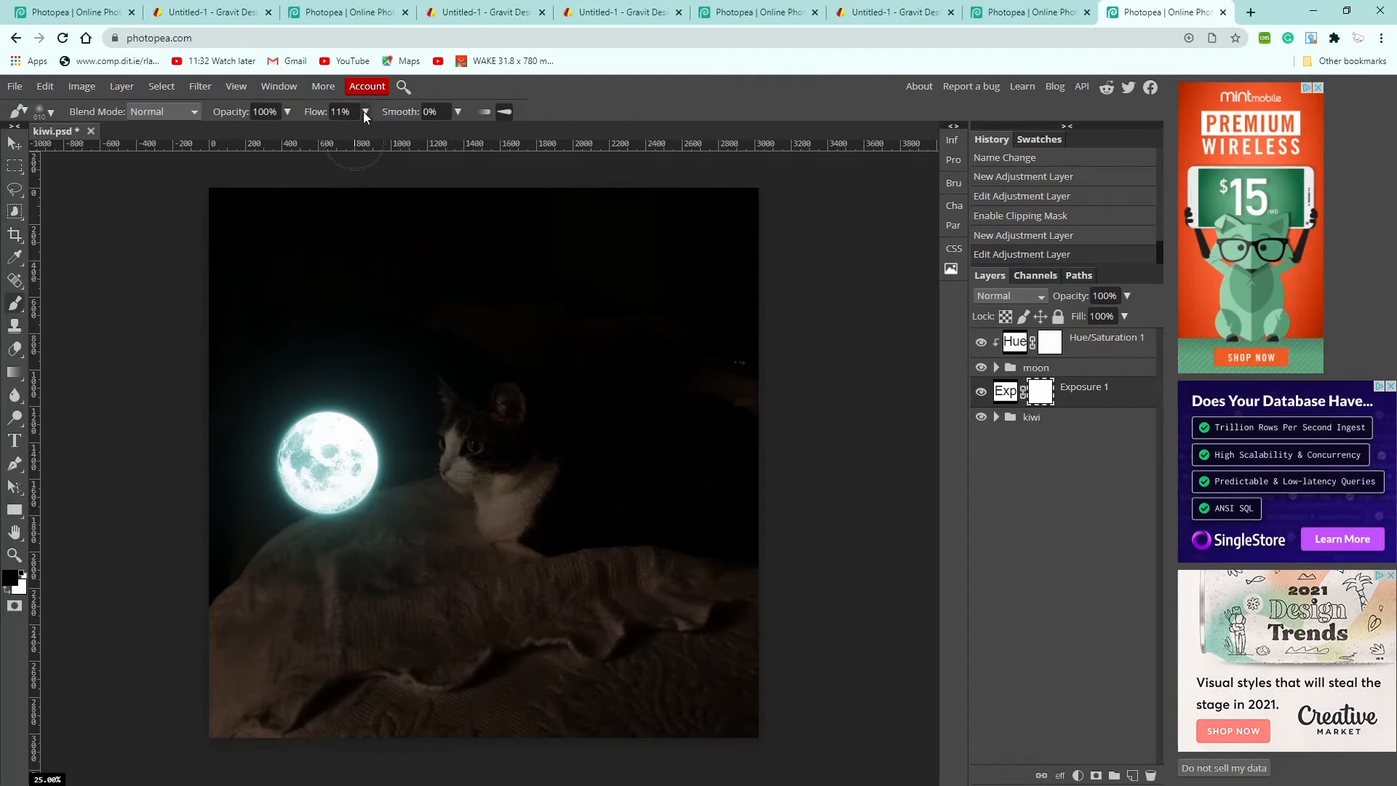
pyautogui.click(10, 579)
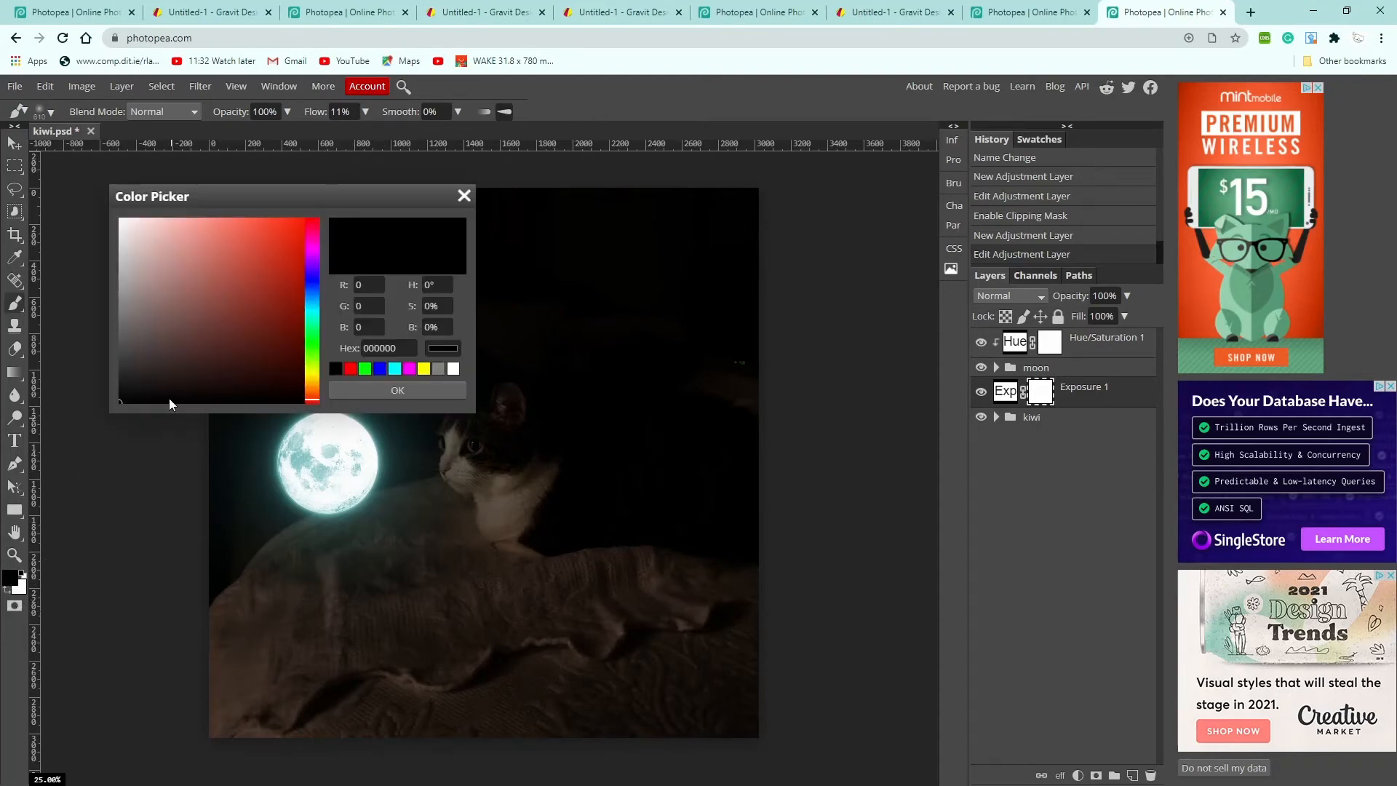
pyautogui.click(398, 391)
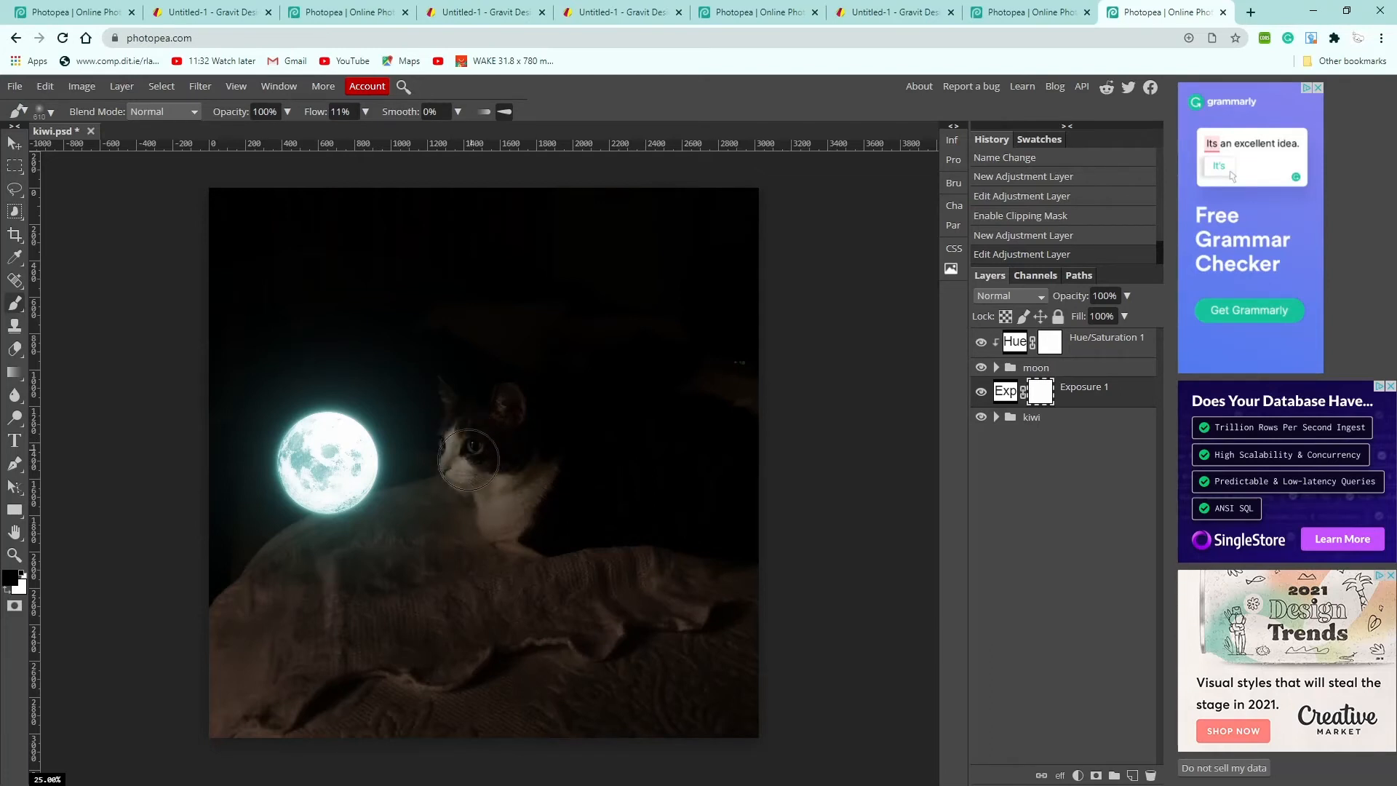
# Paint black on the Exposure 1 mask over the cat's face and chest and the blanket below the moon to bring back their light
pyautogui.moveTo(473, 459)
pyautogui.mouseDown()
pyautogui.moveTo(480, 444)
pyautogui.moveTo(465, 440)
pyautogui.moveTo(492, 509)
pyautogui.moveTo(472, 531)
pyautogui.moveTo(492, 516)
pyautogui.moveTo(476, 436)
pyautogui.moveTo(487, 459)
pyautogui.mouseUp()
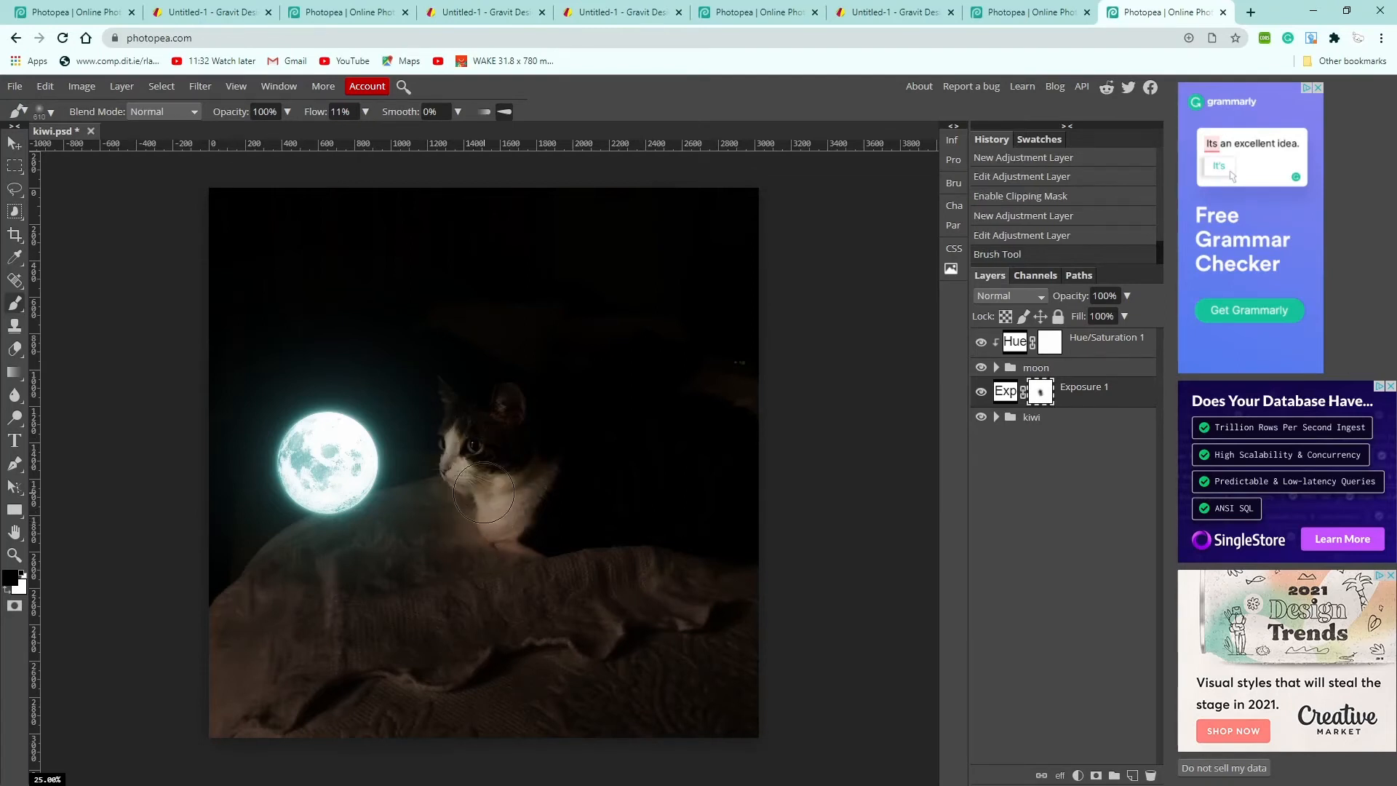
pyautogui.moveTo(348, 575)
pyautogui.mouseDown()
pyautogui.moveTo(326, 606)
pyautogui.moveTo(353, 591)
pyautogui.moveTo(334, 554)
pyautogui.moveTo(331, 607)
pyautogui.moveTo(375, 606)
pyautogui.moveTo(399, 599)
pyautogui.moveTo(398, 572)
pyautogui.moveTo(369, 559)
pyautogui.moveTo(387, 579)
pyautogui.moveTo(406, 540)
pyautogui.moveTo(398, 579)
pyautogui.moveTo(500, 558)
pyautogui.moveTo(456, 577)
pyautogui.moveTo(542, 566)
pyautogui.moveTo(420, 550)
pyautogui.mouseUp()
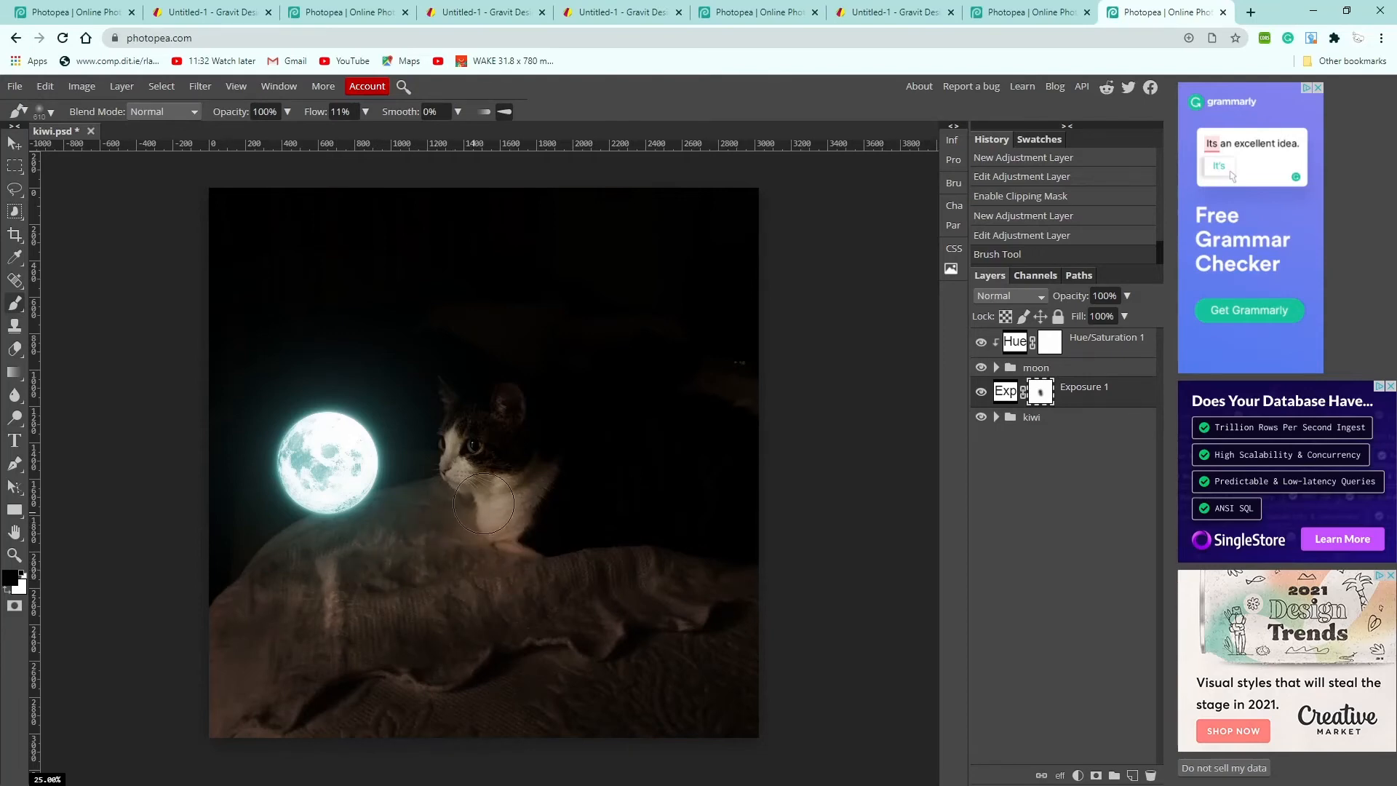
pyautogui.moveTo(484, 504)
pyautogui.mouseDown()
pyautogui.moveTo(500, 464)
pyautogui.moveTo(430, 554)
pyautogui.moveTo(358, 588)
pyautogui.moveTo(336, 582)
pyautogui.moveTo(299, 631)
pyautogui.moveTo(527, 574)
pyautogui.moveTo(307, 646)
pyautogui.mouseUp()
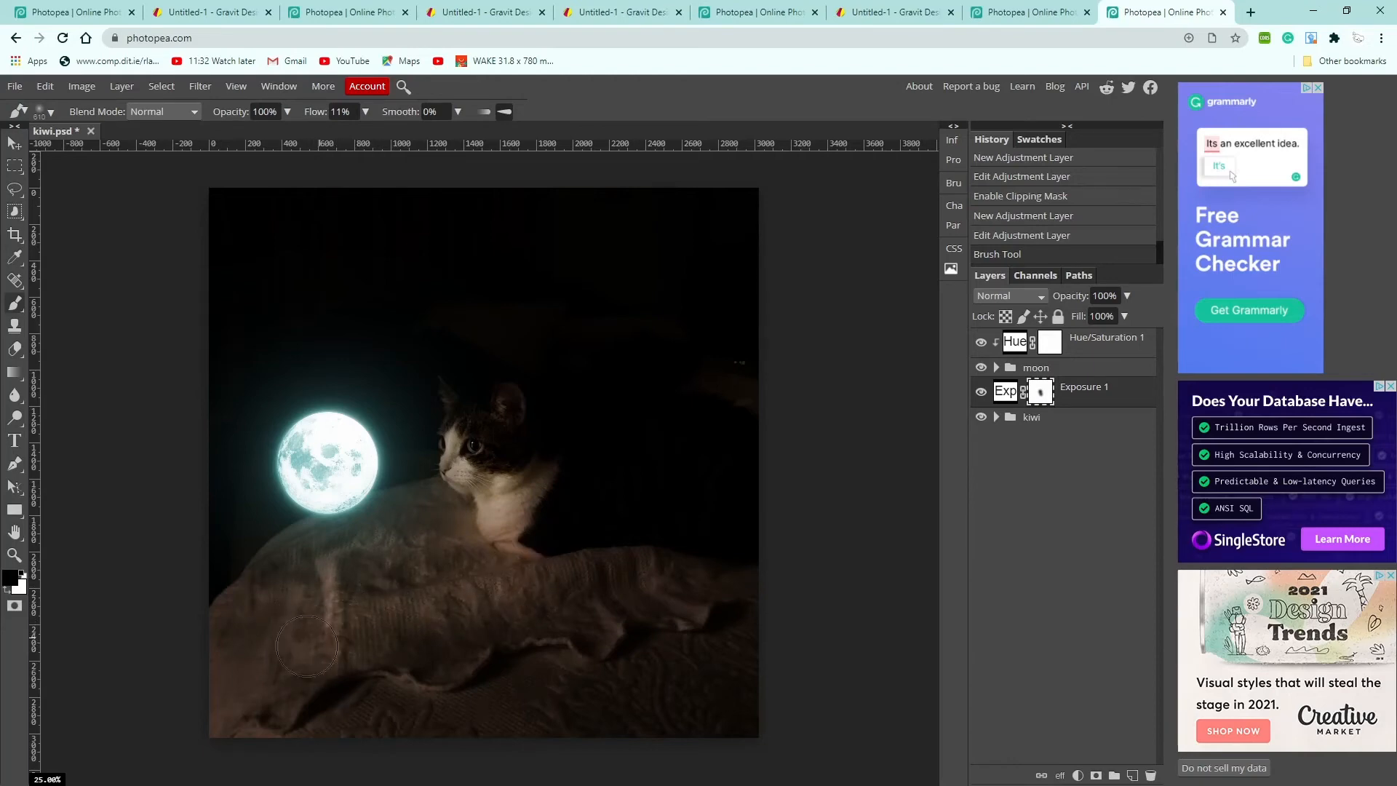
pyautogui.moveTo(385, 561)
pyautogui.mouseDown()
pyautogui.moveTo(315, 576)
pyautogui.moveTo(359, 585)
pyautogui.moveTo(358, 559)
pyautogui.moveTo(407, 546)
pyautogui.mouseUp()
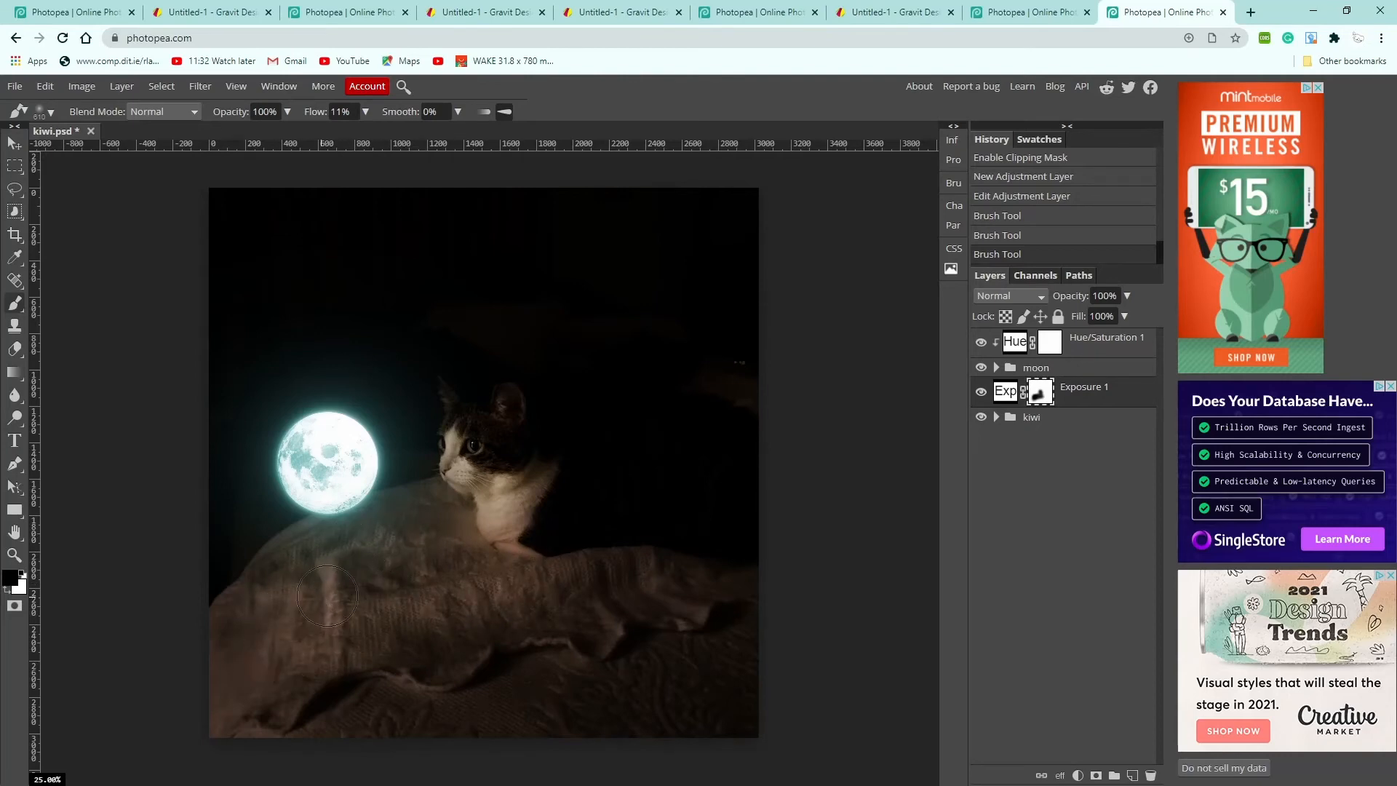
pyautogui.moveTo(447, 576); pyautogui.dragTo(345, 577)
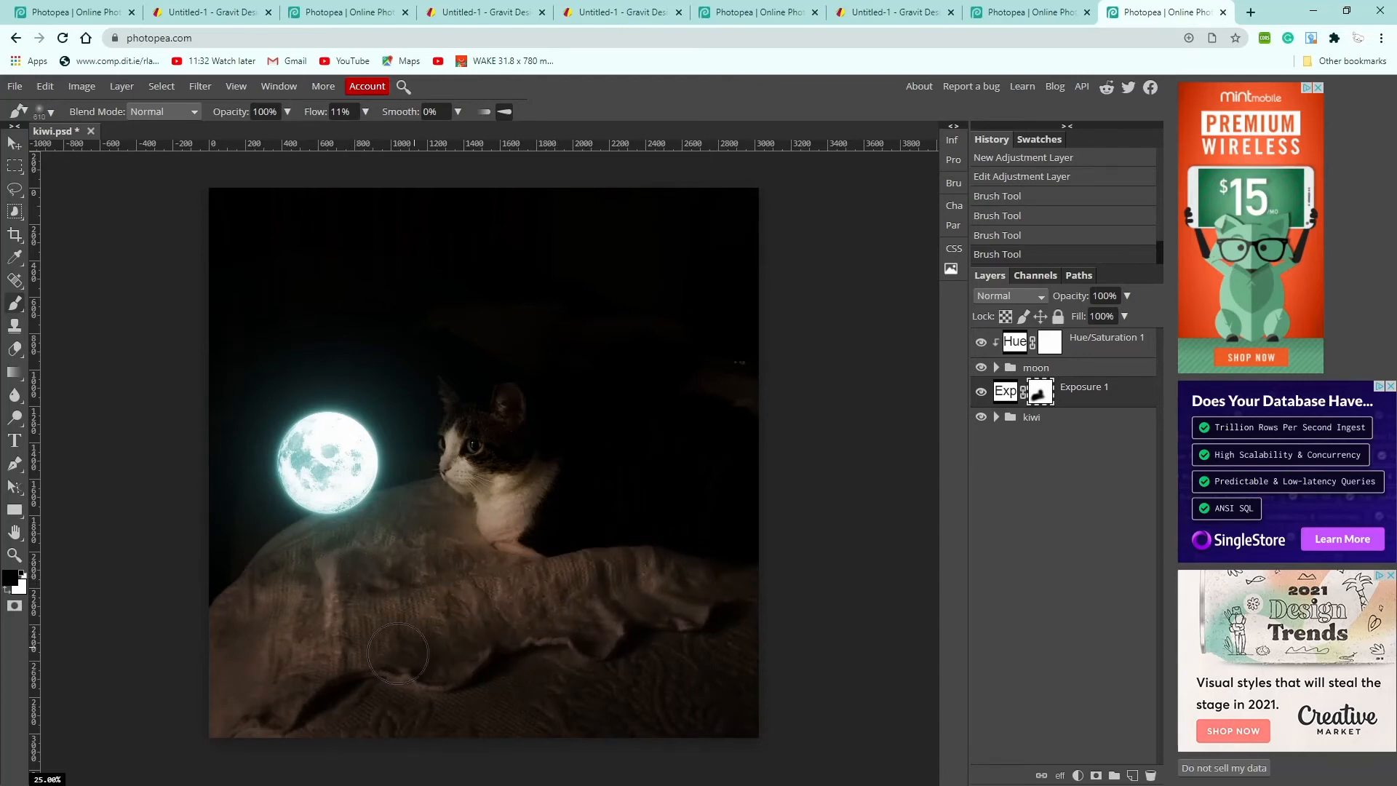
pyautogui.moveTo(376, 659); pyautogui.dragTo(483, 649)
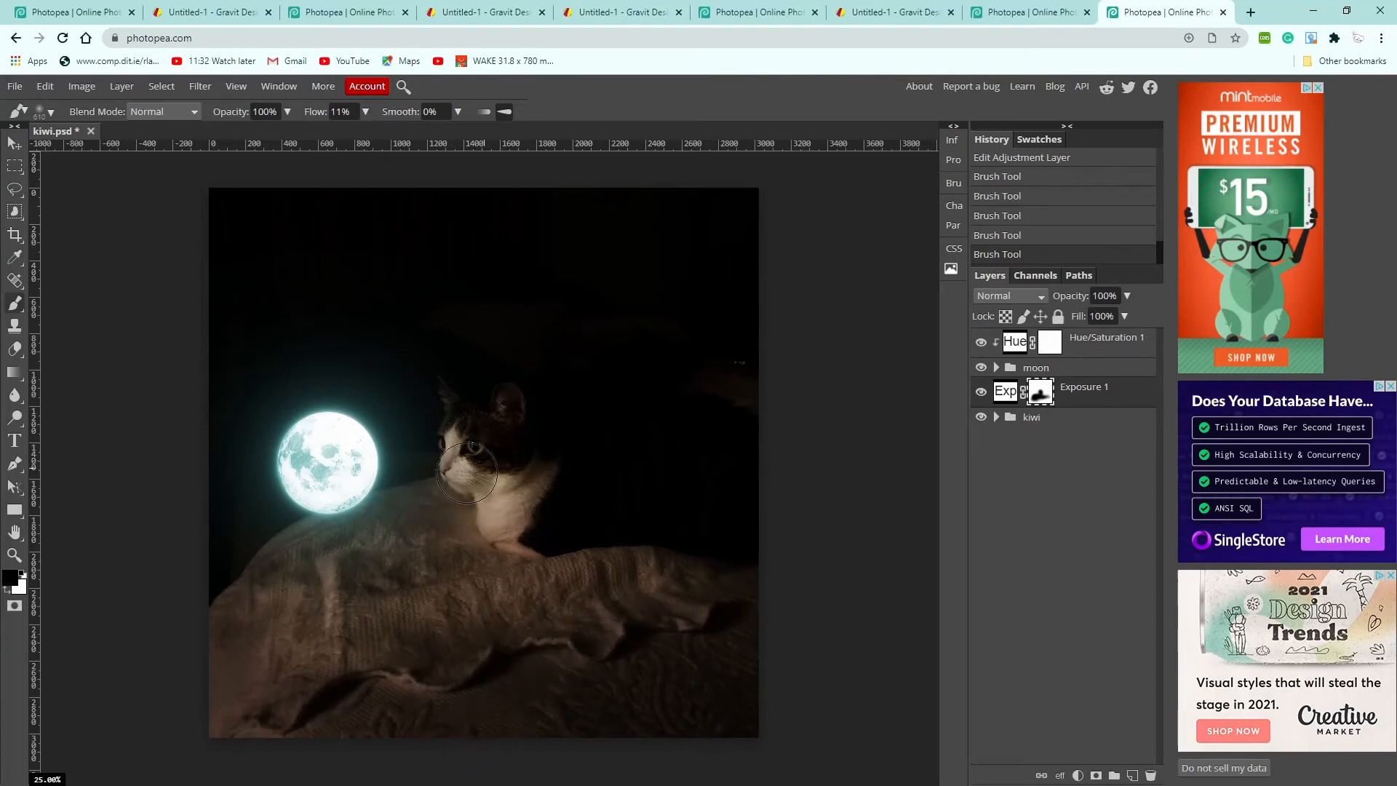
pyautogui.click(474, 472)
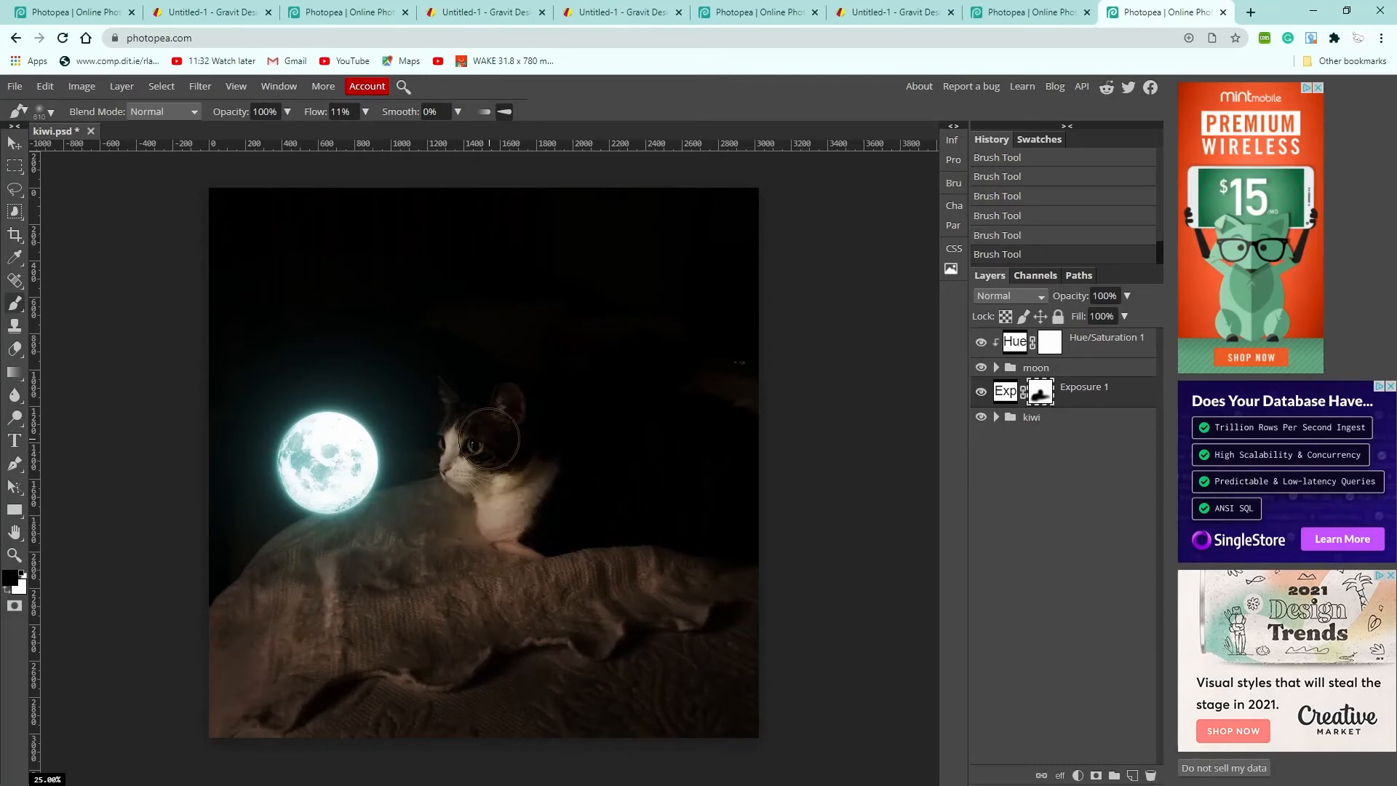
# Toggle the Exposure 1 layer's visibility to compare the scene with and without the masked darkening
pyautogui.click(981, 394)
pyautogui.click(981, 394)
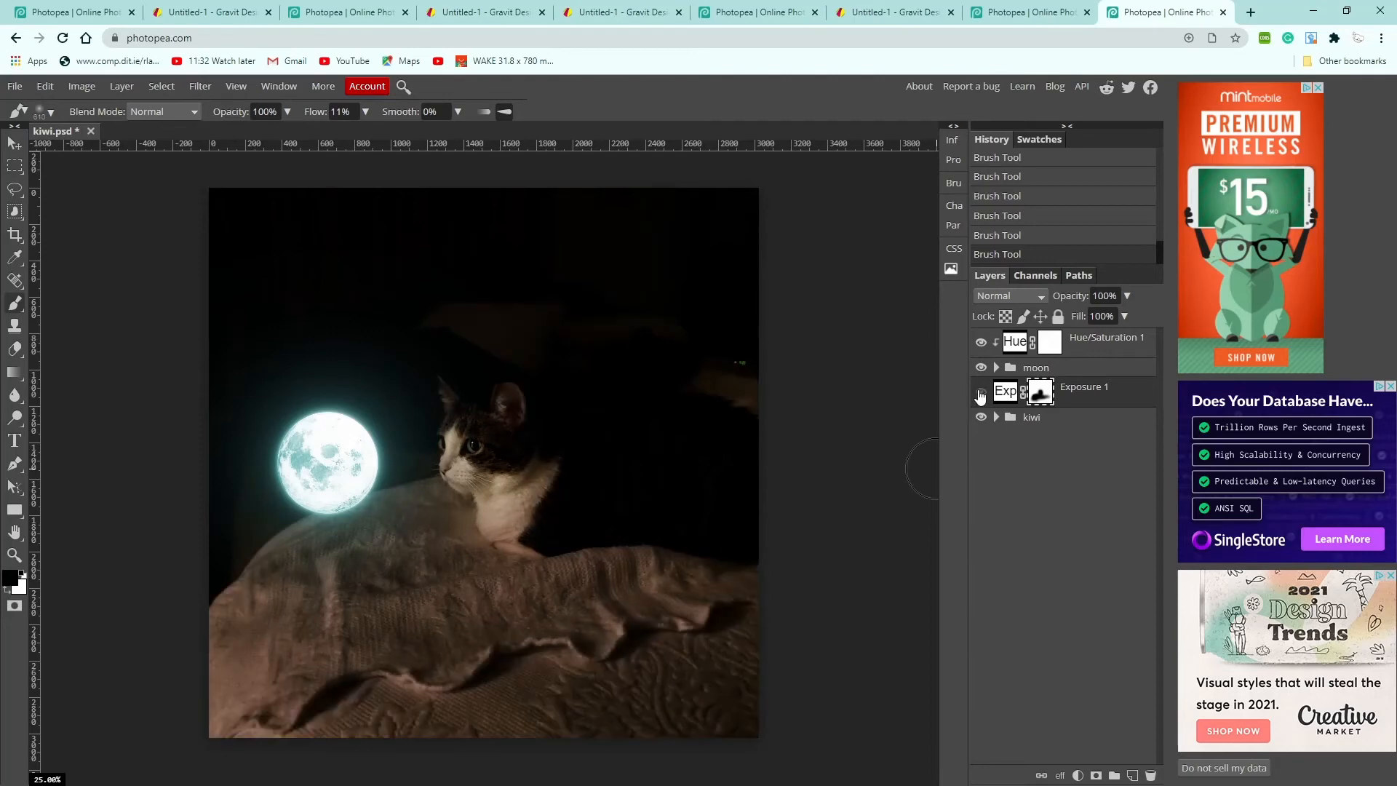
pyautogui.click(981, 394)
pyautogui.click(981, 393)
pyautogui.click(981, 394)
pyautogui.click(981, 393)
pyautogui.click(981, 393)
pyautogui.click(981, 394)
pyautogui.click(981, 393)
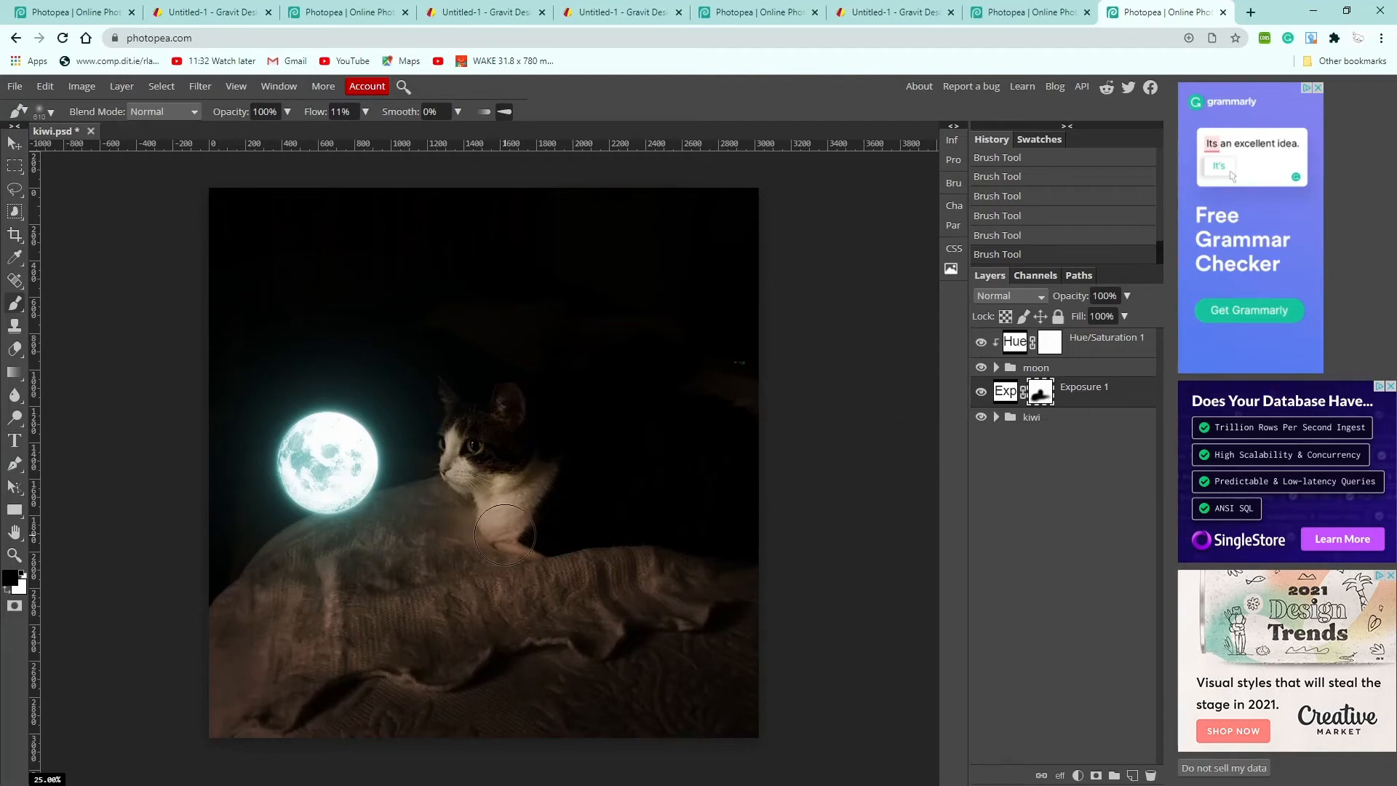
# Duplicate the Hue/Saturation 1 layer, place the copy between the moon folder and Exposure 1, and turn off its clipping mask
pyautogui.click(1082, 355)
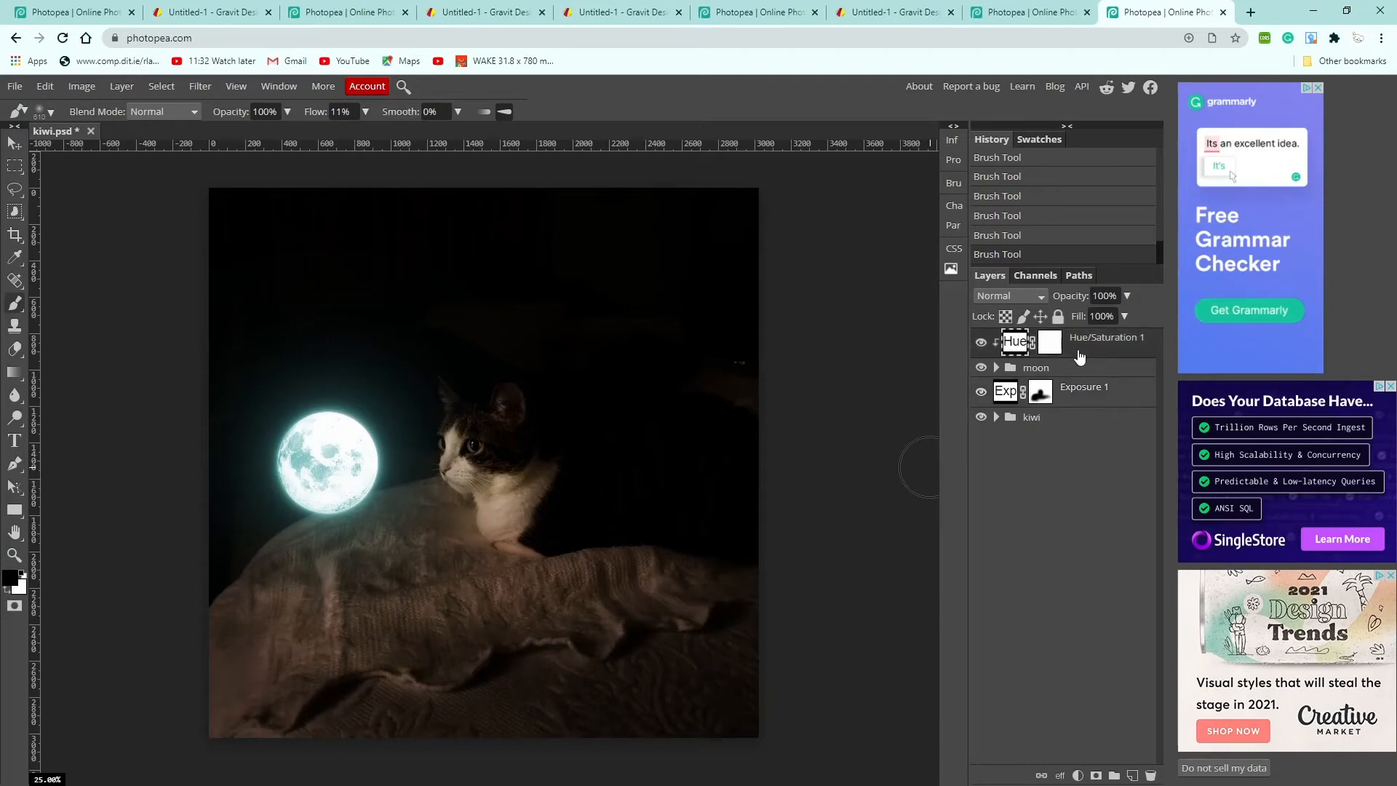
pyautogui.rightClick(1080, 355)
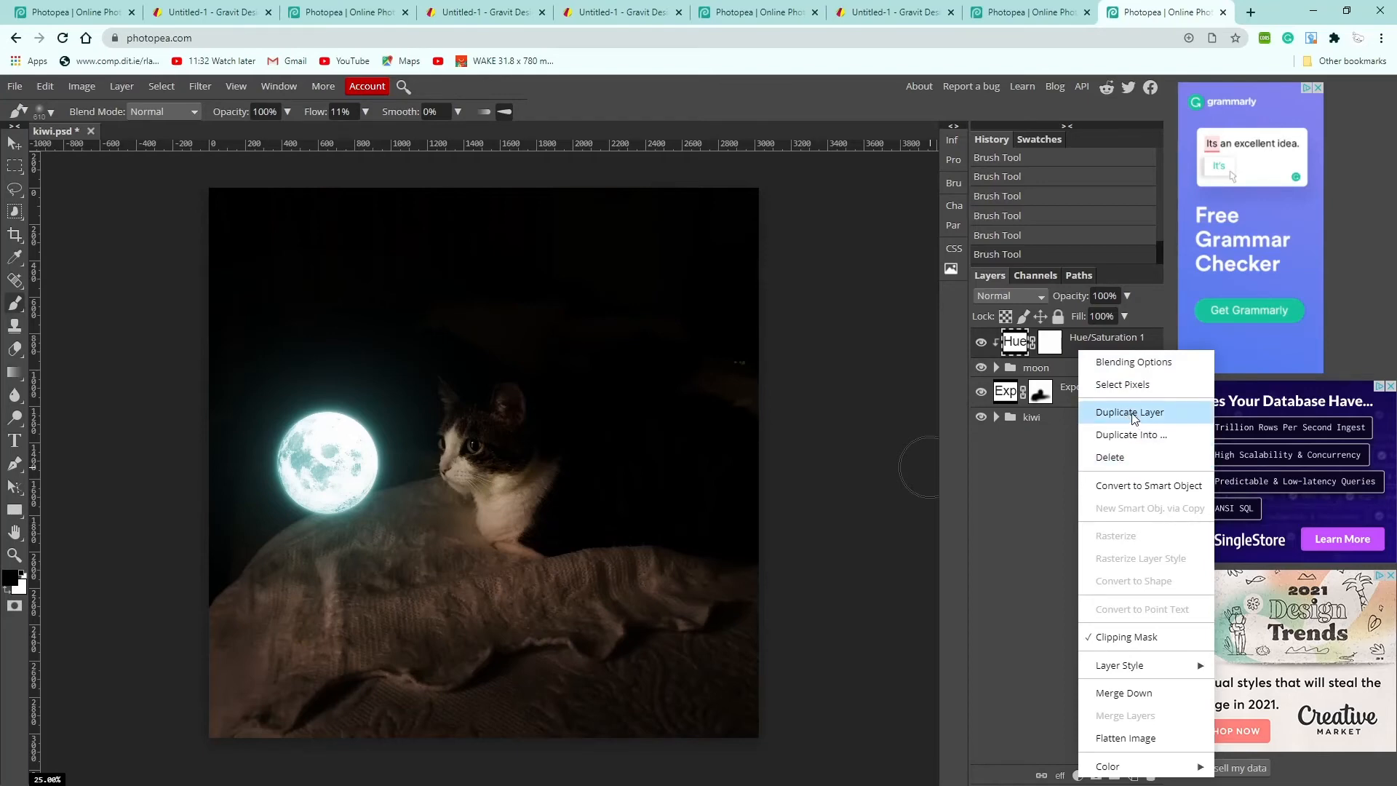
pyautogui.click(1113, 413)
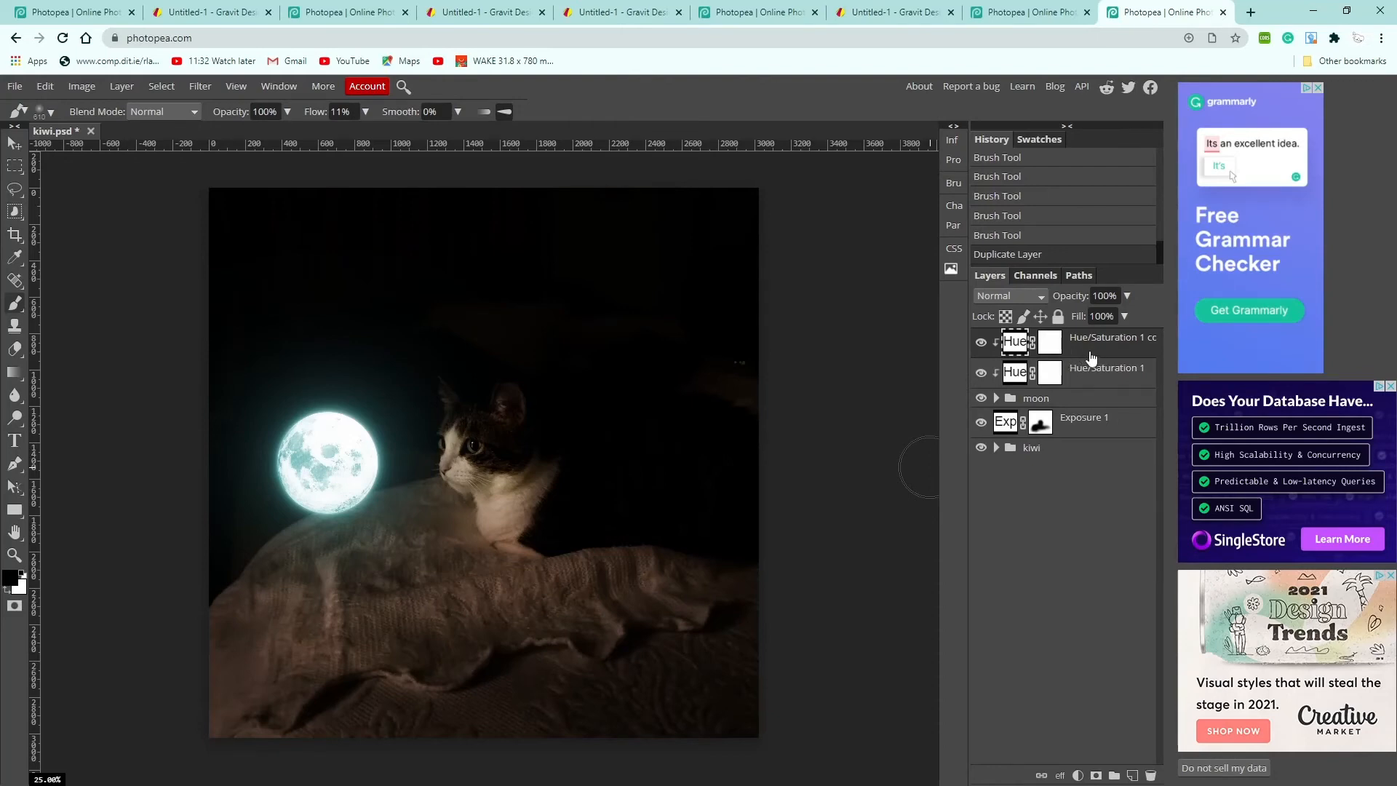
pyautogui.moveTo(1090, 359); pyautogui.dragTo(1086, 410)
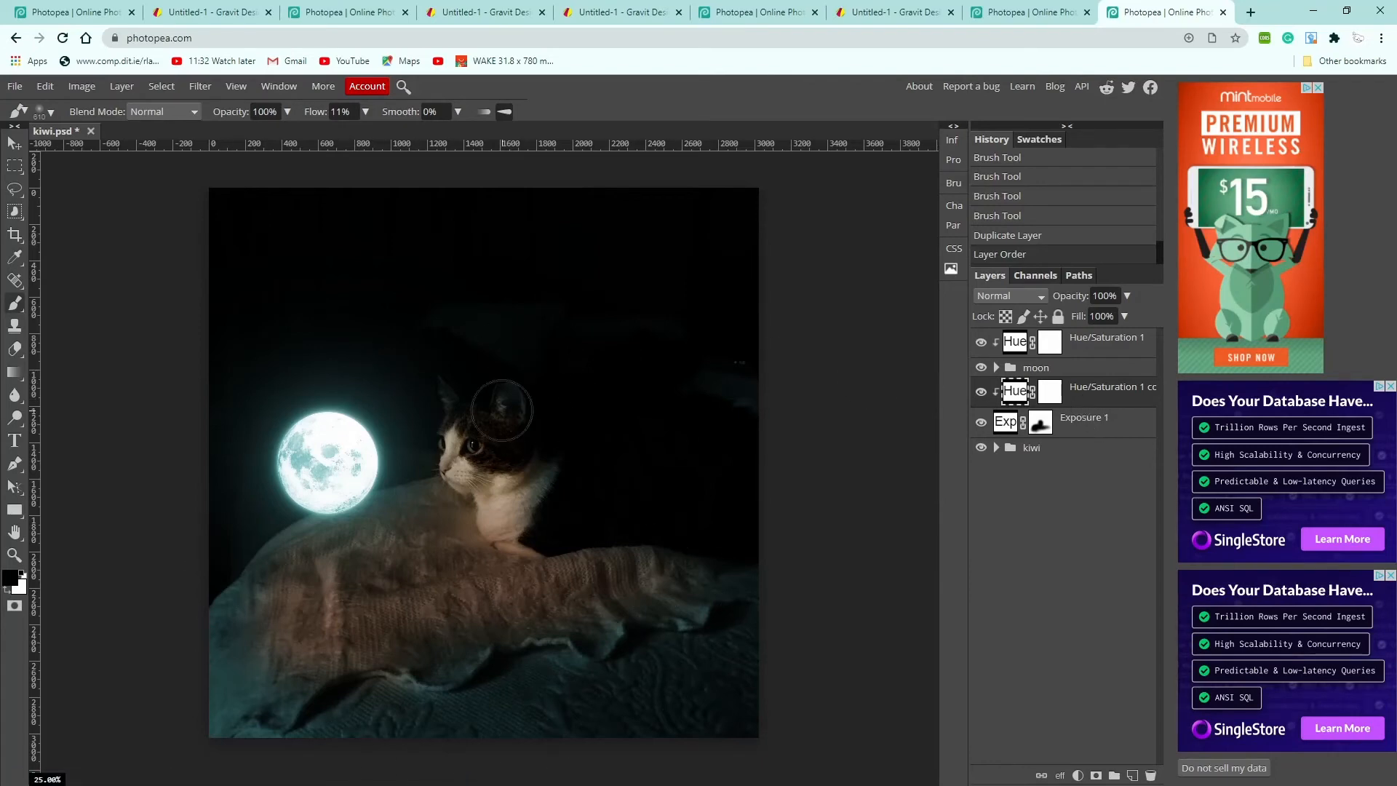
pyautogui.rightClick(1099, 406)
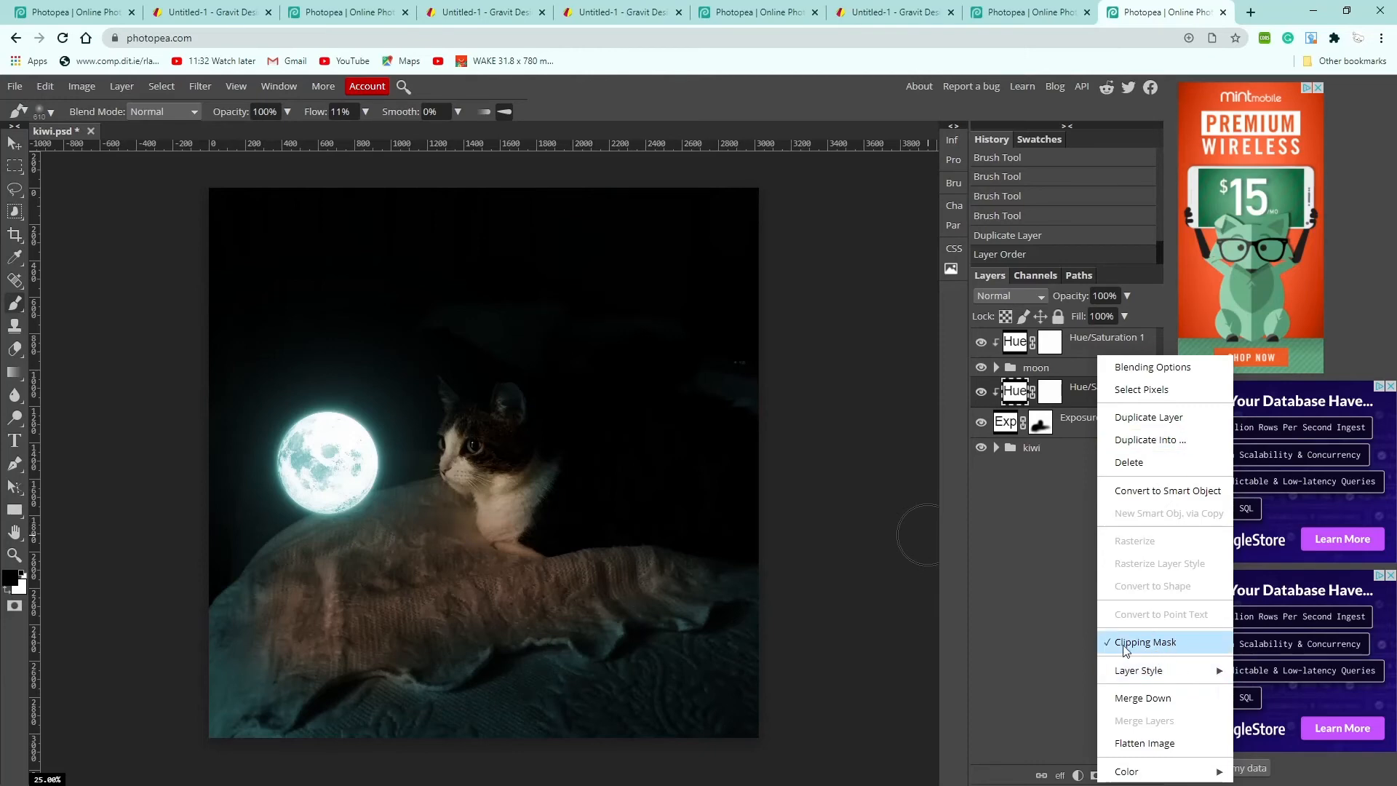
pyautogui.click(1162, 645)
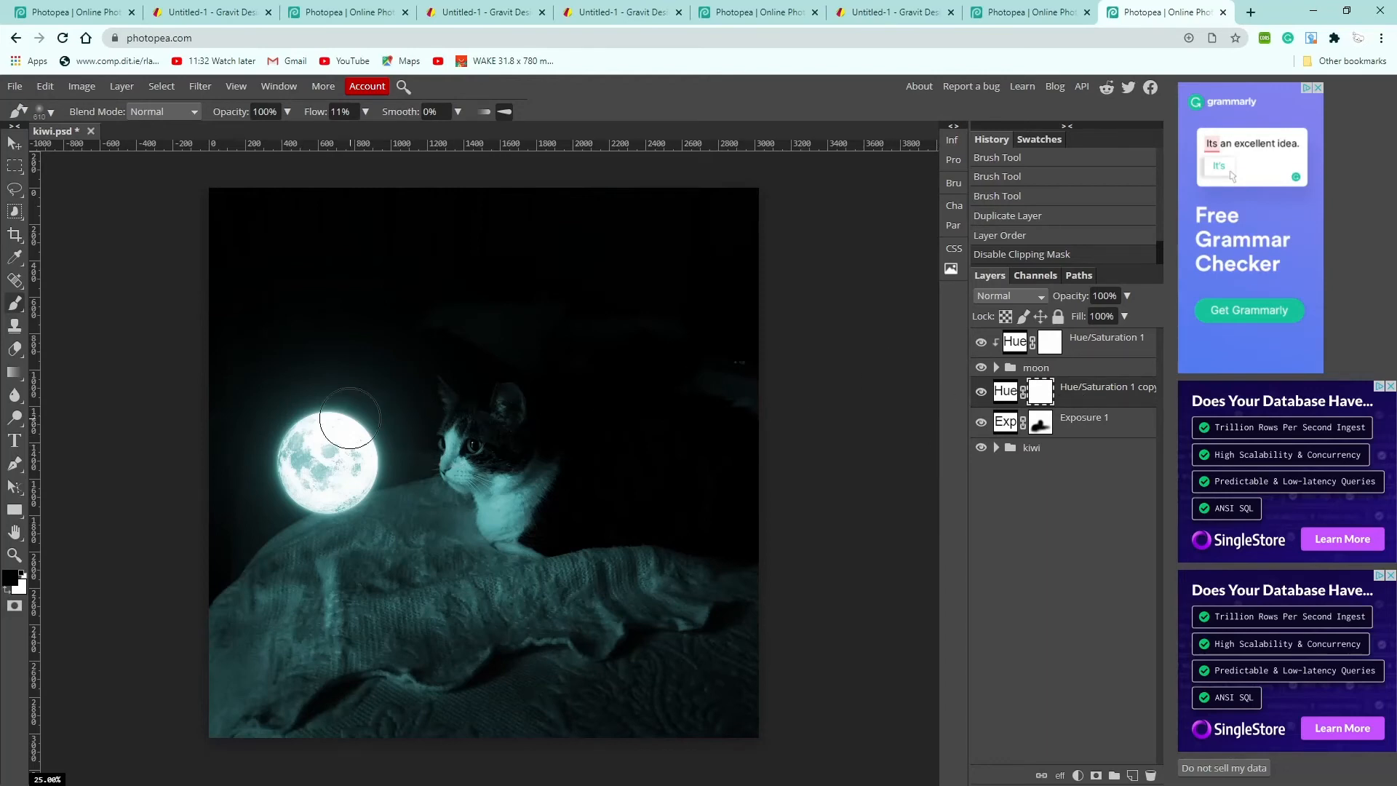
# Fill the mask of the Hue/Saturation 1 copy with black using the Paint Bucket tool
pyautogui.rightClick(14, 372)
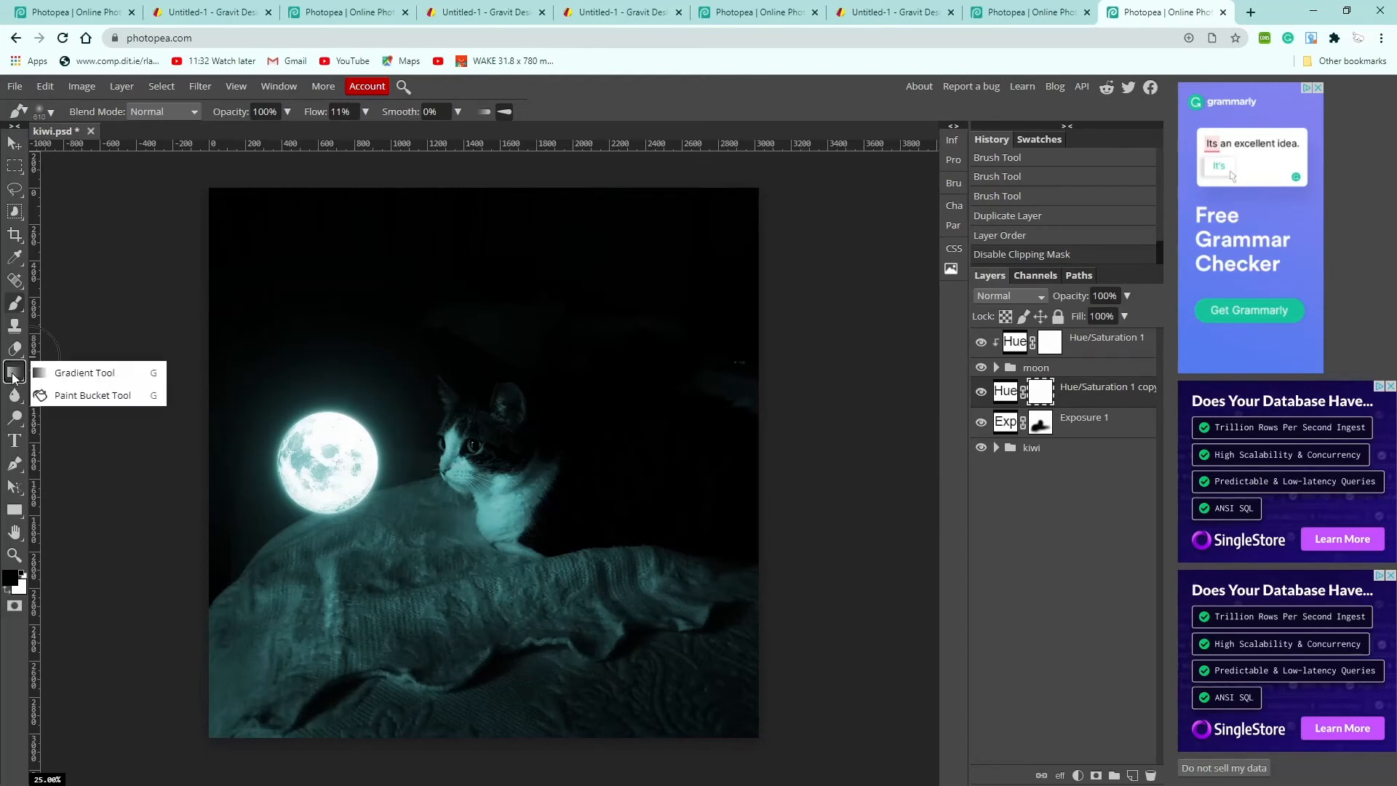
pyautogui.click(79, 398)
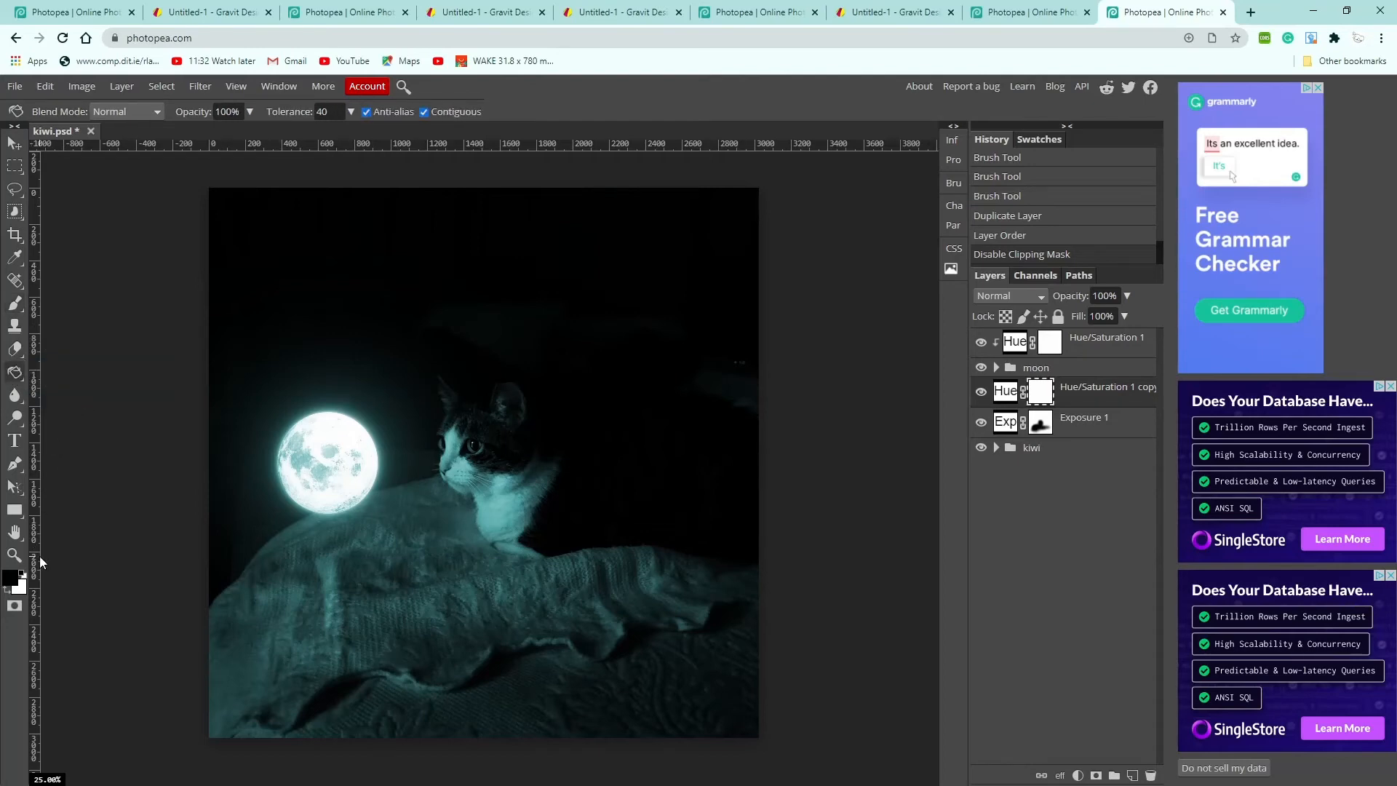
pyautogui.click(10, 580)
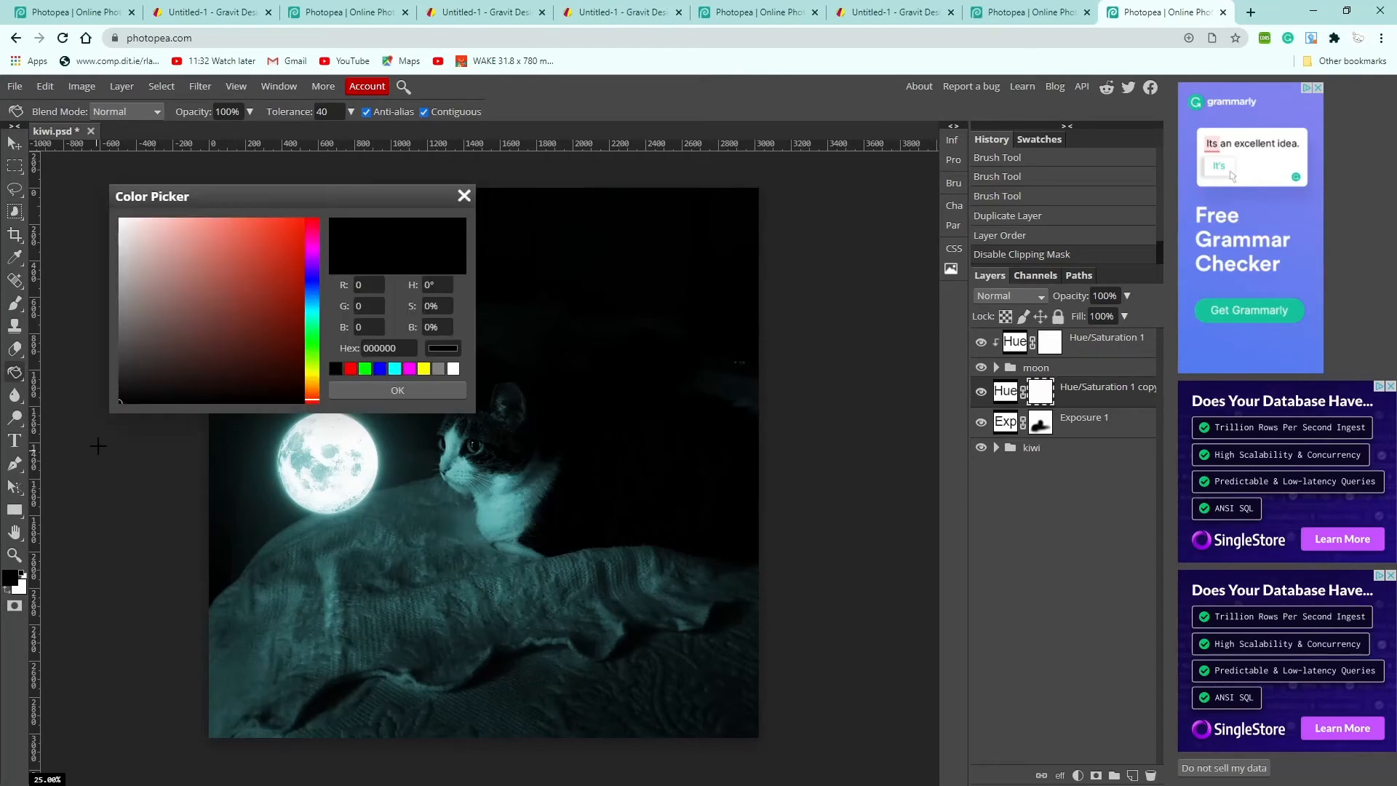
pyautogui.click(381, 393)
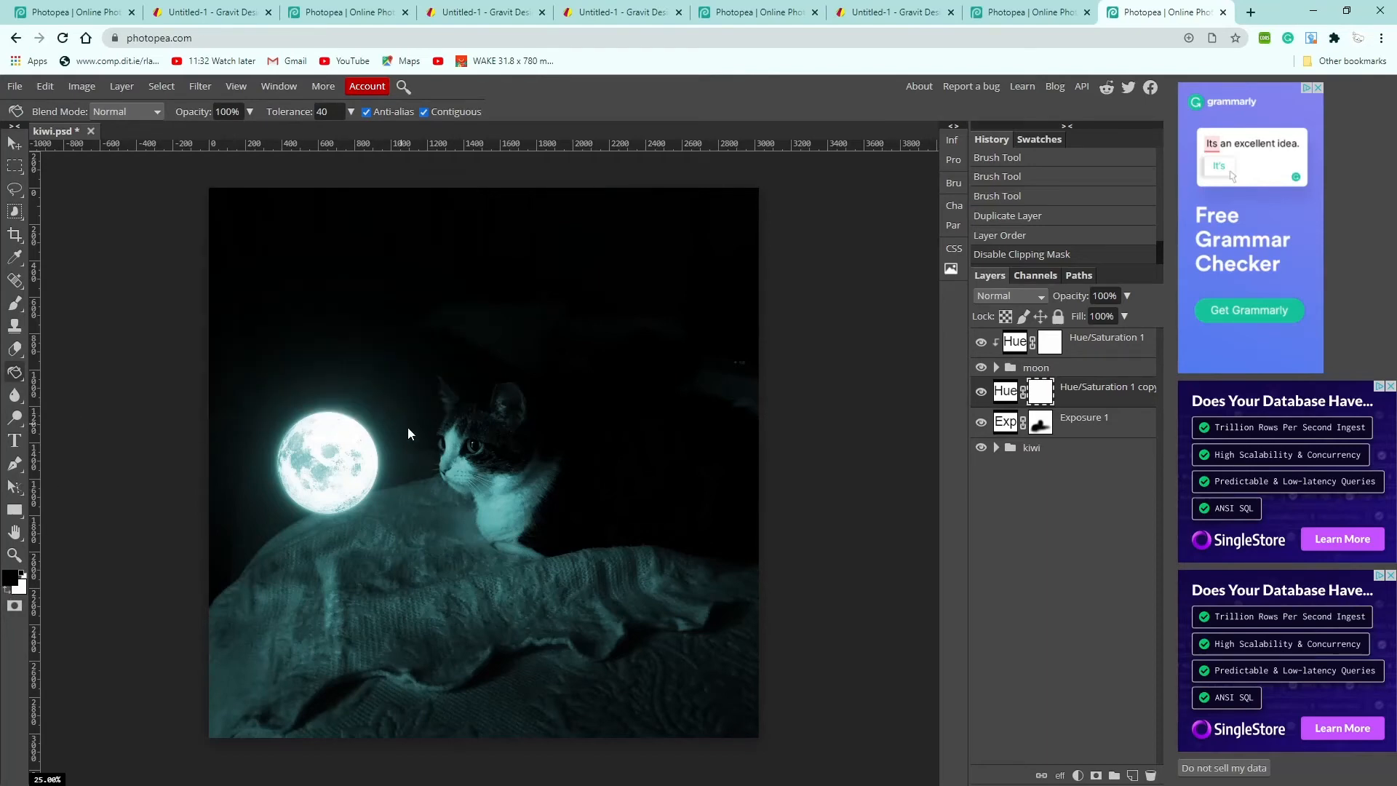
pyautogui.click(540, 518)
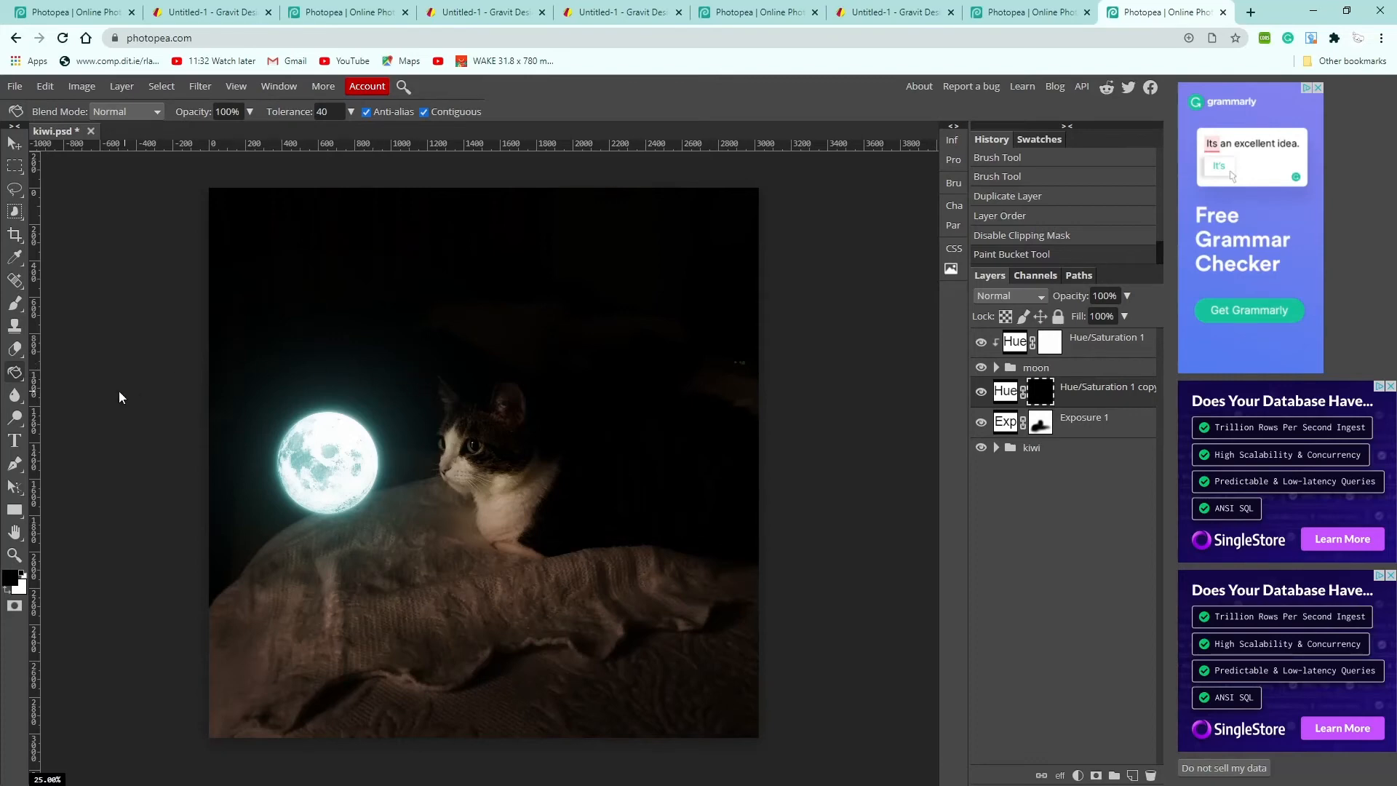
# Brush white on the Hue/Saturation 1 copy mask over the cat's face and chest and the blanket below the moon
pyautogui.click(16, 303)
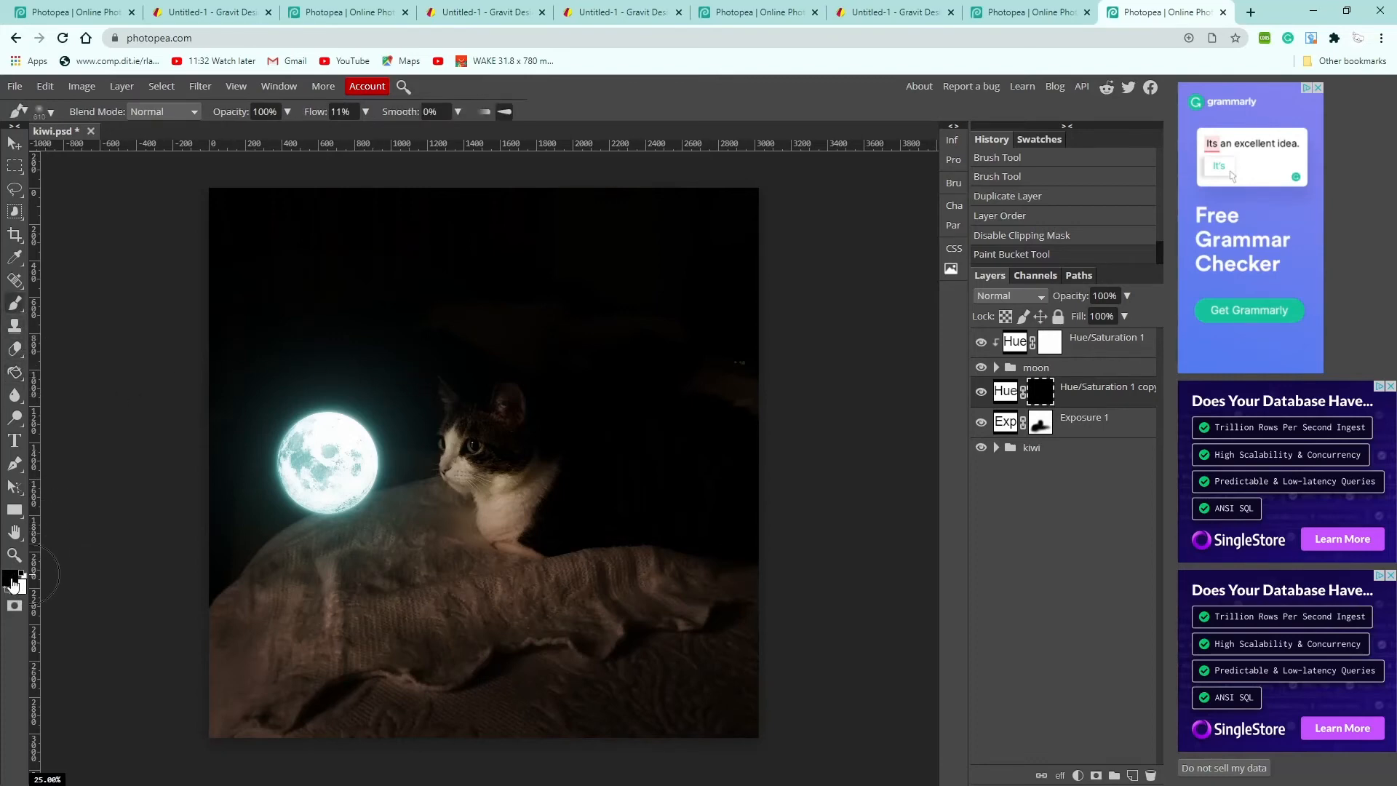
pyautogui.click(11, 580)
pyautogui.moveTo(143, 365); pyautogui.dragTo(95, 206)
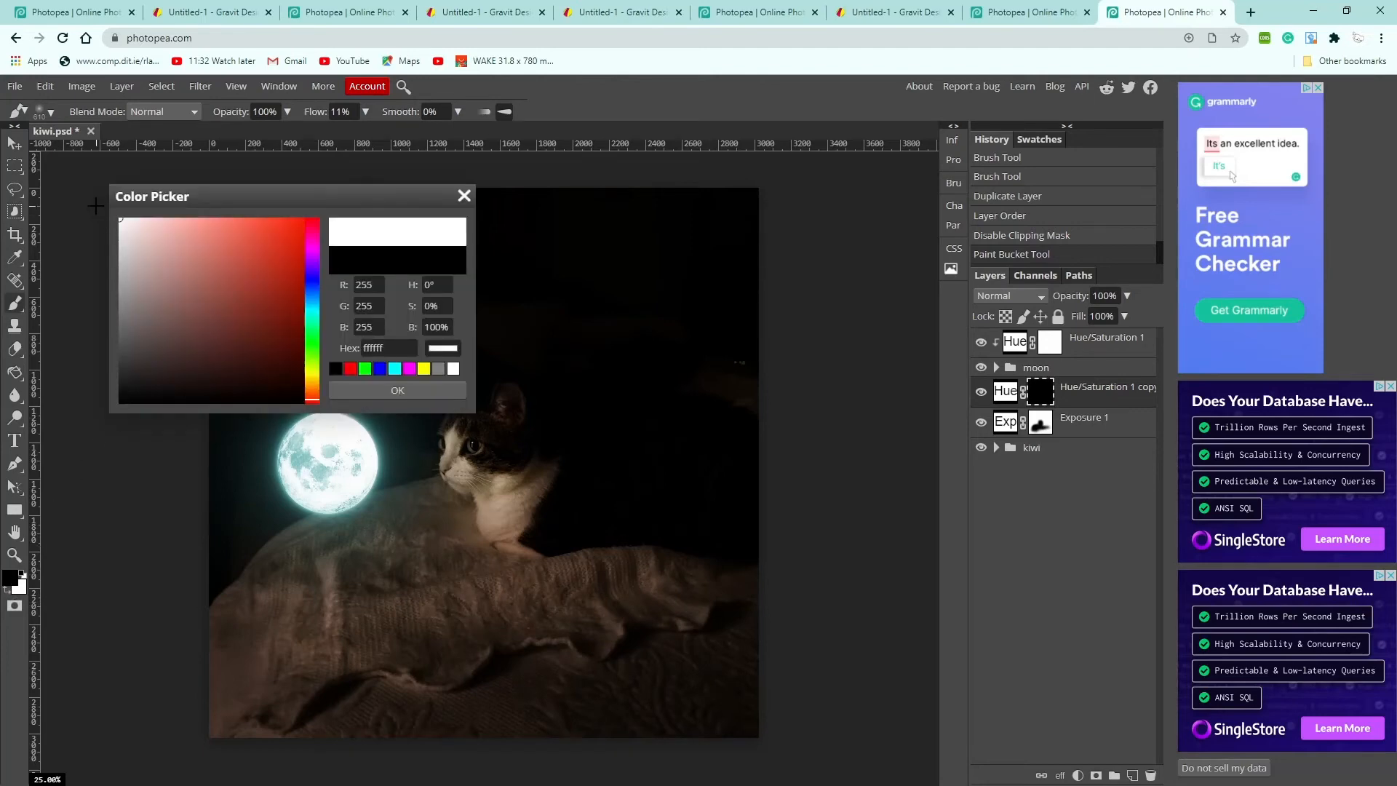
pyautogui.click(358, 391)
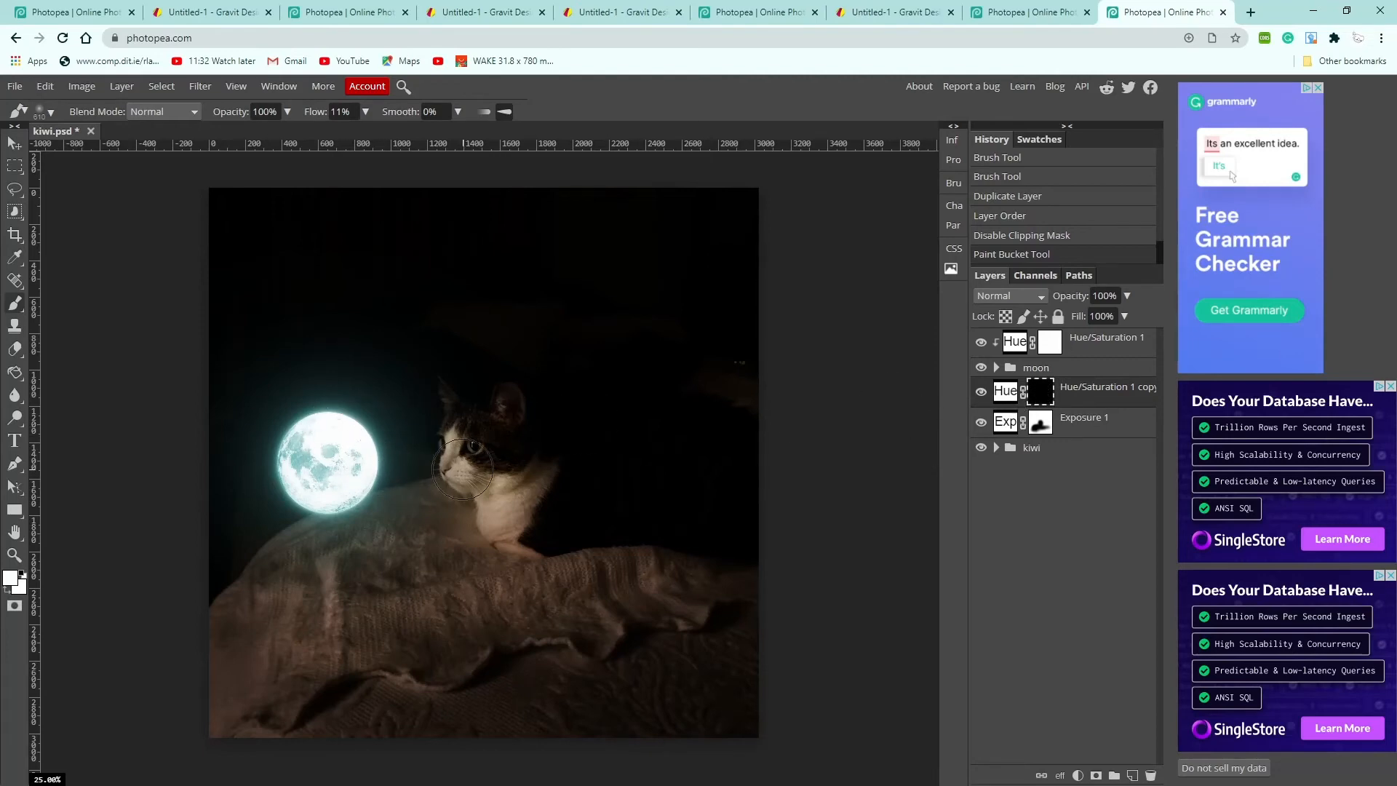
pyautogui.moveTo(466, 471)
pyautogui.mouseDown()
pyautogui.moveTo(470, 436)
pyautogui.moveTo(501, 518)
pyautogui.moveTo(438, 514)
pyautogui.mouseUp()
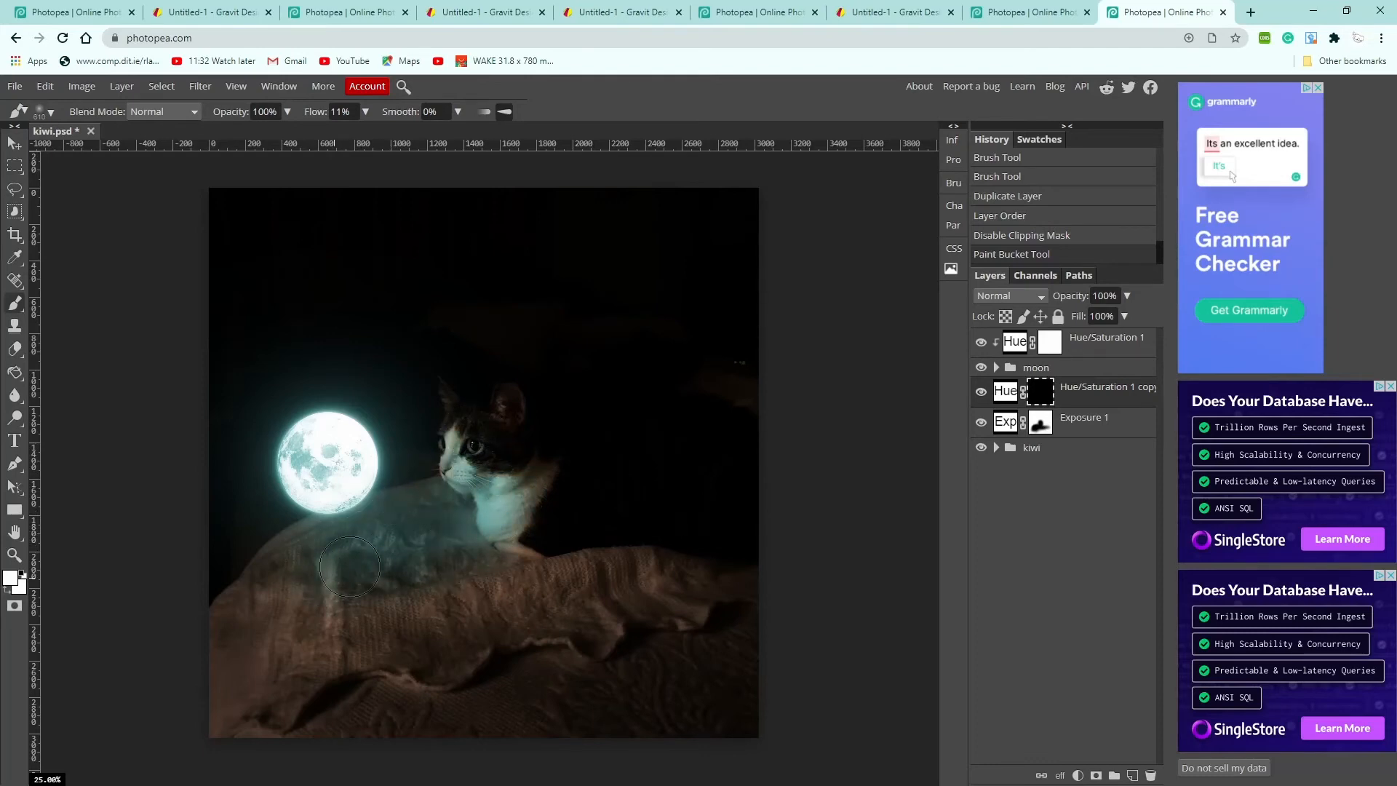
pyautogui.moveTo(350, 567); pyautogui.dragTo(326, 560)
pyautogui.moveTo(301, 603); pyautogui.dragTo(350, 574)
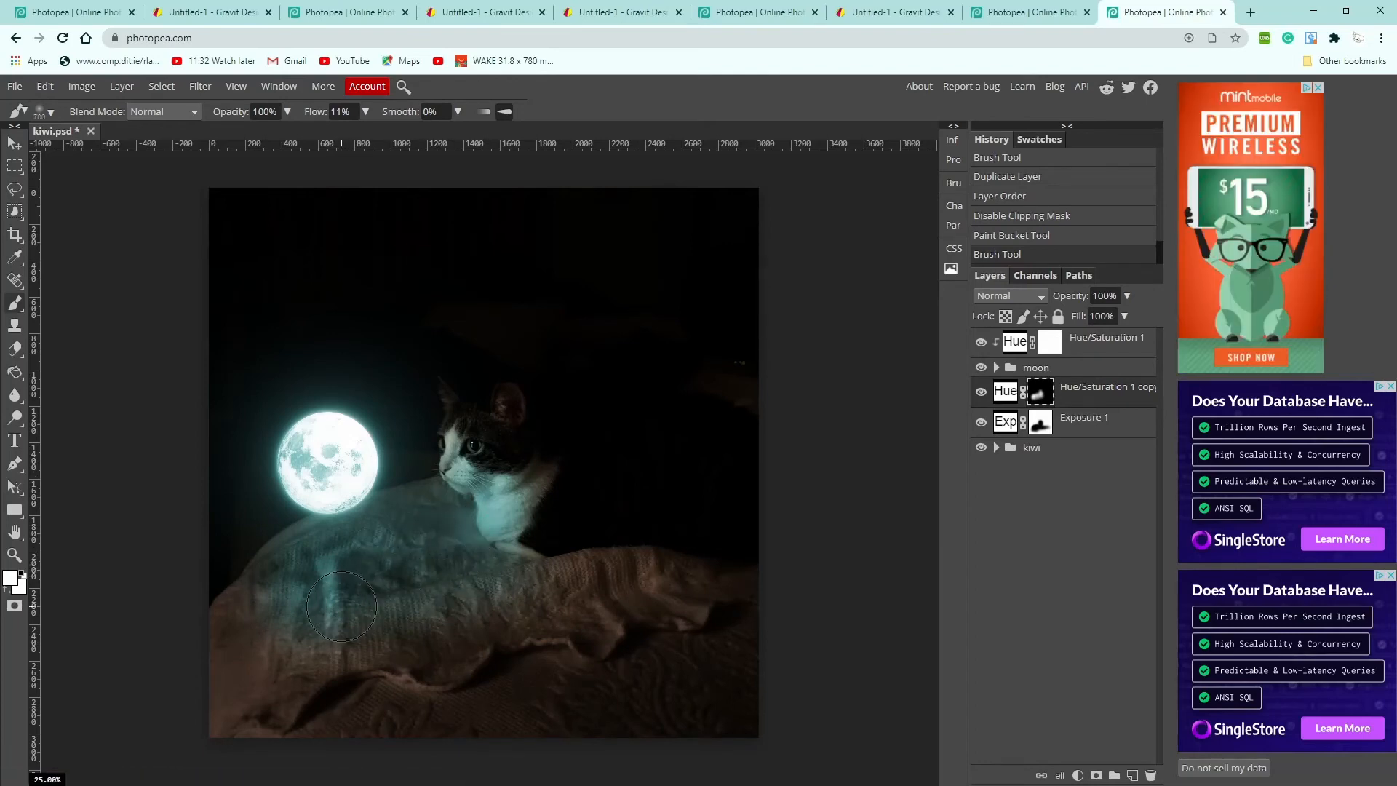
# Extend the cyan tint across the rest of the blanket by painting white on the mask with a larger brush
pyautogui.press(']')
pyautogui.press(']')
pyautogui.press(']')
pyautogui.press(']')
pyautogui.moveTo(327, 607)
pyautogui.mouseDown()
pyautogui.moveTo(299, 596)
pyautogui.moveTo(290, 637)
pyautogui.moveTo(453, 653)
pyautogui.moveTo(637, 630)
pyautogui.mouseUp()
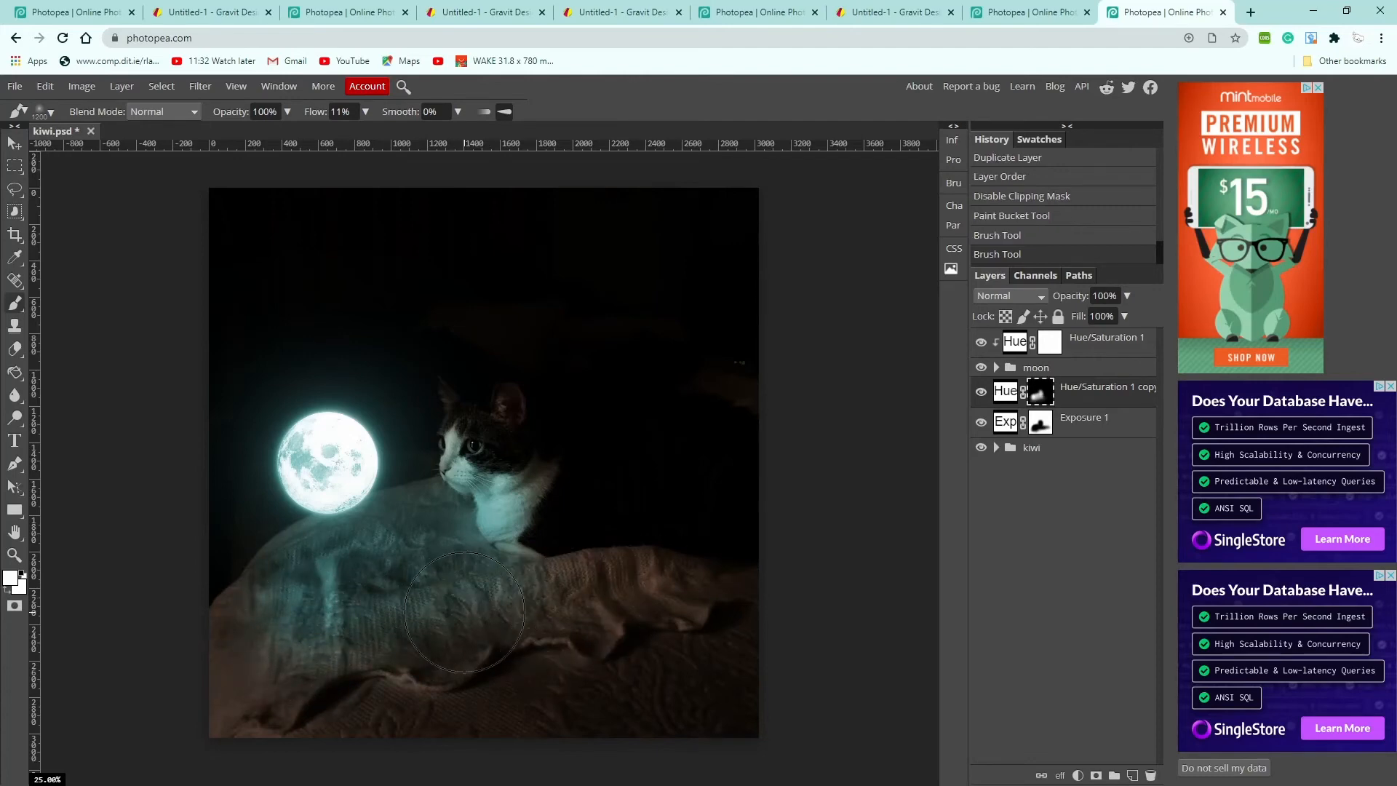
pyautogui.moveTo(464, 612)
pyautogui.mouseDown()
pyautogui.moveTo(648, 591)
pyautogui.moveTo(582, 615)
pyautogui.mouseUp()
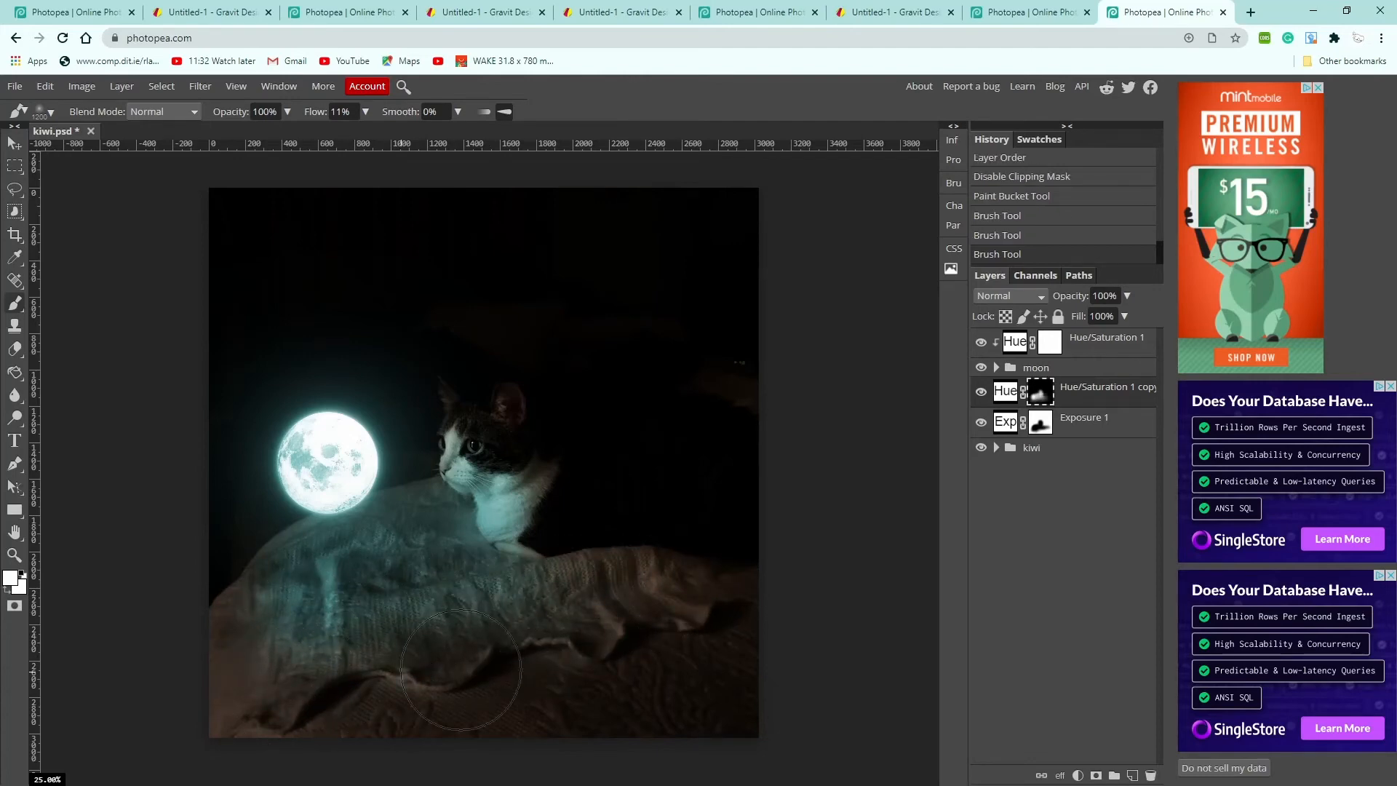
pyautogui.moveTo(460, 670)
pyautogui.mouseDown()
pyautogui.moveTo(654, 634)
pyautogui.moveTo(510, 658)
pyautogui.mouseUp()
pyautogui.moveTo(355, 667)
pyautogui.mouseDown()
pyautogui.moveTo(284, 667)
pyautogui.moveTo(276, 635)
pyautogui.mouseUp()
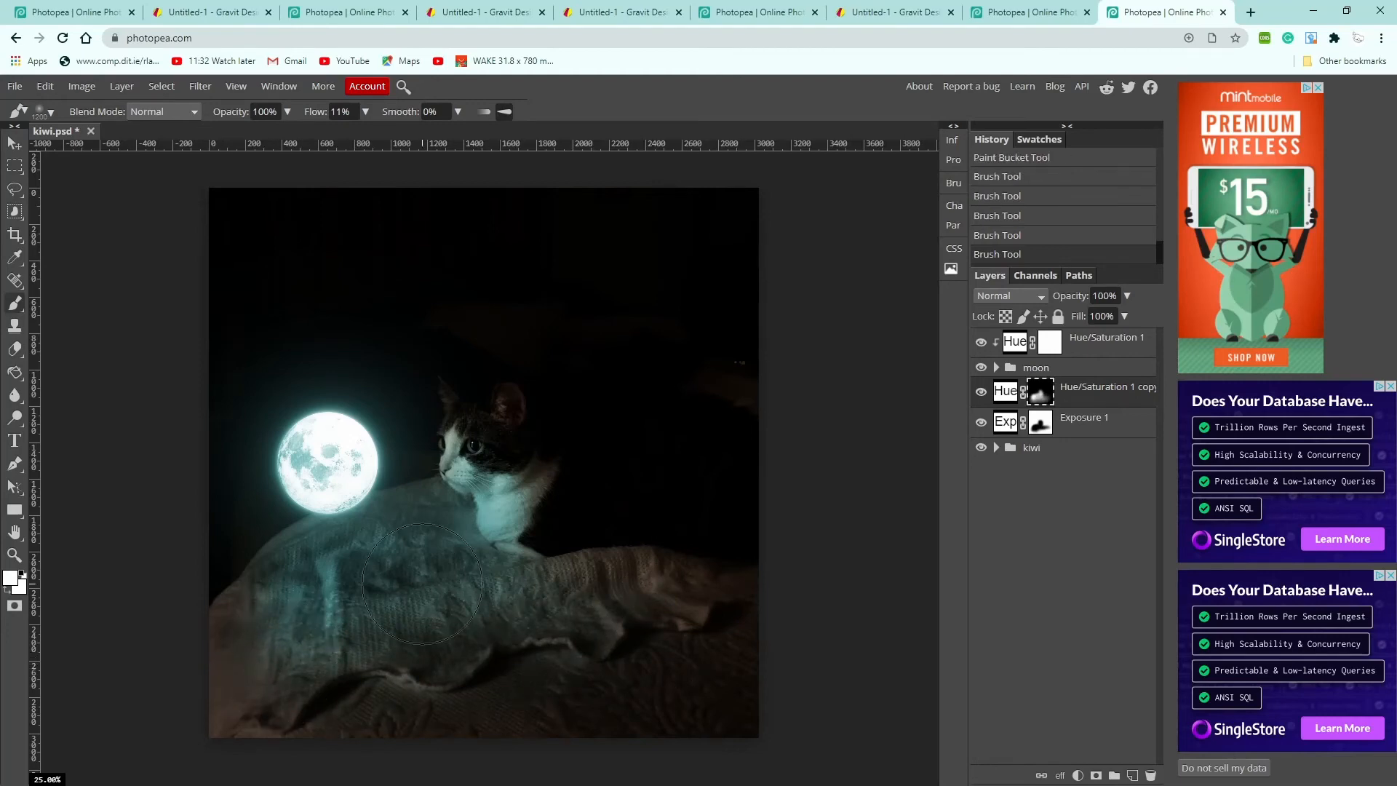
pyautogui.press(']')
pyautogui.press(']')
pyautogui.press(']')
pyautogui.moveTo(557, 687)
pyautogui.mouseDown()
pyautogui.moveTo(646, 658)
pyautogui.moveTo(694, 622)
pyautogui.moveTo(578, 603)
pyautogui.moveTo(678, 603)
pyautogui.moveTo(622, 650)
pyautogui.moveTo(491, 687)
pyautogui.moveTo(353, 697)
pyautogui.moveTo(400, 654)
pyautogui.moveTo(310, 696)
pyautogui.moveTo(385, 612)
pyautogui.mouseUp()
# Strengthen the cyan tint on the cat's face by painting white on the mask with a much smaller brush
pyautogui.press('[')
pyautogui.press('[')
pyautogui.press('[')
pyautogui.press('[')
pyautogui.press('[')
pyautogui.press('[')
pyautogui.press('[')
pyautogui.press('[')
pyautogui.press('[')
pyautogui.press('[')
pyautogui.press('[')
pyautogui.press('[')
pyautogui.press('[')
pyautogui.press('[')
pyautogui.moveTo(458, 449)
pyautogui.mouseDown()
pyautogui.moveTo(466, 437)
pyautogui.moveTo(451, 460)
pyautogui.mouseUp()
pyautogui.press(']')
pyautogui.press(']')
pyautogui.press(']')
pyautogui.press(']')
pyautogui.press(']')
pyautogui.press(']')
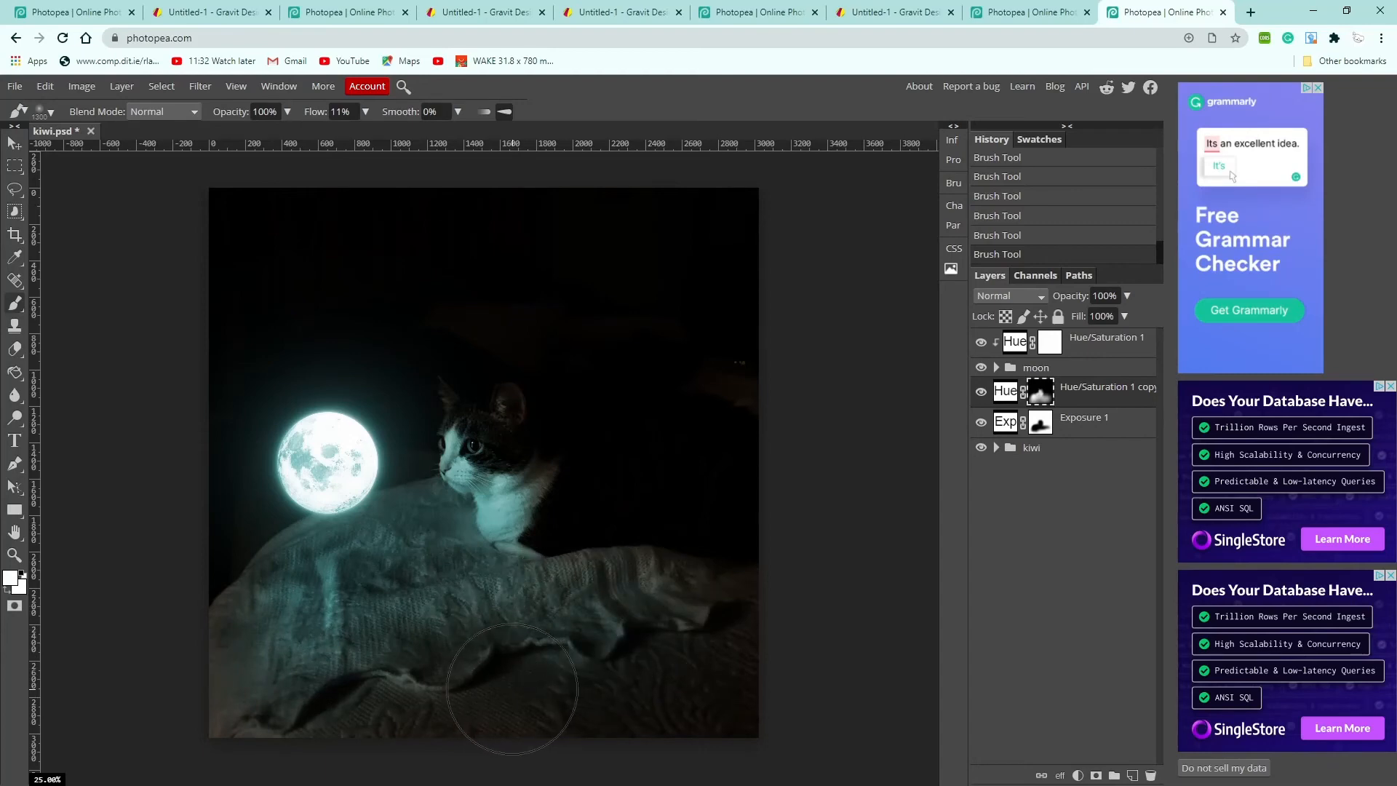
pyautogui.press('[')
pyautogui.press('[')
pyautogui.press('[')
pyautogui.press('[')
pyautogui.press('[')
pyautogui.press('[')
# Duplicate the moon folder
pyautogui.click(1062, 371)
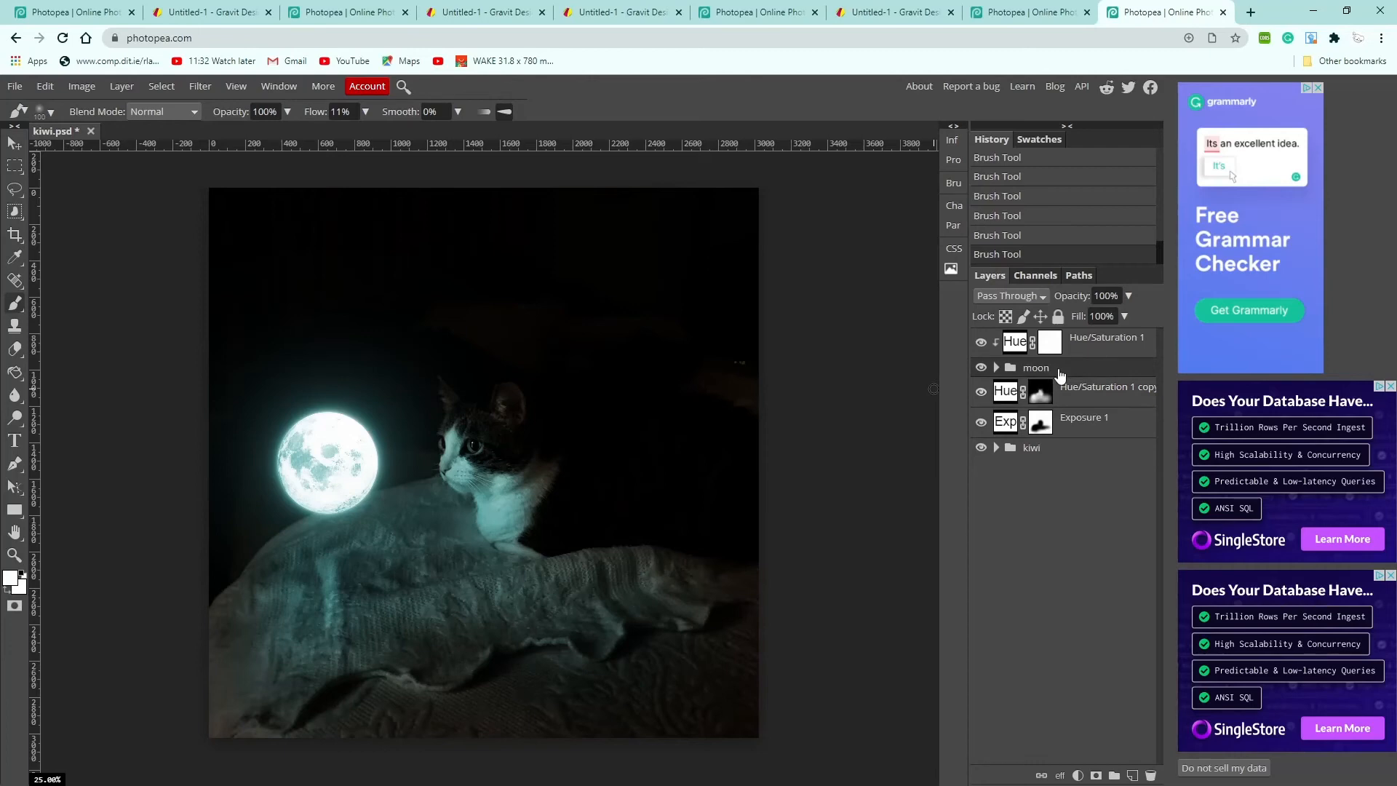
pyautogui.rightClick(1065, 374)
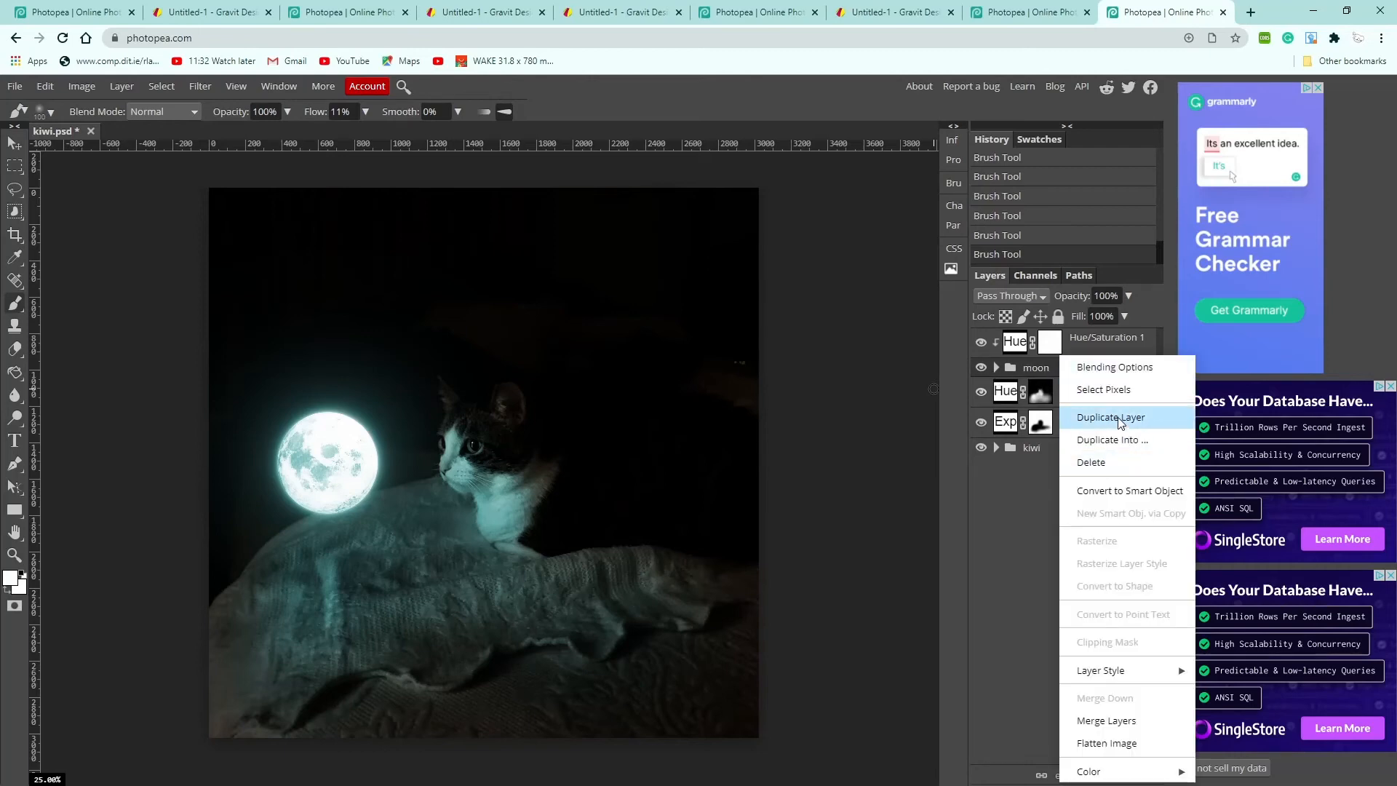
pyautogui.click(1037, 371)
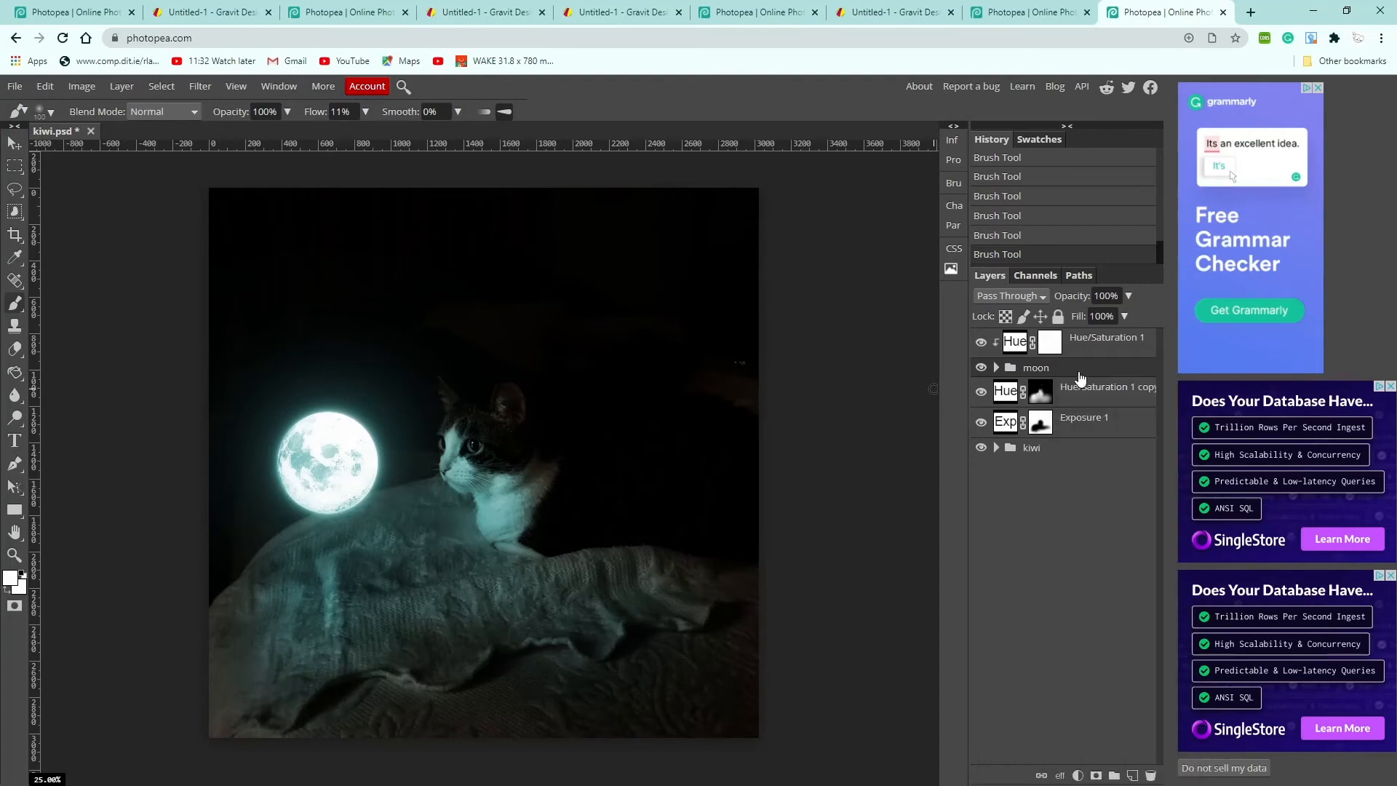
pyautogui.rightClick(1071, 372)
pyautogui.click(1123, 417)
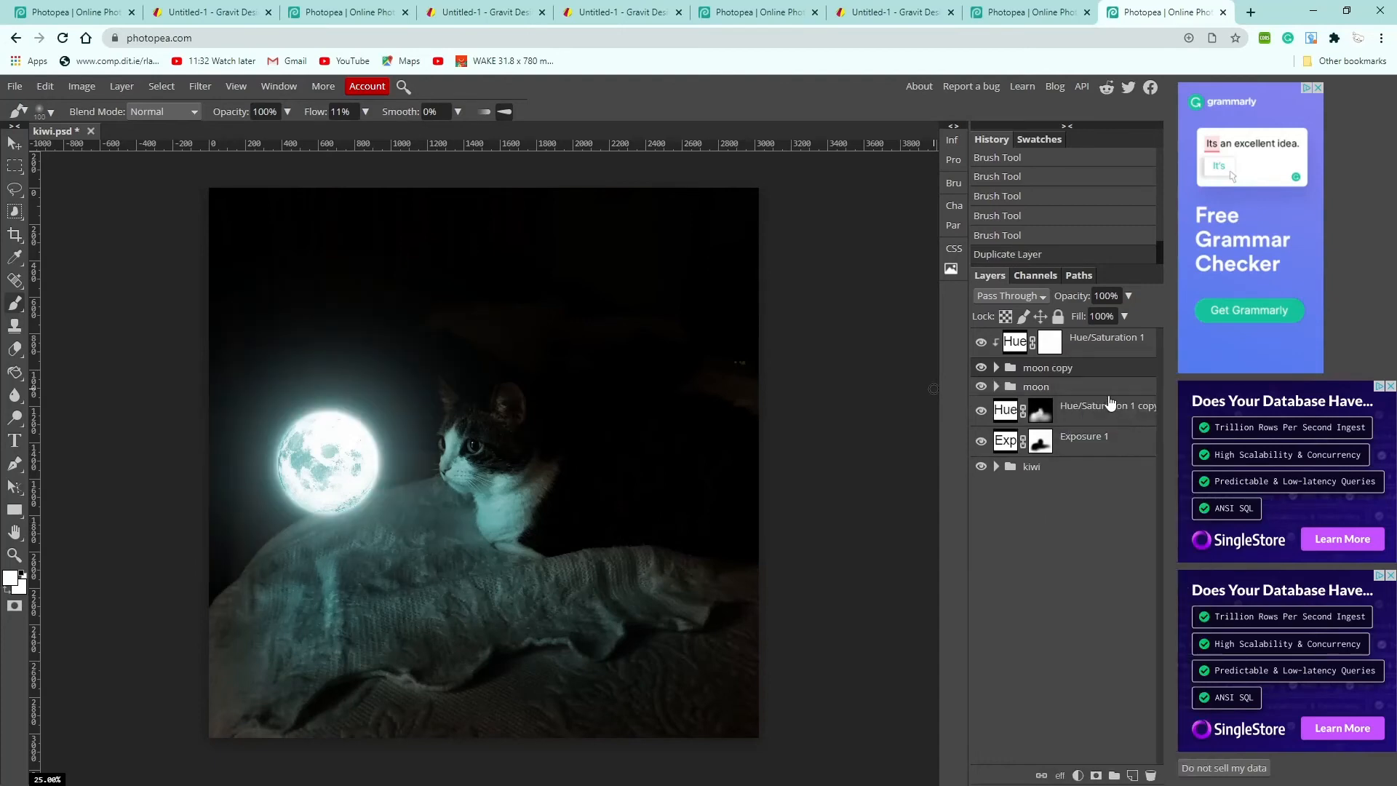
pyautogui.rightClick(1087, 375)
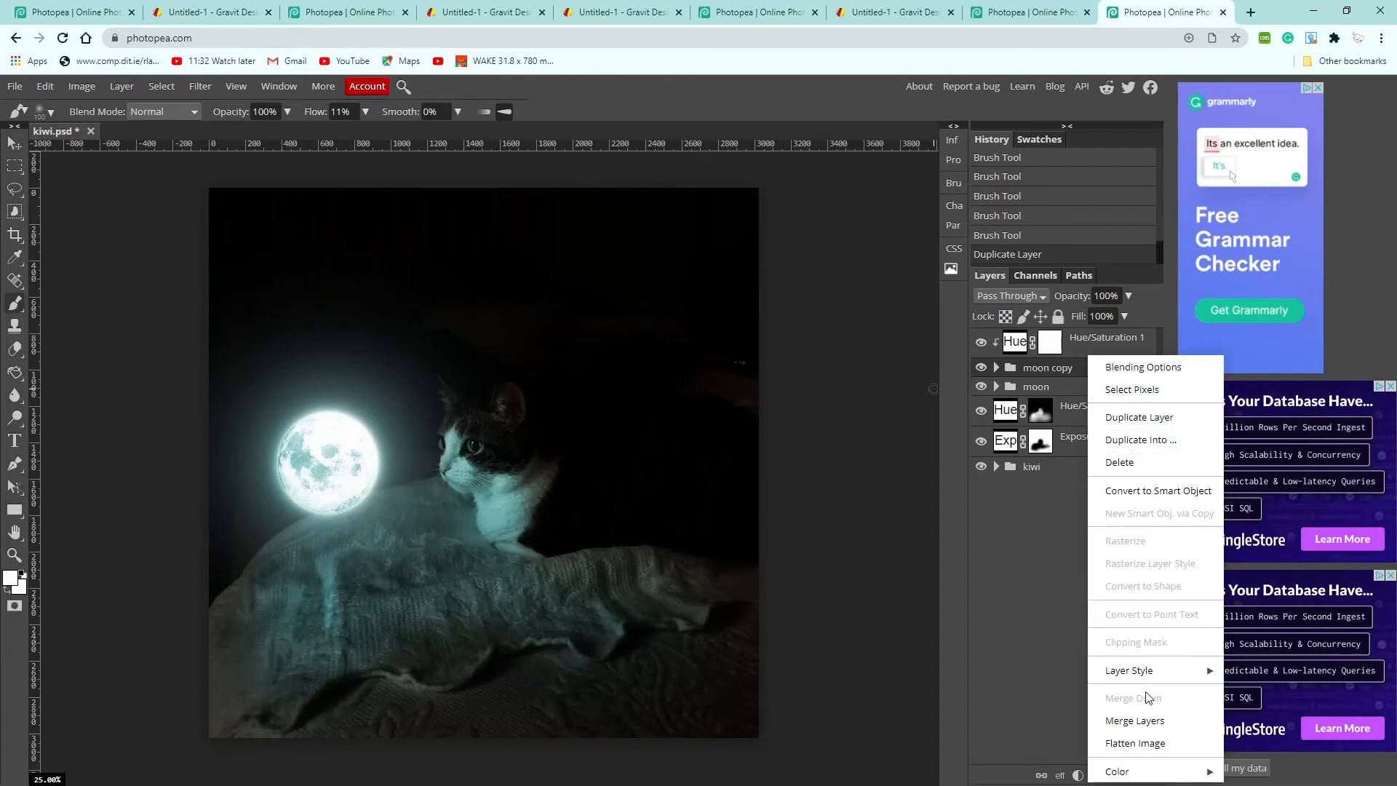
pyautogui.click(1135, 743)
pyautogui.hotkey('ctrl', 'z')
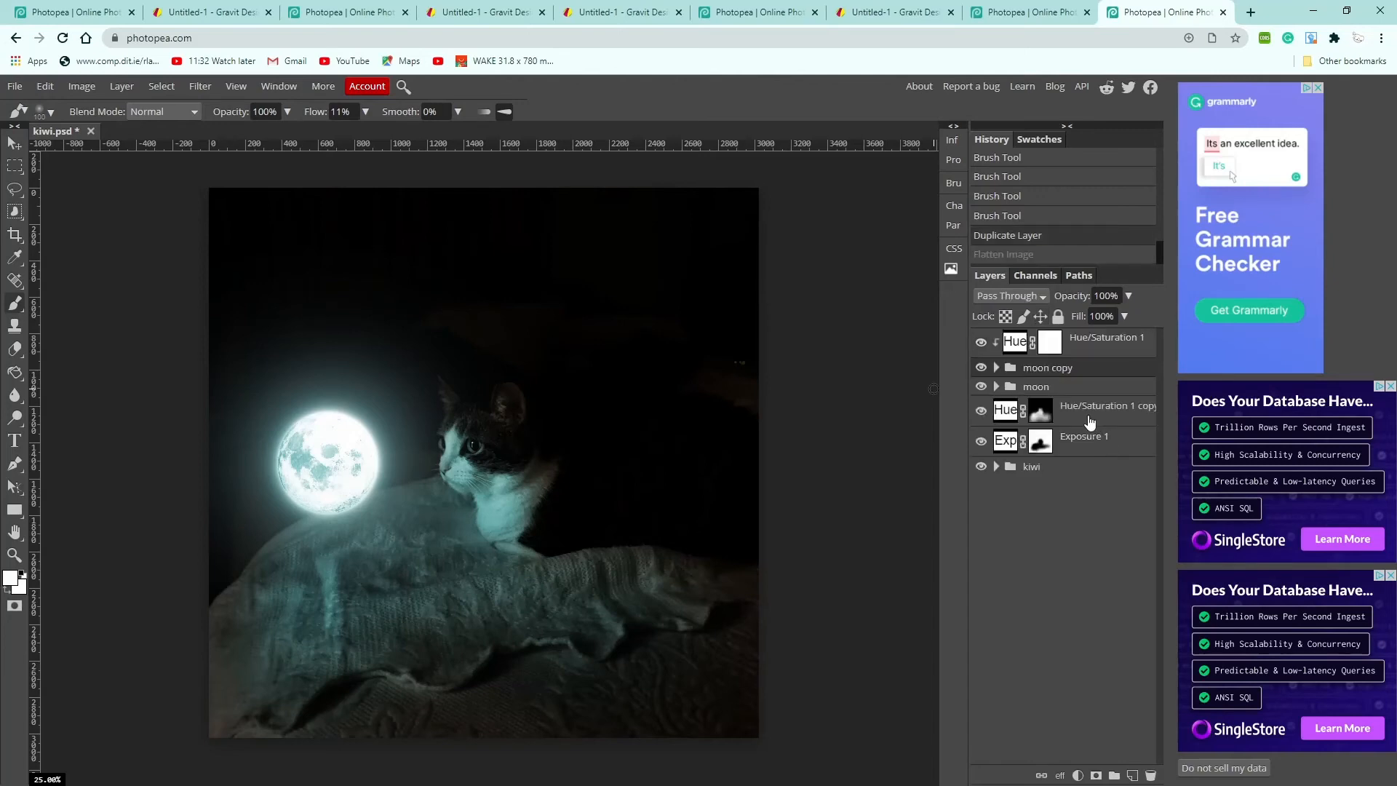
# Merge the moon copy folder into a single layer and toggle its visibility to check it
pyautogui.rightClick(1080, 373)
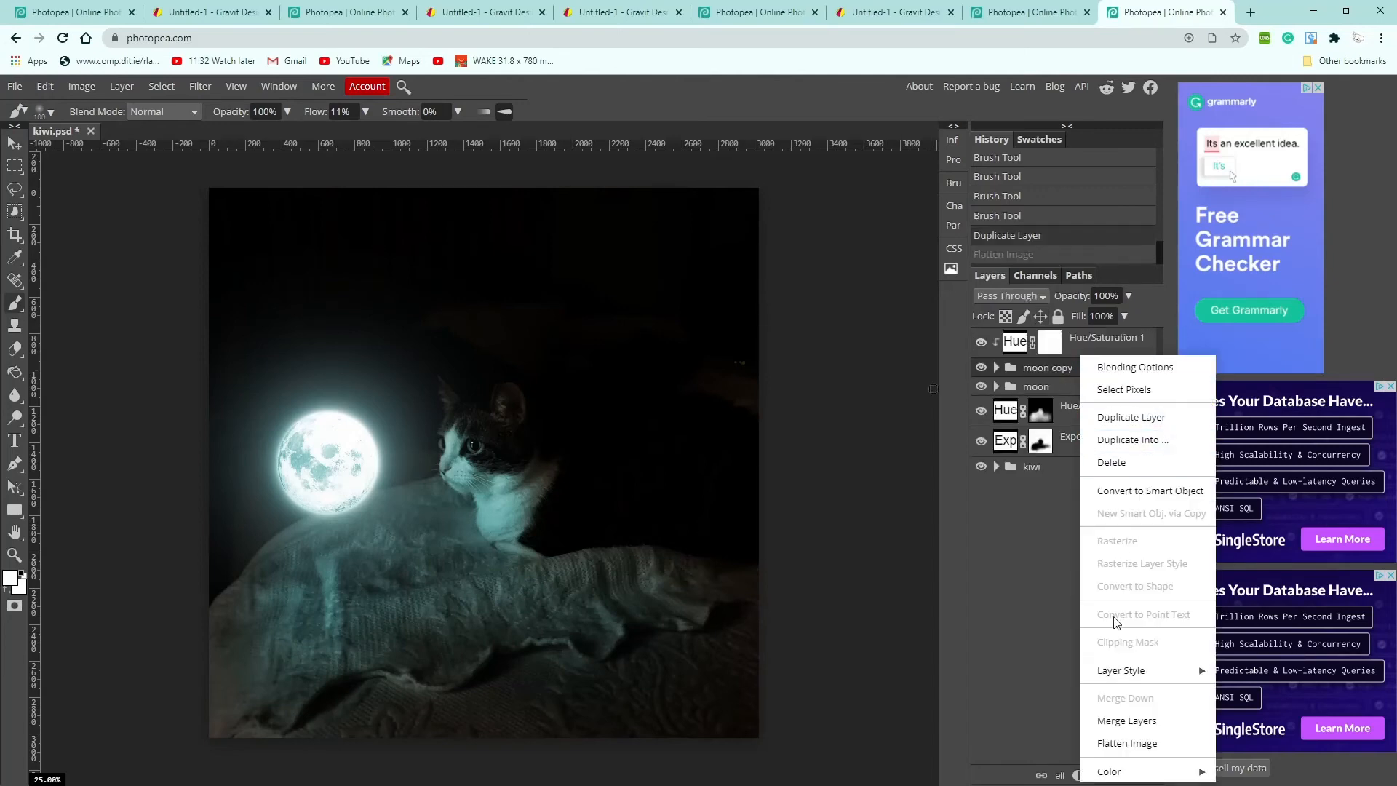
pyautogui.click(1127, 720)
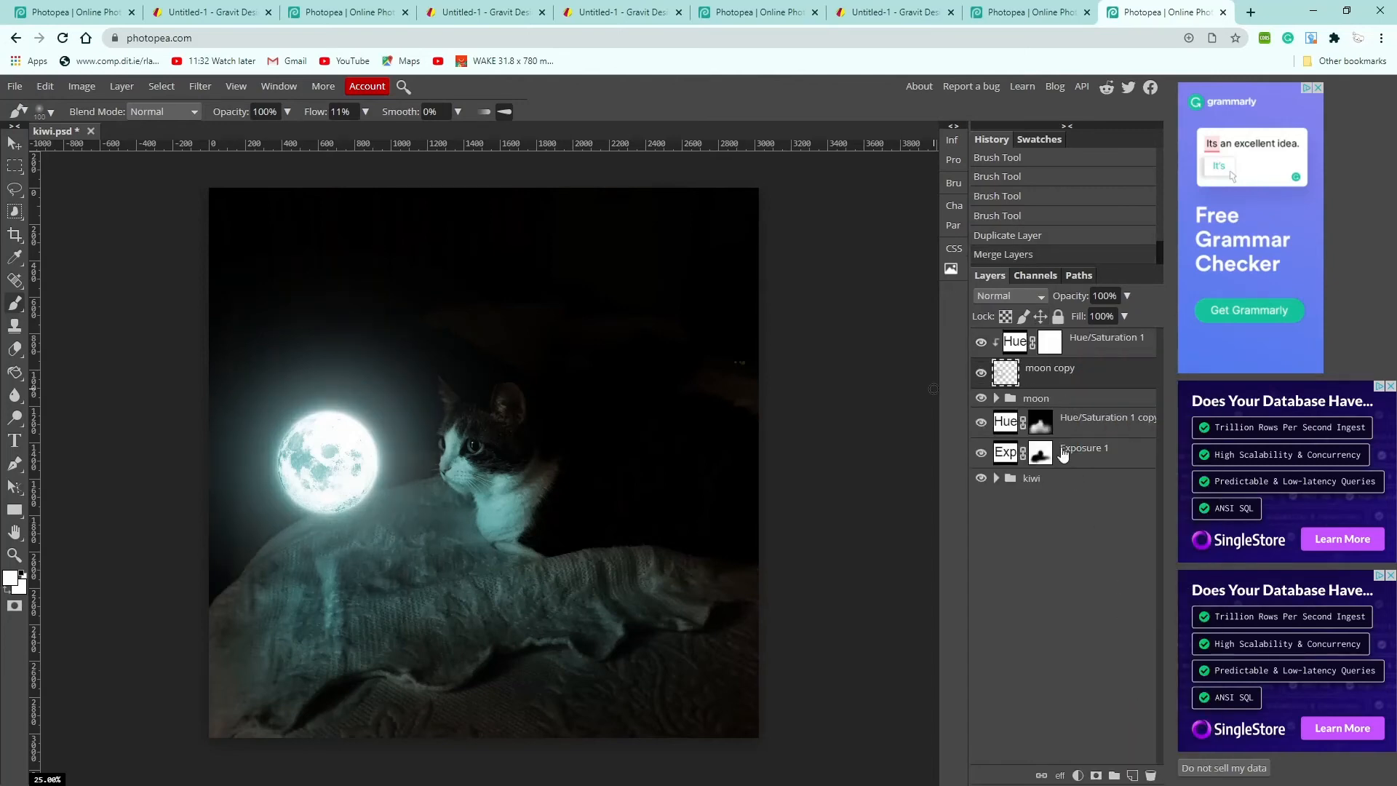
pyautogui.click(981, 373)
pyautogui.click(980, 372)
pyautogui.click(981, 375)
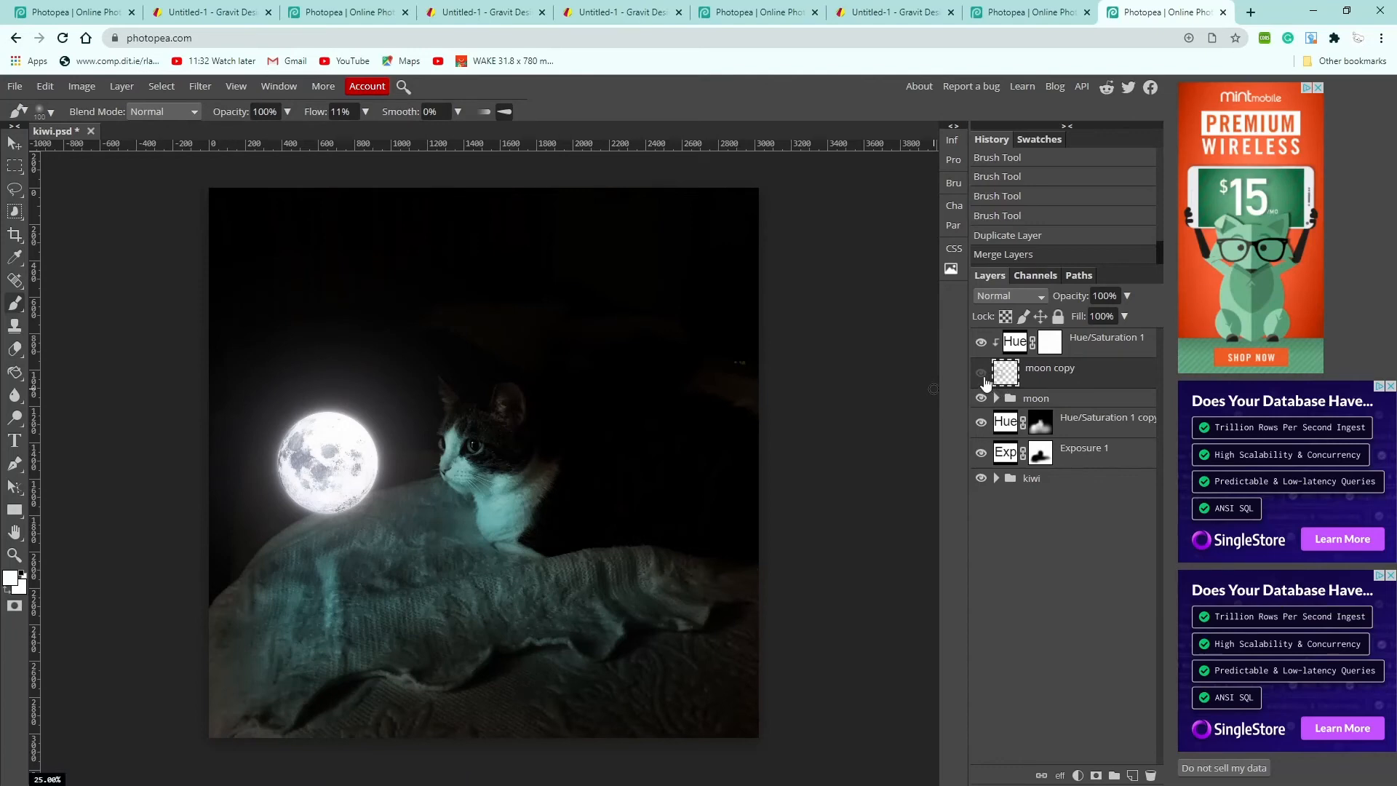
pyautogui.click(982, 375)
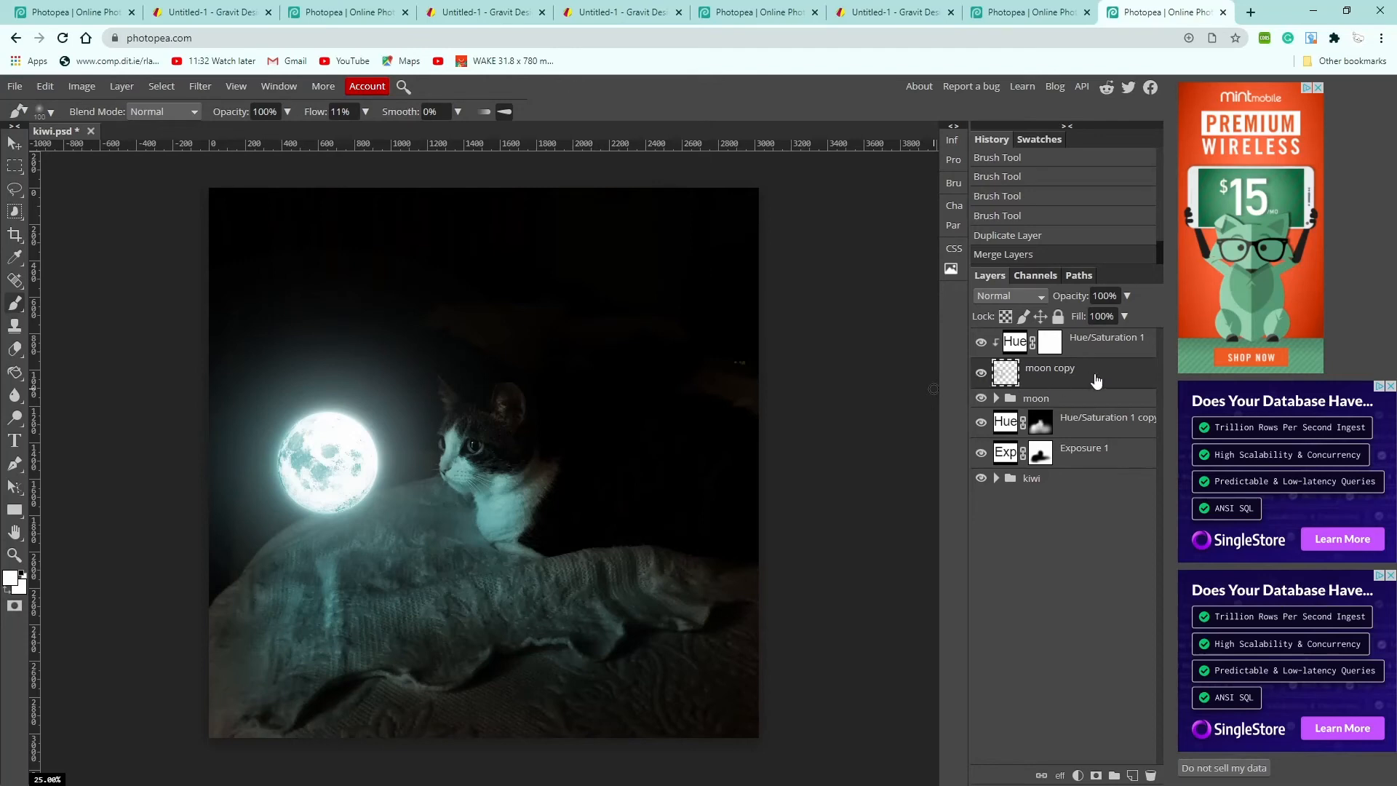
# Place the moon copy layer directly above the kiwi folder and move its moon onto the cat's head
pyautogui.moveTo(1100, 381); pyautogui.dragTo(1097, 466)
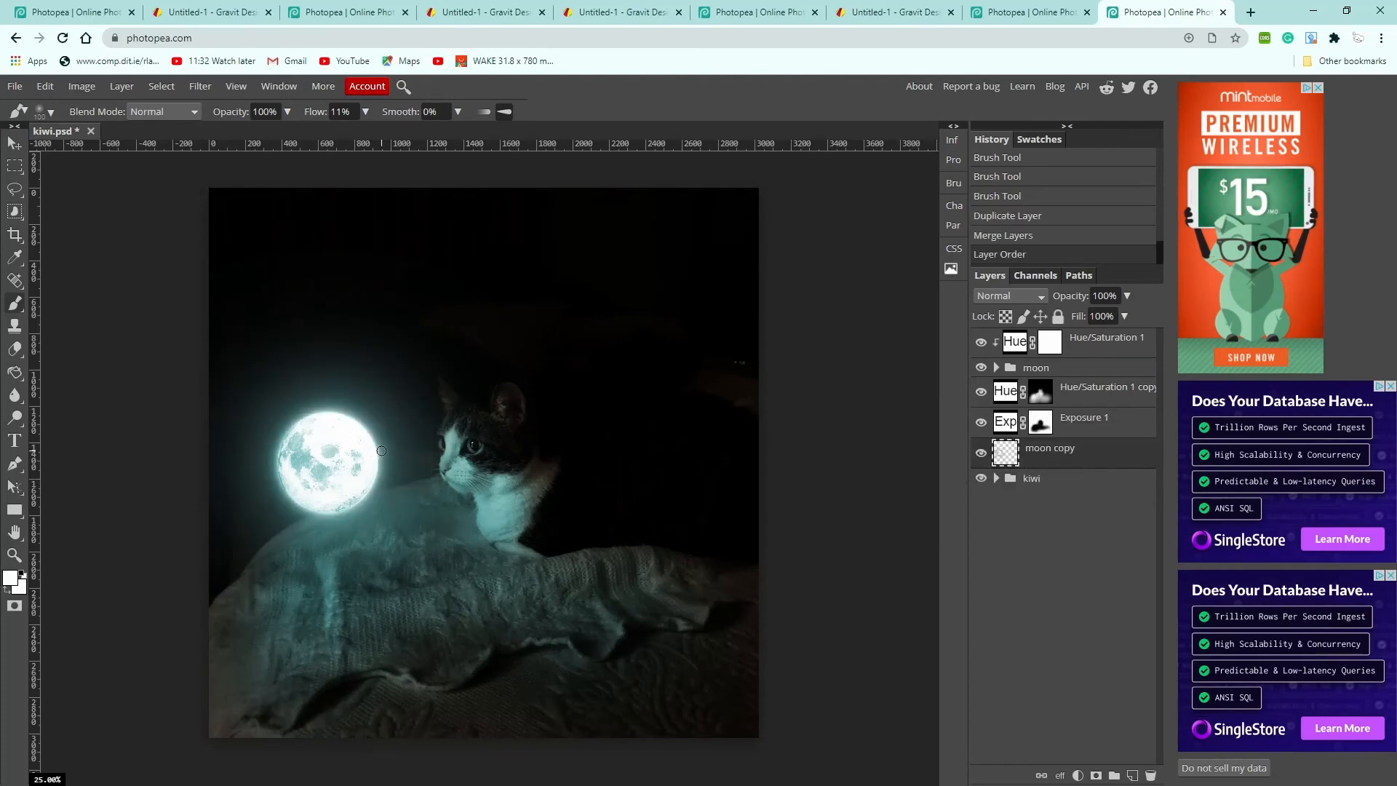
pyautogui.press('v')
pyautogui.moveTo(338, 457); pyautogui.dragTo(470, 451)
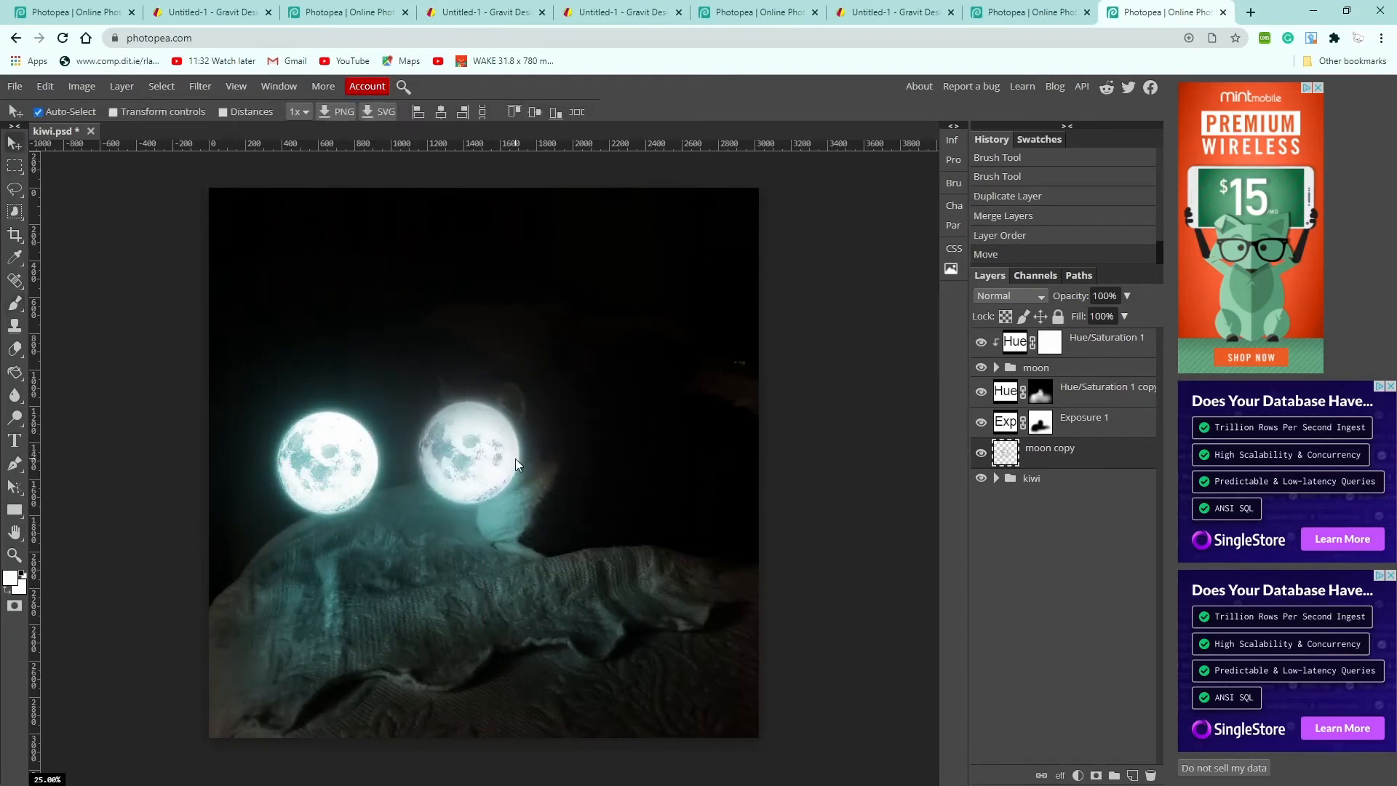
# Scale the moon copy down to about 11.45% and move its moon over the cat's near eye
pyautogui.hotkey('ctrl', 't')
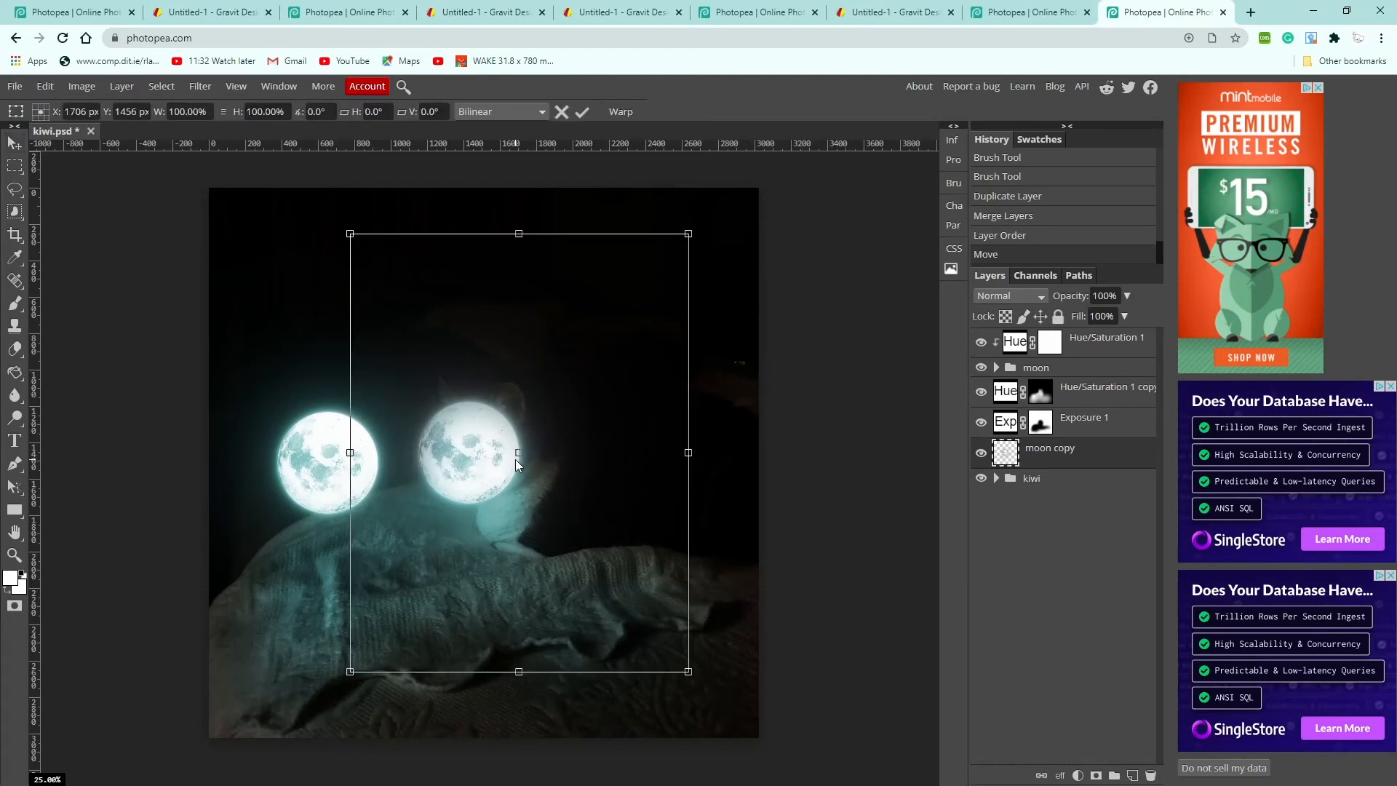
pyautogui.moveTo(688, 235); pyautogui.dragTo(539, 428)
pyautogui.scroll(10, 535, 468)
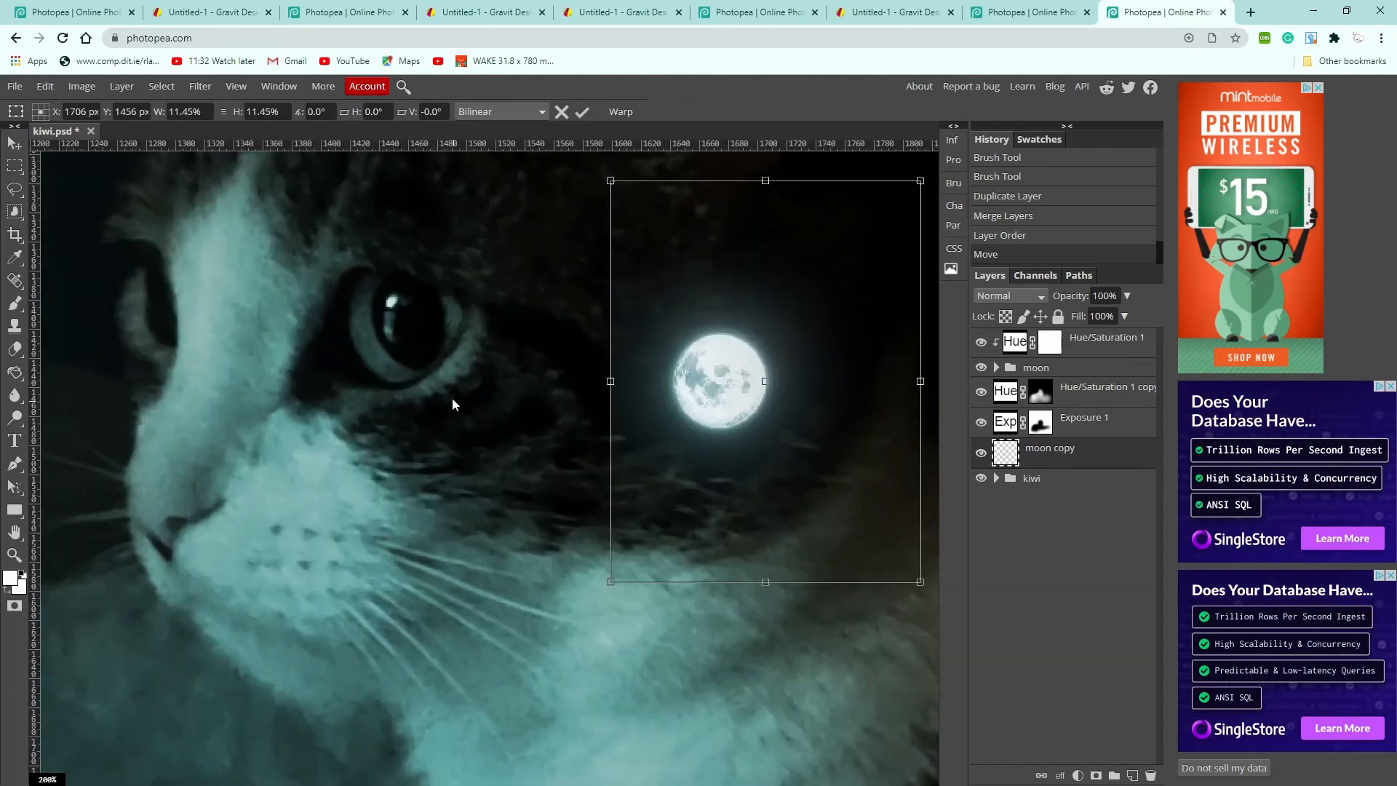
pyautogui.moveTo(452, 399); pyautogui.dragTo(469, 514)
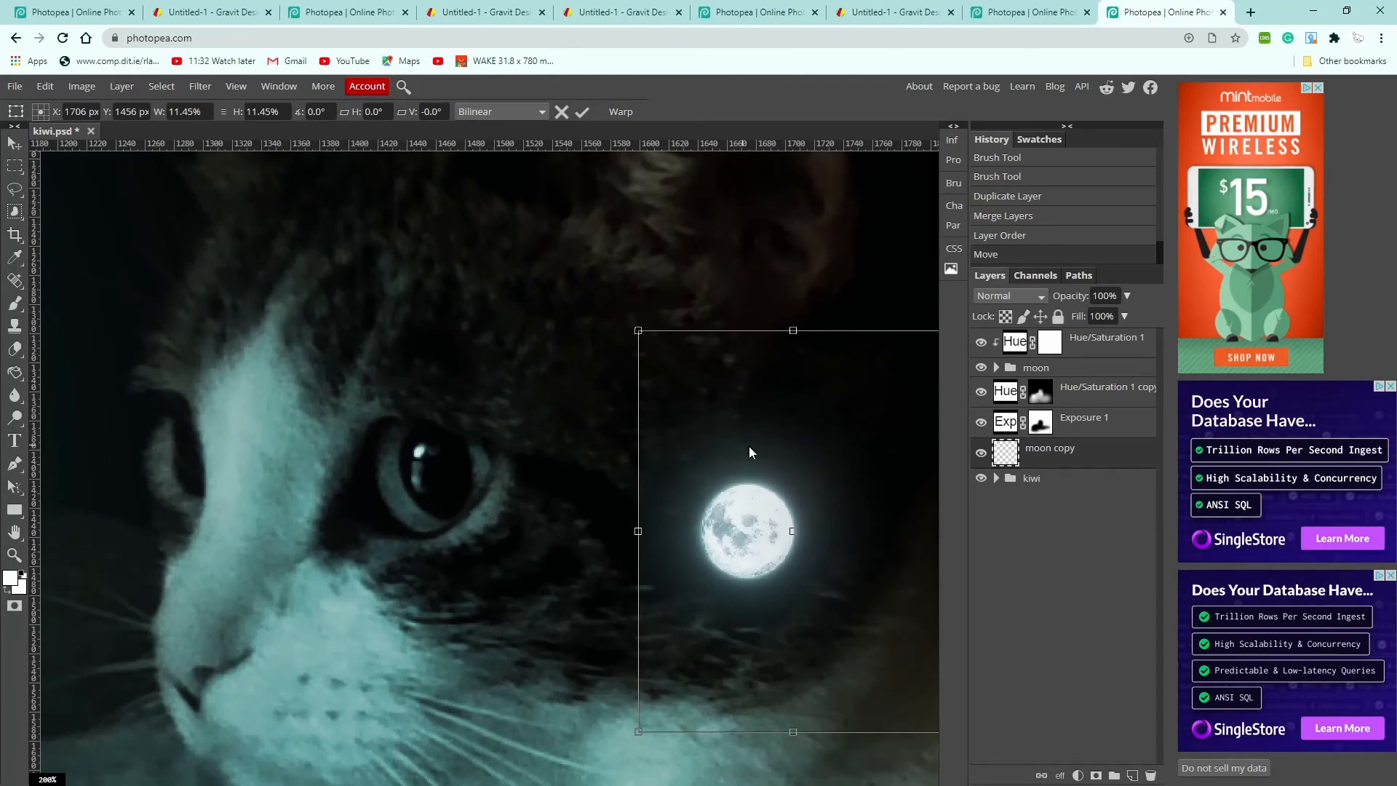
pyautogui.moveTo(785, 510); pyautogui.dragTo(460, 453)
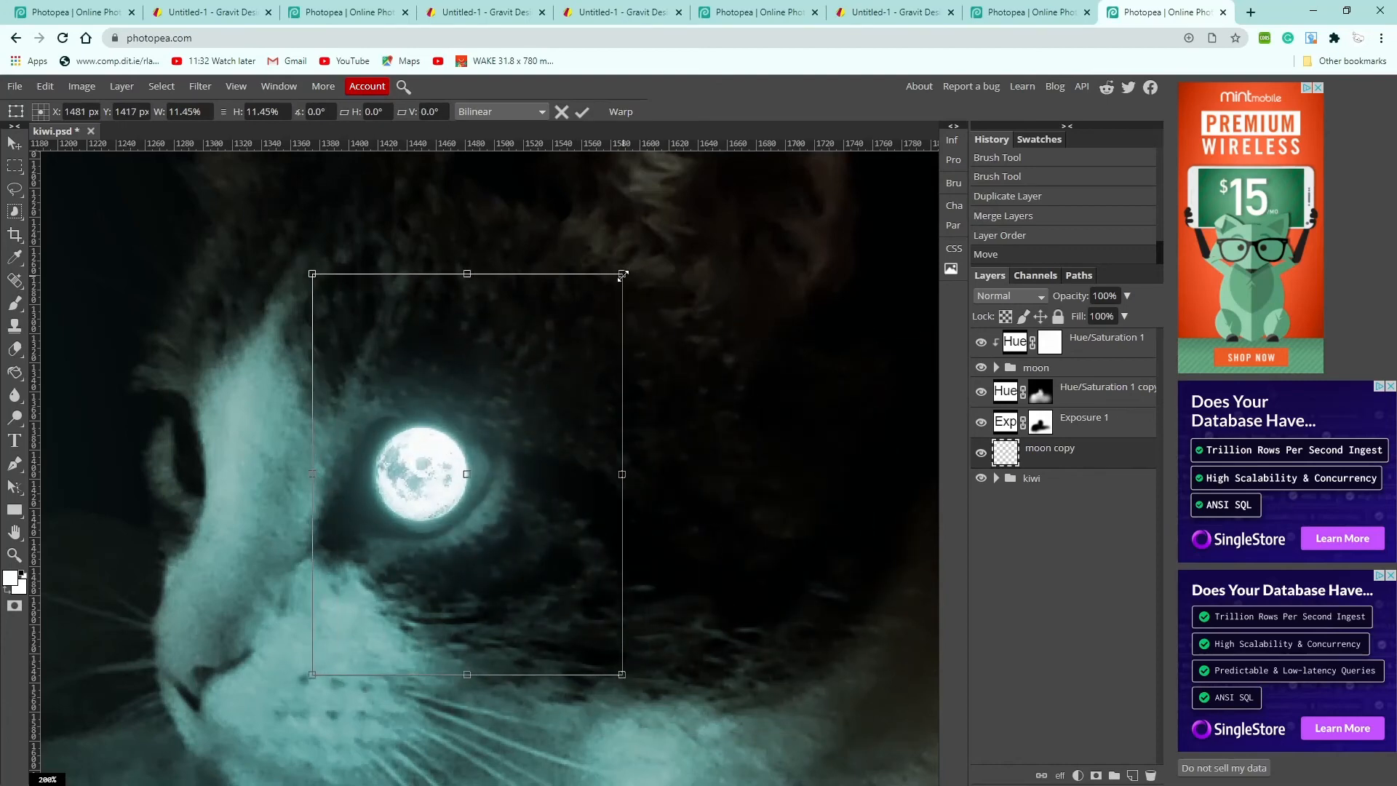
# Shrink the moon copy further to about 4.85% and position its moon over the light reflection in the cat's near eye
pyautogui.moveTo(624, 274); pyautogui.dragTo(547, 377)
pyautogui.moveTo(468, 426); pyautogui.dragTo(426, 422)
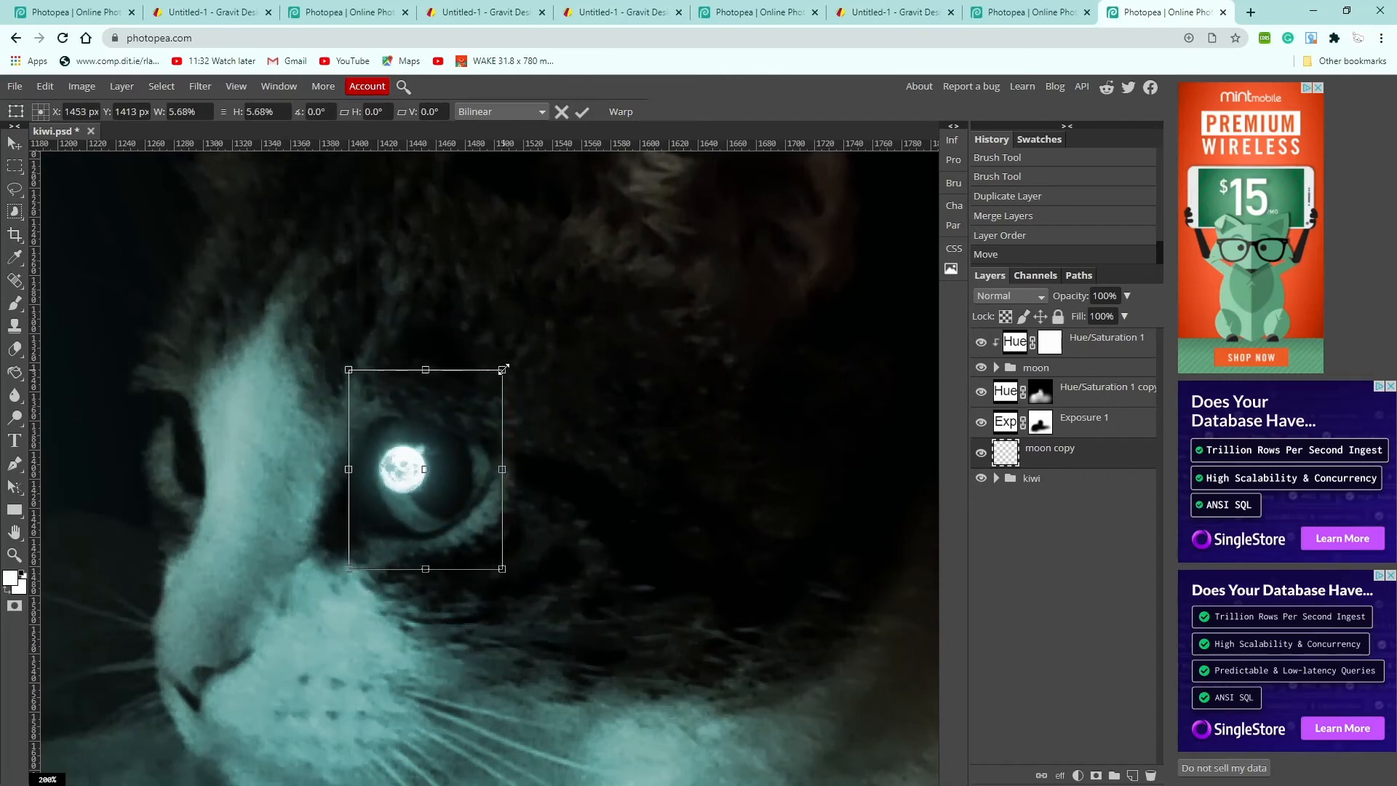
pyautogui.moveTo(502, 369); pyautogui.dragTo(489, 383)
pyautogui.moveTo(443, 429); pyautogui.dragTo(443, 426)
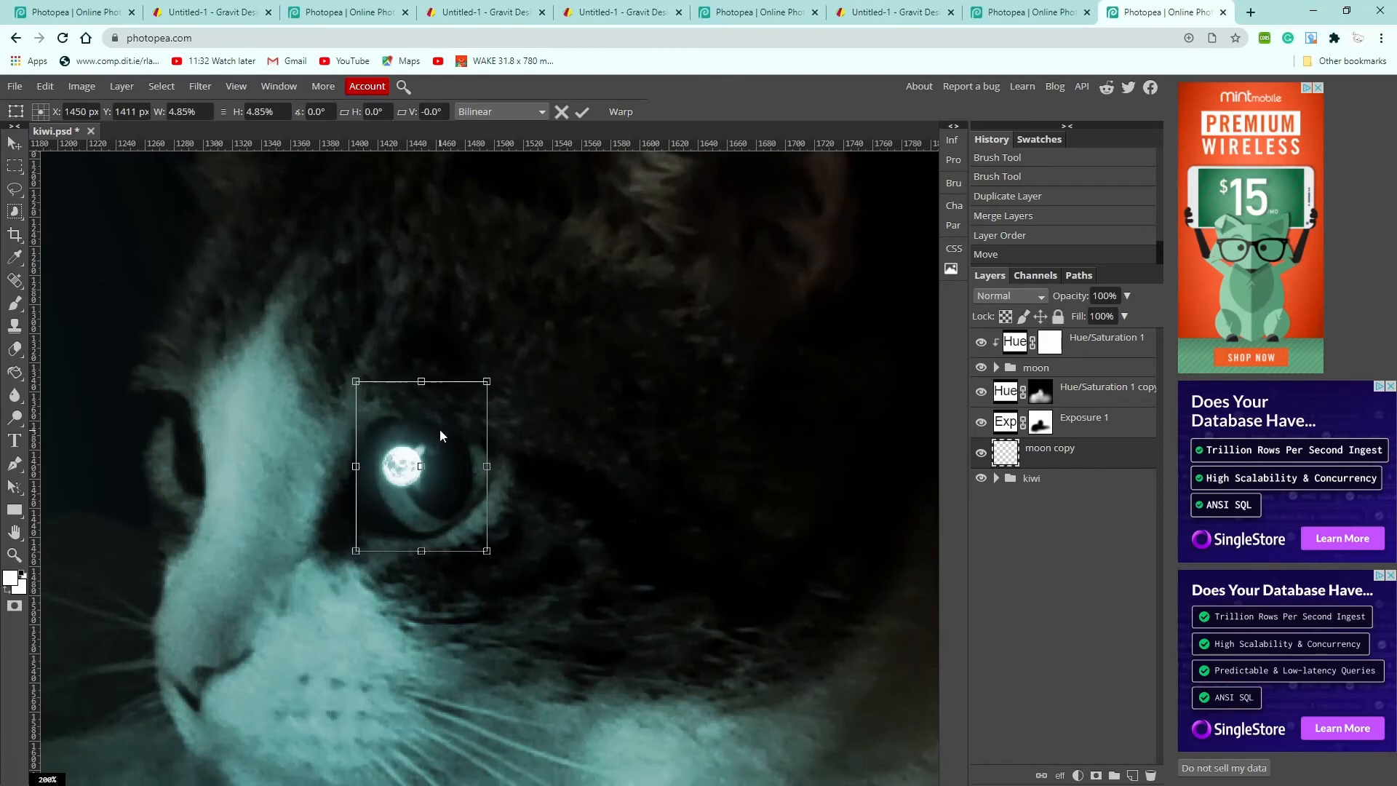
pyautogui.moveTo(440, 430); pyautogui.dragTo(437, 431)
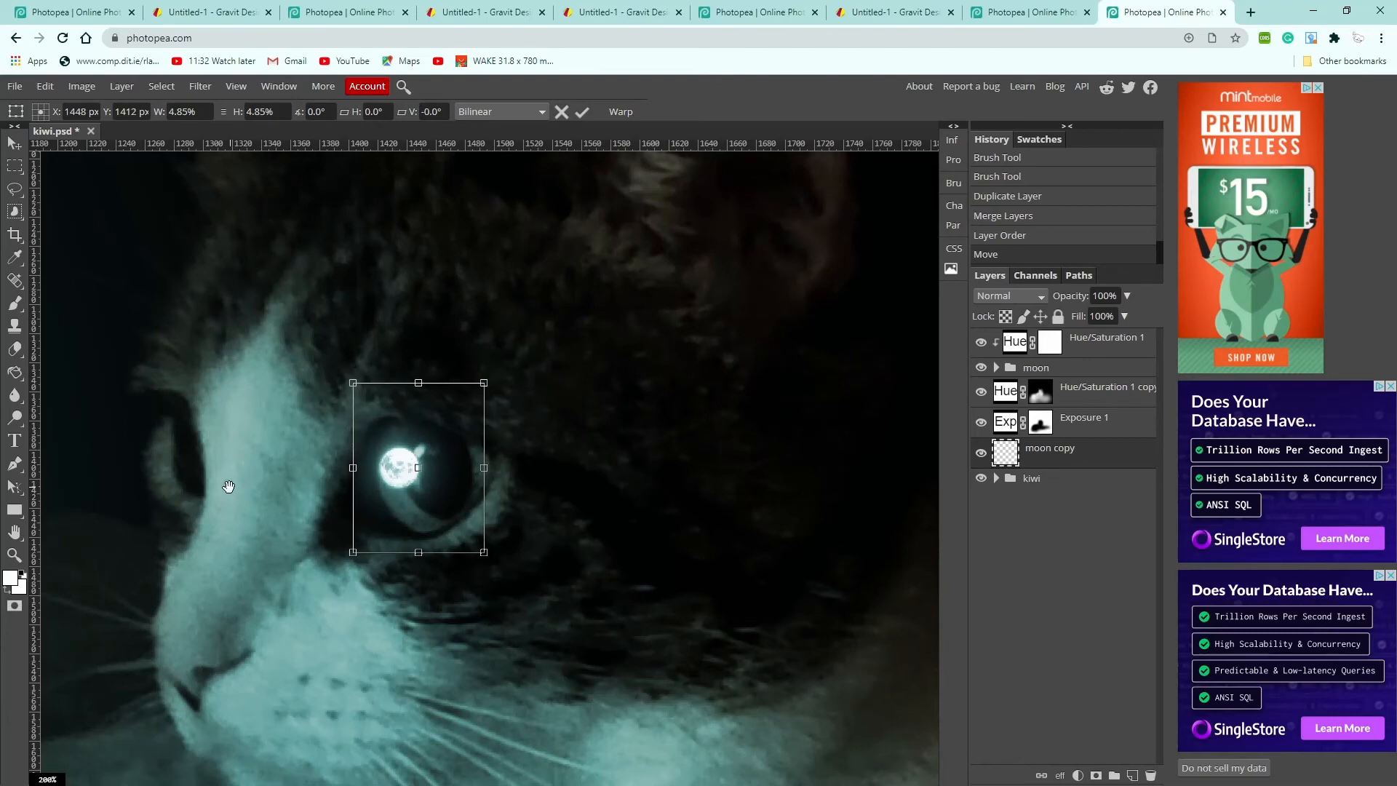
pyautogui.moveTo(228, 486); pyautogui.dragTo(639, 372)
pyautogui.moveTo(360, 414)
pyautogui.mouseDown()
pyautogui.moveTo(630, 415)
pyautogui.moveTo(430, 443)
pyautogui.moveTo(829, 403)
pyautogui.moveTo(324, 465)
pyautogui.mouseUp()
pyautogui.moveTo(514, 410); pyautogui.dragTo(423, 438)
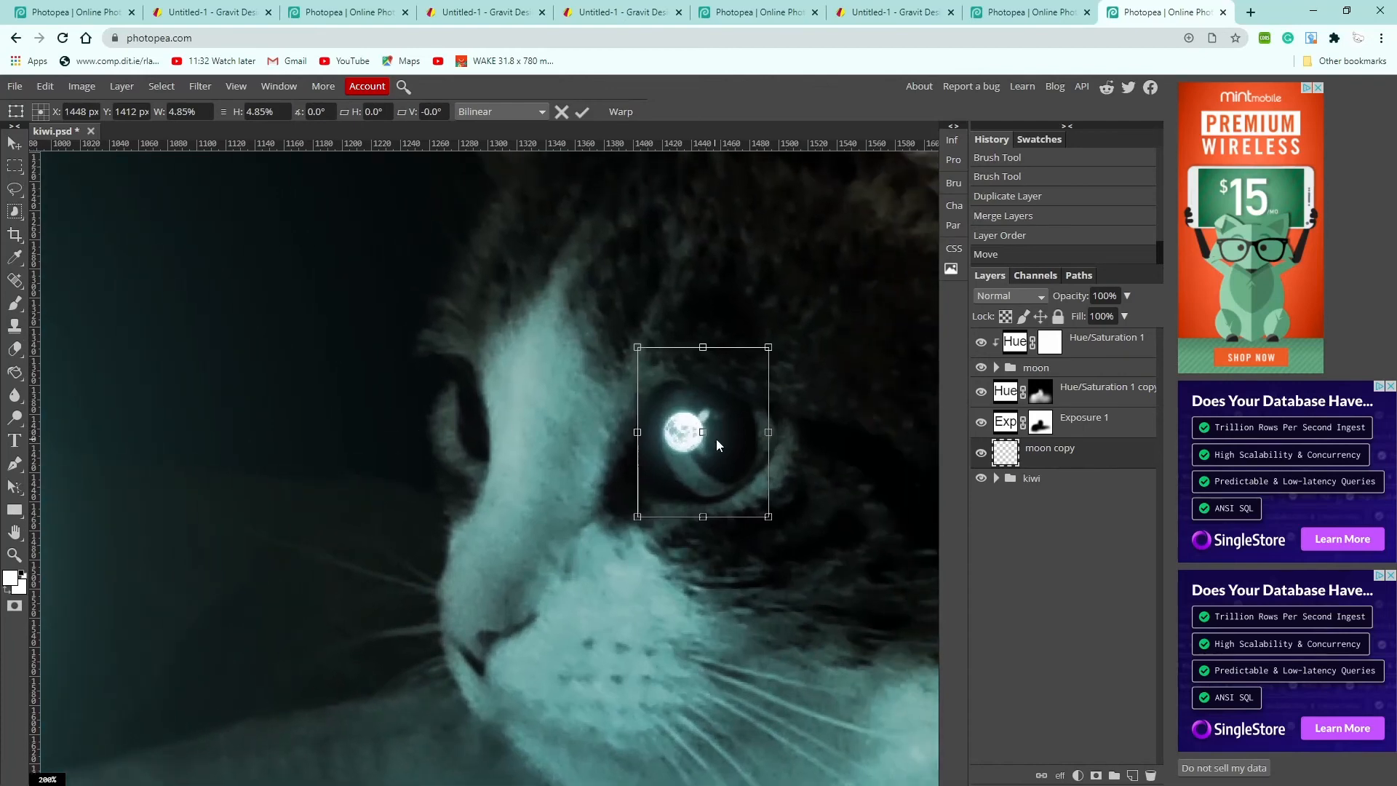
# Duplicate the moon copy layer and place the duplicate's moon over the cat's far eye
pyautogui.rightClick(1102, 462)
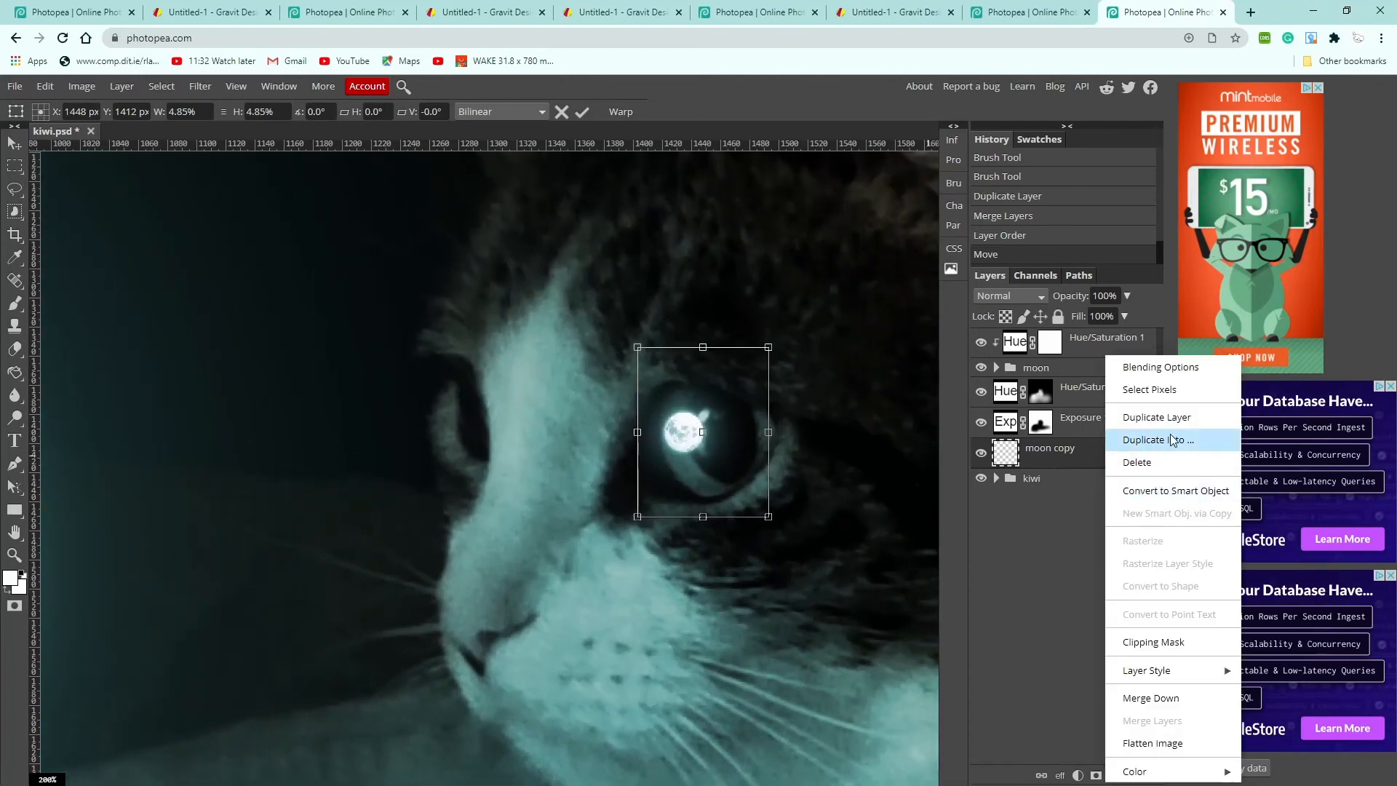
pyautogui.click(1158, 417)
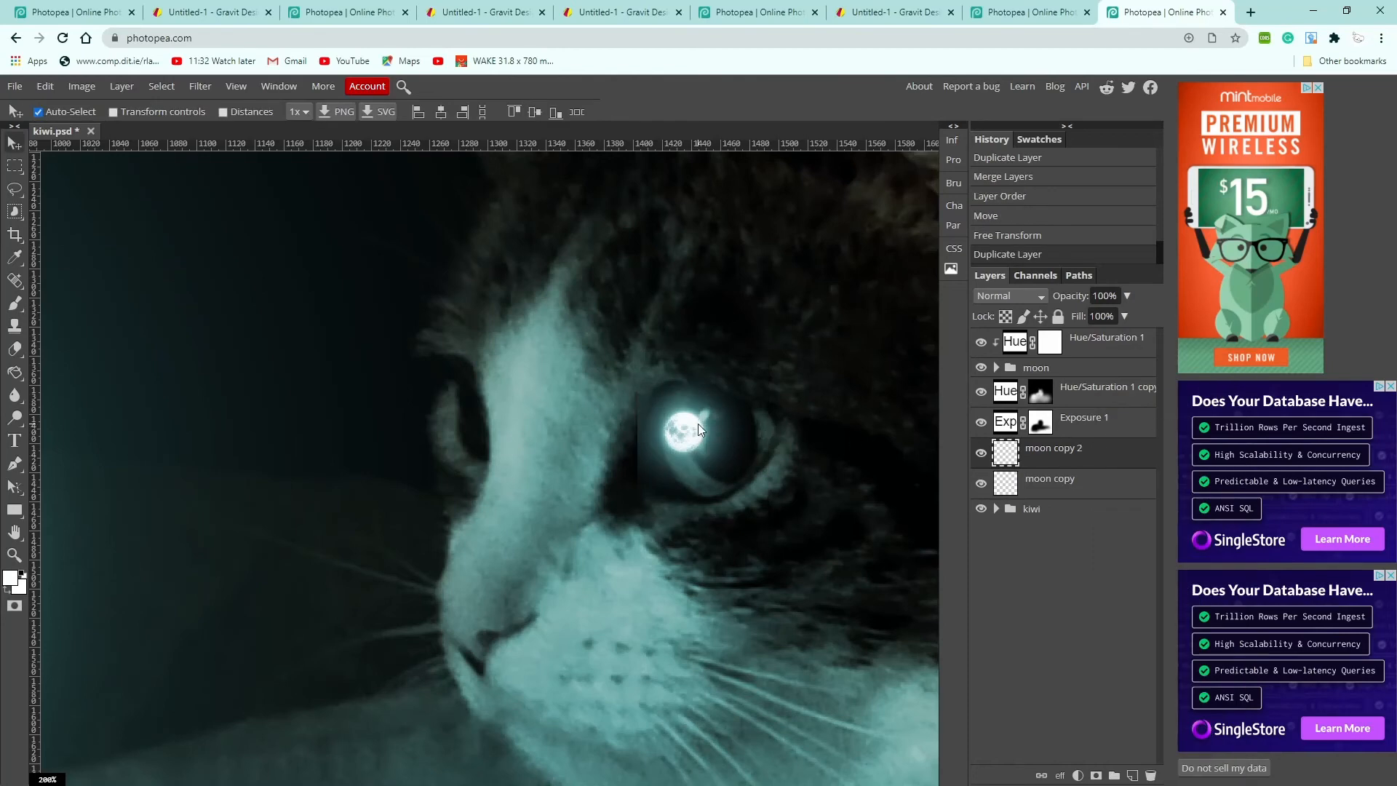
pyautogui.moveTo(685, 435); pyautogui.dragTo(470, 416)
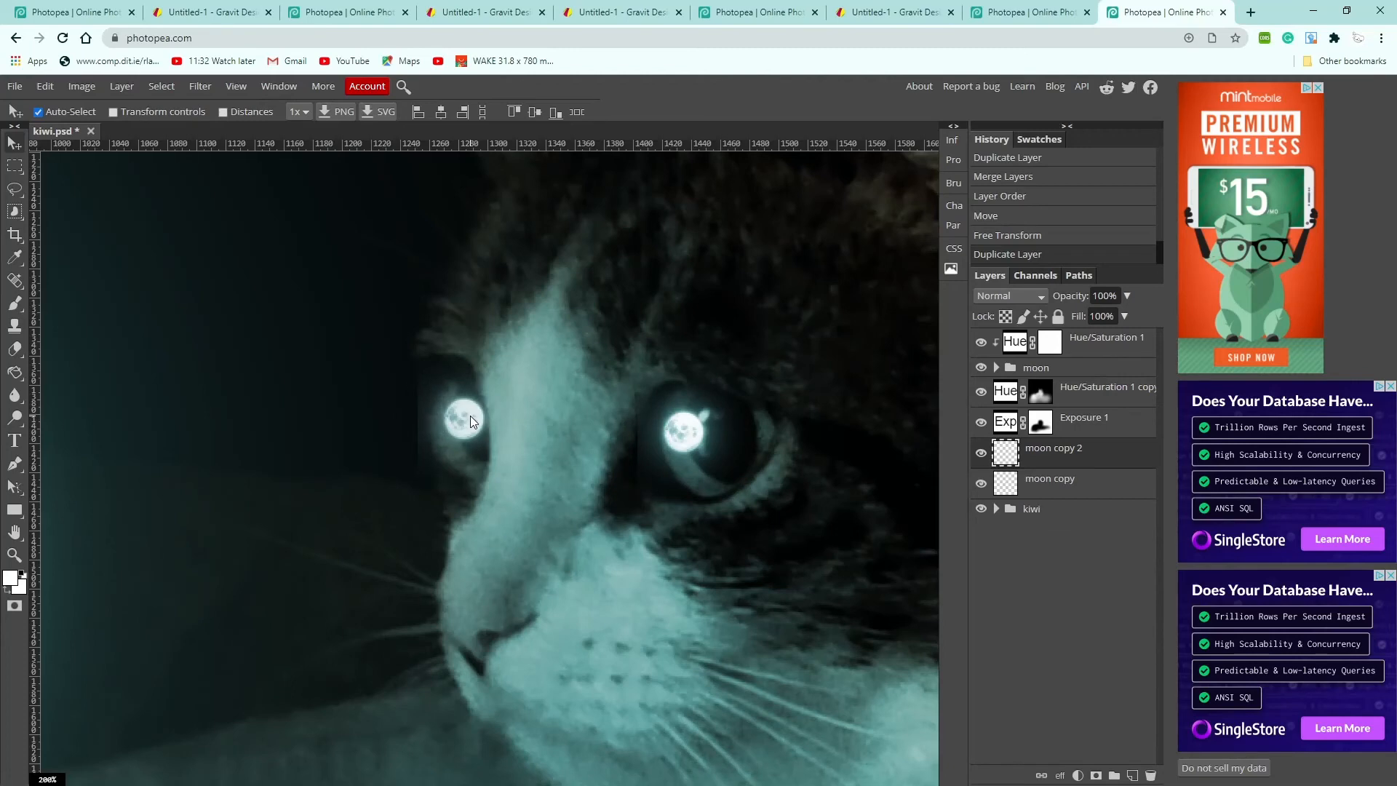
pyautogui.moveTo(470, 416); pyautogui.dragTo(463, 416)
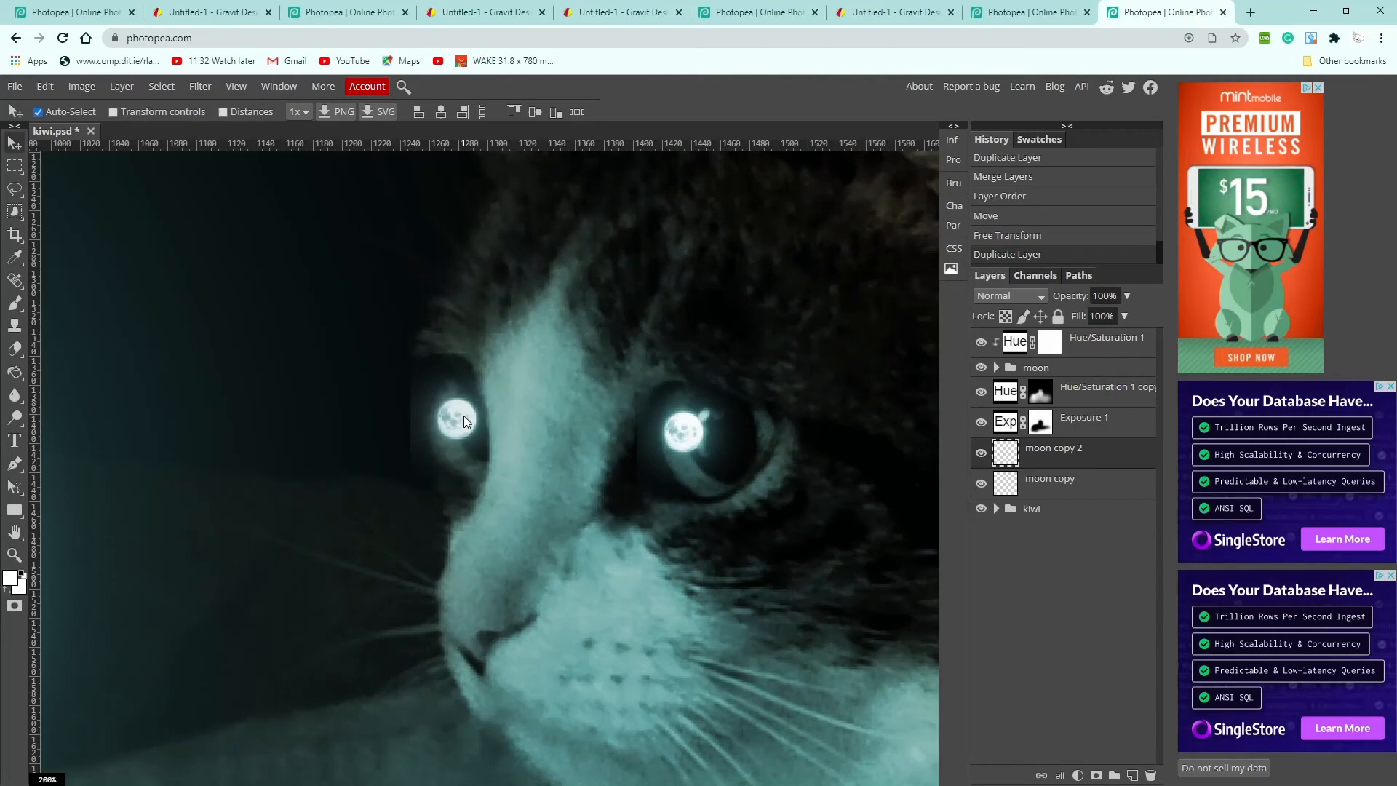
pyautogui.moveTo(465, 415); pyautogui.dragTo(465, 412)
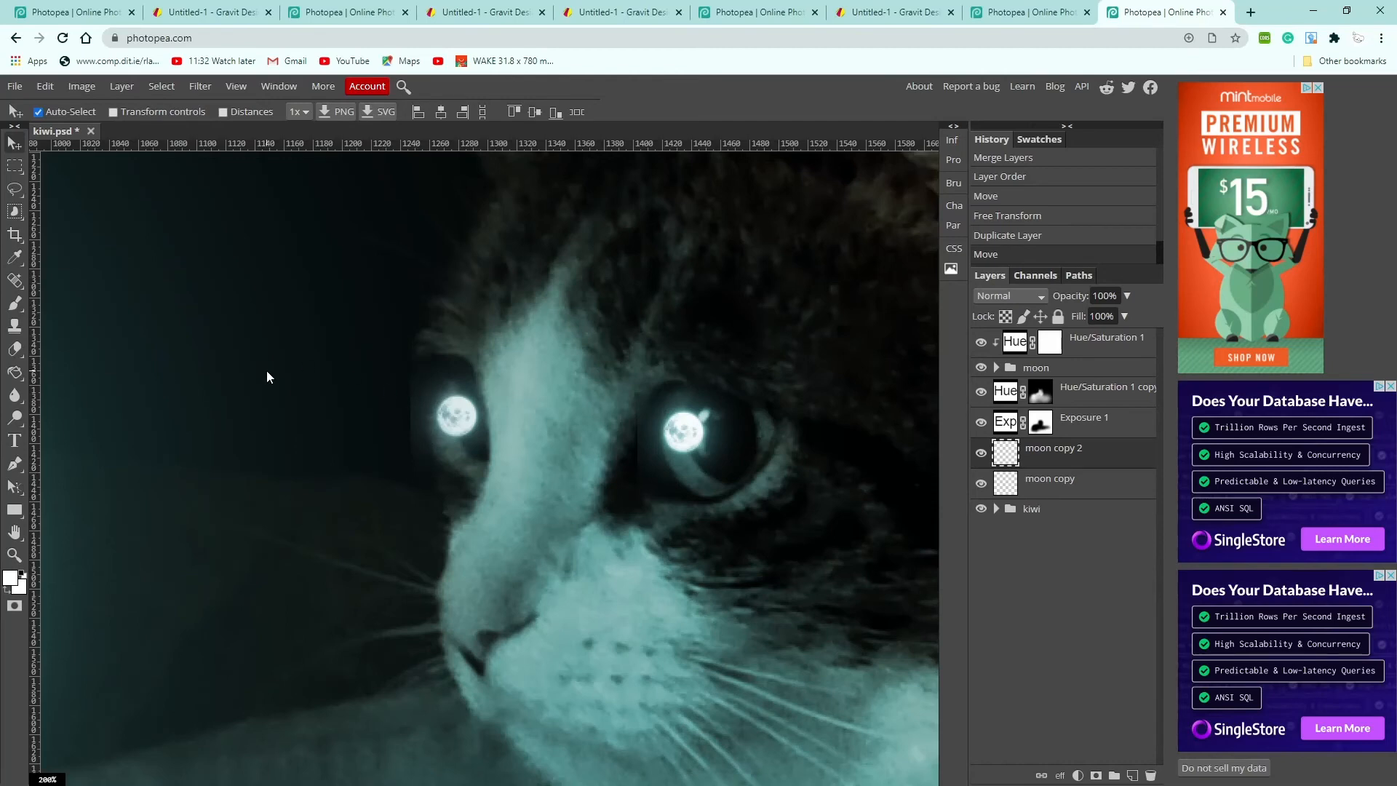
# Set up the Eraser with 0% hardness and a larger brush size
pyautogui.click(13, 351)
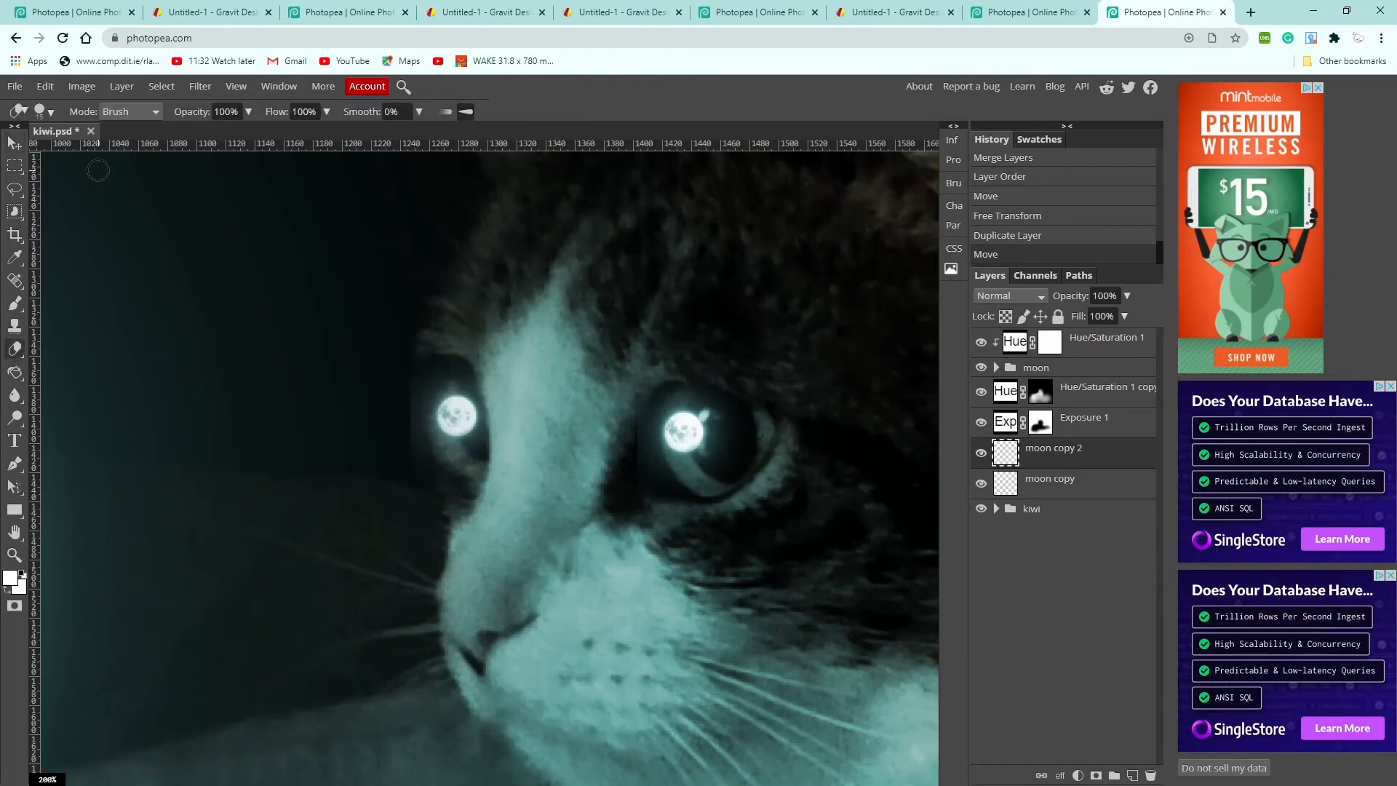
pyautogui.click(49, 110)
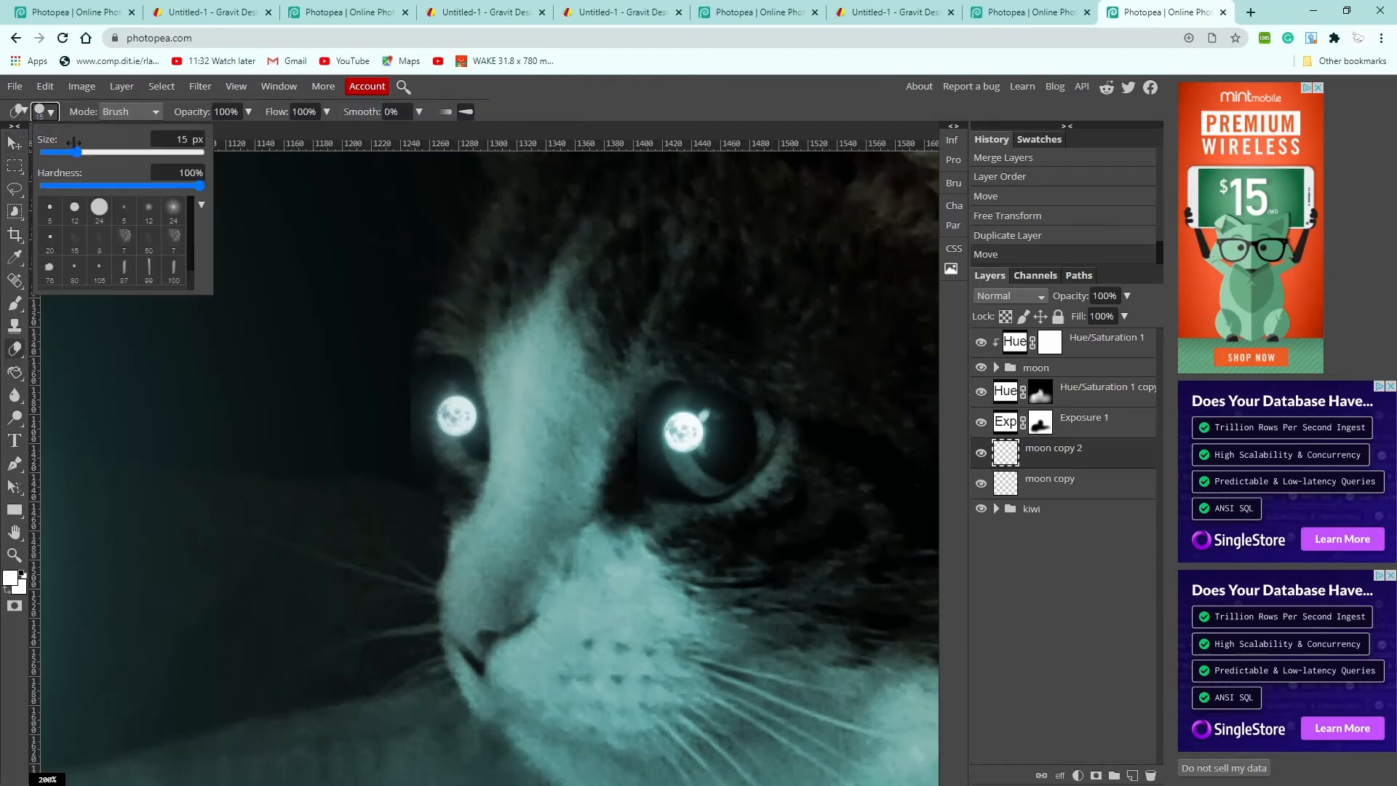
pyautogui.moveTo(201, 186); pyautogui.dragTo(28, 192)
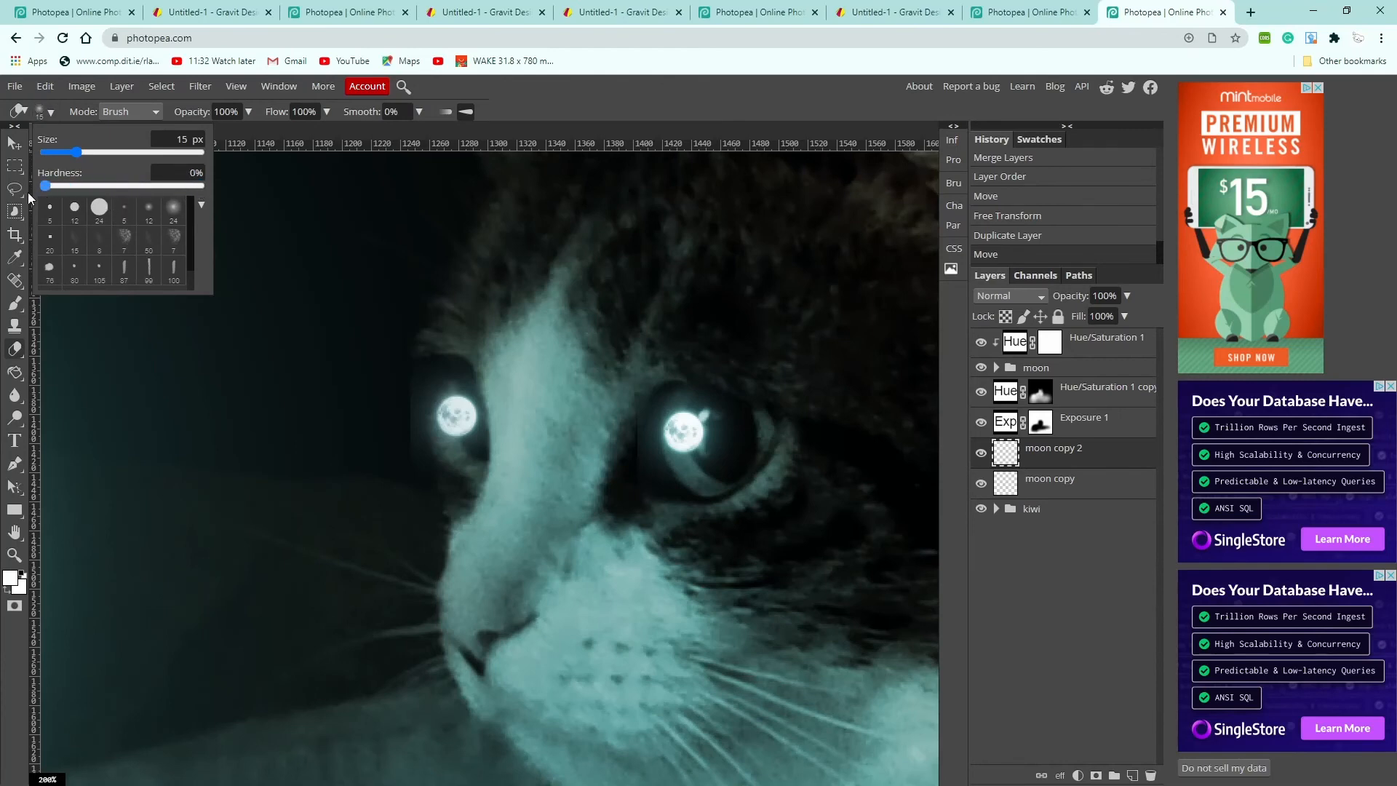
pyautogui.moveTo(78, 152); pyautogui.dragTo(122, 151)
pyautogui.click(617, 102)
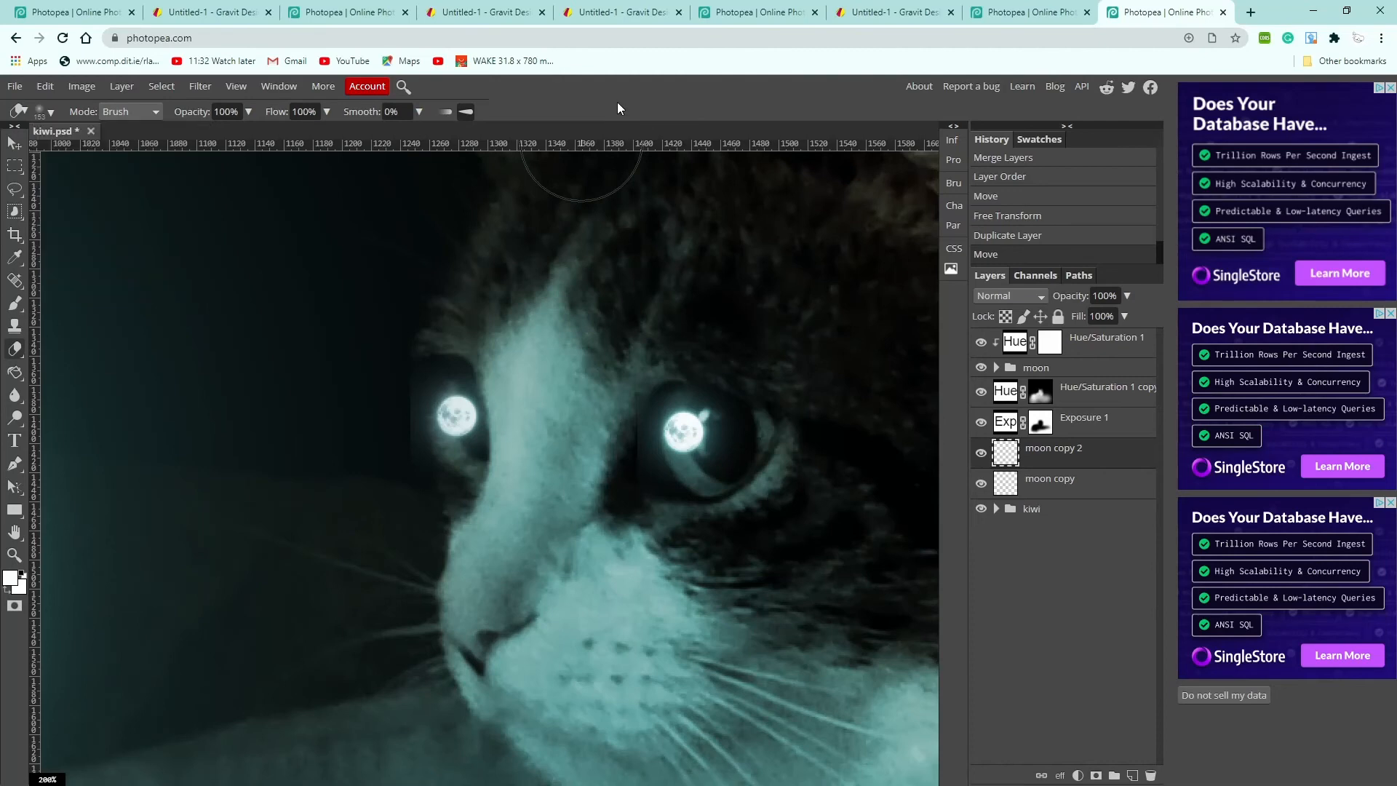
# Erase the glow edges around the far eye's moon and soften the moon itself, using a smaller eraser for the closer strokes
pyautogui.moveTo(362, 473)
pyautogui.mouseDown()
pyautogui.moveTo(327, 415)
pyautogui.moveTo(365, 343)
pyautogui.mouseUp()
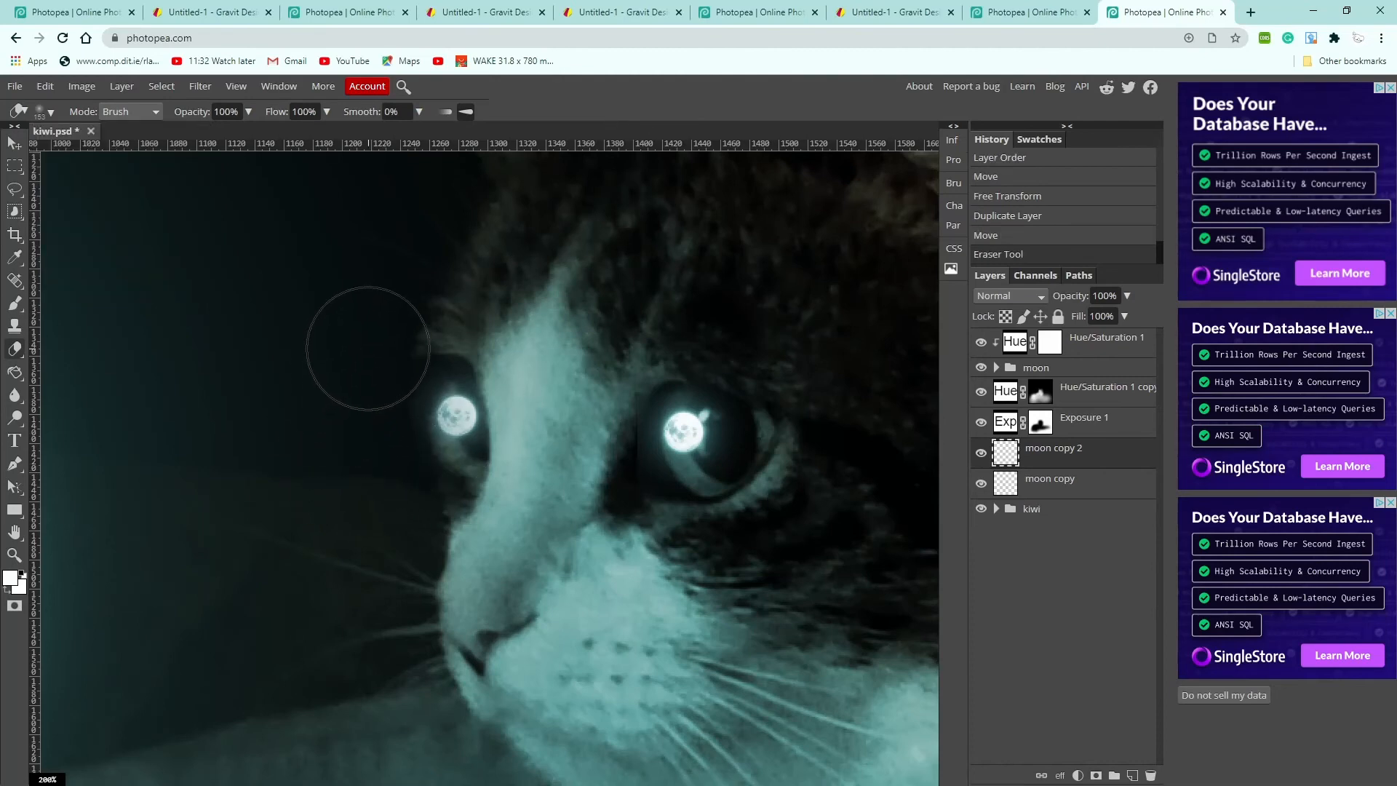
pyautogui.press('[')
pyautogui.press('[')
pyautogui.press('[')
pyautogui.press('[')
pyautogui.press('[')
pyautogui.press('[')
pyautogui.moveTo(387, 398); pyautogui.dragTo(408, 360)
pyautogui.moveTo(404, 371)
pyautogui.mouseDown()
pyautogui.moveTo(388, 406)
pyautogui.moveTo(413, 494)
pyautogui.moveTo(404, 472)
pyautogui.moveTo(428, 496)
pyautogui.mouseUp()
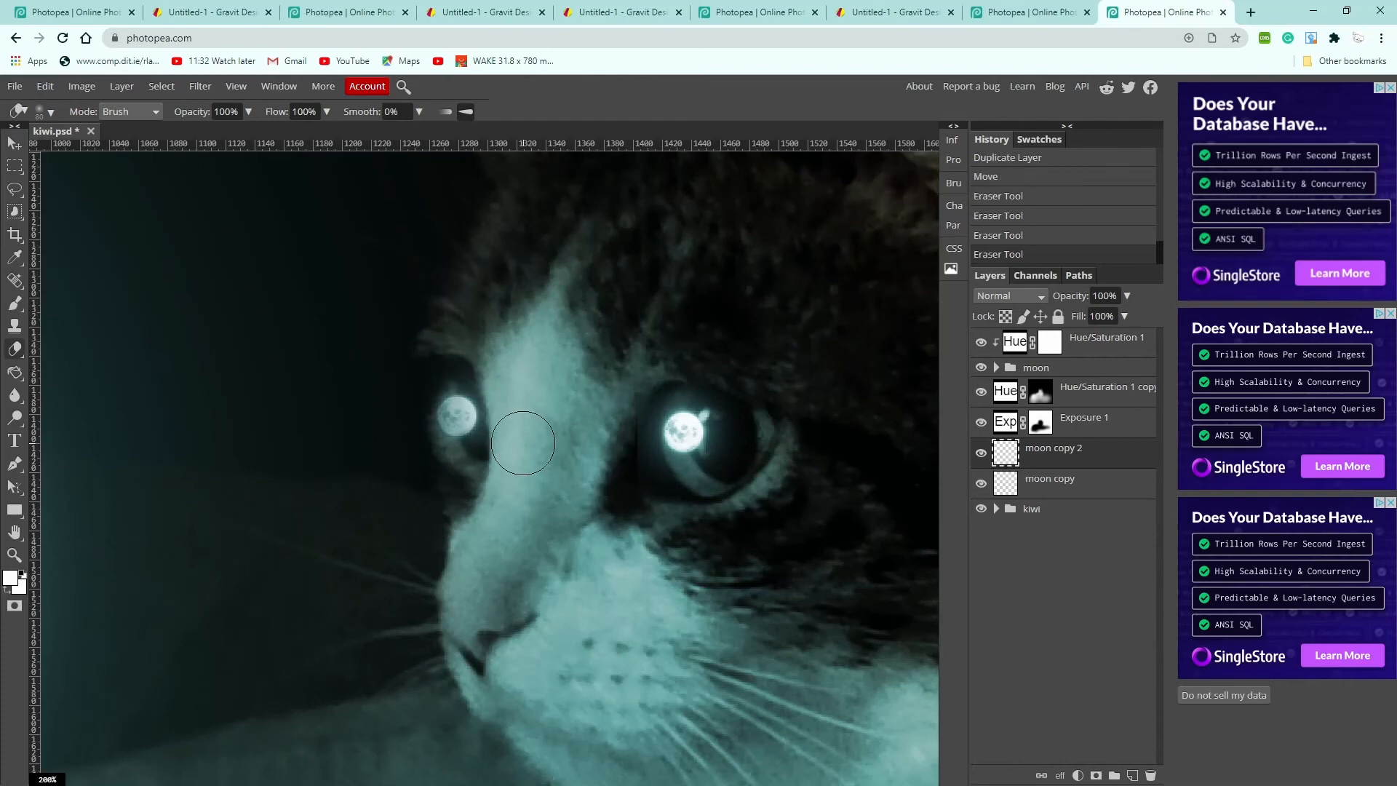
pyautogui.moveTo(485, 356); pyautogui.dragTo(553, 415)
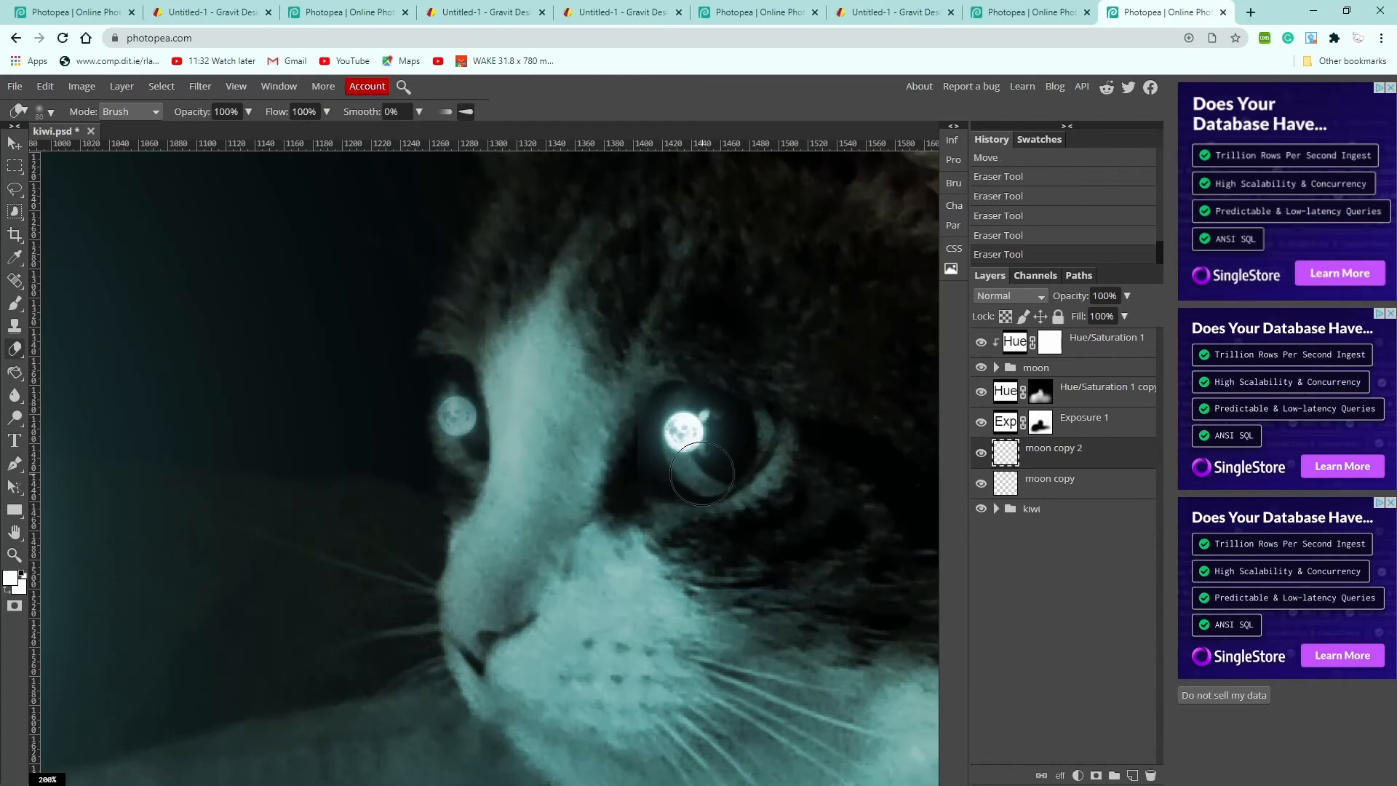
# Erase the glow and part of the moon around the near eye on the moon copy layer
pyautogui.moveTo(629, 490)
pyautogui.mouseDown()
pyautogui.moveTo(599, 461)
pyautogui.moveTo(607, 407)
pyautogui.moveTo(636, 375)
pyautogui.moveTo(623, 444)
pyautogui.moveTo(644, 493)
pyautogui.moveTo(611, 467)
pyautogui.mouseUp()
pyautogui.click(1069, 482)
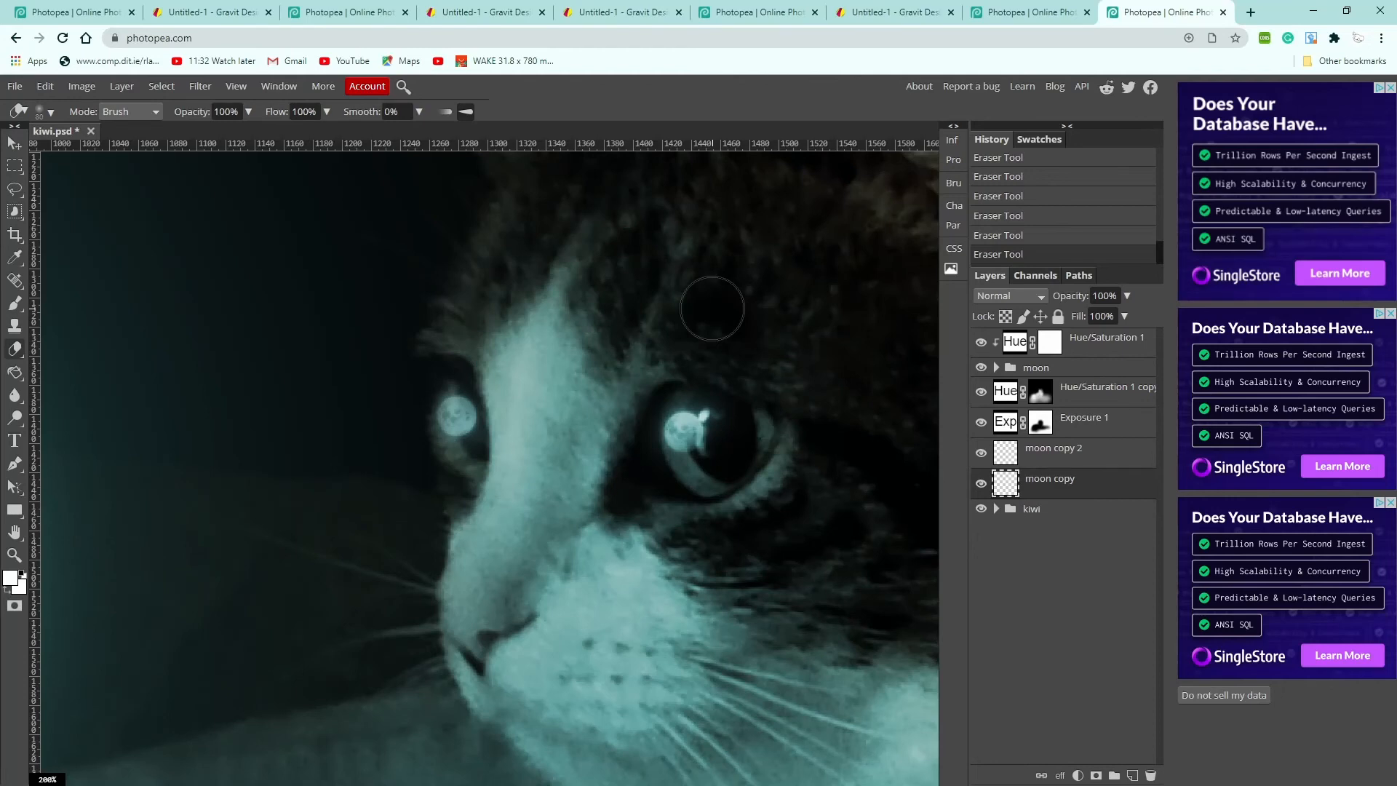
# Try the Overlay, Color Dodge and Screen blend modes on the moon copy 2 layer, ending on Overlay
pyautogui.click(1095, 458)
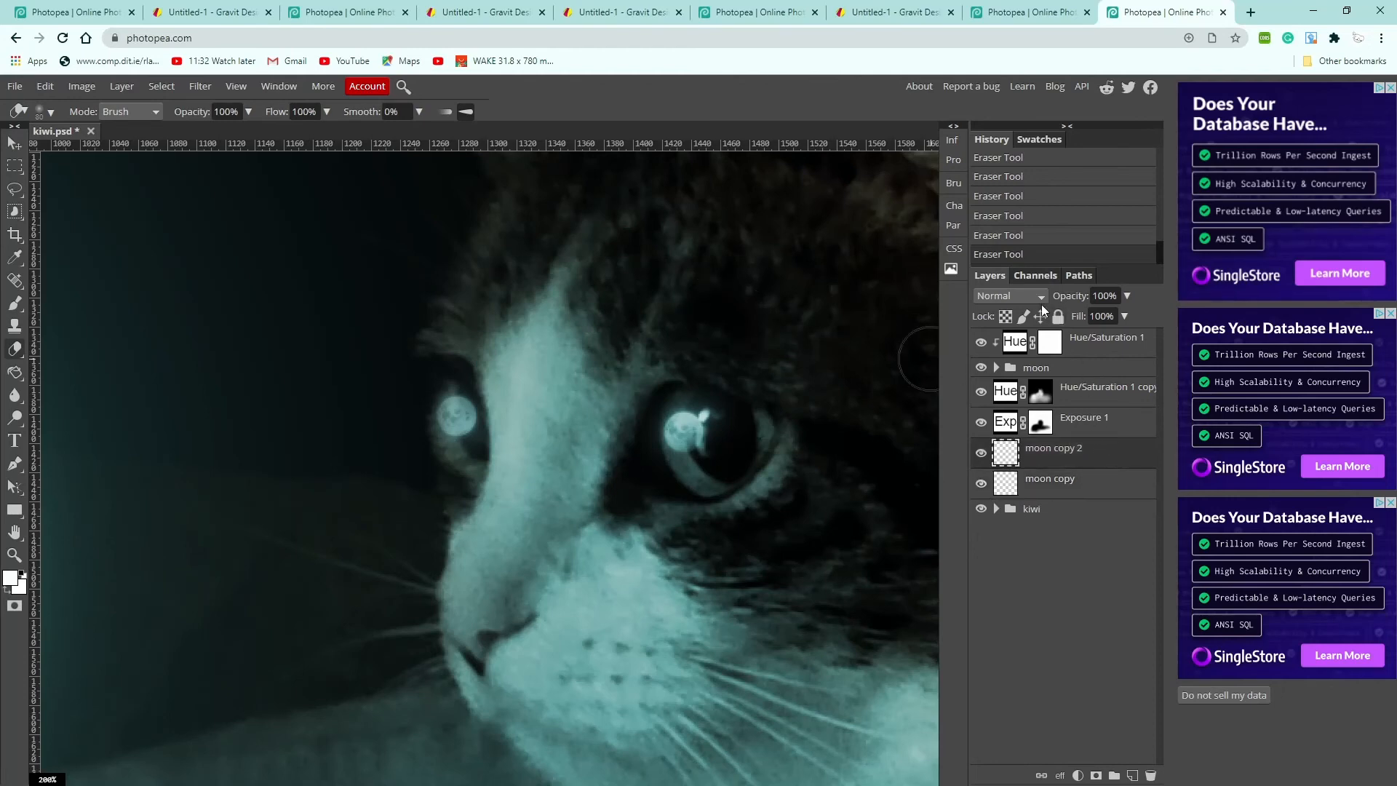
pyautogui.click(1042, 300)
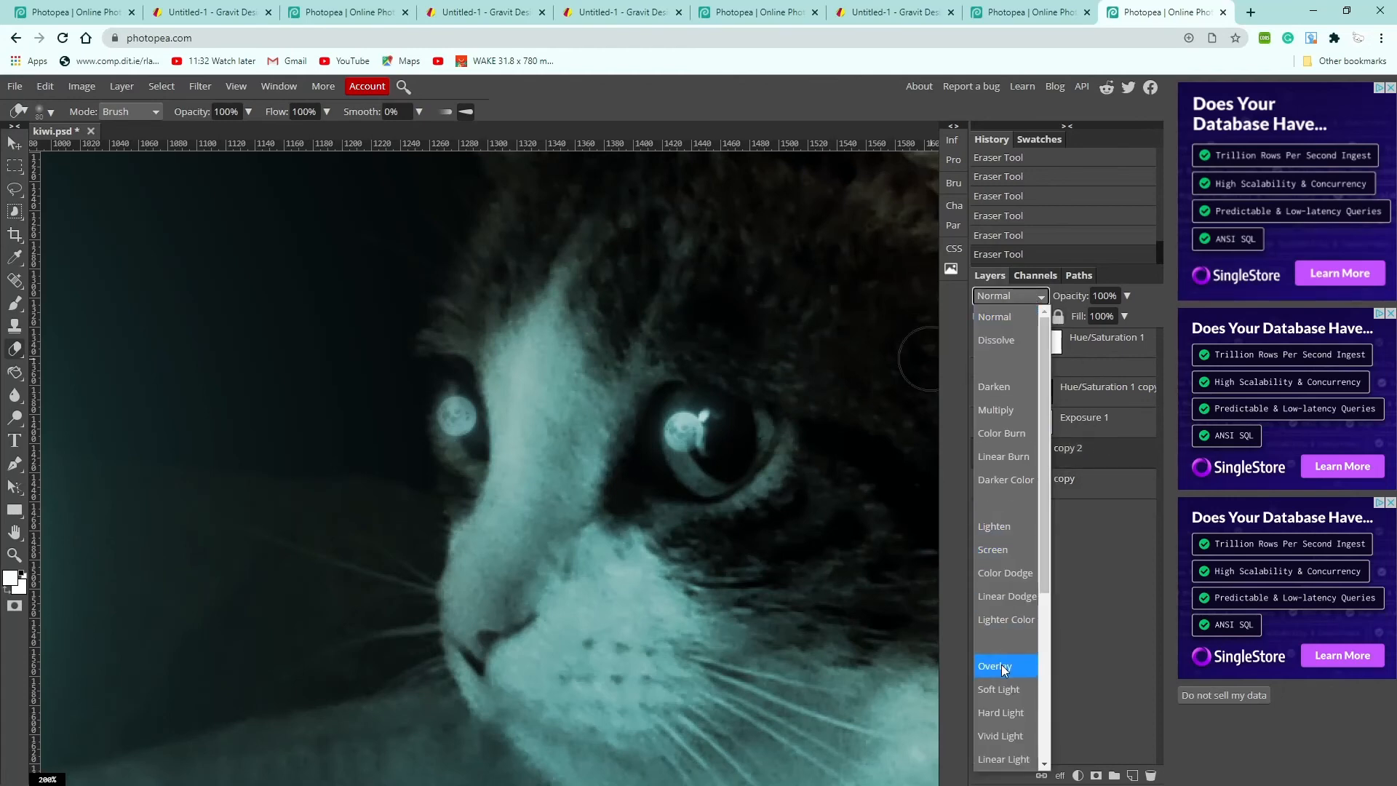
pyautogui.click(1003, 667)
pyautogui.click(1028, 298)
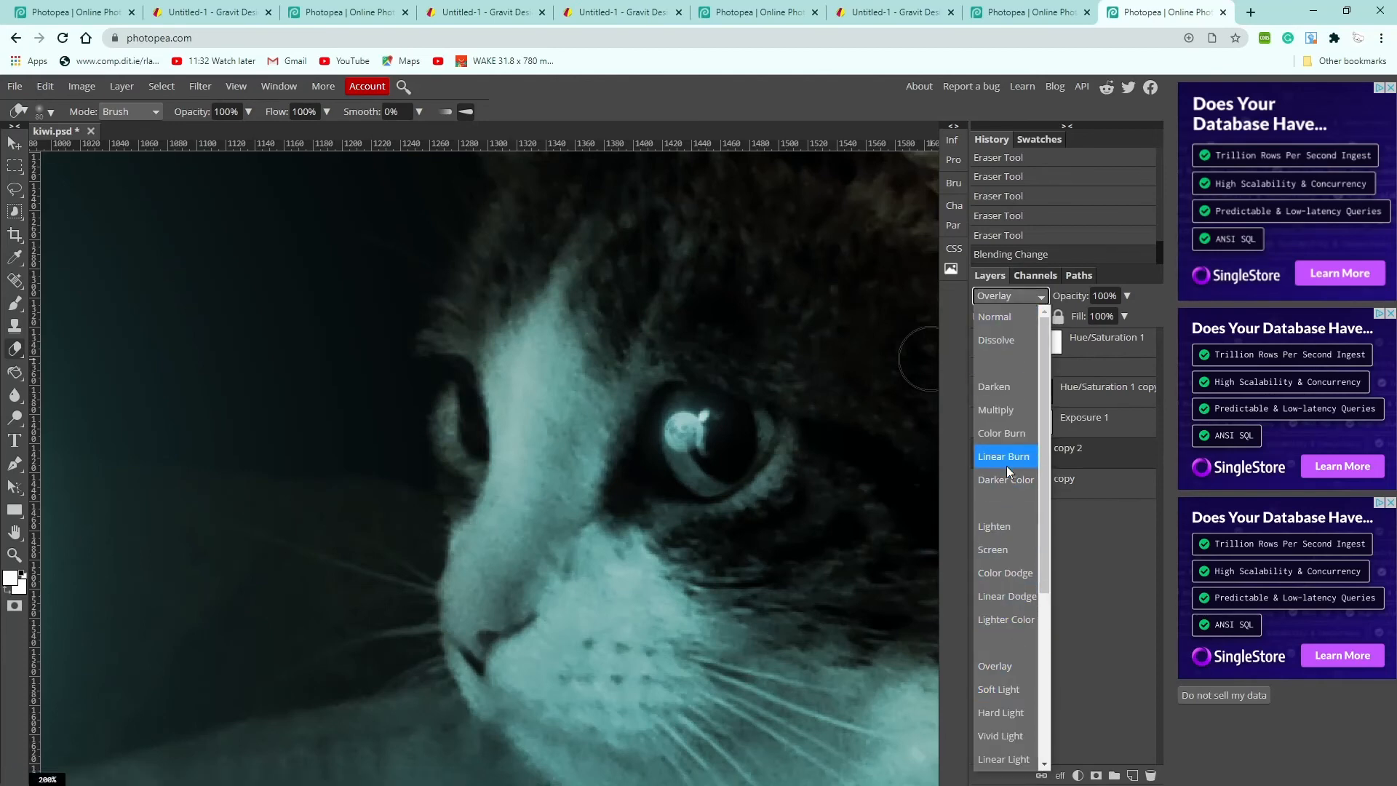
pyautogui.click(1007, 575)
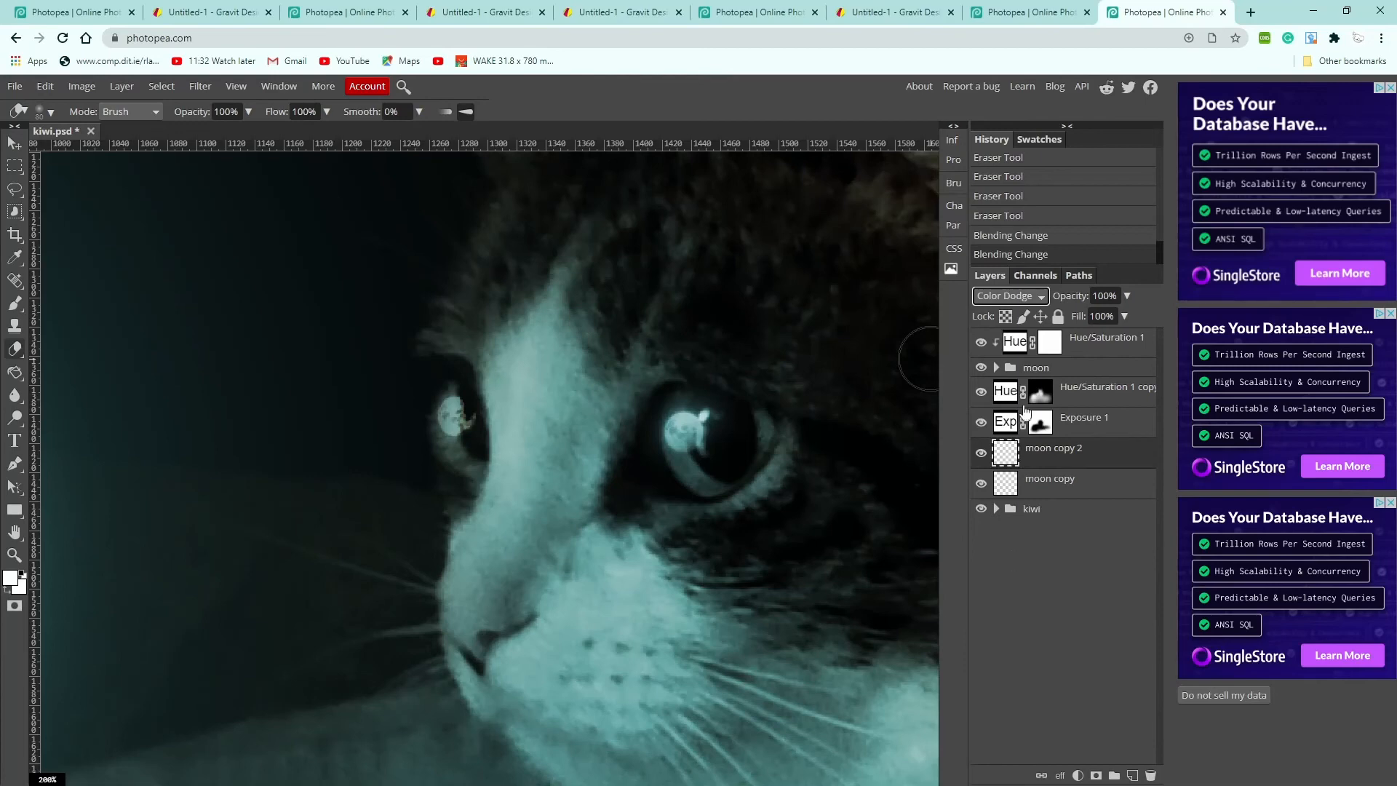
pyautogui.click(1028, 295)
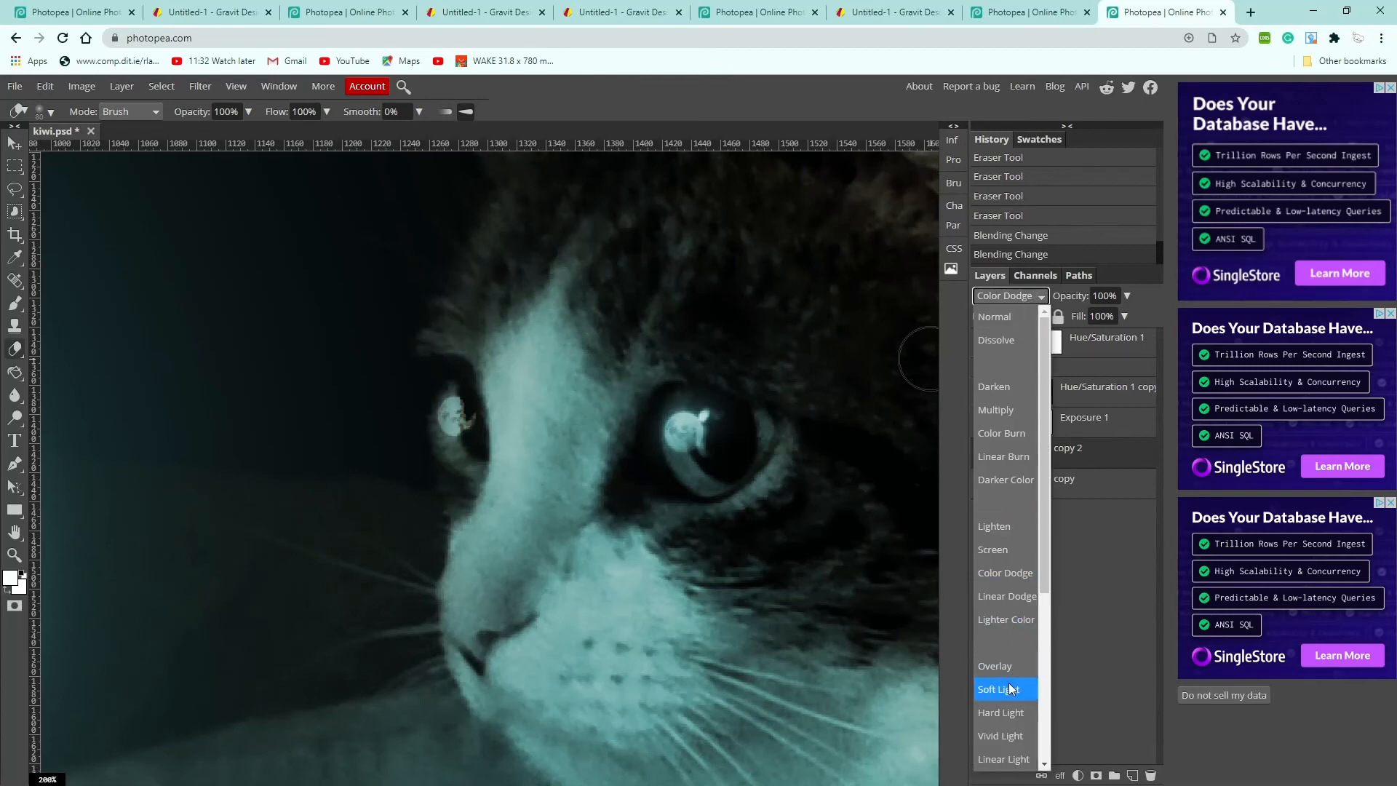
pyautogui.click(1009, 549)
pyautogui.click(1031, 298)
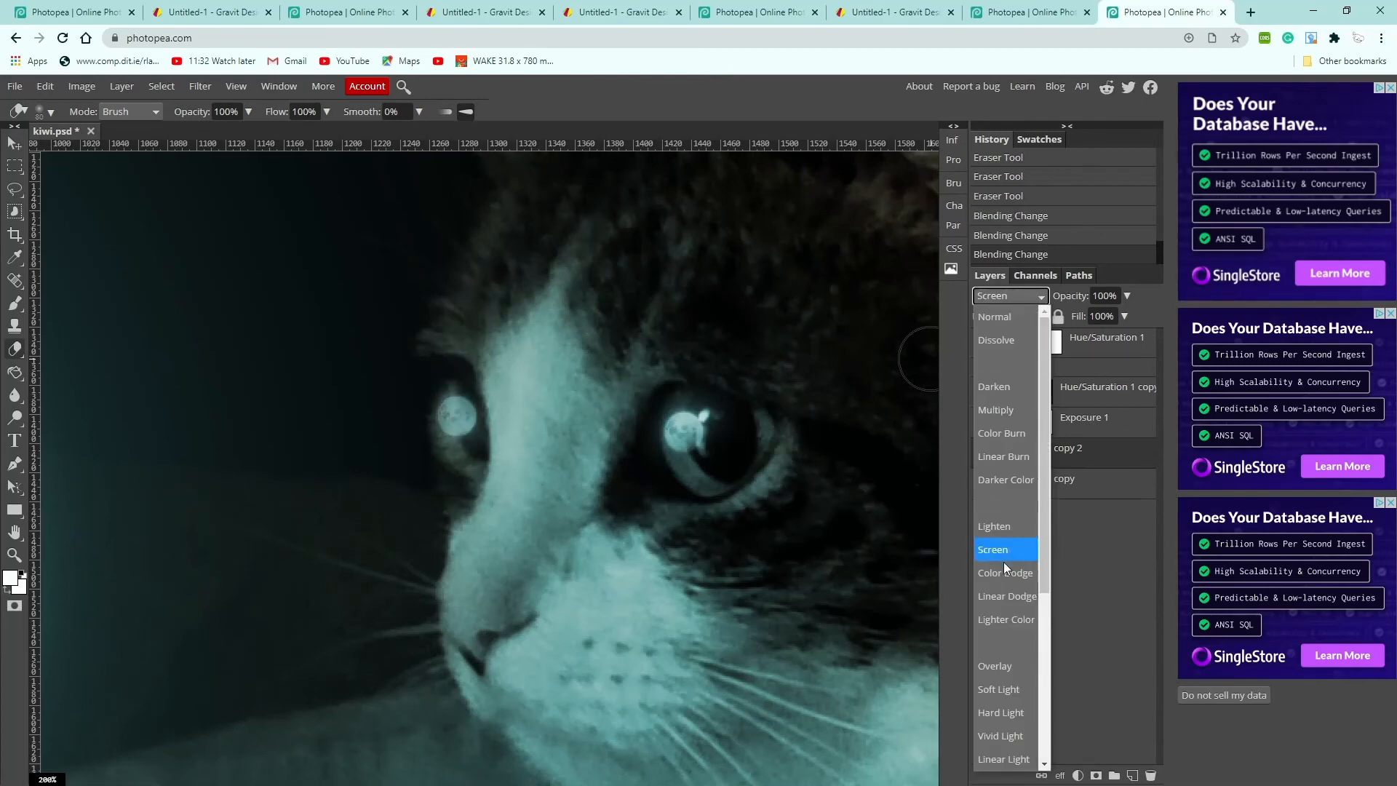
pyautogui.click(997, 666)
# Try Overlay blending on the moon copy layer, and return both moon copy layers to Normal
pyautogui.click(1100, 481)
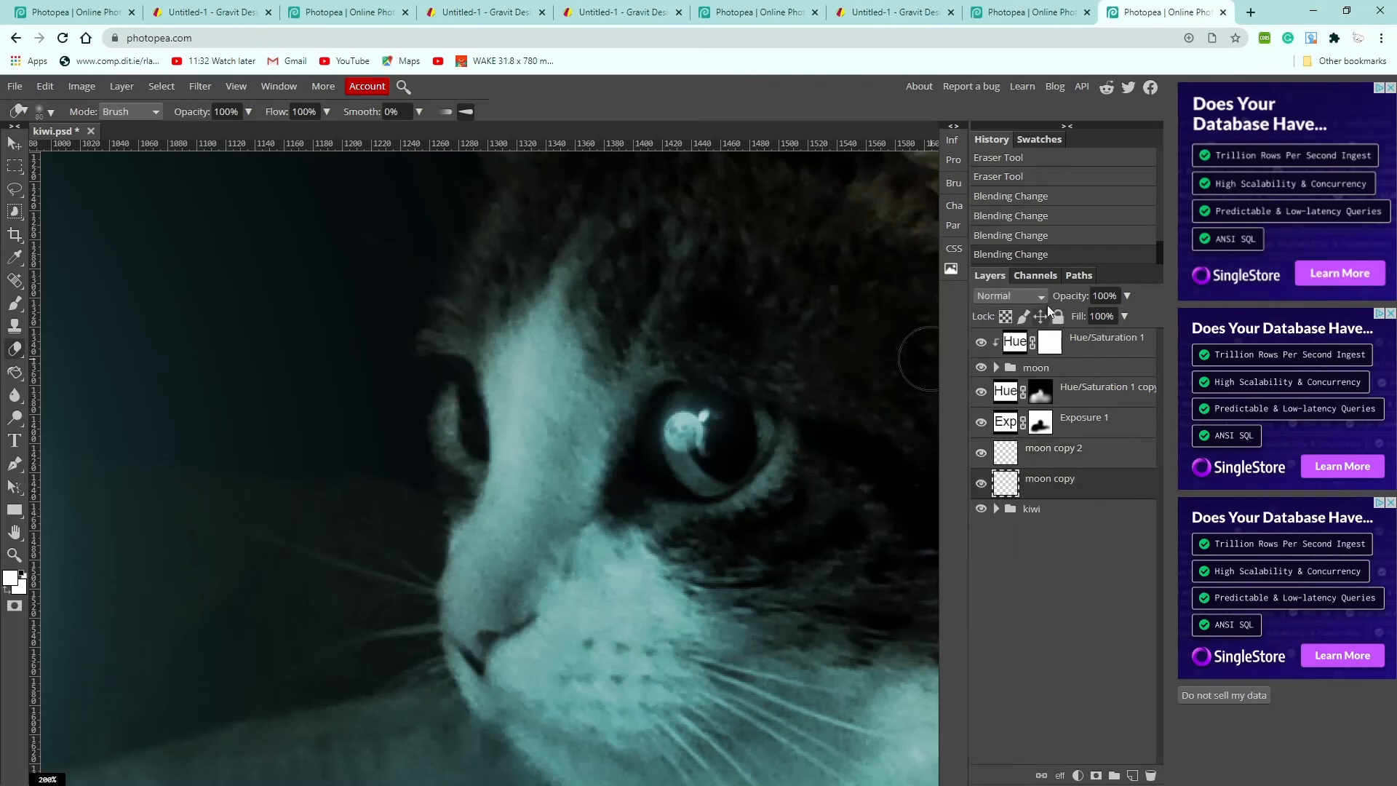
pyautogui.click(1033, 294)
pyautogui.click(1002, 666)
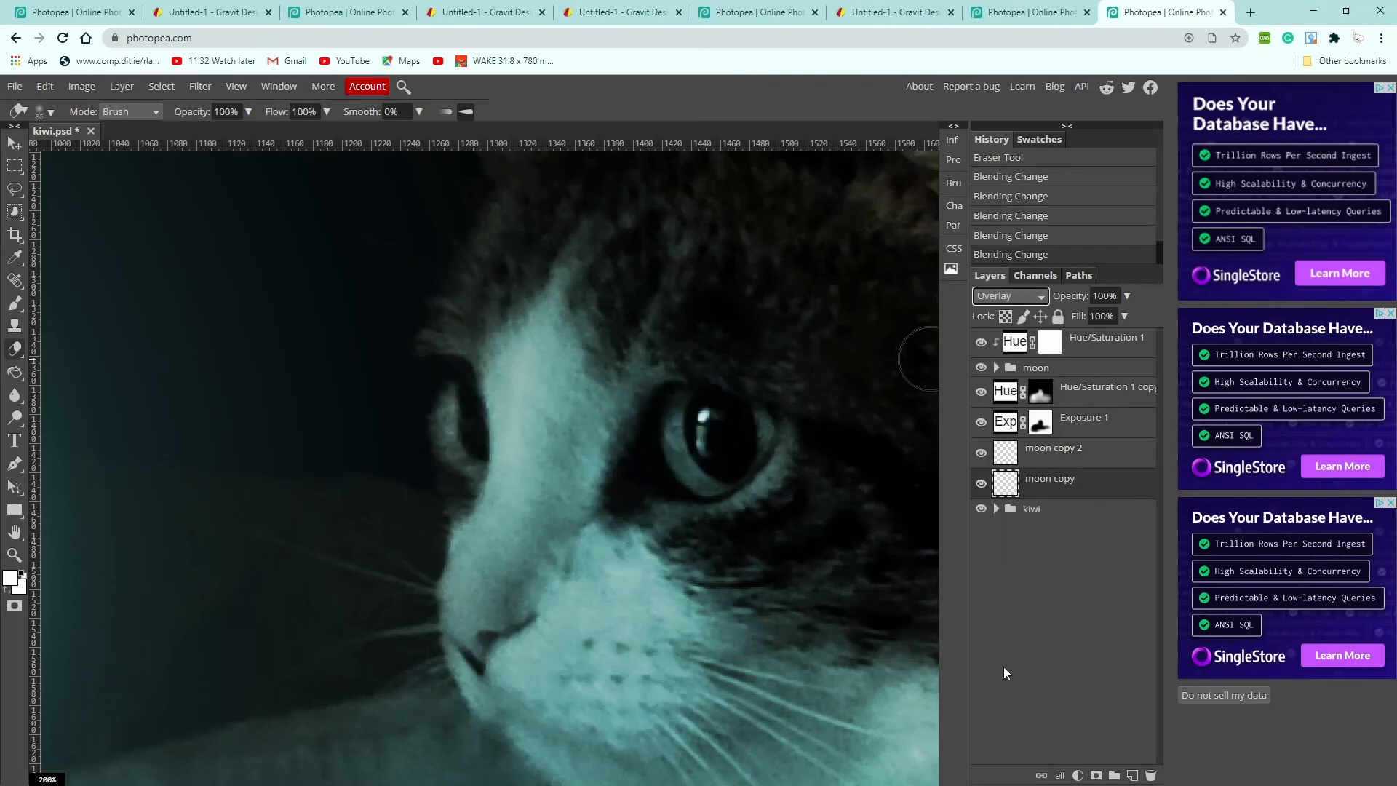
pyautogui.click(1028, 297)
pyautogui.click(1015, 317)
pyautogui.click(1076, 448)
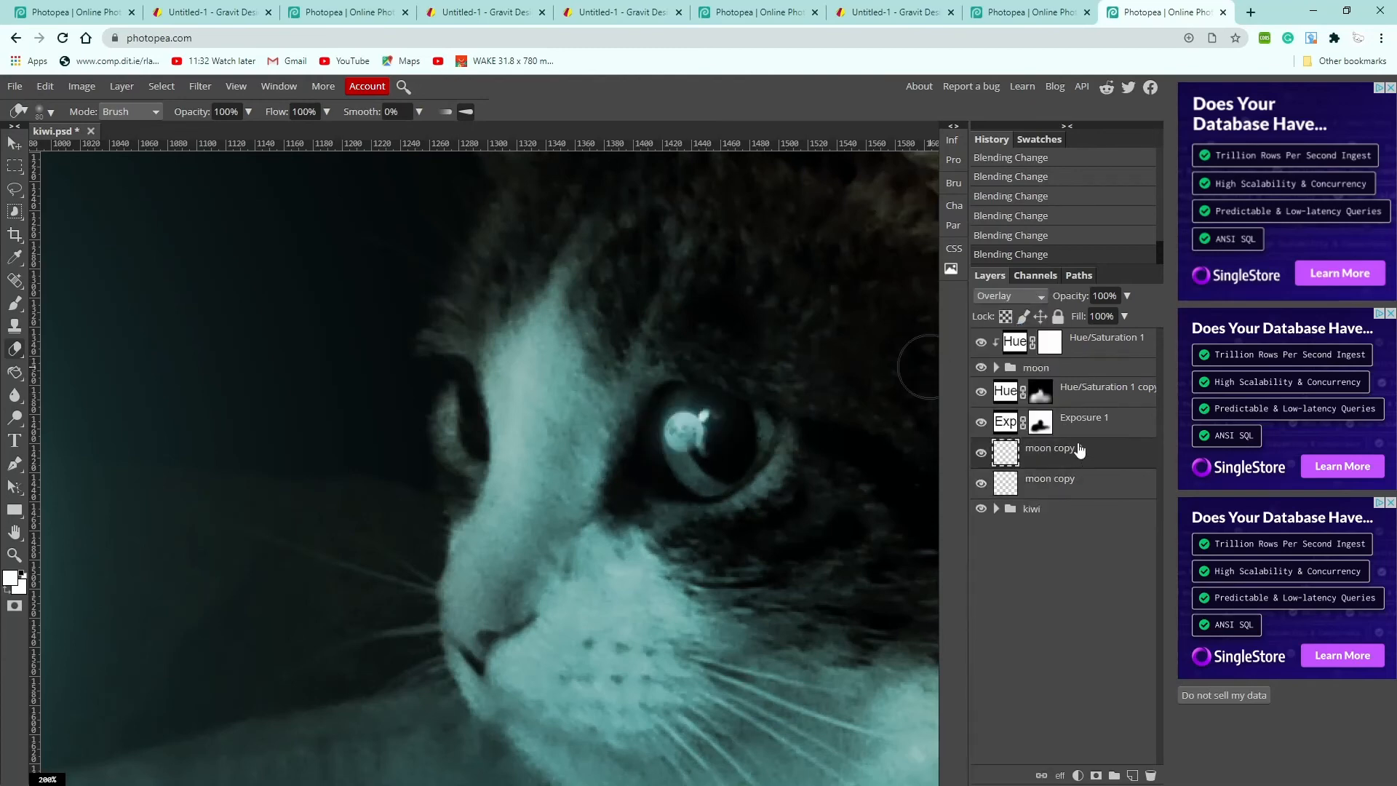
pyautogui.click(1024, 302)
pyautogui.click(1007, 323)
# Zoom out to examine how the moon reflections in the cat's eyes look within the whole scene
pyautogui.press('space')
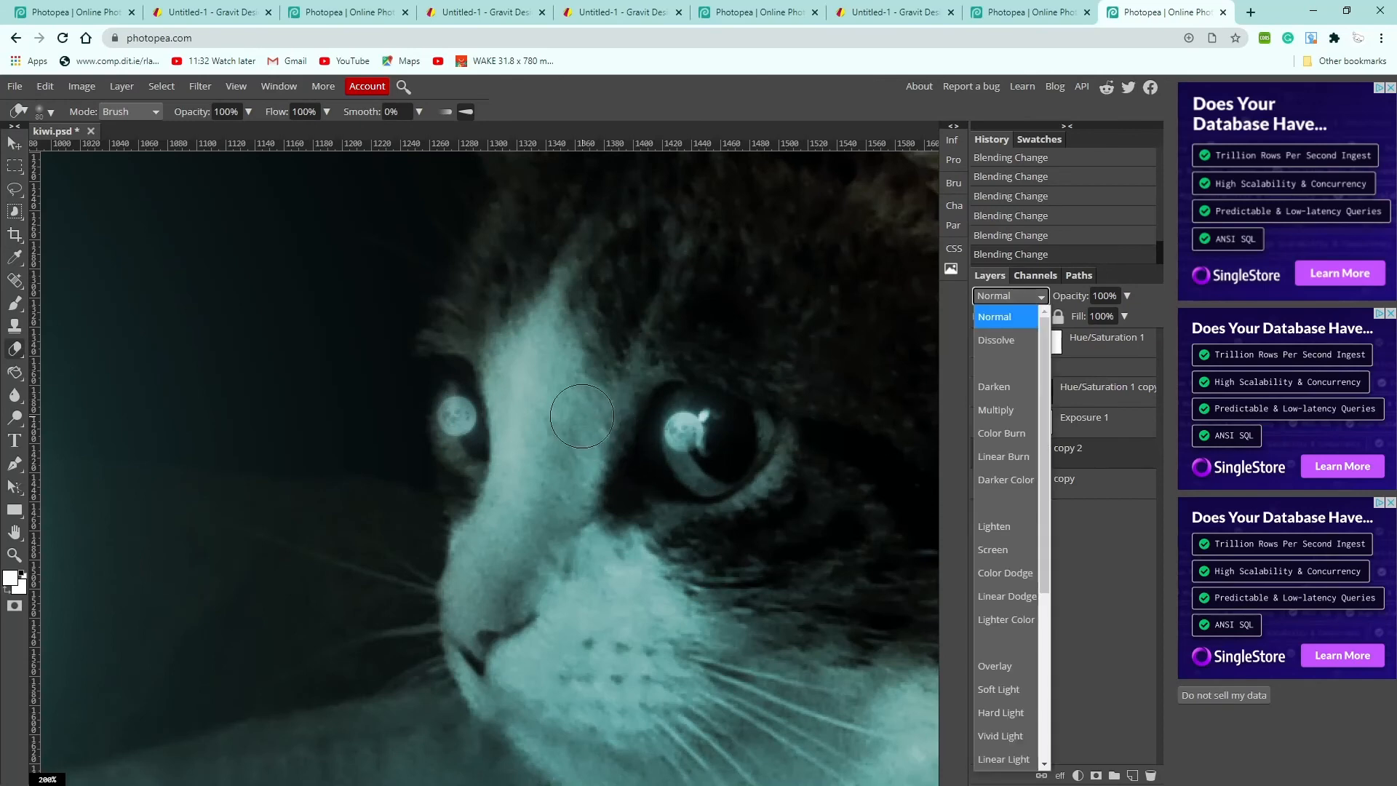
pyautogui.moveTo(576, 408); pyautogui.dragTo(629, 403)
pyautogui.press('space')
pyautogui.scroll(-4, 724, 394)
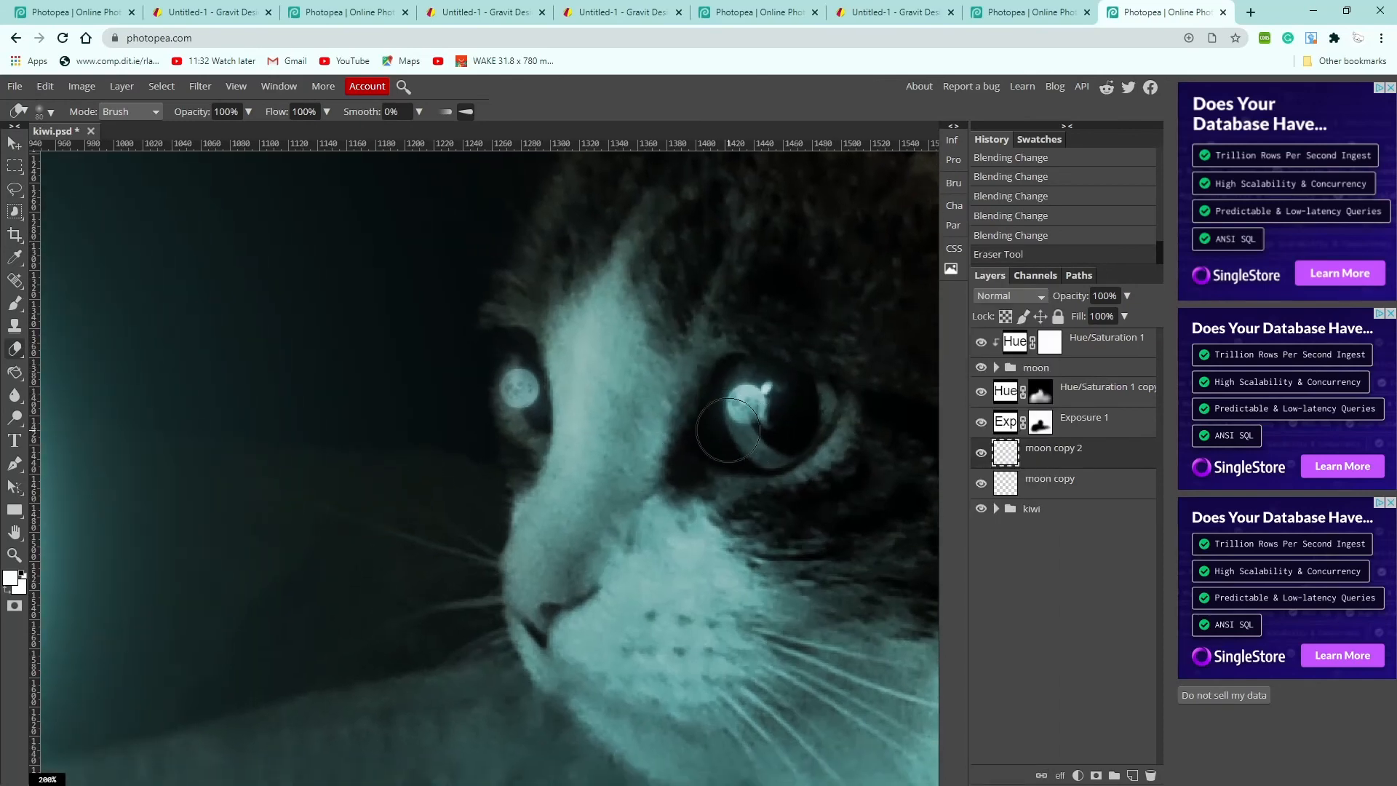
pyautogui.scroll(-6, 756, 453)
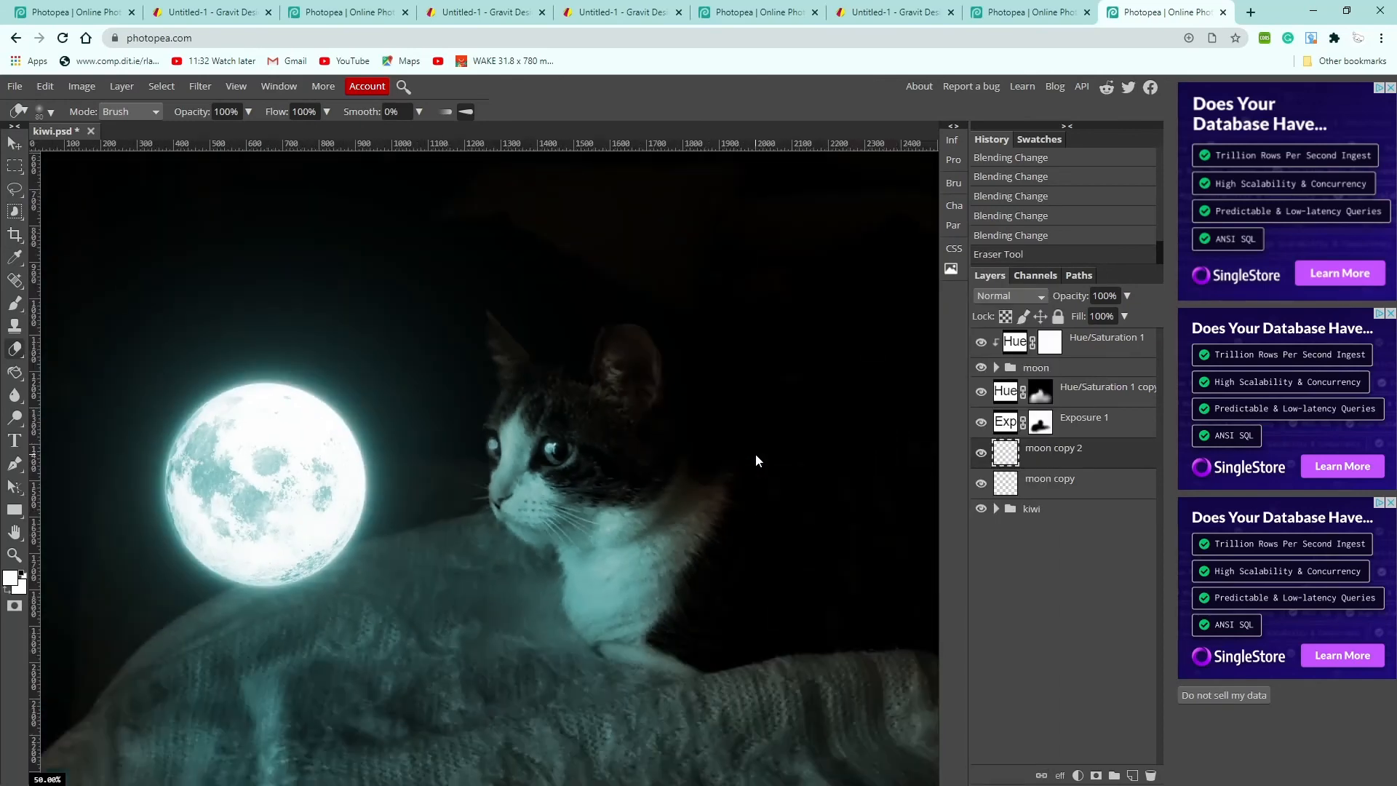
pyautogui.scroll(1, 756, 452)
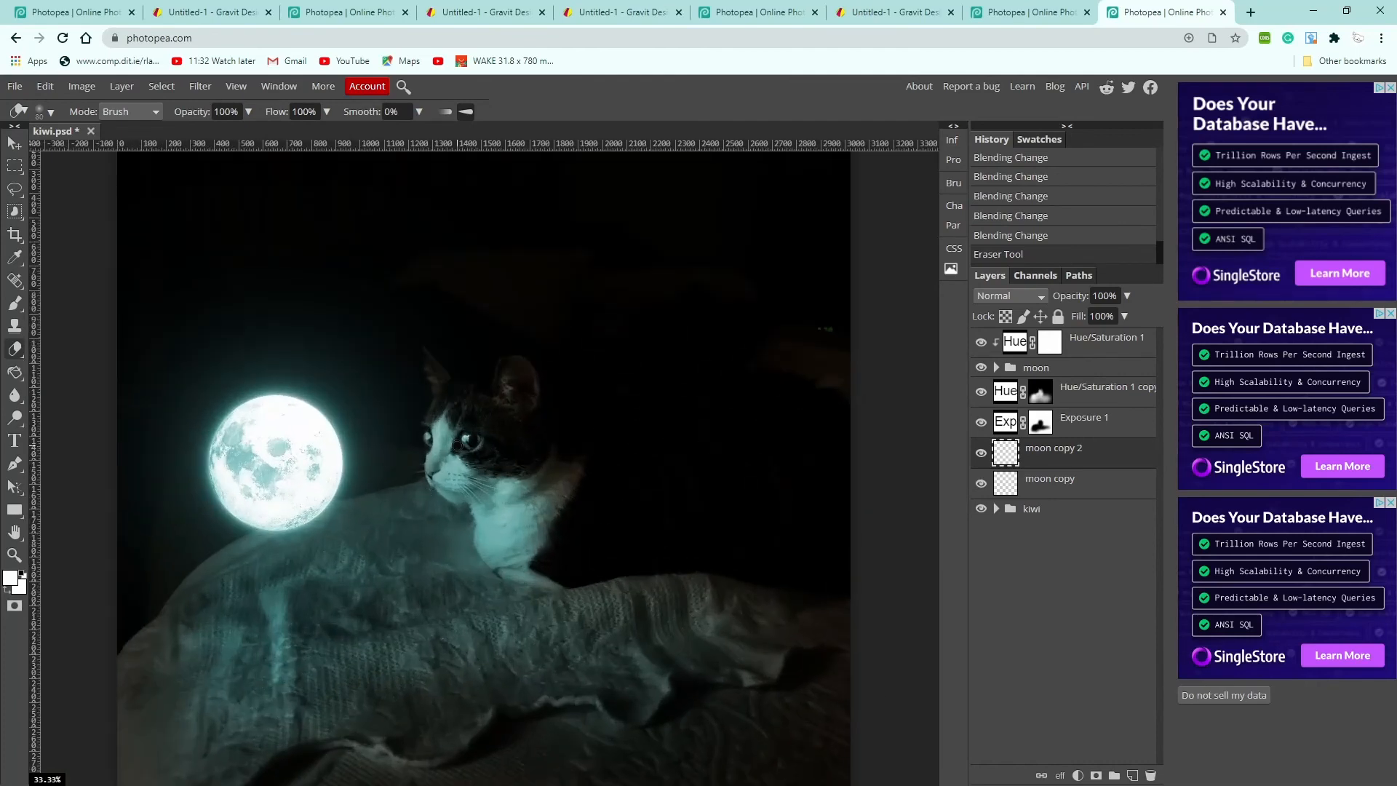
pyautogui.moveTo(508, 443); pyautogui.dragTo(646, 460)
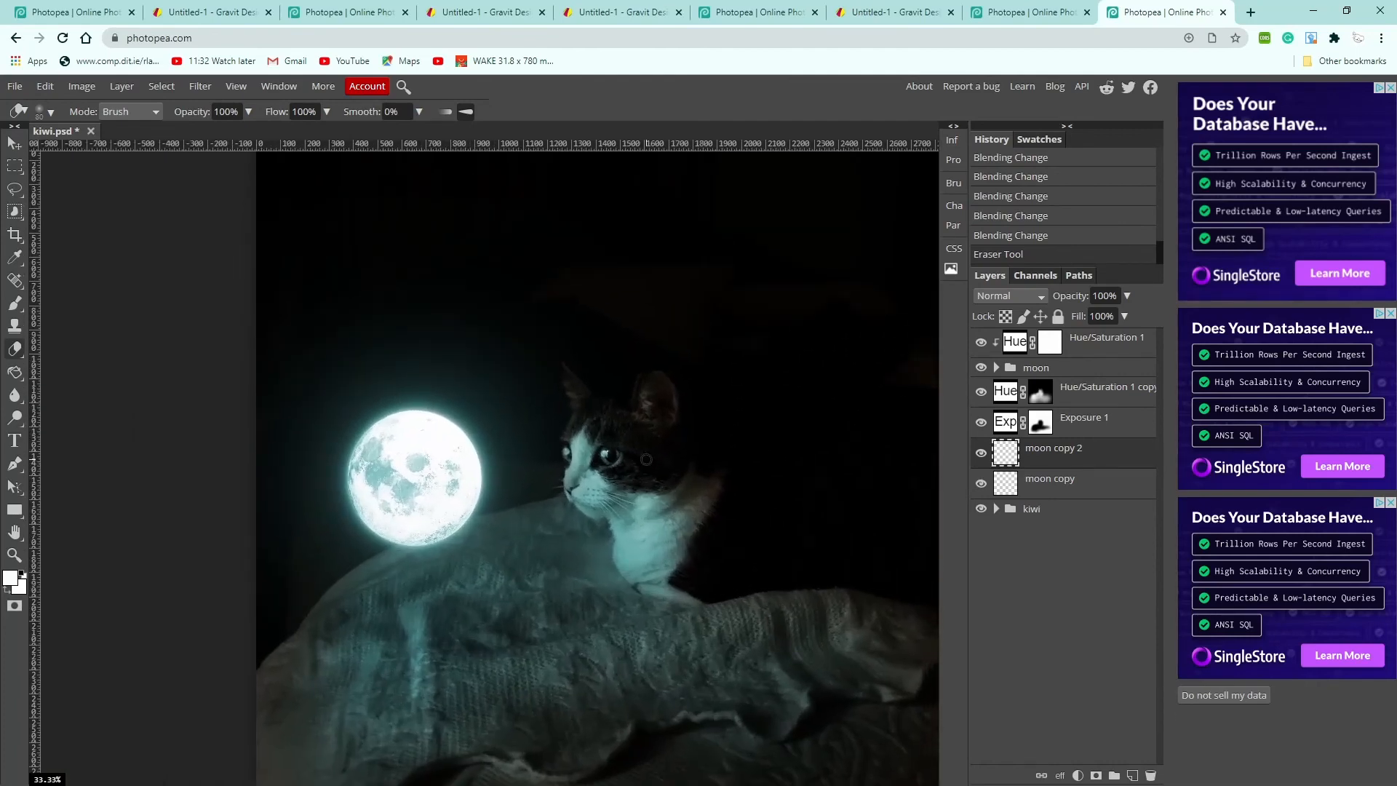
# Add a new layer above moon copy 2 and paint tiny soft white specks in the dark area around the moon
pyautogui.scroll(-2, 646, 458)
pyautogui.scroll(1, 647, 459)
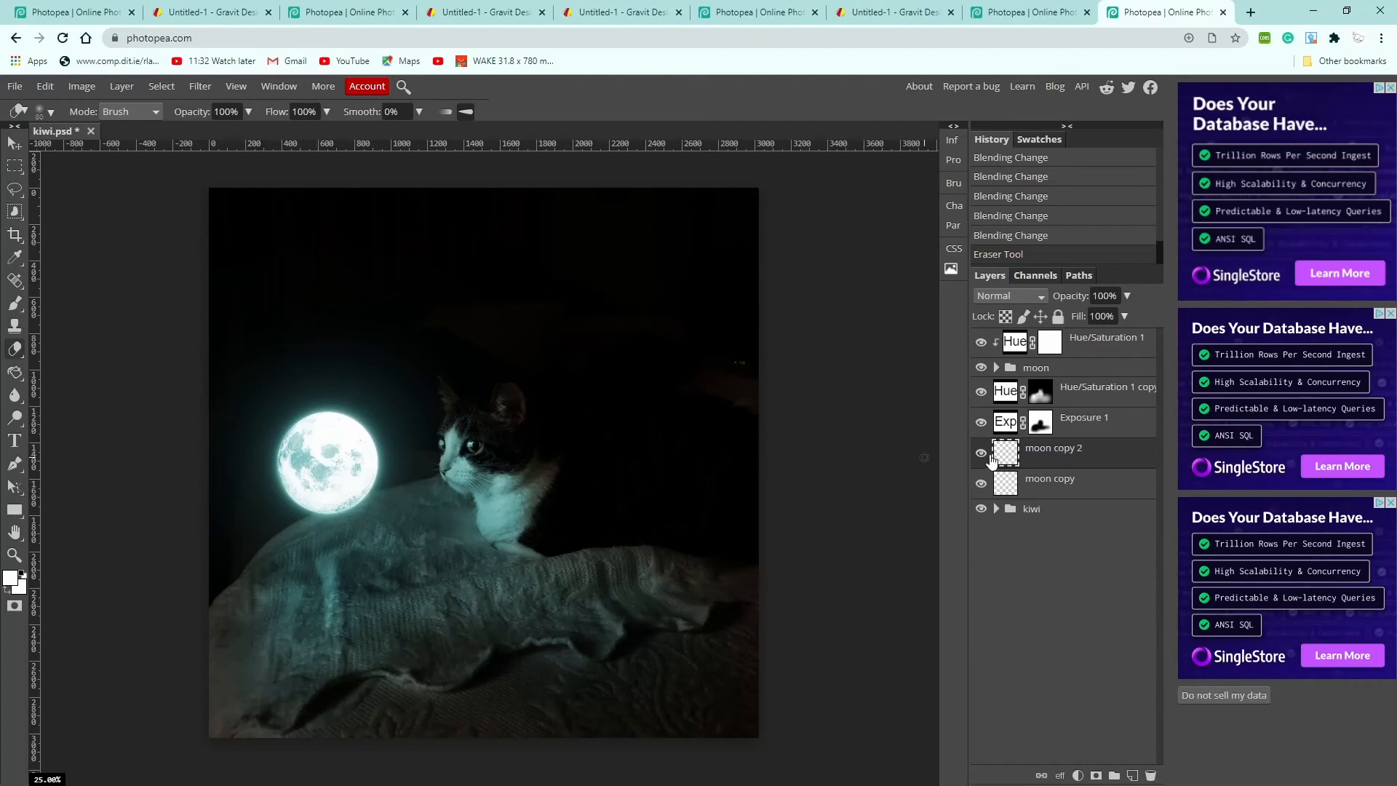
pyautogui.click(1133, 775)
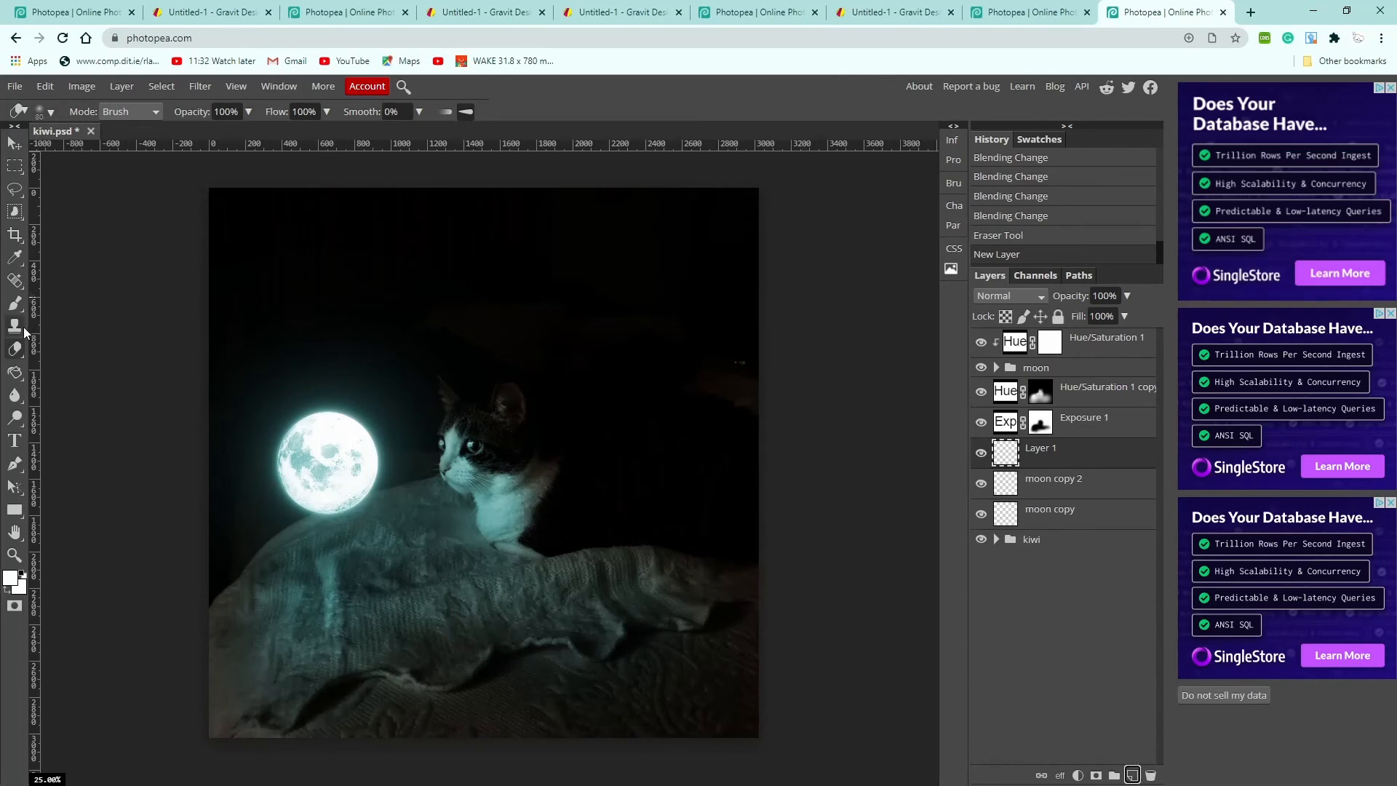
pyautogui.click(14, 303)
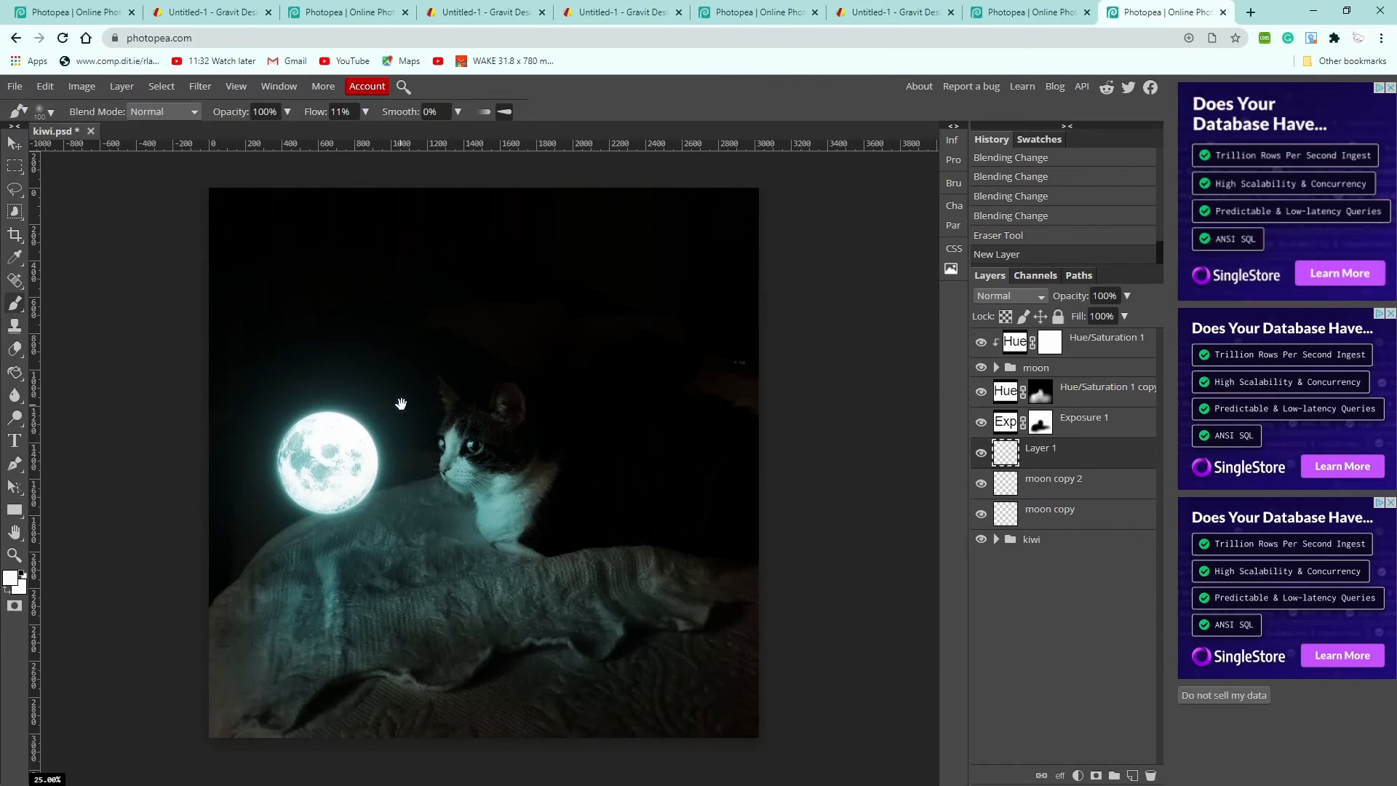
pyautogui.scroll(3, 403, 405)
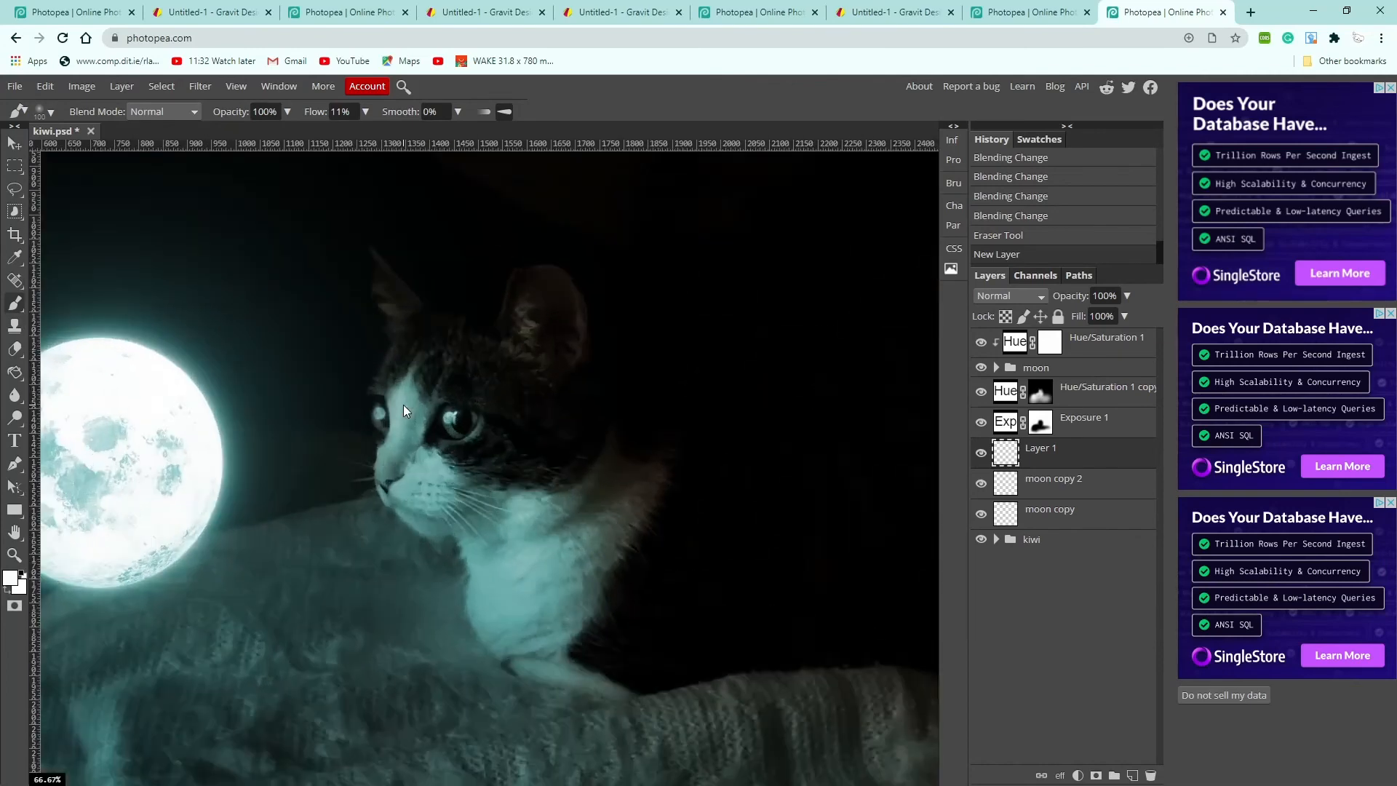
pyautogui.moveTo(162, 393); pyautogui.dragTo(411, 426)
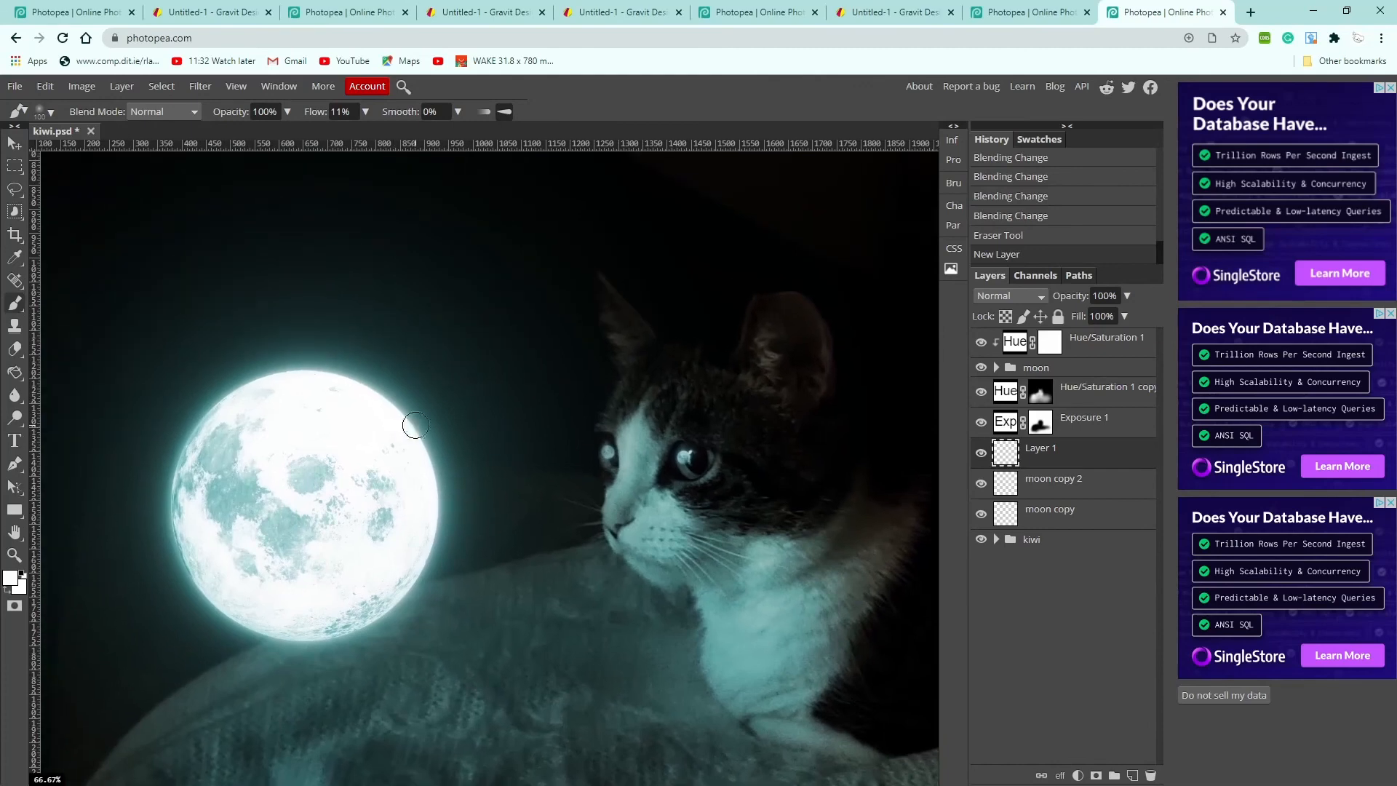
pyautogui.press('[')
pyautogui.press('[')
pyautogui.press('[')
pyautogui.press(']')
pyautogui.moveTo(369, 369)
pyautogui.mouseDown()
pyautogui.moveTo(382, 357)
pyautogui.moveTo(422, 389)
pyautogui.moveTo(409, 378)
pyautogui.mouseUp()
pyautogui.moveTo(331, 321); pyautogui.dragTo(337, 318)
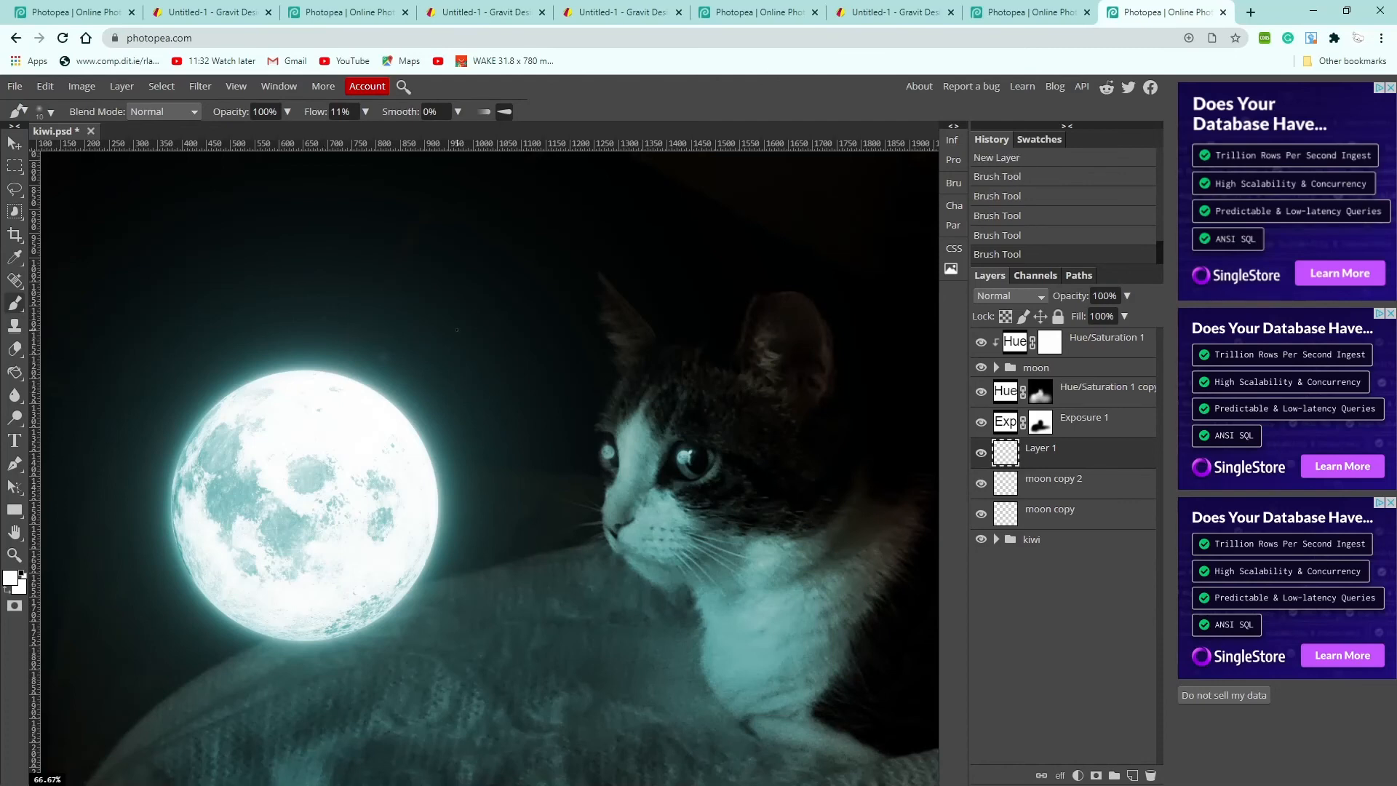
# Paint more soft white specks in the dark between the moon and the cat, varying the brush size
pyautogui.moveTo(457, 330); pyautogui.dragTo(467, 401)
pyautogui.press(']')
pyautogui.press(']')
pyautogui.press(']')
pyautogui.press(']')
pyautogui.press('[')
pyautogui.scroll(-3, 262, 422)
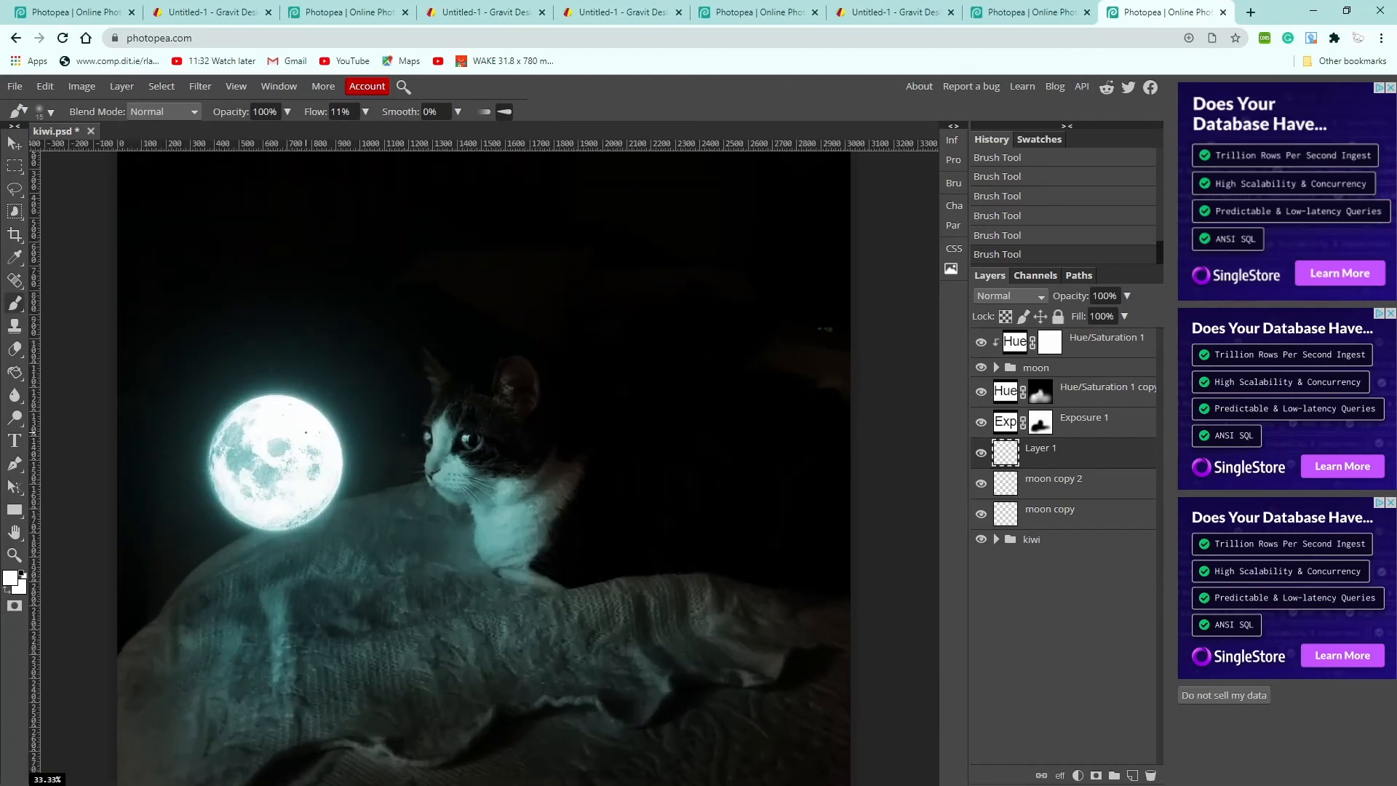
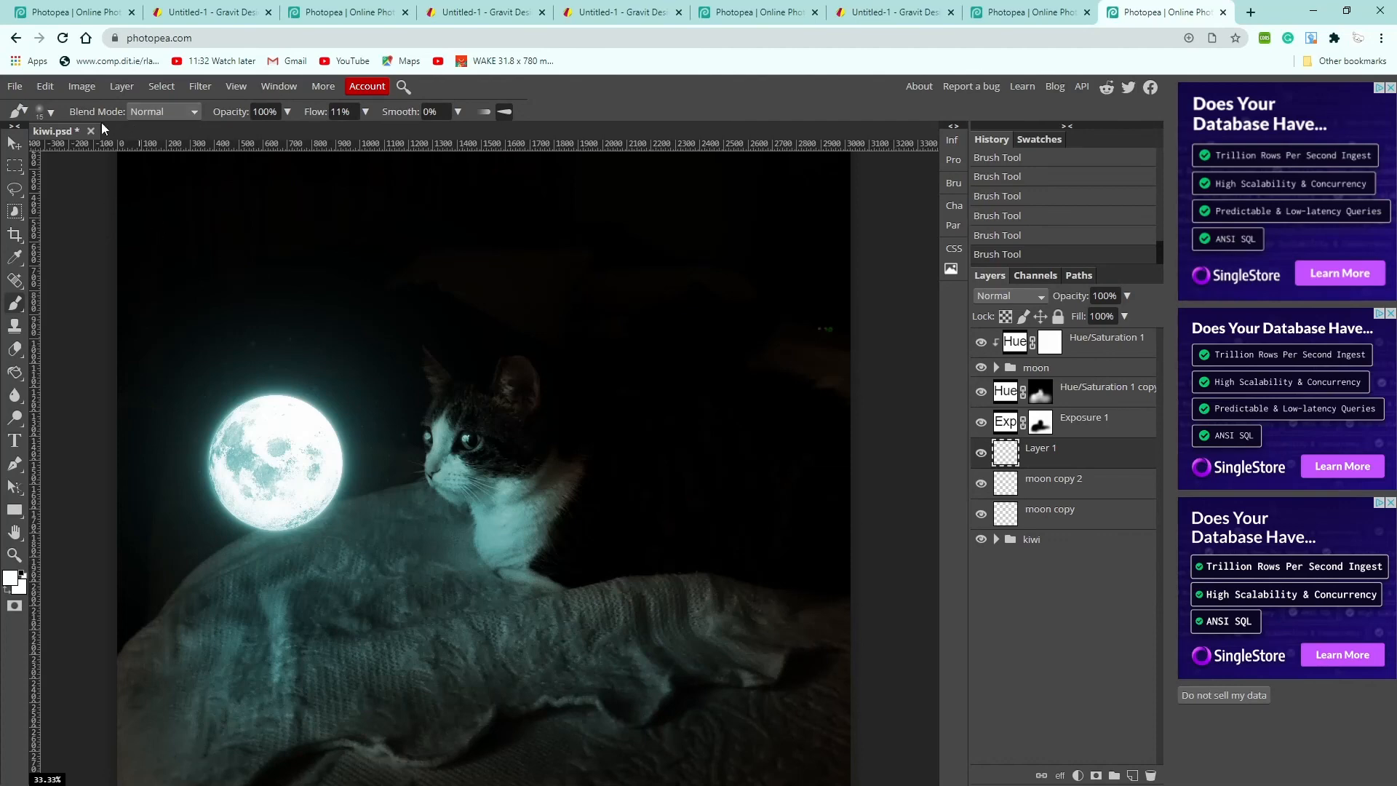
# Add a new layer above Layer 1, and set the brush to 90% hardness and a larger size
pyautogui.click(1133, 775)
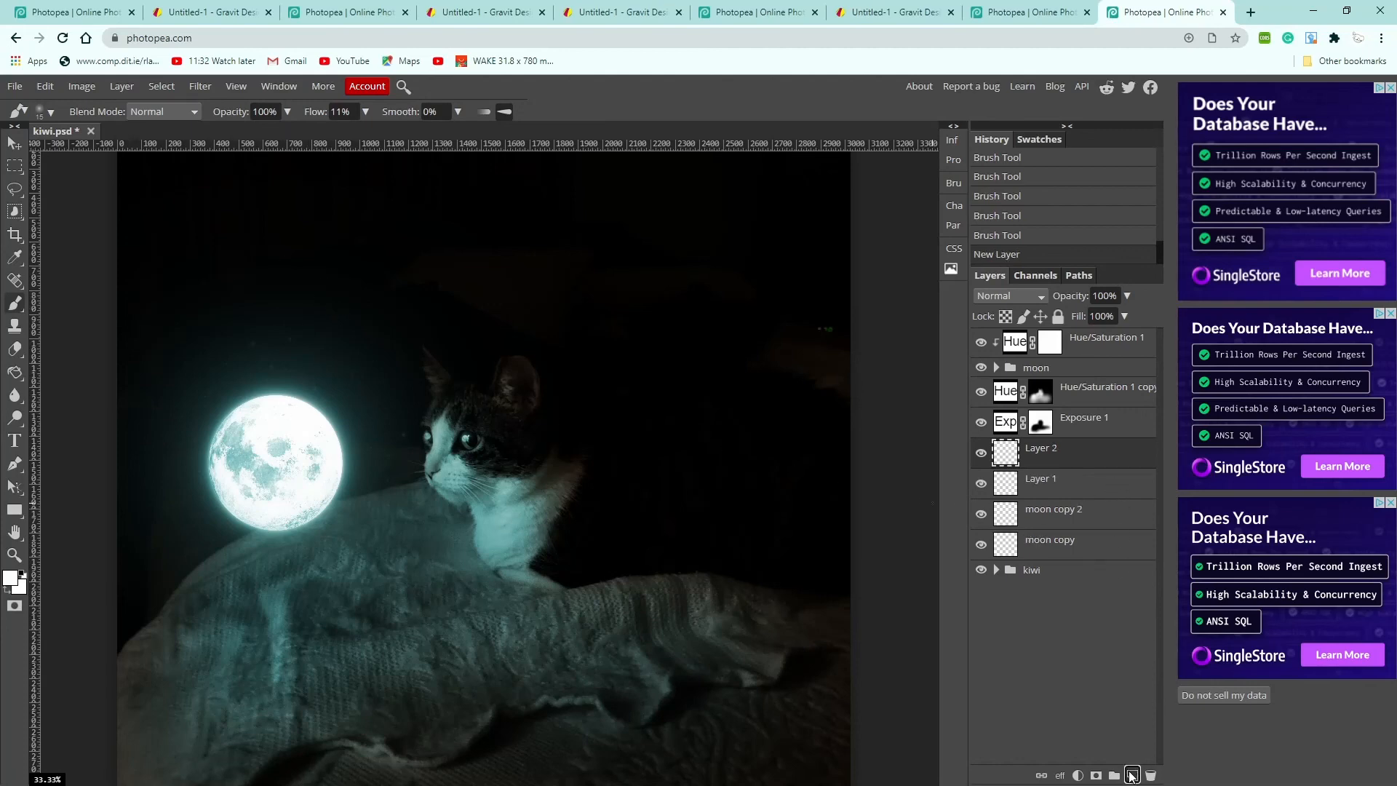
pyautogui.click(42, 112)
pyautogui.click(46, 187)
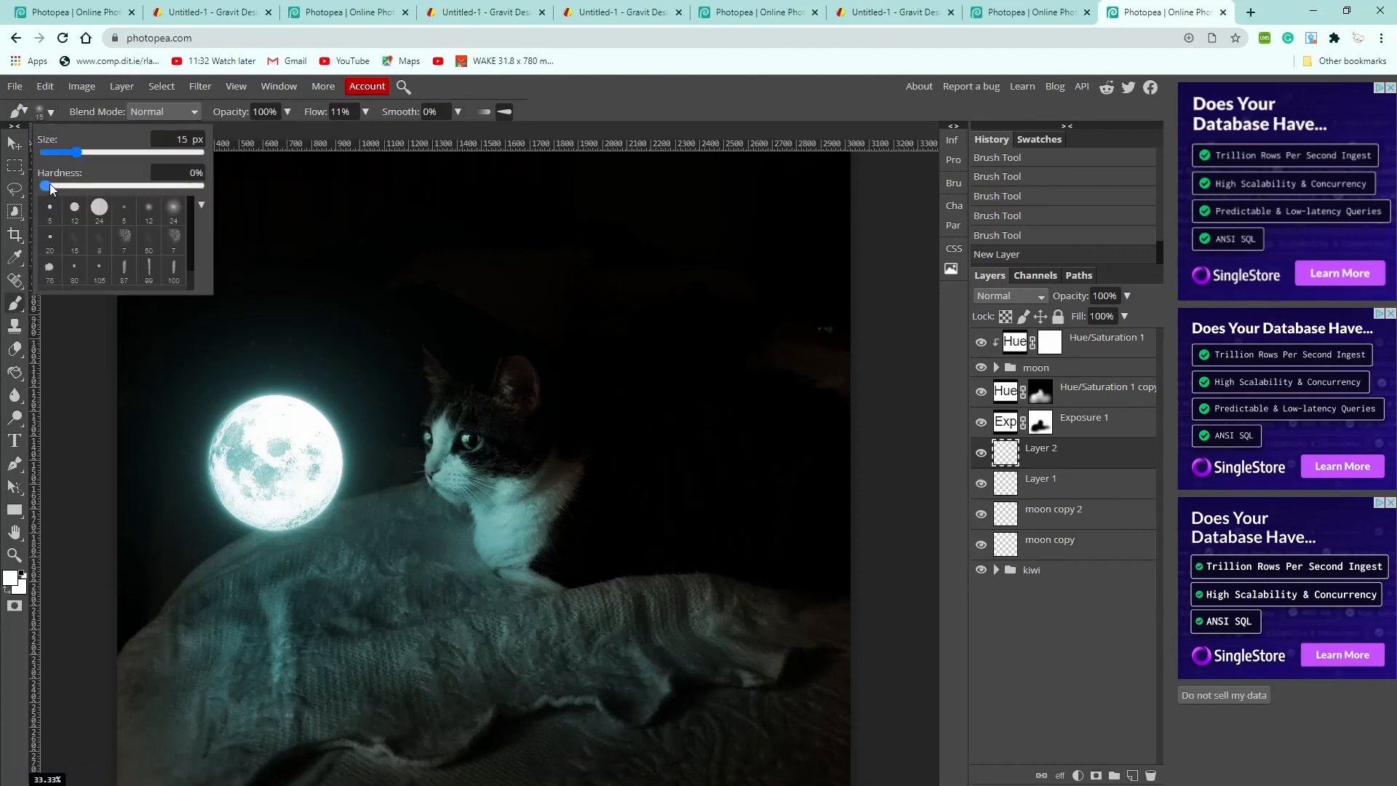
pyautogui.moveTo(51, 189); pyautogui.dragTo(186, 197)
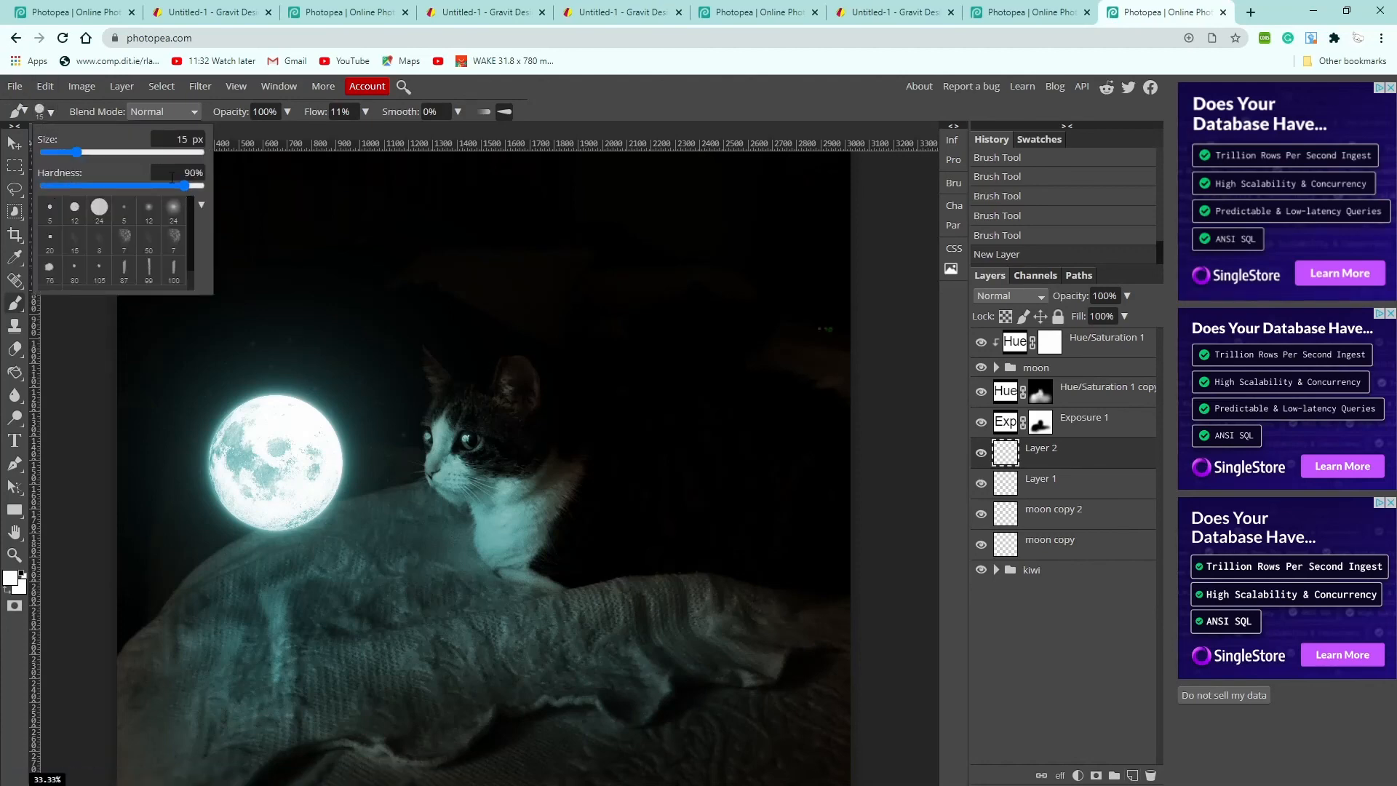
pyautogui.moveTo(77, 152)
pyautogui.mouseDown()
pyautogui.moveTo(54, 150)
pyautogui.moveTo(81, 151)
pyautogui.mouseUp()
pyautogui.moveTo(109, 150); pyautogui.dragTo(112, 151)
# Dab three faint white bokeh circles of increasing size above the moon, the largest near the image's upper left edge
pyautogui.click(183, 348)
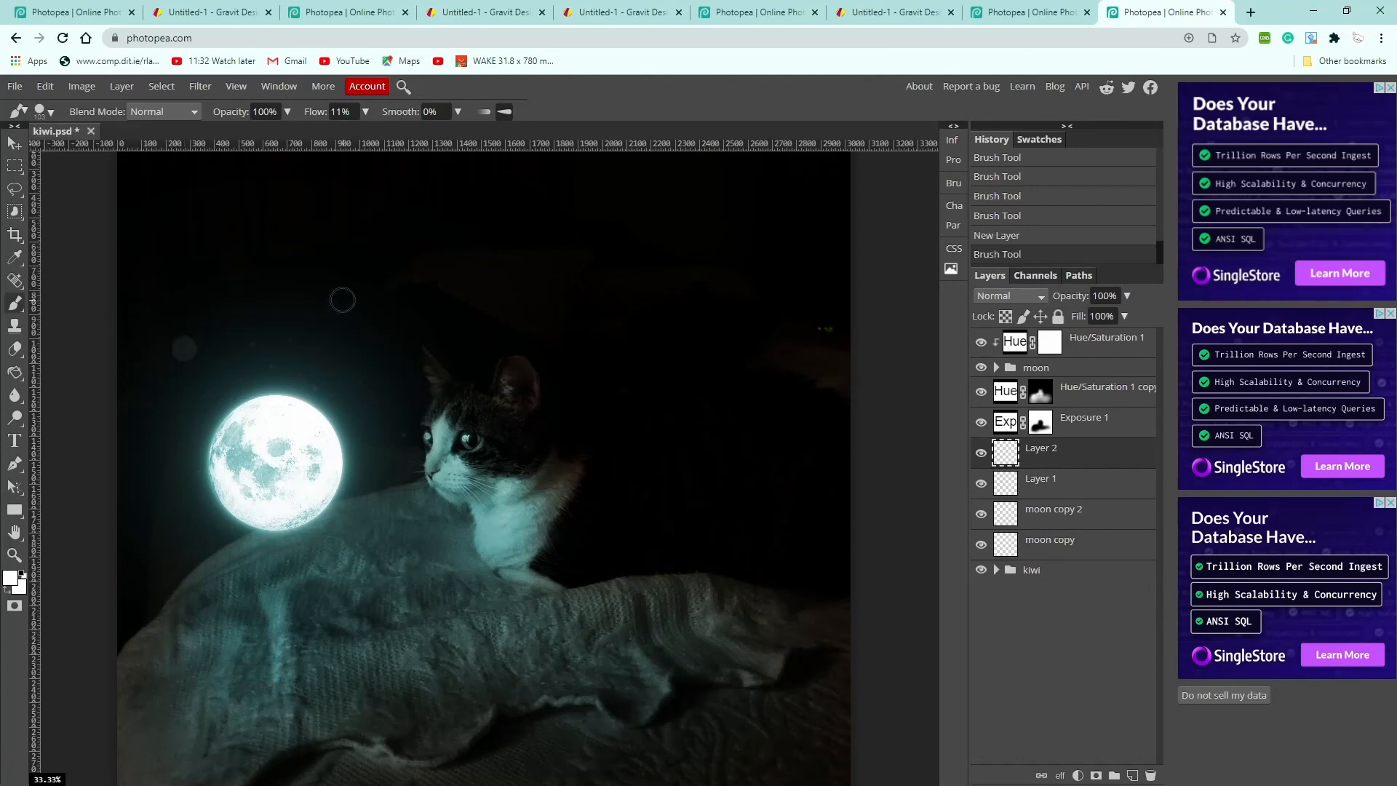
pyautogui.press(']')
pyautogui.press(']')
pyautogui.press(']')
pyautogui.click(322, 287)
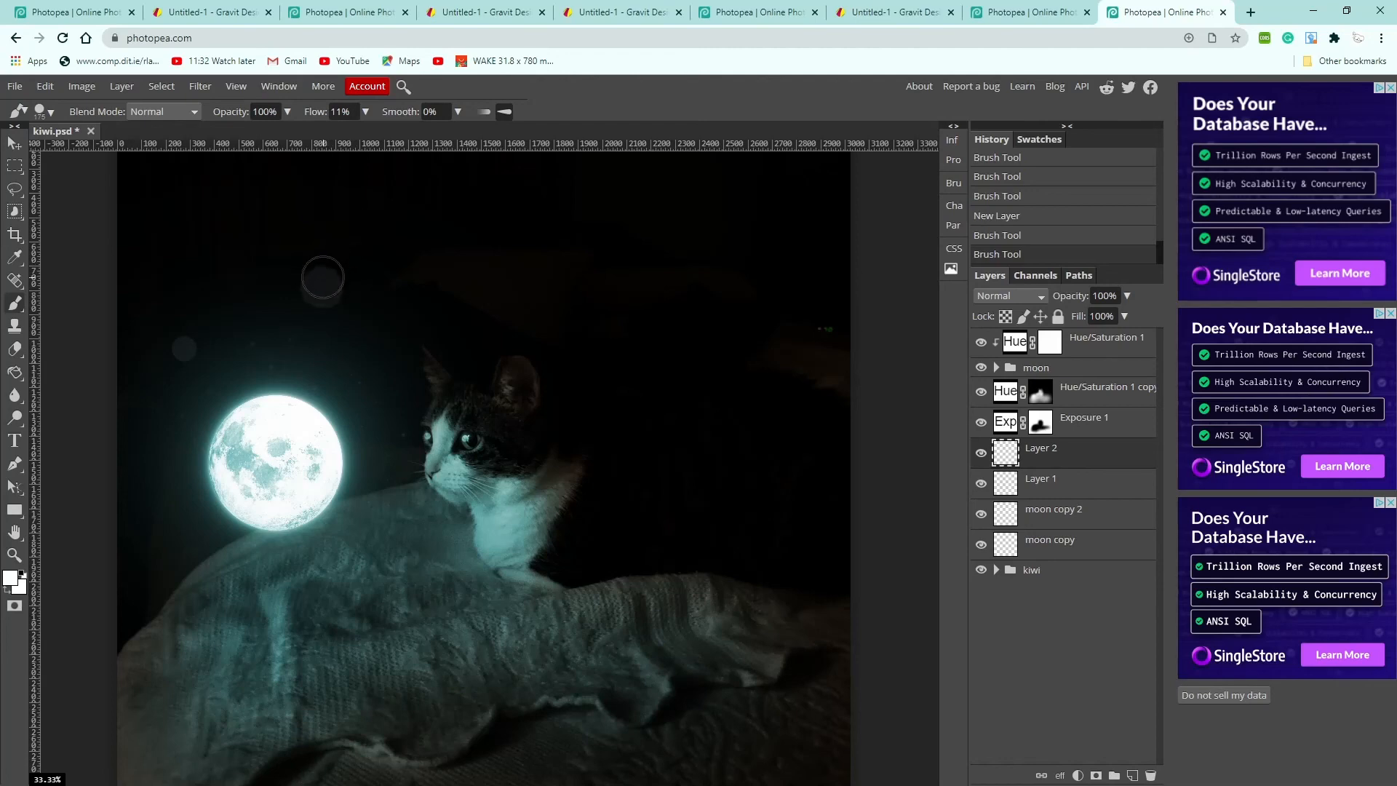
pyautogui.press(']')
pyautogui.press(']')
pyautogui.press(']')
pyautogui.press(']')
pyautogui.press(']')
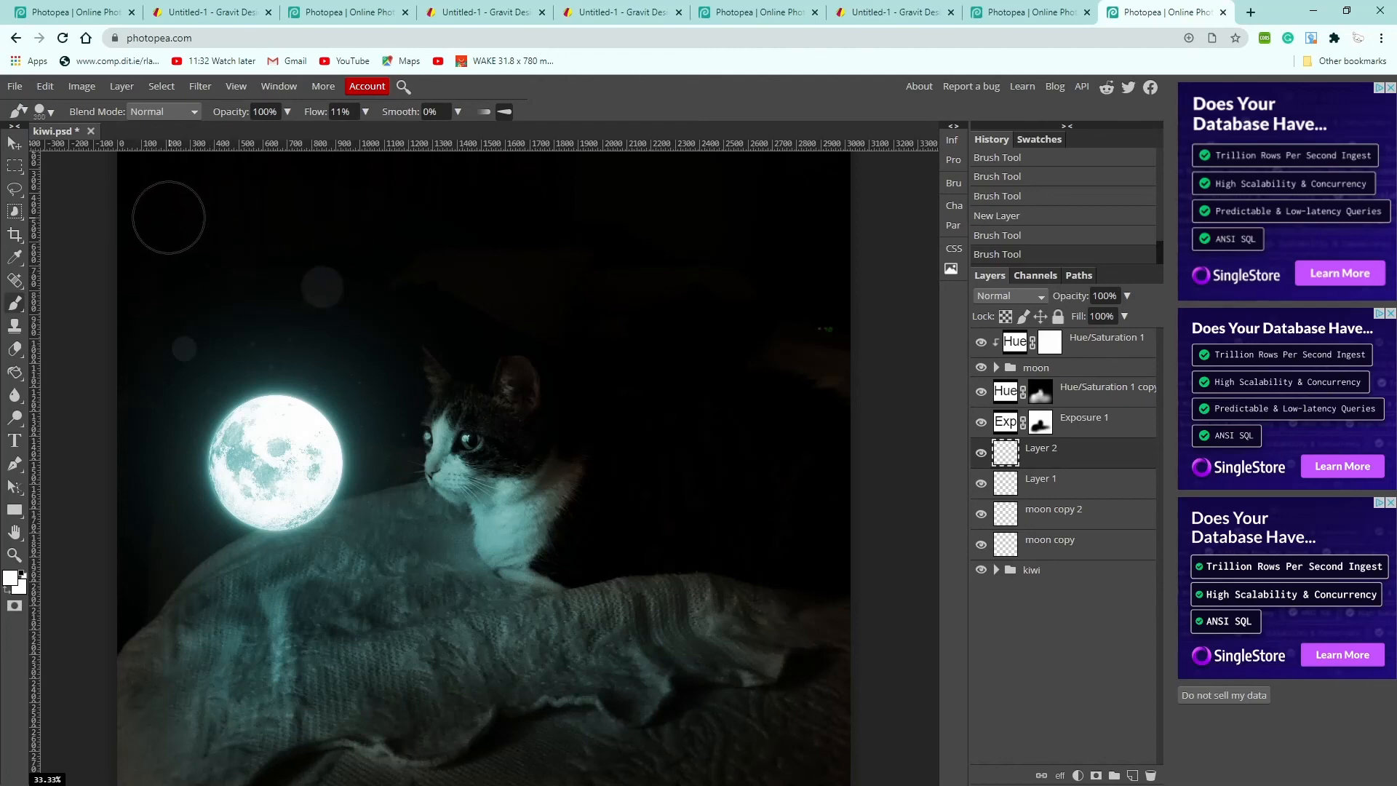
pyautogui.click(145, 205)
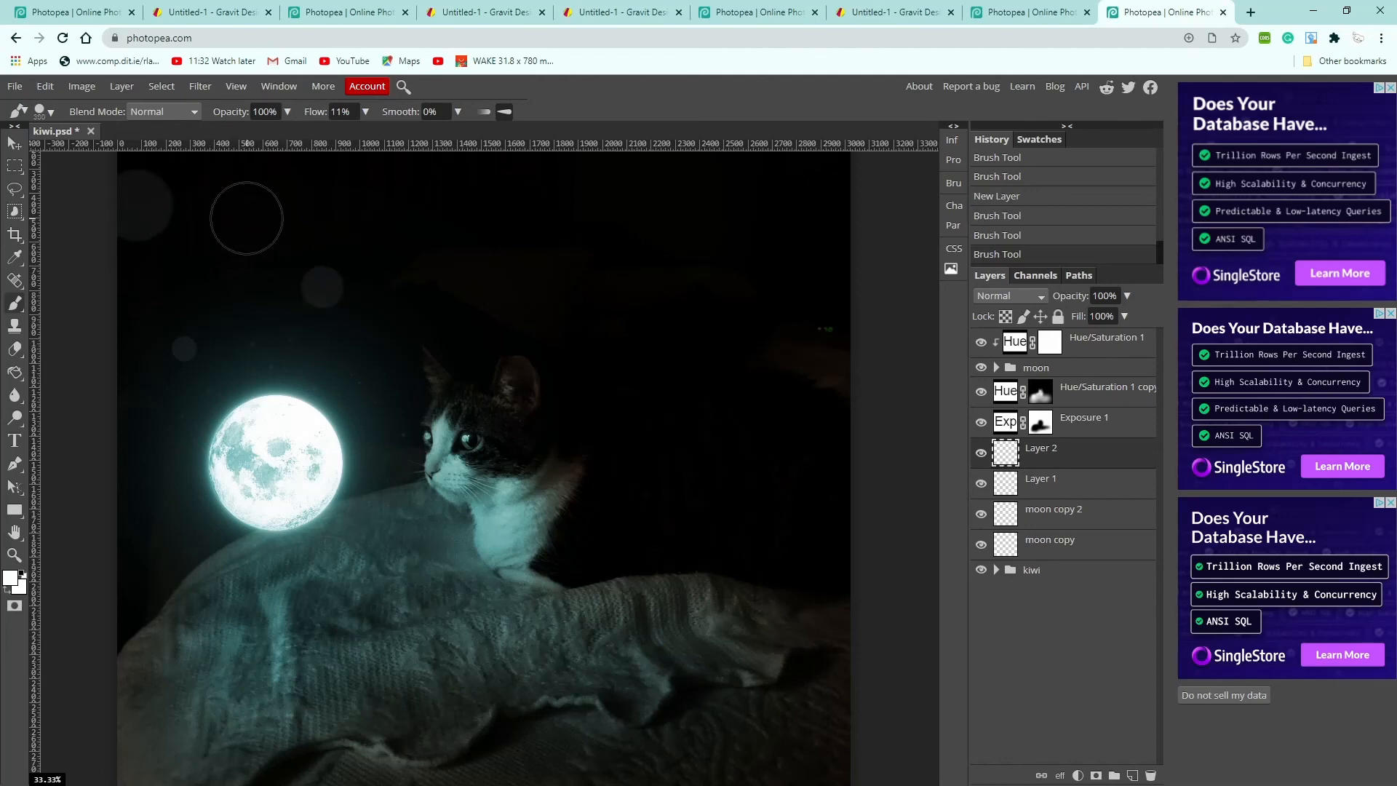
# Set the brush flow to 35%, brighten the large circle at the image's left edge, and add a smaller circle just above the moon
pyautogui.click(365, 112)
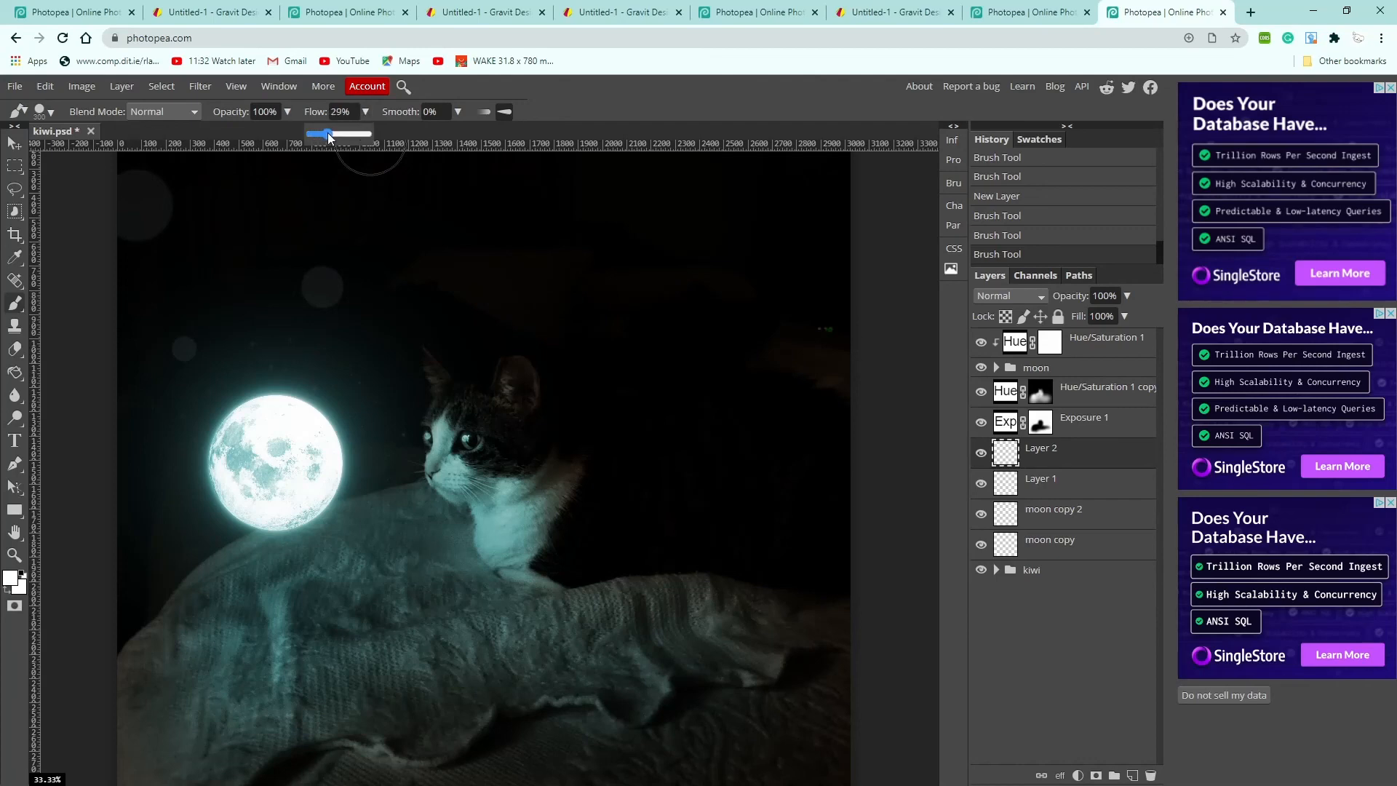
pyautogui.moveTo(329, 133); pyautogui.dragTo(332, 133)
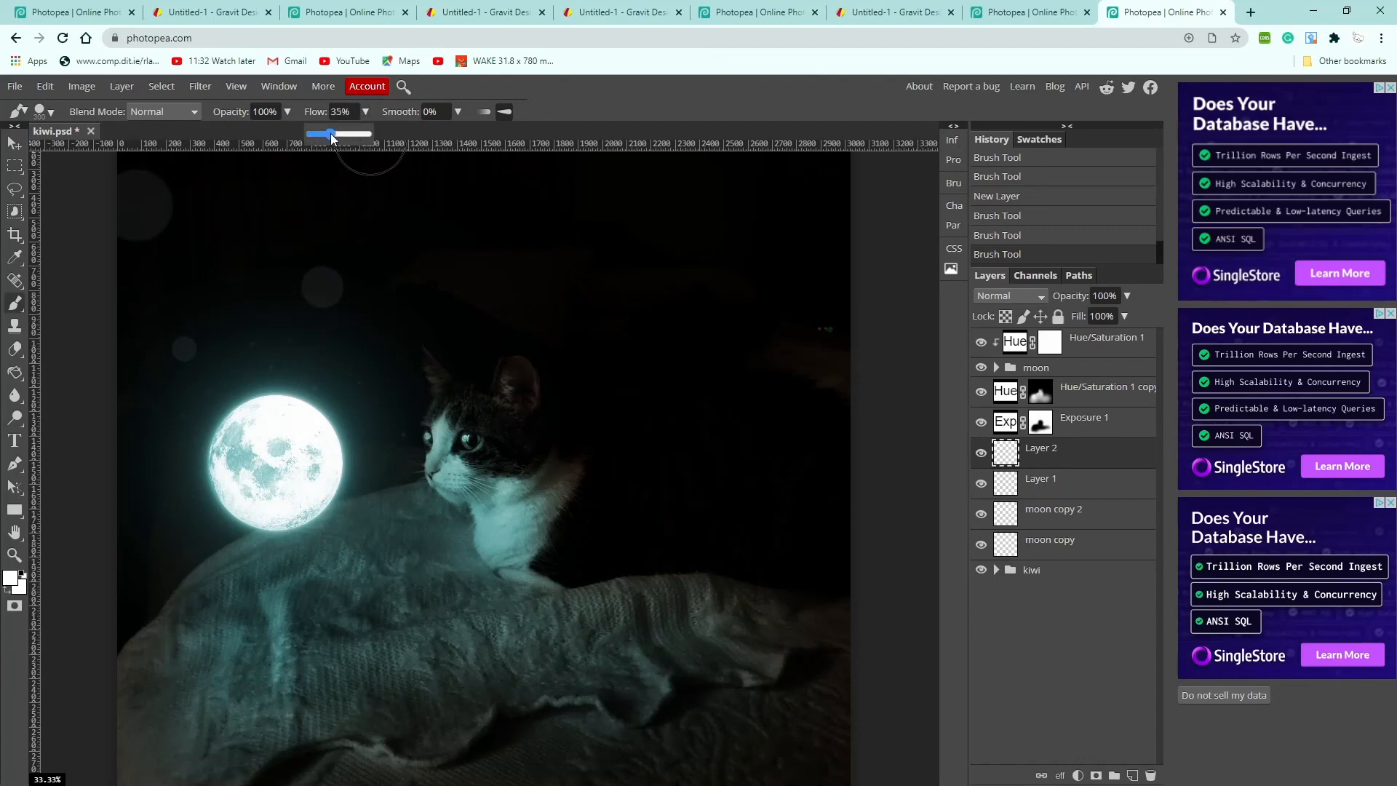
pyautogui.click(143, 205)
pyautogui.press('[')
pyautogui.press('[')
pyautogui.press('[')
pyautogui.press('[')
pyautogui.press('[')
pyautogui.press('[')
pyautogui.press('[')
pyautogui.press('[')
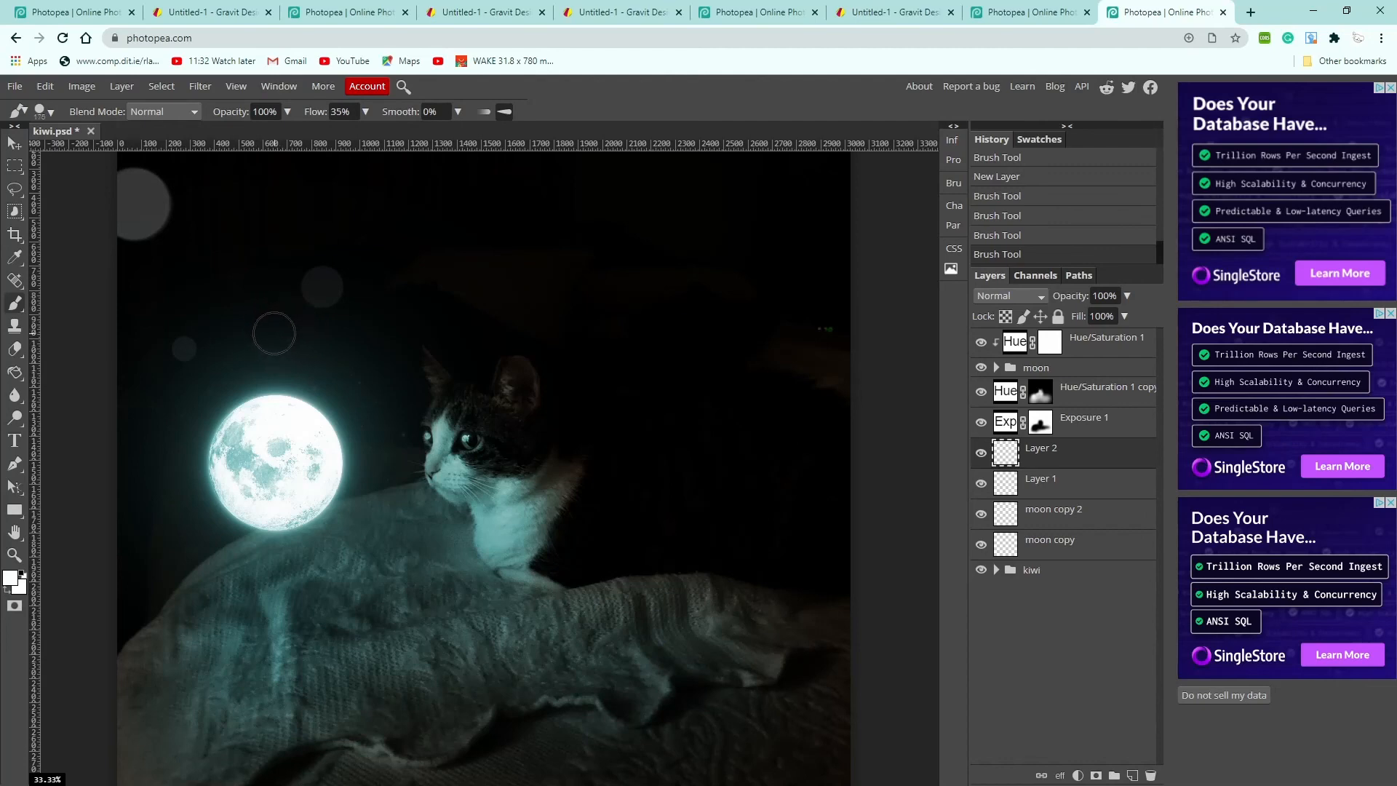
pyautogui.click(269, 340)
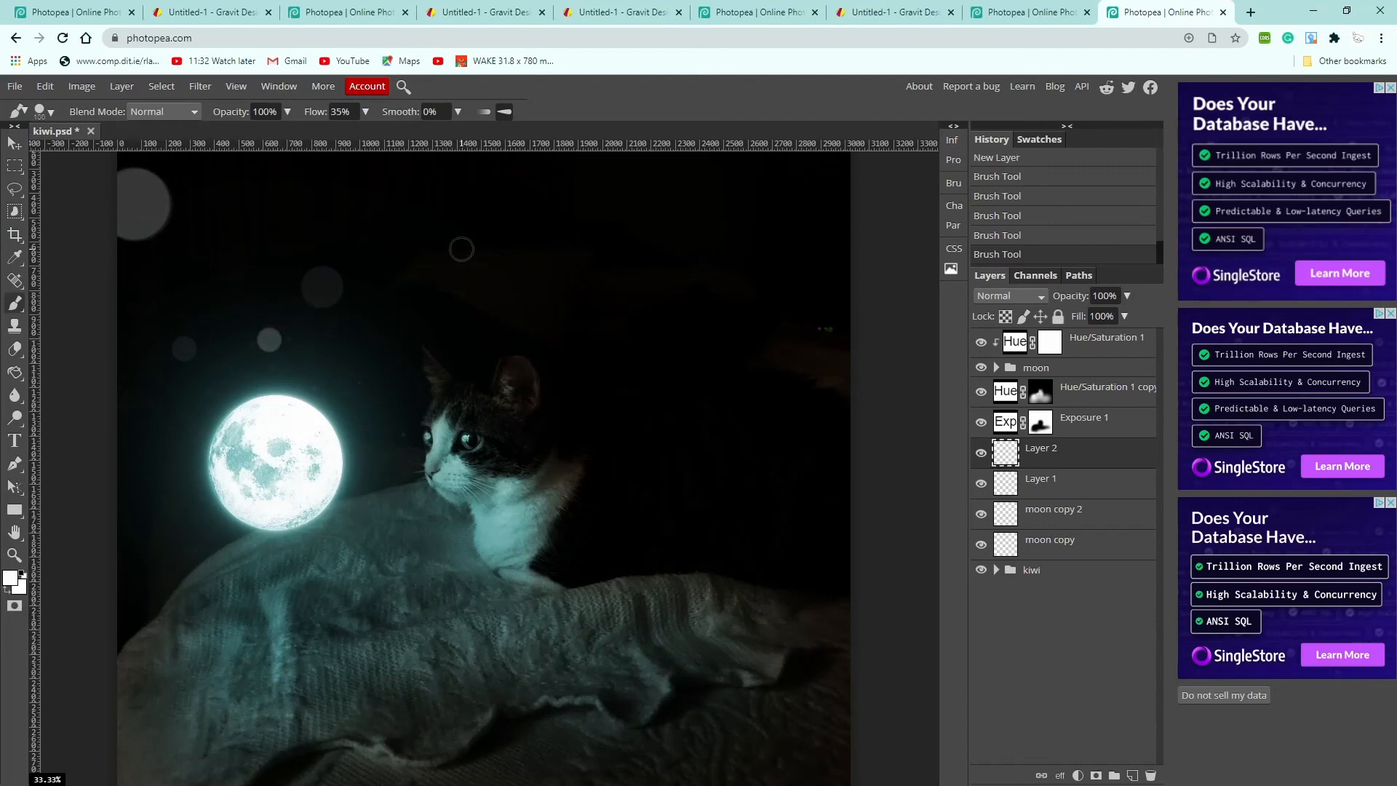
# Try a tiny bokeh circle between the moon and the cat, and undo it
pyautogui.press('[')
pyautogui.press('[')
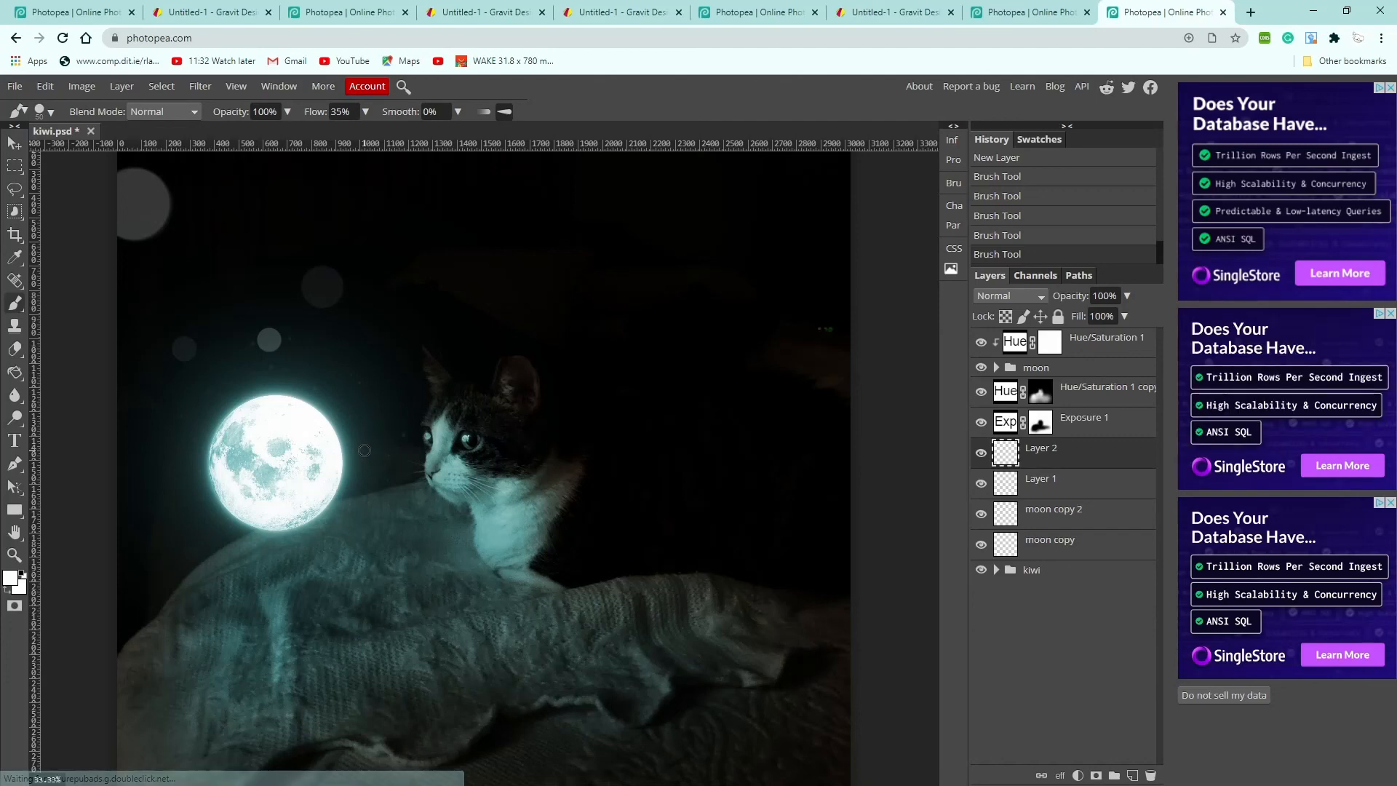
pyautogui.click(365, 450)
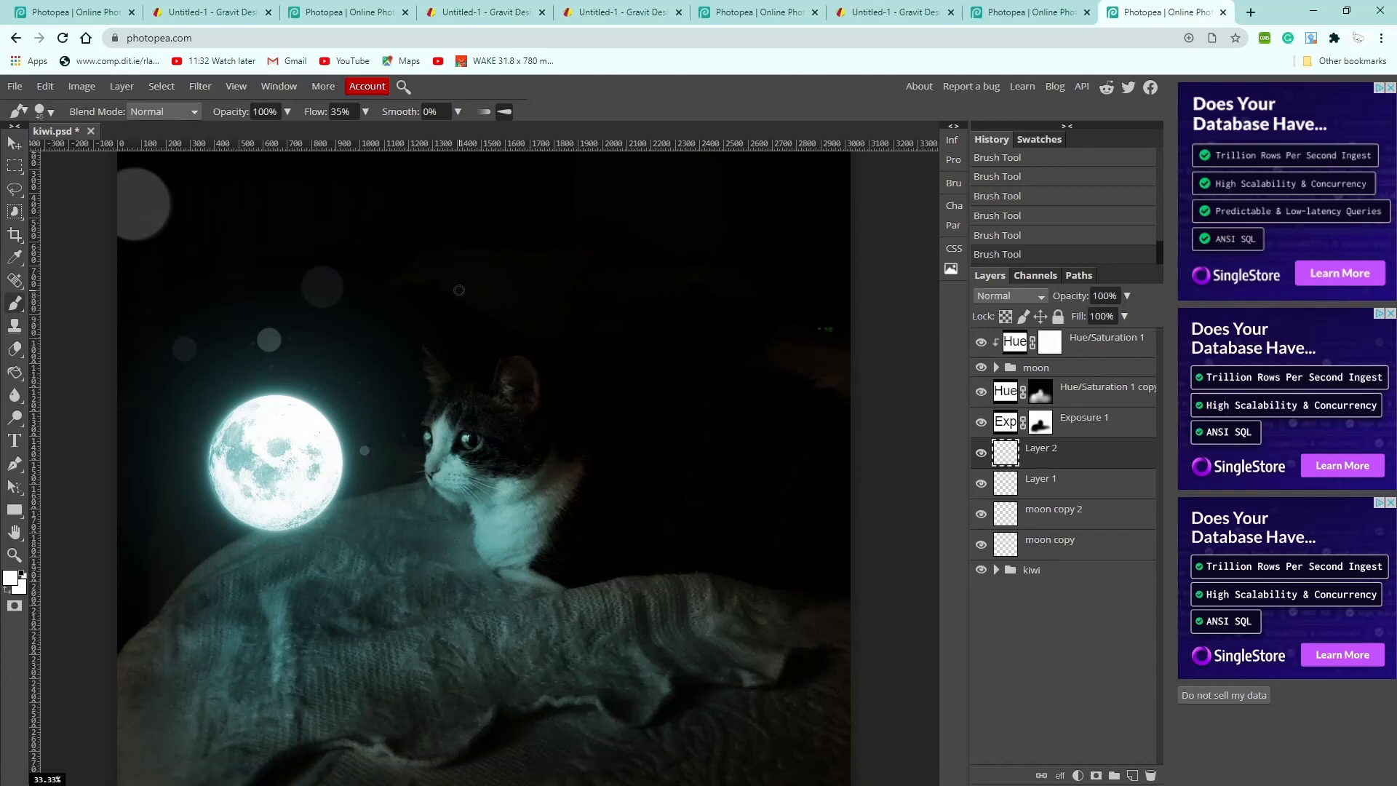
pyautogui.hotkey('ctrl', '-')
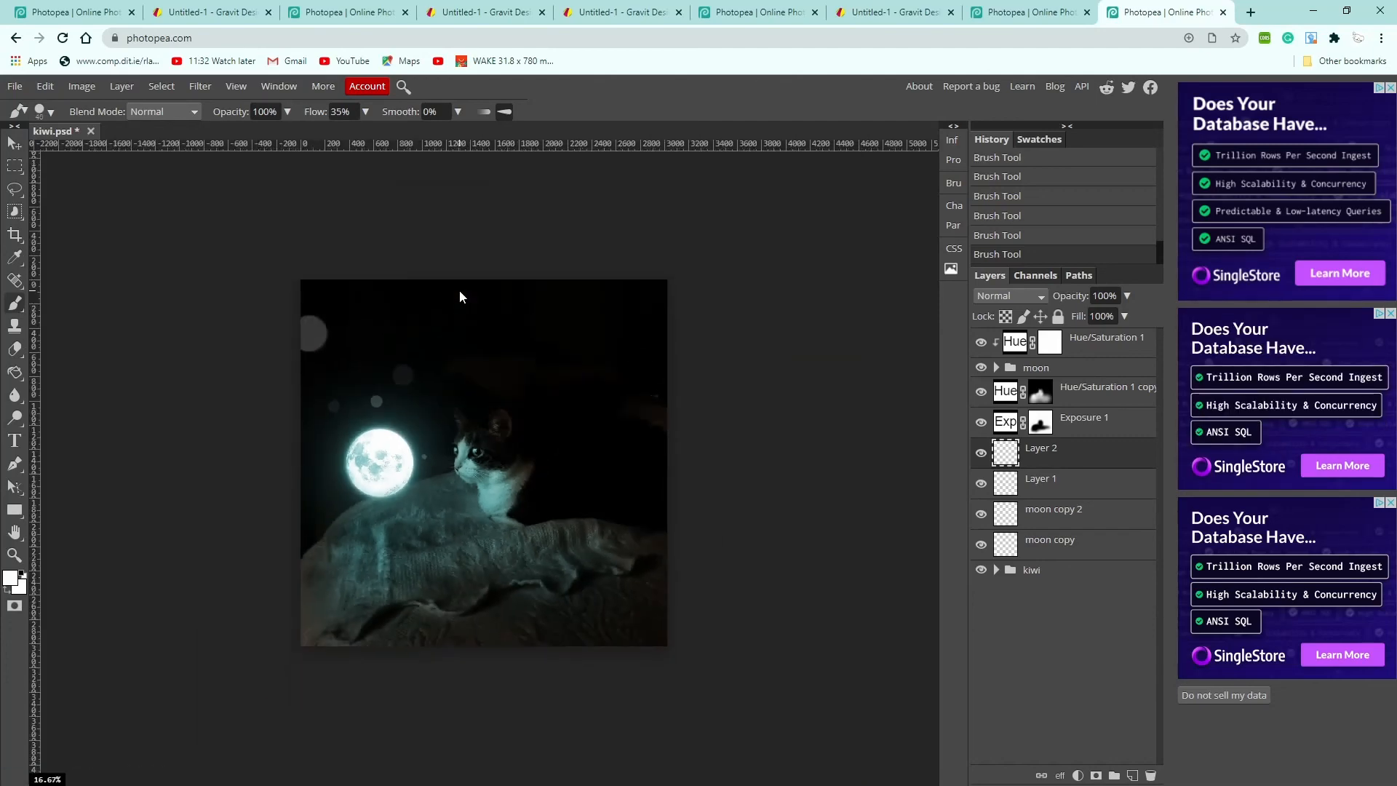
pyautogui.hotkey('ctrl', '+')
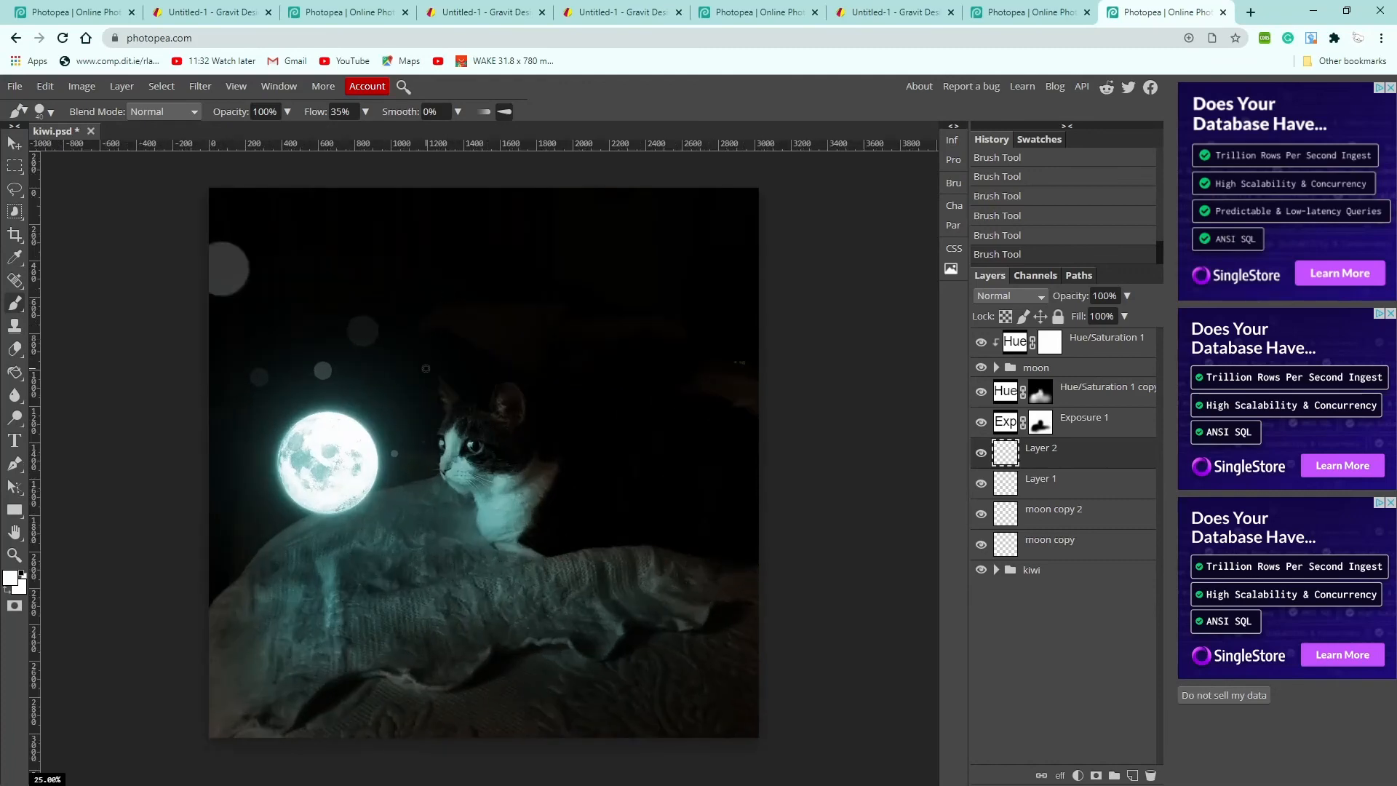
pyautogui.hotkey('ctrl', 'z')
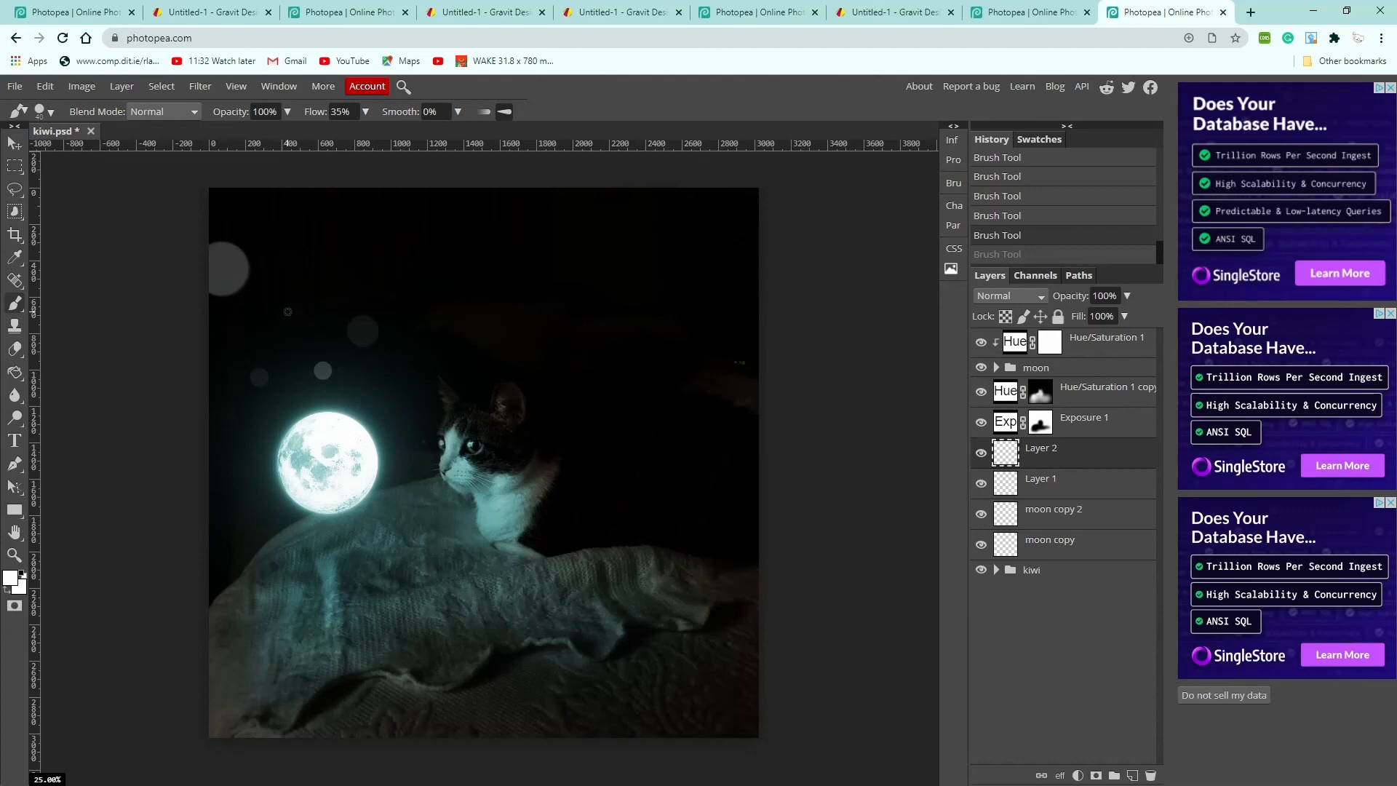
# Add a tiny bokeh circle at the image's top edge and a much larger one just left of the moon
pyautogui.click(265, 190)
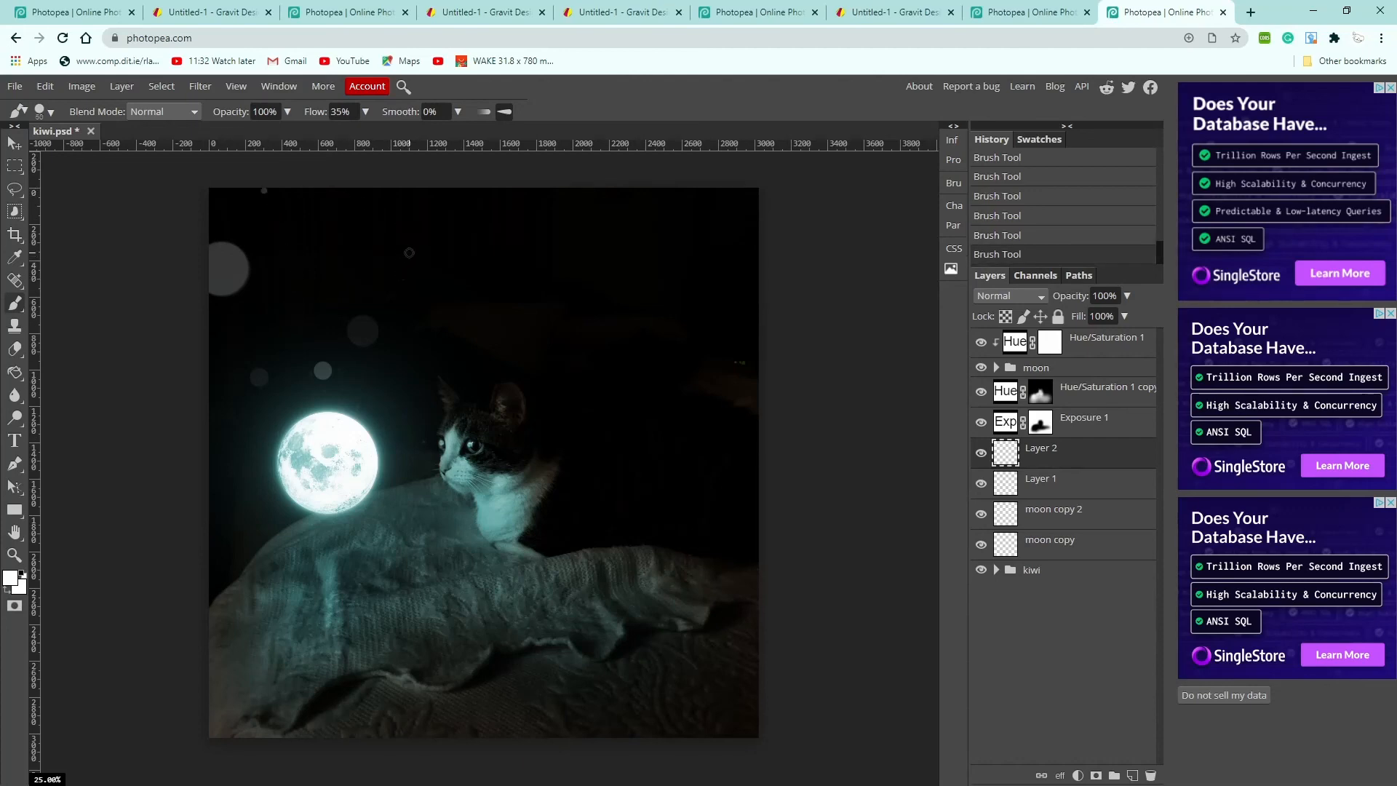
pyautogui.press(']')
pyautogui.press(']')
pyautogui.press(']')
pyautogui.press(']')
pyautogui.press(']')
pyautogui.press(']')
pyautogui.press(']')
pyautogui.press(']')
pyautogui.press(']')
pyautogui.press(']')
pyautogui.click(248, 483)
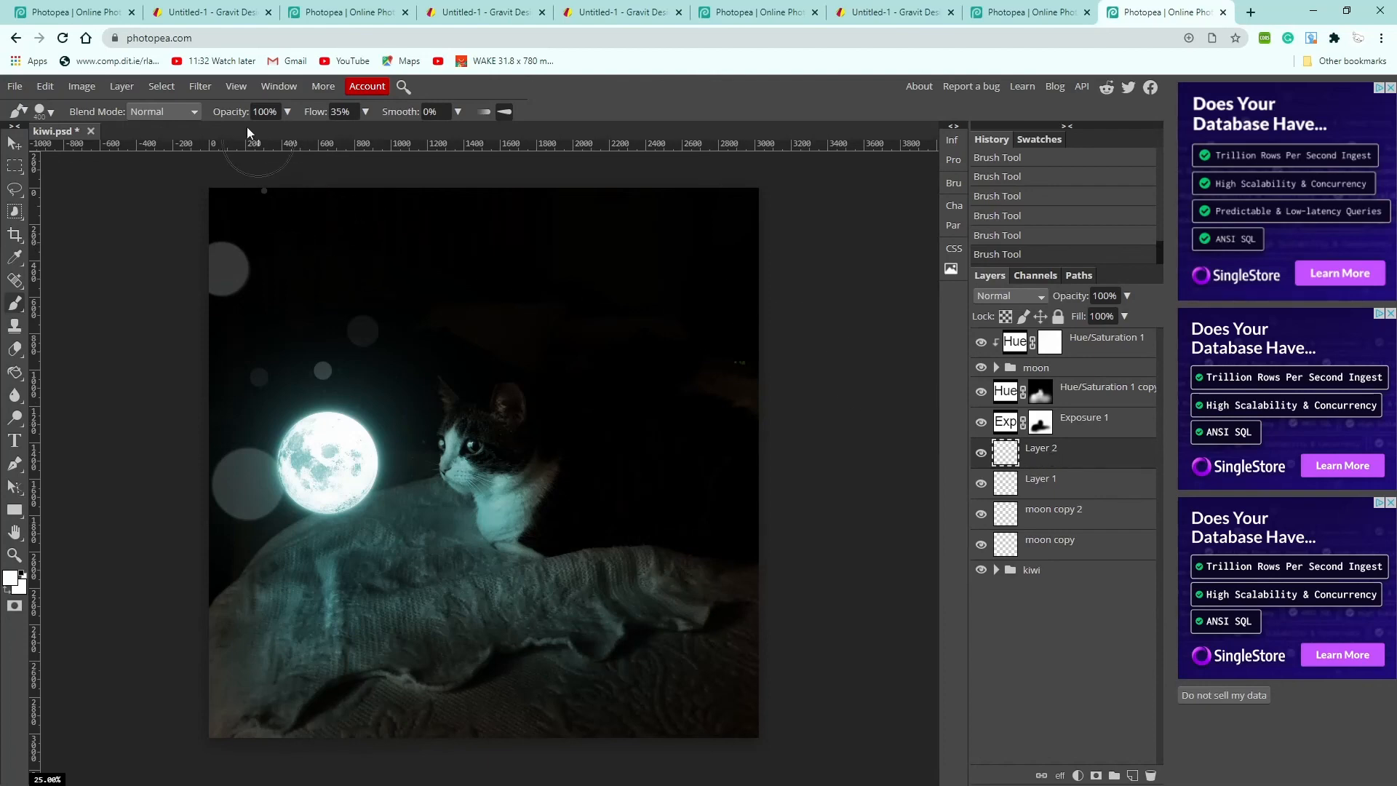
# Try a Lens Blur with radius 43 and focal distance 99 on the bokeh circles of Layer 2, and cancel it
pyautogui.click(202, 86)
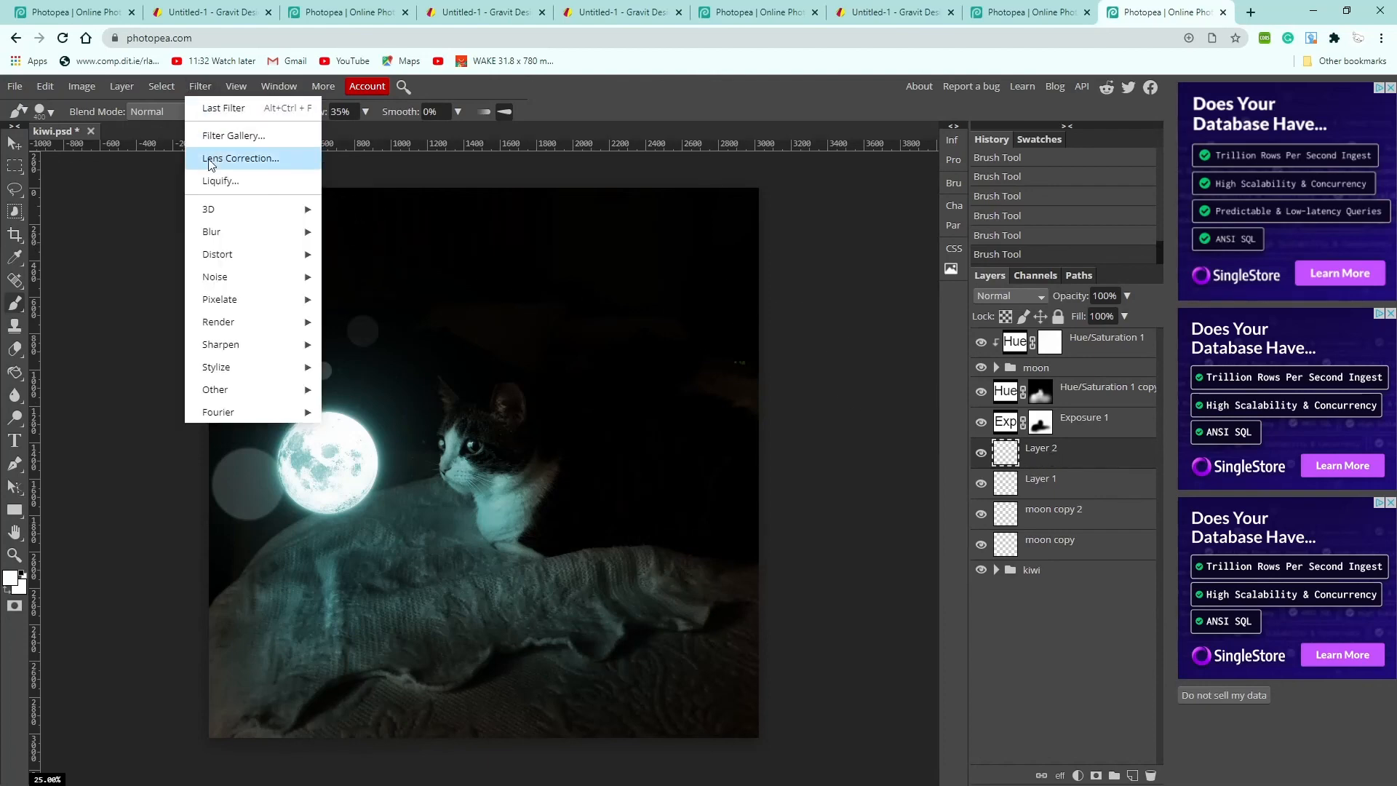
pyautogui.moveTo(220, 236)
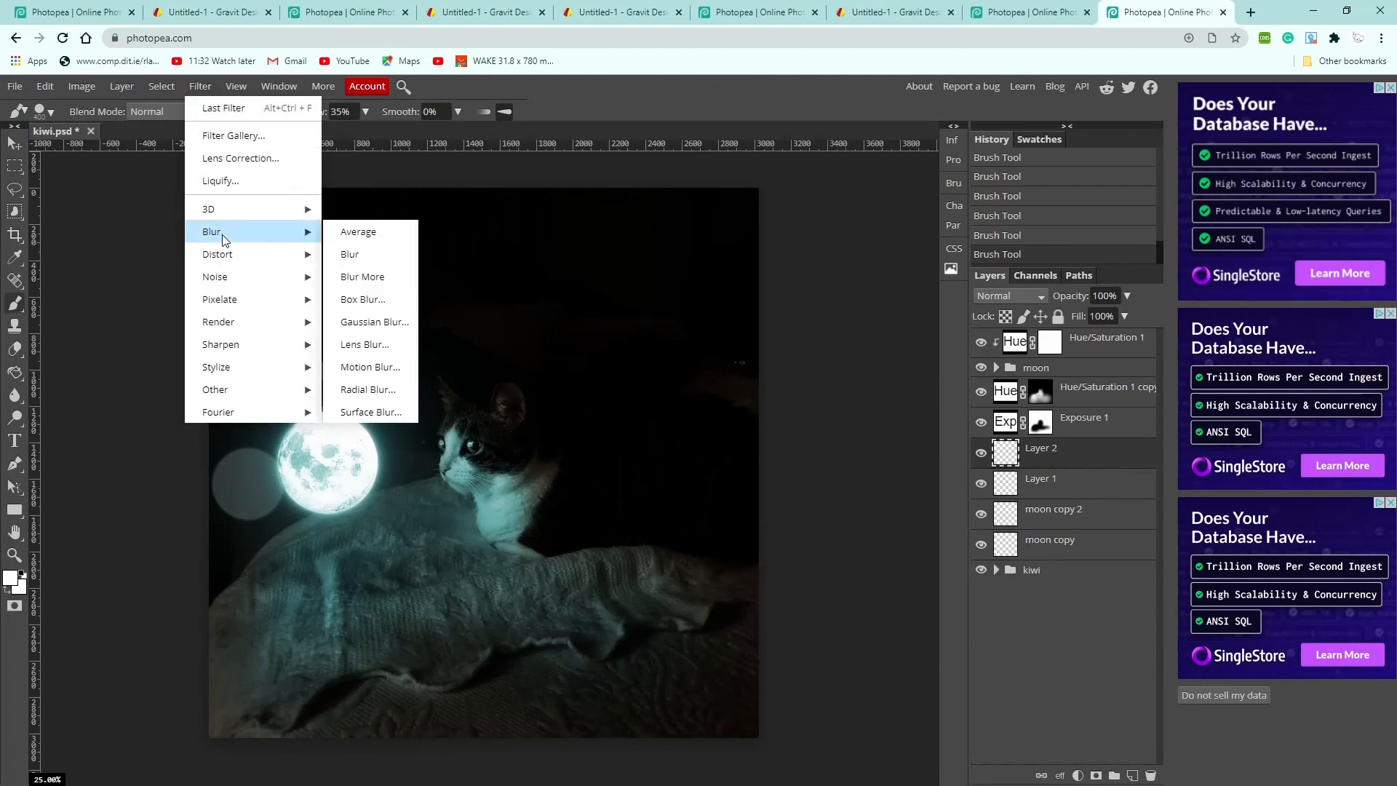
pyautogui.click(373, 346)
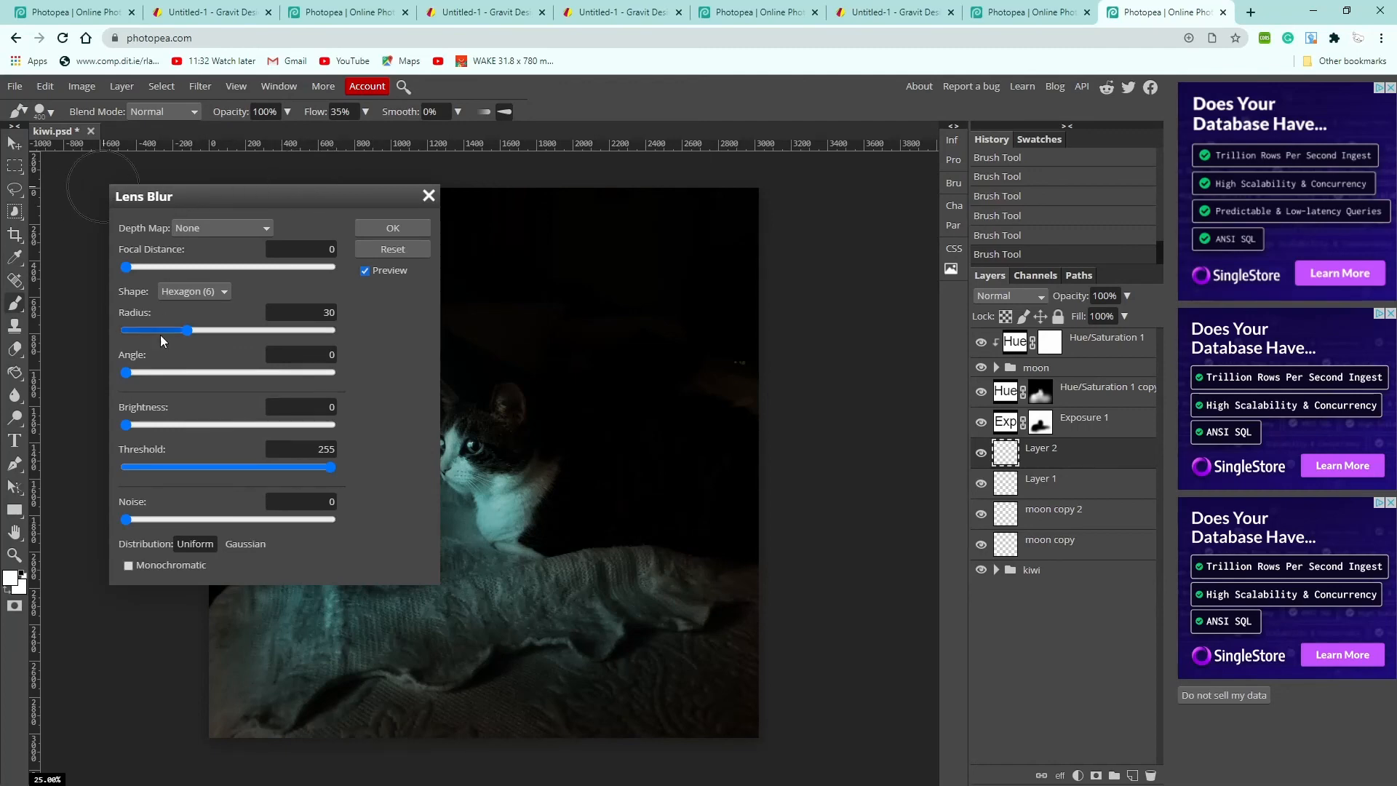
pyautogui.moveTo(217, 211); pyautogui.dragTo(677, 221)
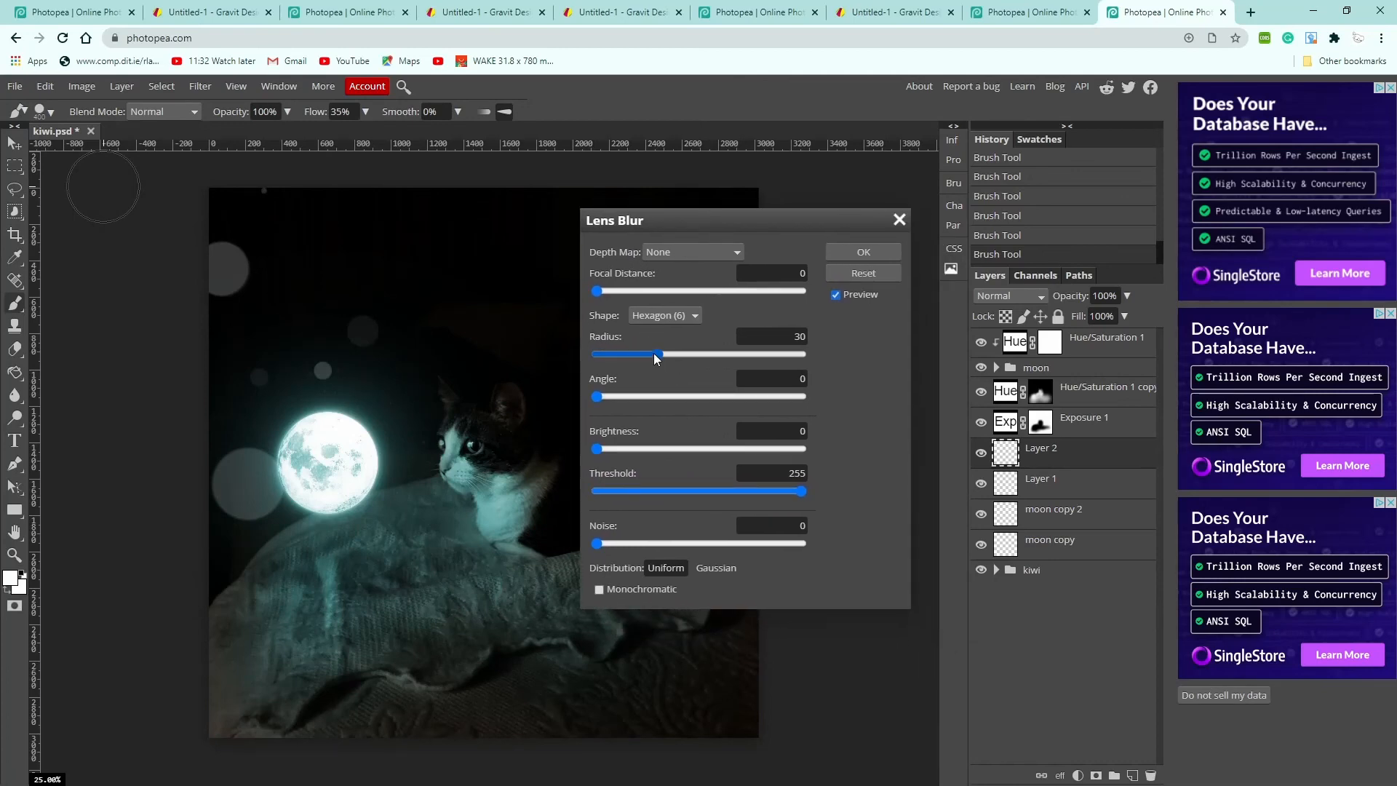
pyautogui.moveTo(654, 353); pyautogui.dragTo(684, 356)
pyautogui.moveTo(597, 290); pyautogui.dragTo(673, 302)
pyautogui.moveTo(596, 396)
pyautogui.mouseDown()
pyautogui.moveTo(641, 399)
pyautogui.moveTo(587, 396)
pyautogui.mouseUp()
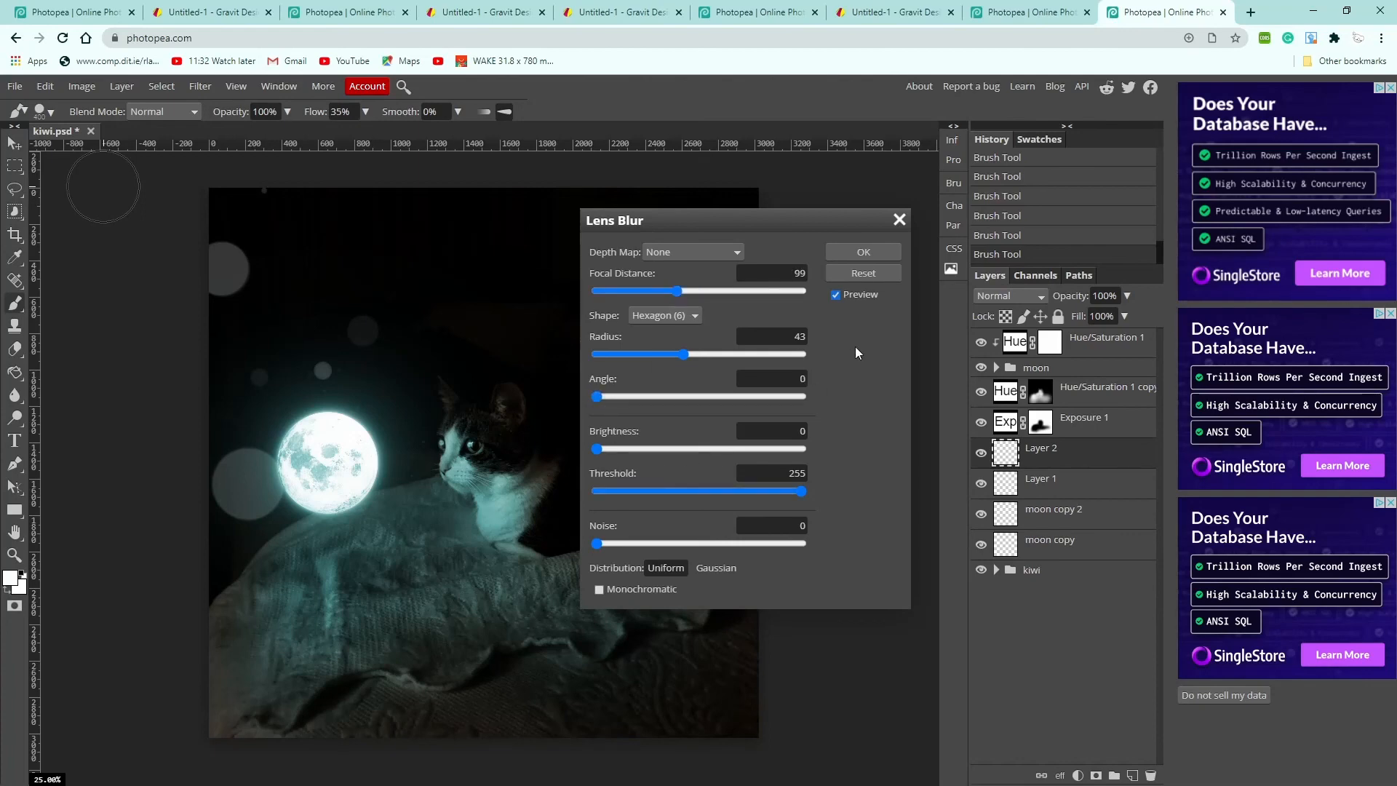
pyautogui.click(899, 220)
# Try a spin Radial Blur with an amount of 1 on the bokeh circles of Layer 2
pyautogui.click(204, 87)
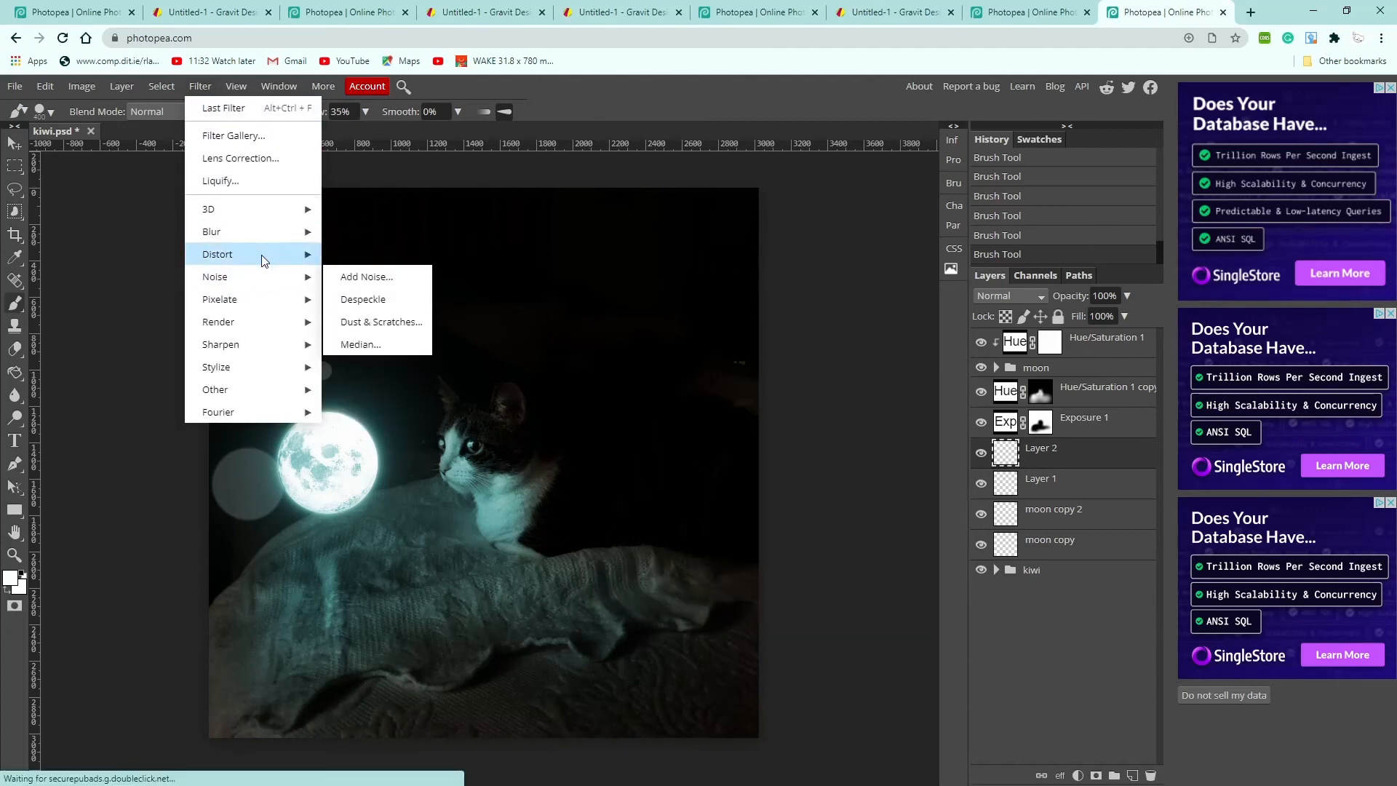
pyautogui.moveTo(262, 251)
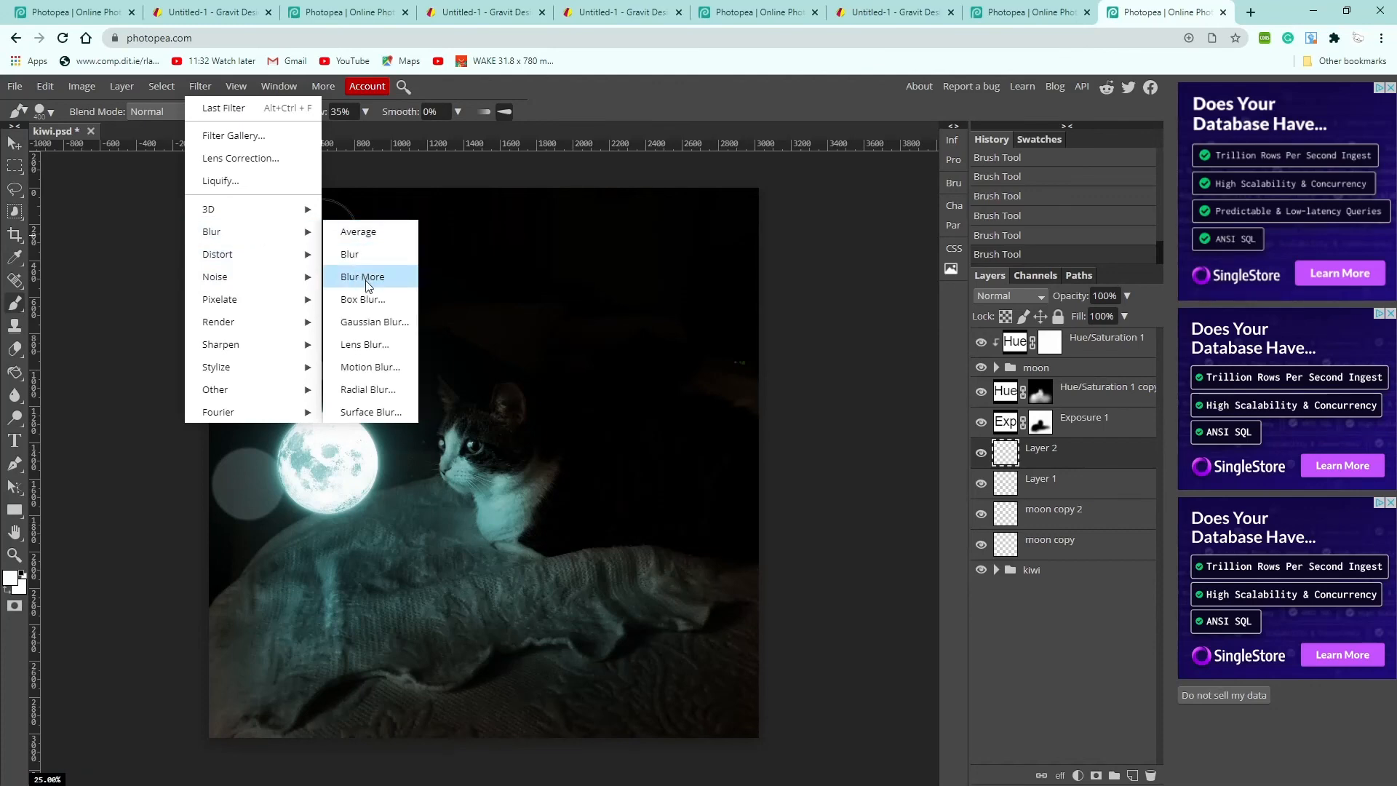
pyautogui.click(399, 381)
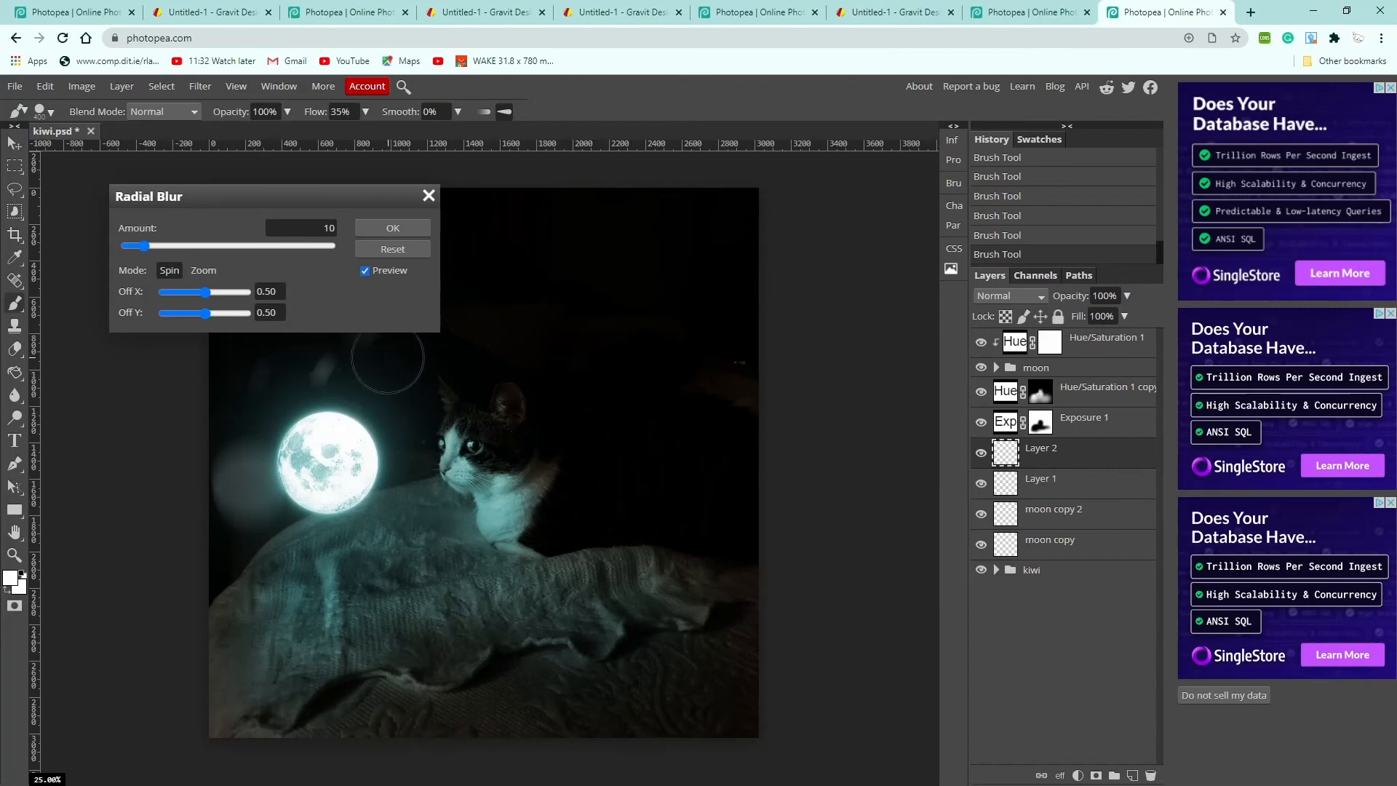
pyautogui.moveTo(229, 198); pyautogui.dragTo(635, 242)
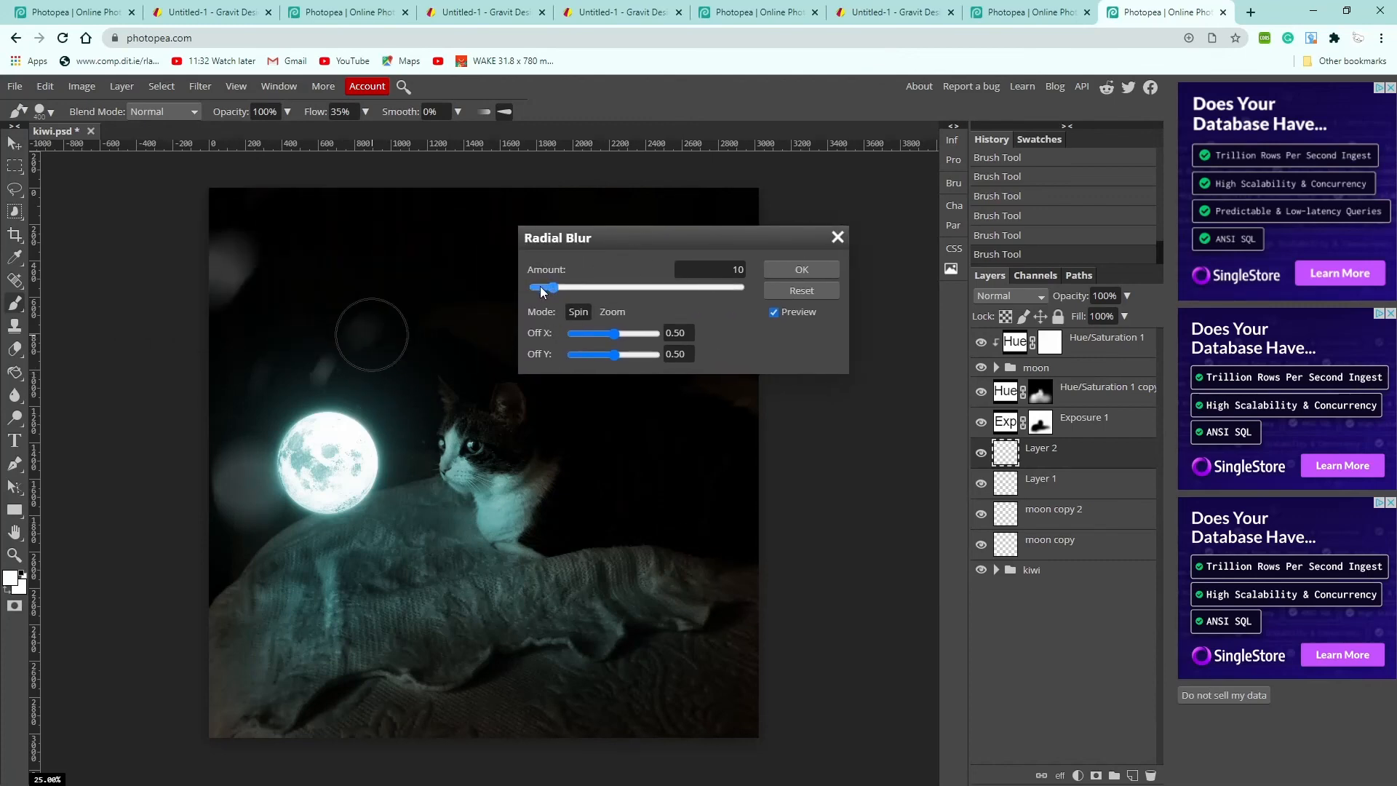
pyautogui.moveTo(538, 291); pyautogui.dragTo(547, 289)
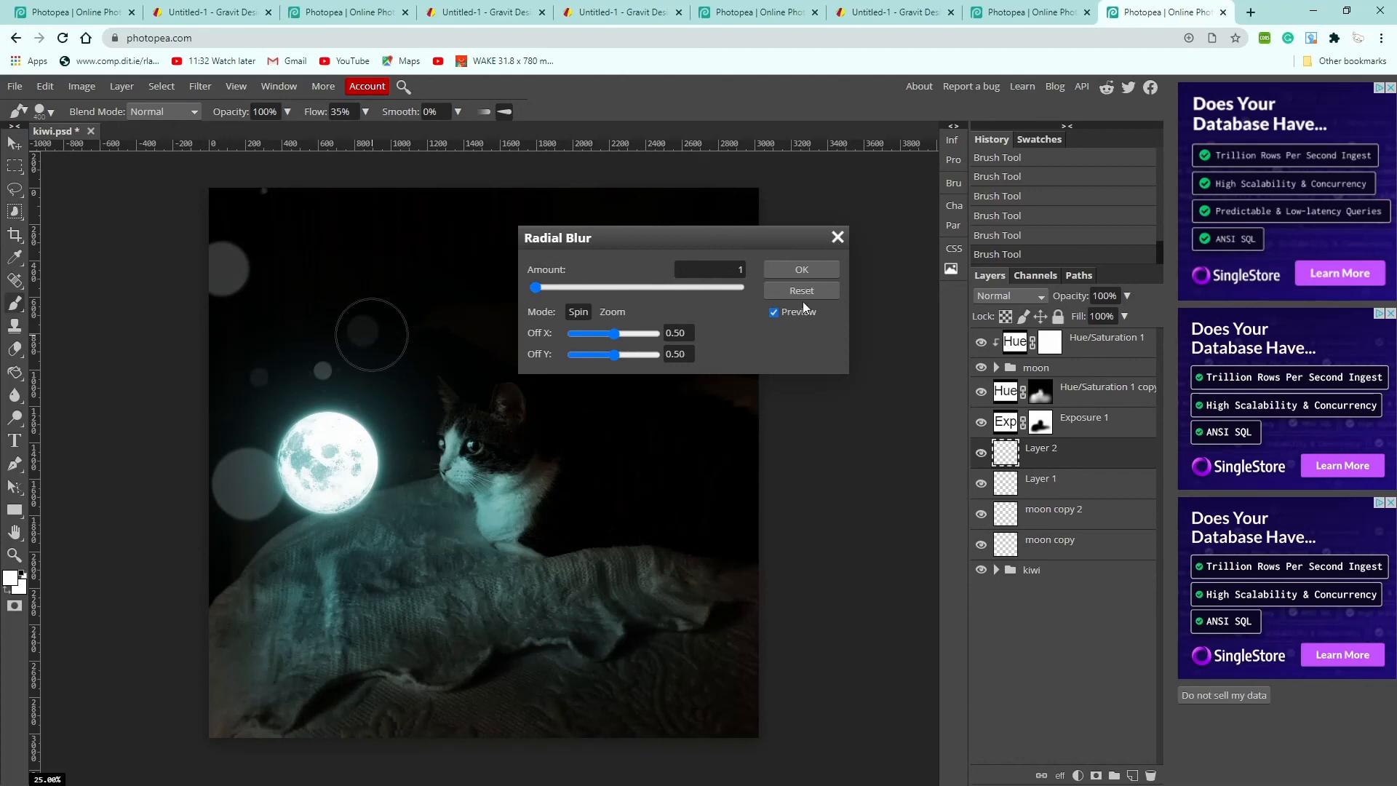
pyautogui.click(805, 275)
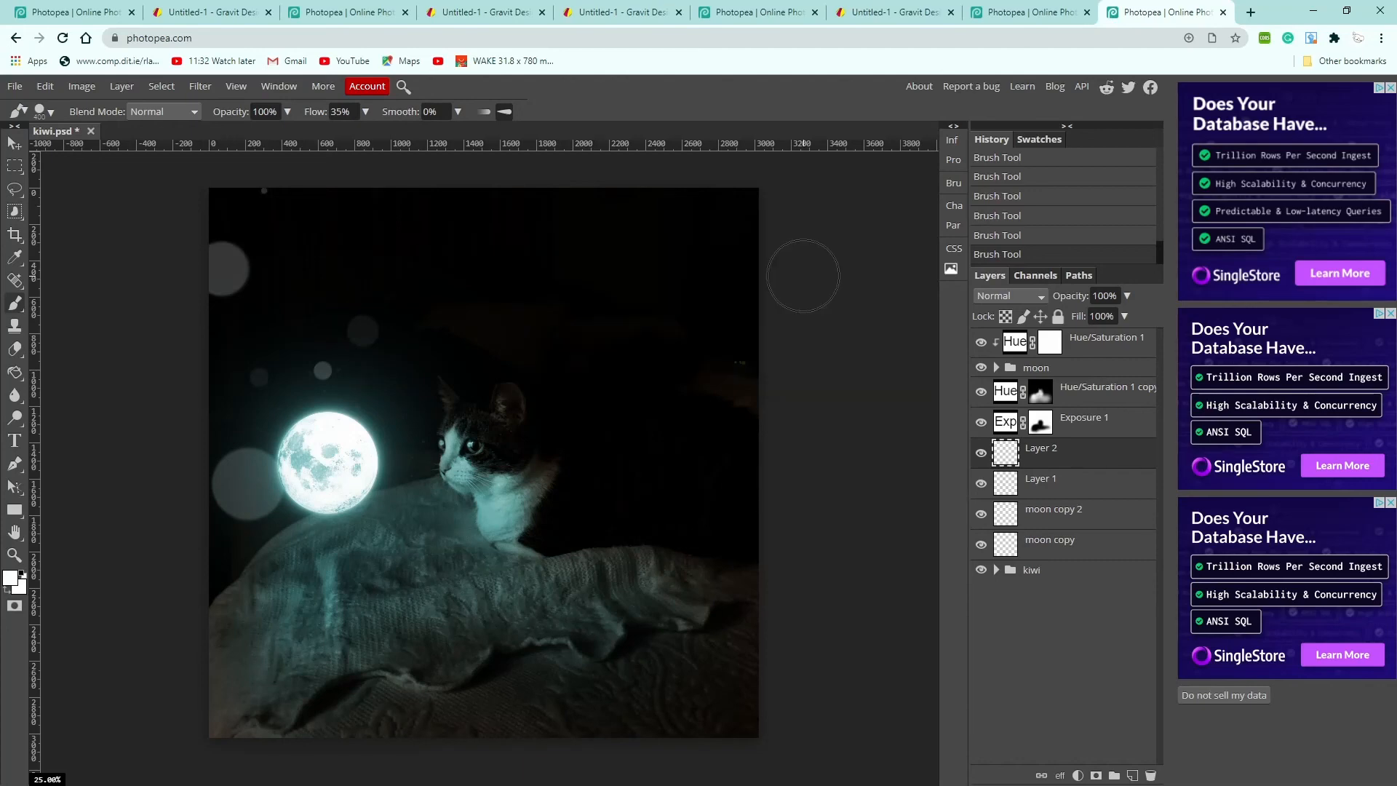
# Apply a Gaussian Blur with a 7.2 px radius to the bokeh circles of Layer 2
pyautogui.click(200, 87)
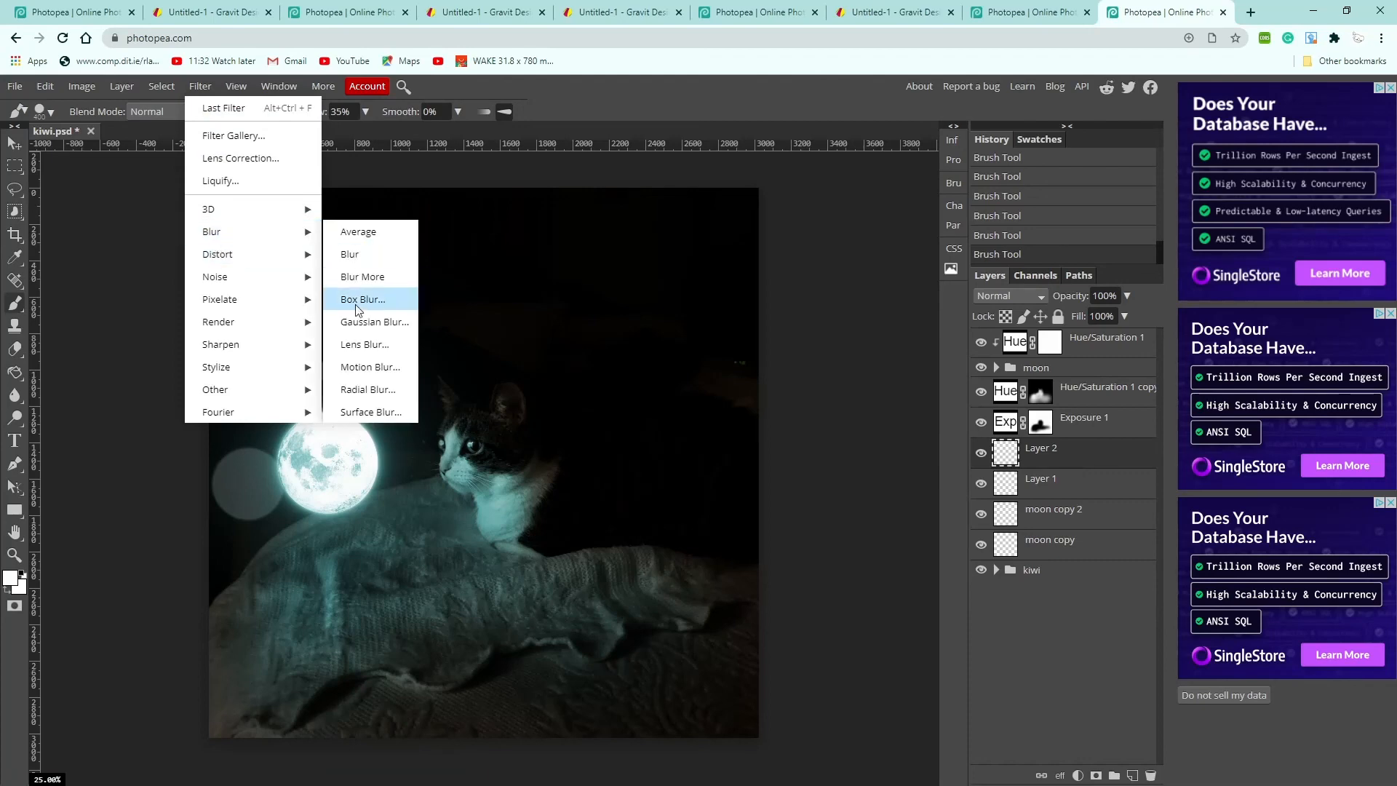
pyautogui.click(380, 322)
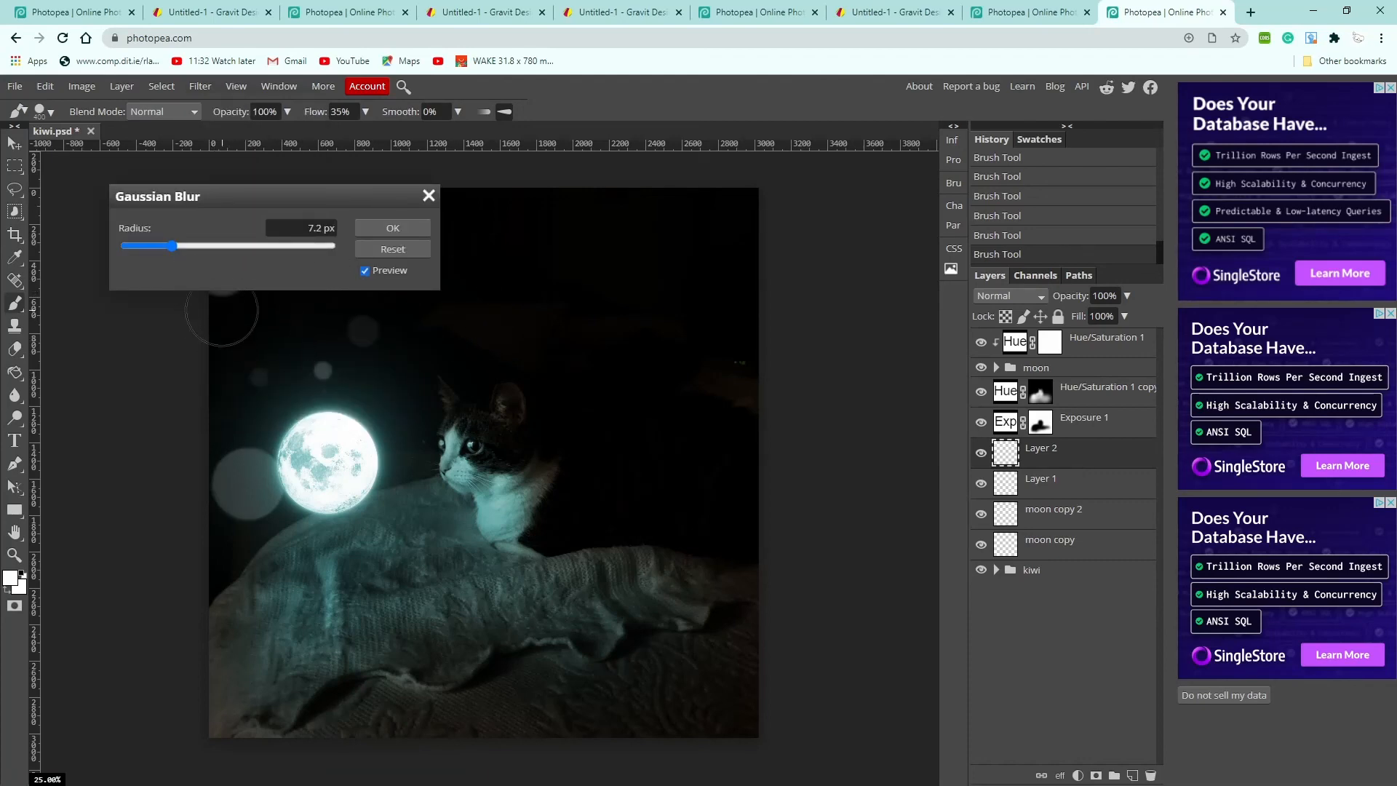
pyautogui.click(396, 229)
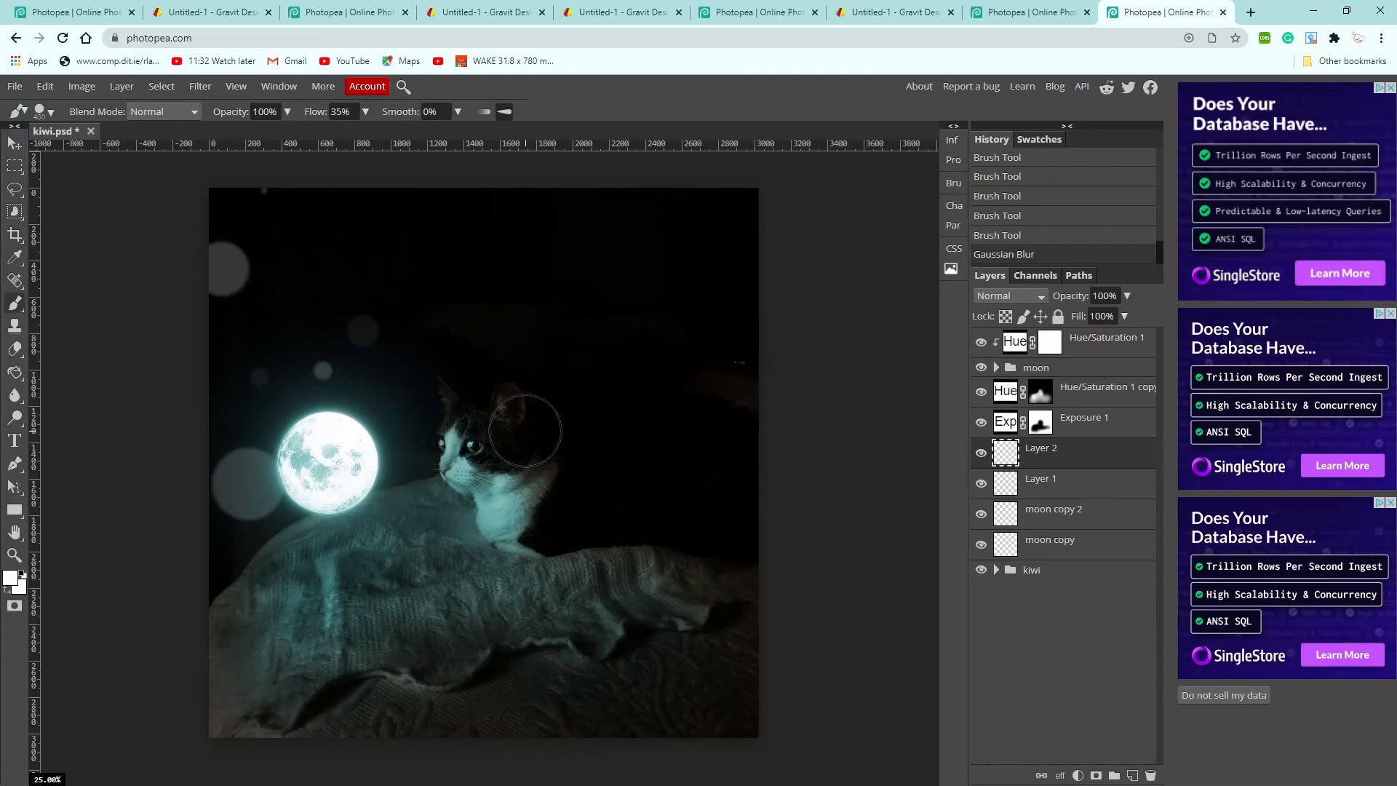
# Examine the blurred bokeh circles, the moon and the cat up close, and return to the whole image
pyautogui.hotkey('ctrl', '+')
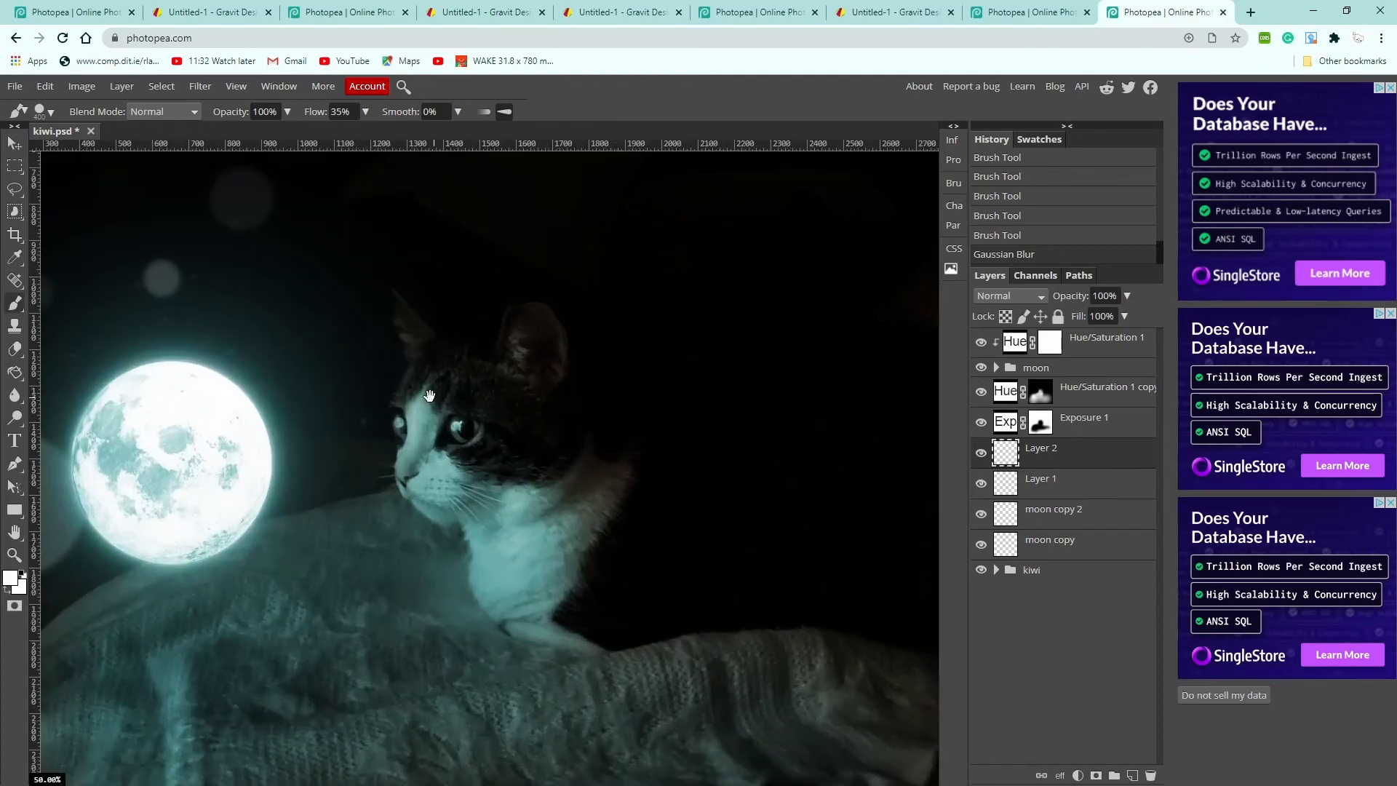
pyautogui.moveTo(429, 396); pyautogui.dragTo(648, 483)
pyautogui.moveTo(602, 425); pyautogui.dragTo(541, 362)
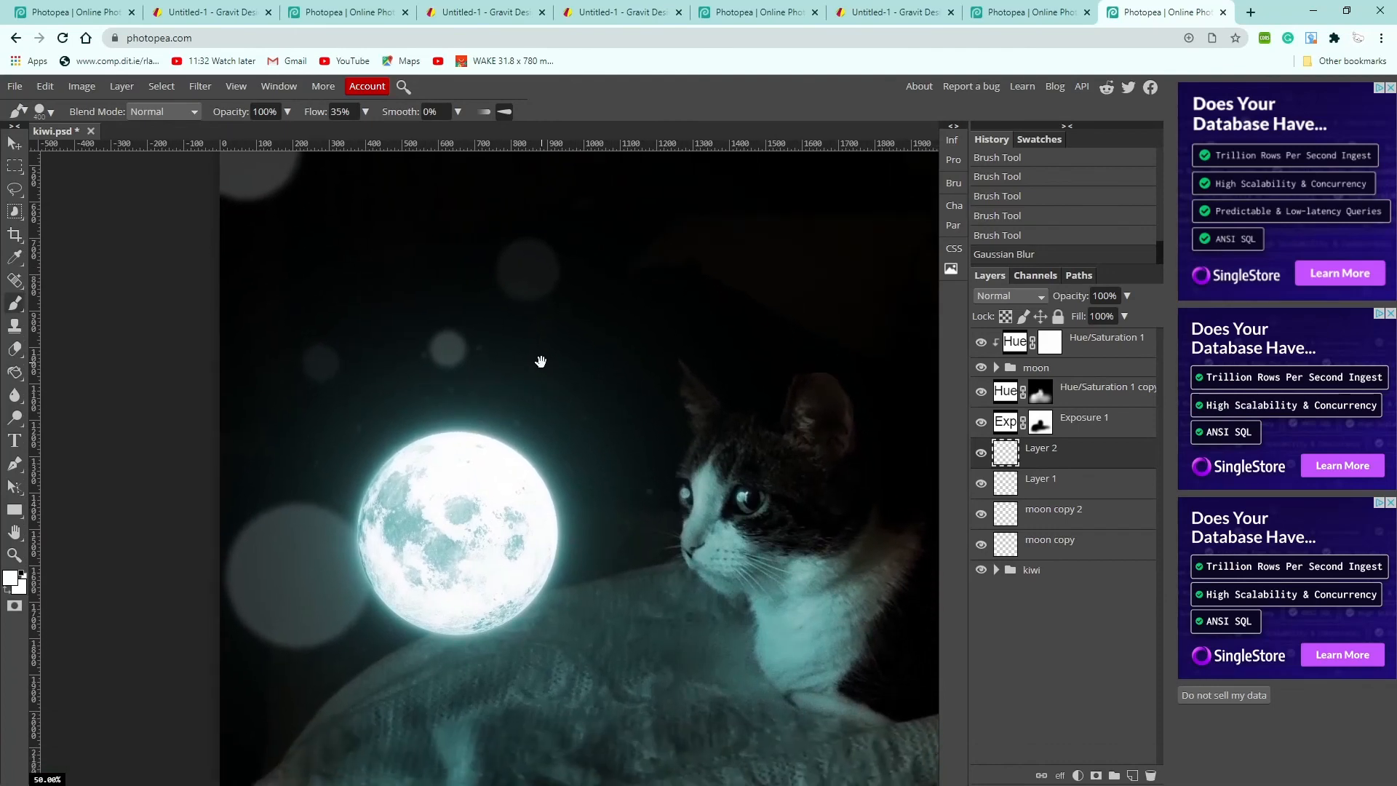
pyautogui.moveTo(748, 347); pyautogui.dragTo(702, 446)
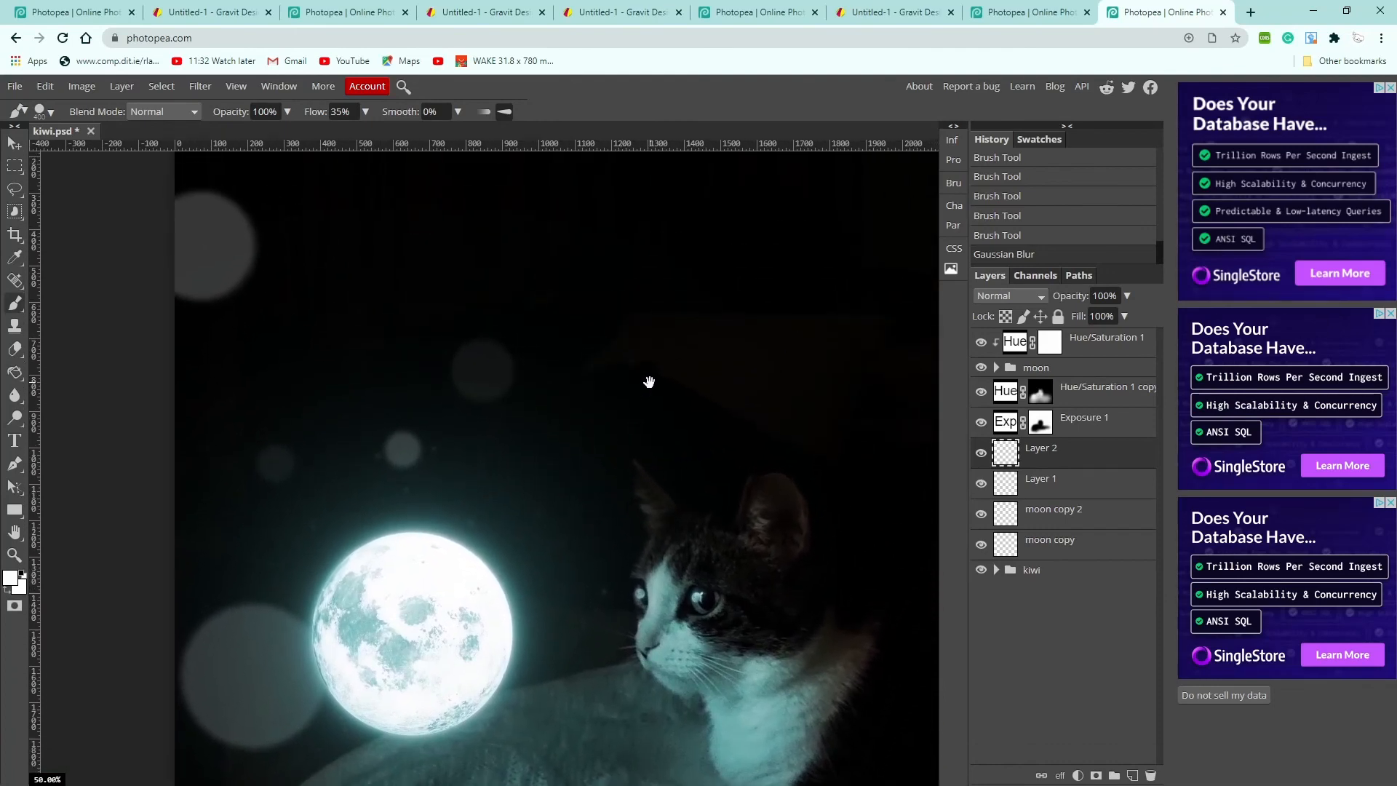
pyautogui.moveTo(649, 382); pyautogui.dragTo(452, 315)
pyautogui.moveTo(485, 470); pyautogui.dragTo(514, 534)
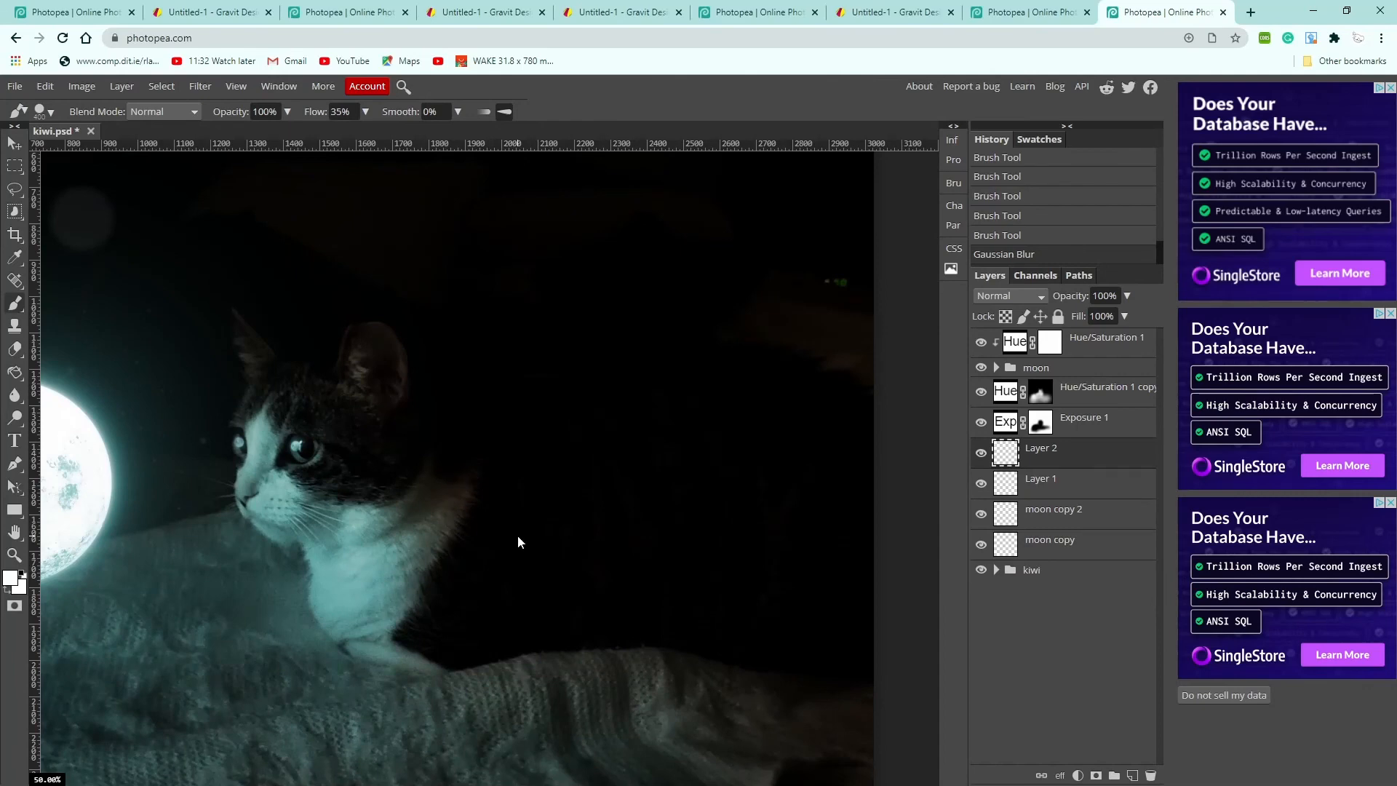
pyautogui.scroll(-2, 518, 534)
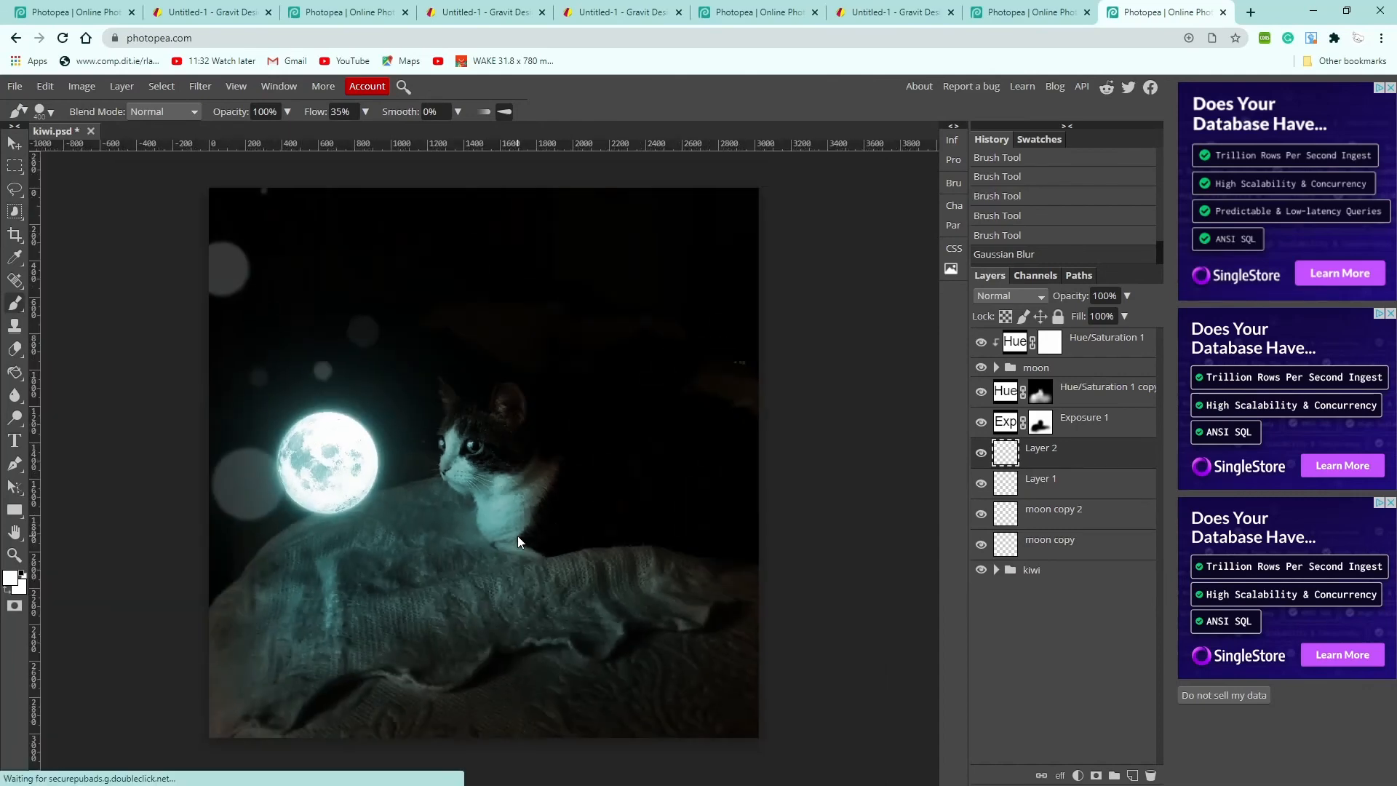